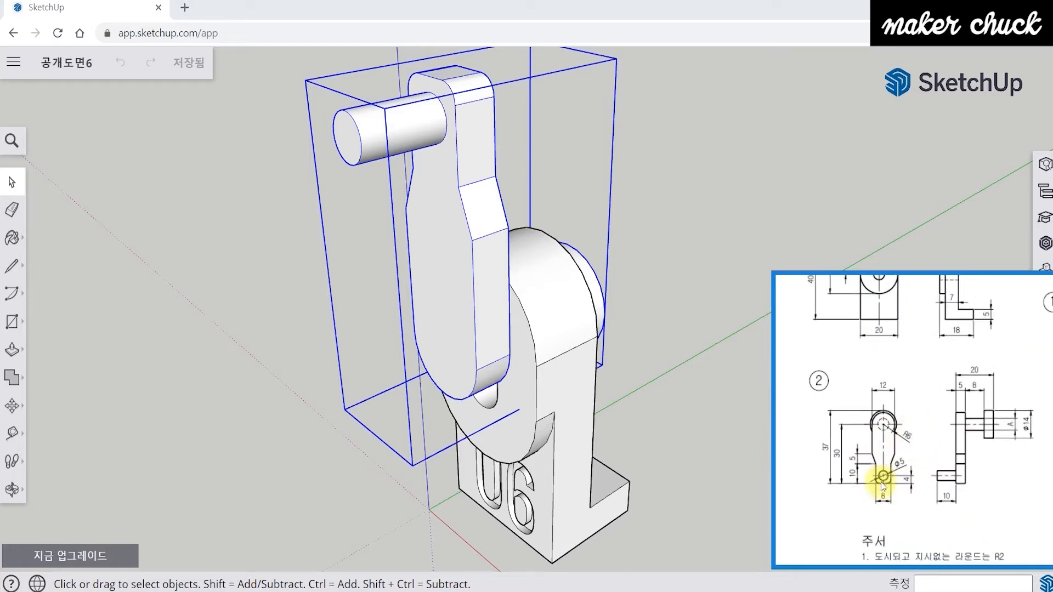
- Compare the finished two-part model with the reference drawing, examining the assembly of parts 1 and 2 and their dimensions
mouse_move(940, 413)
left_mouse_down()
mouse_move(910, 428)
mouse_move(896, 504)
left_mouse_up()
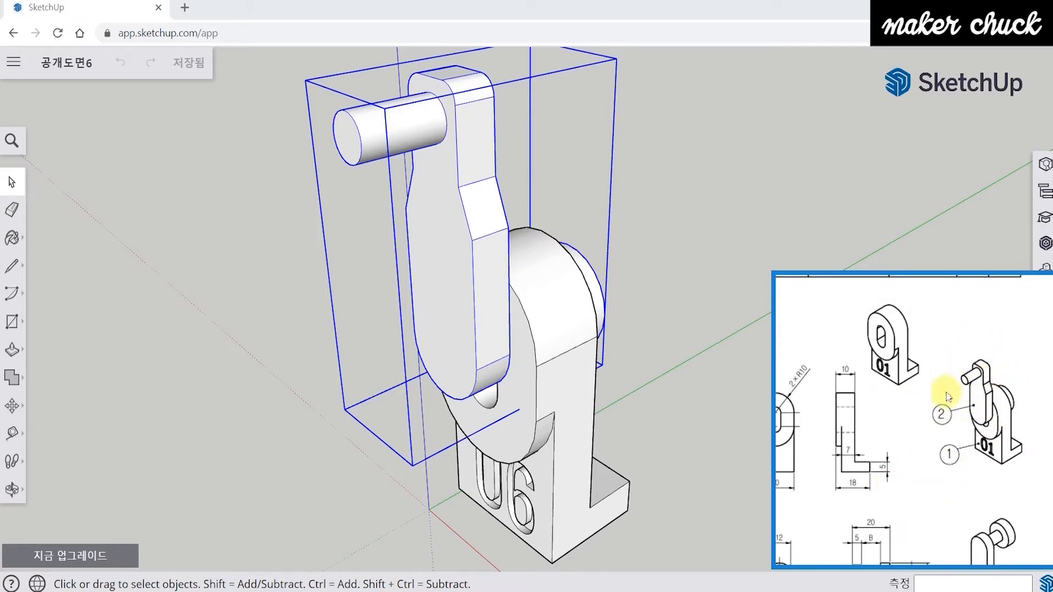
middle_click_drag(636, 458, 620, 369)
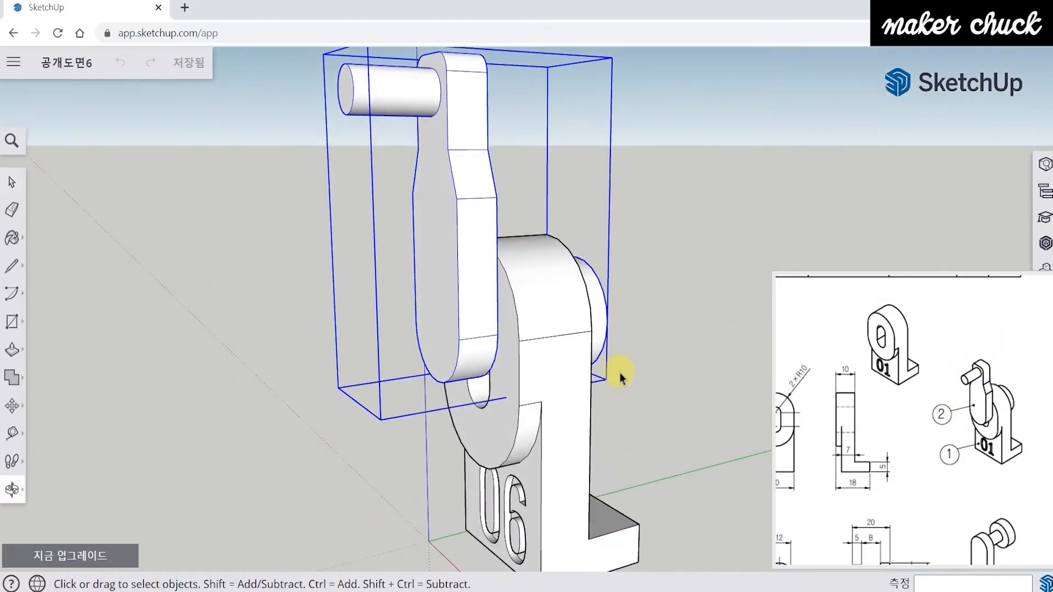
left_click(555, 358)
left_click(474, 299)
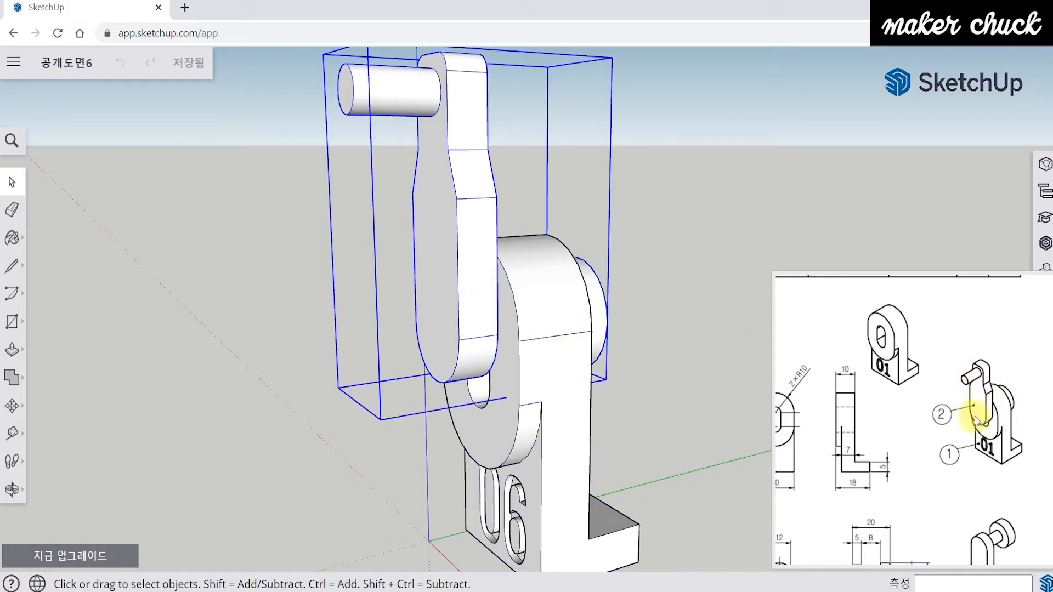
left_click(946, 455)
scroll(941, 433, "down", 2)
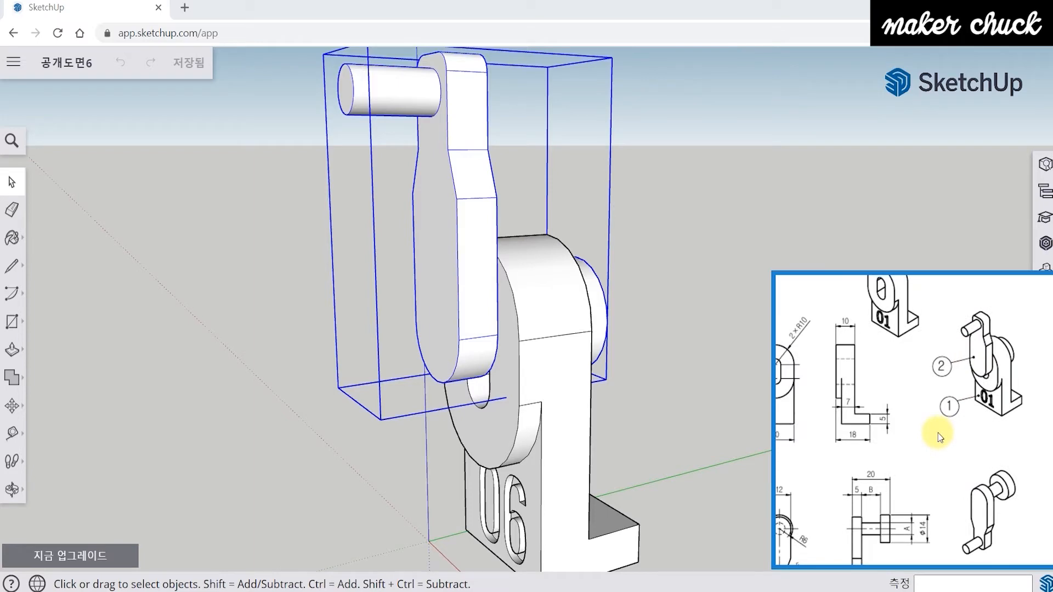
middle_click_drag(698, 419, 742, 432)
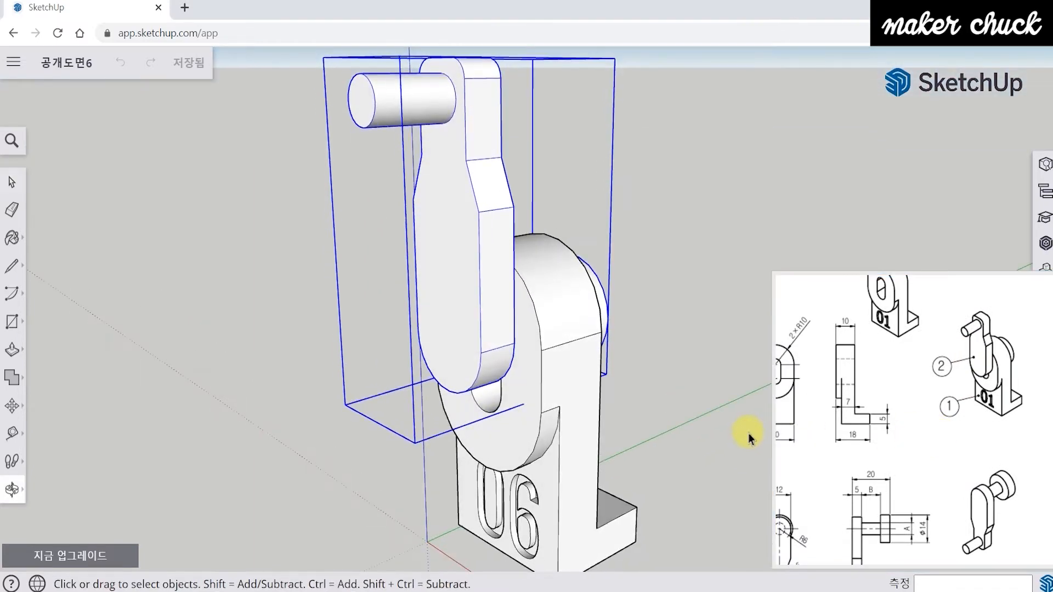
left_click(720, 433)
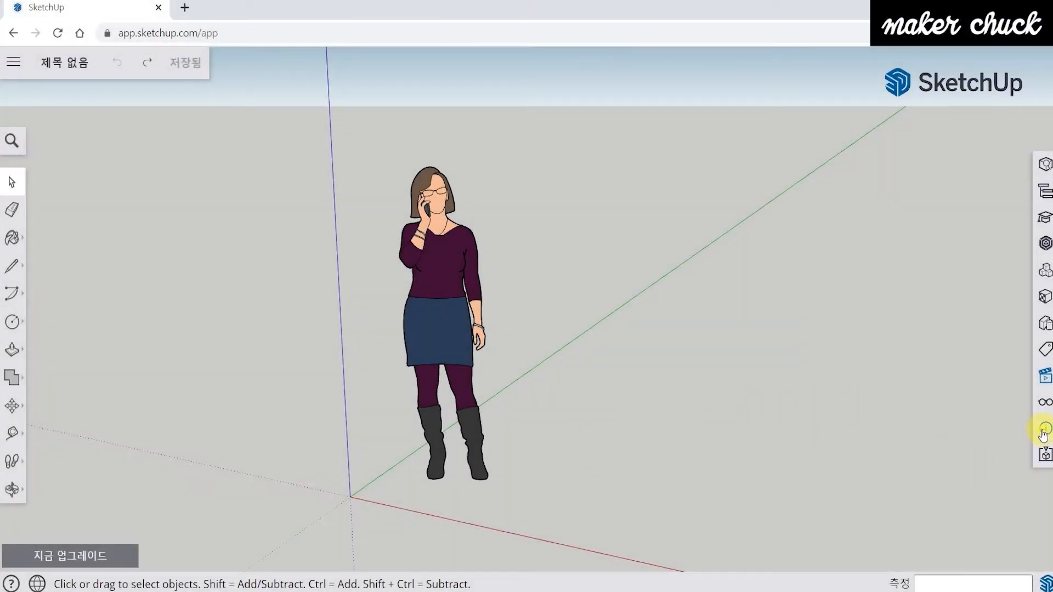
- Check the model's length units and decimal precision, and delete the default human figure
left_click(1044, 430)
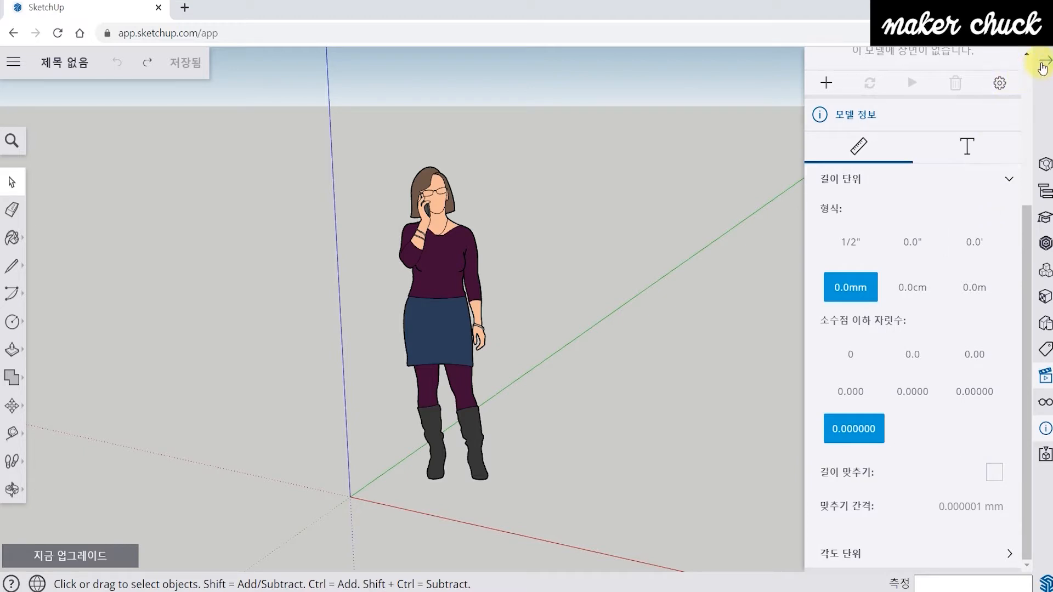
left_click(1043, 64)
left_click(483, 472)
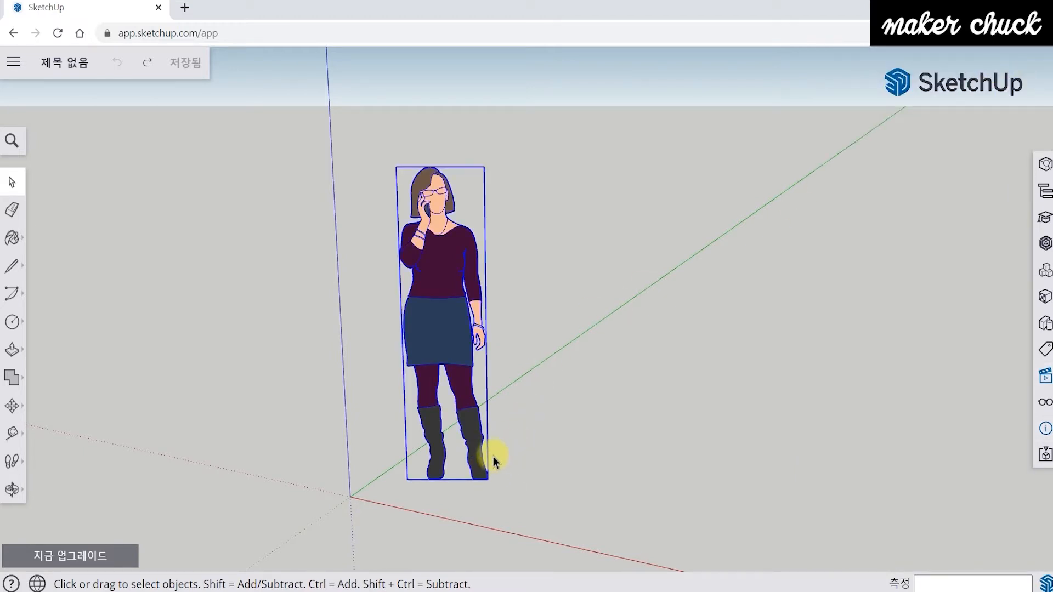
key("Delete")
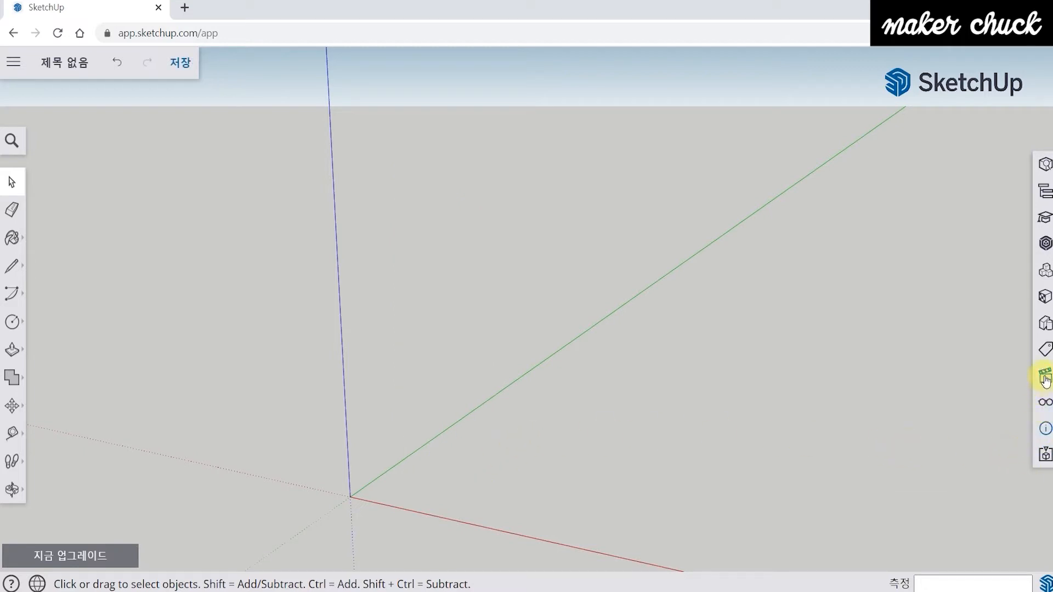
- Switch the empty model to the standard front view
left_click(1045, 379)
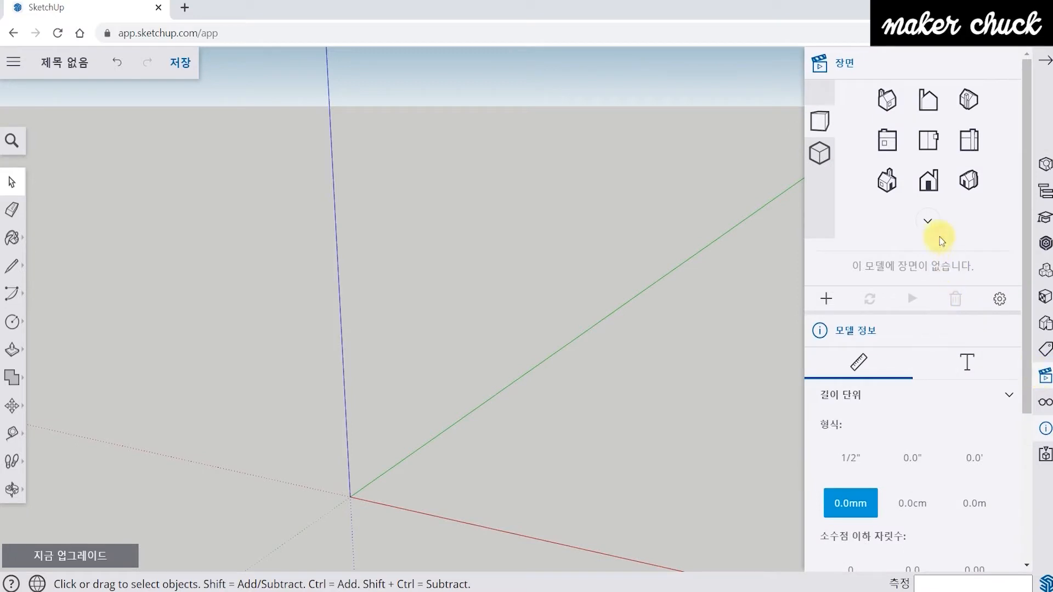
left_click(934, 183)
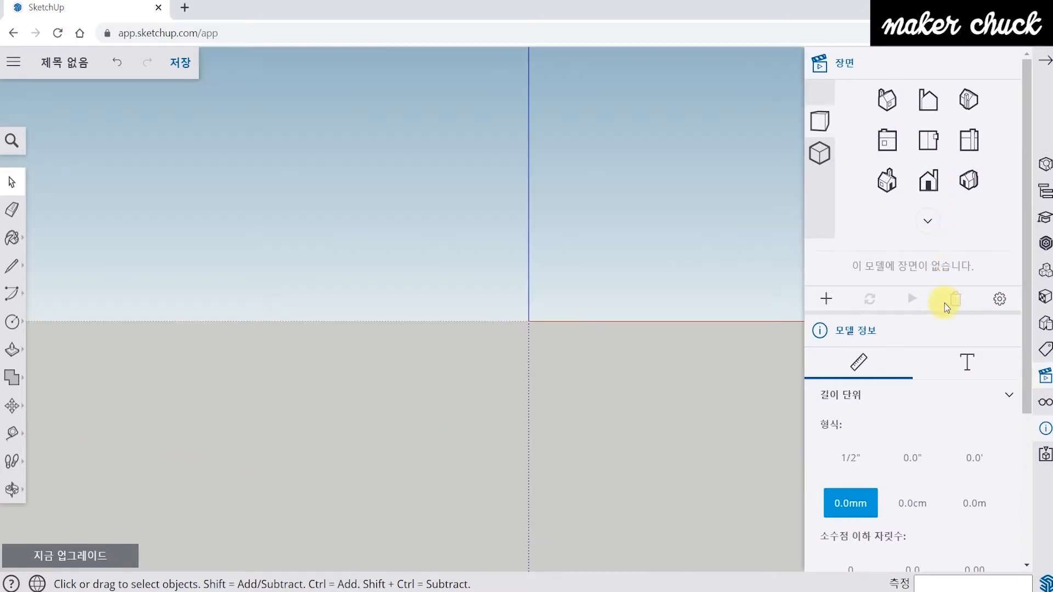
left_click(1044, 60)
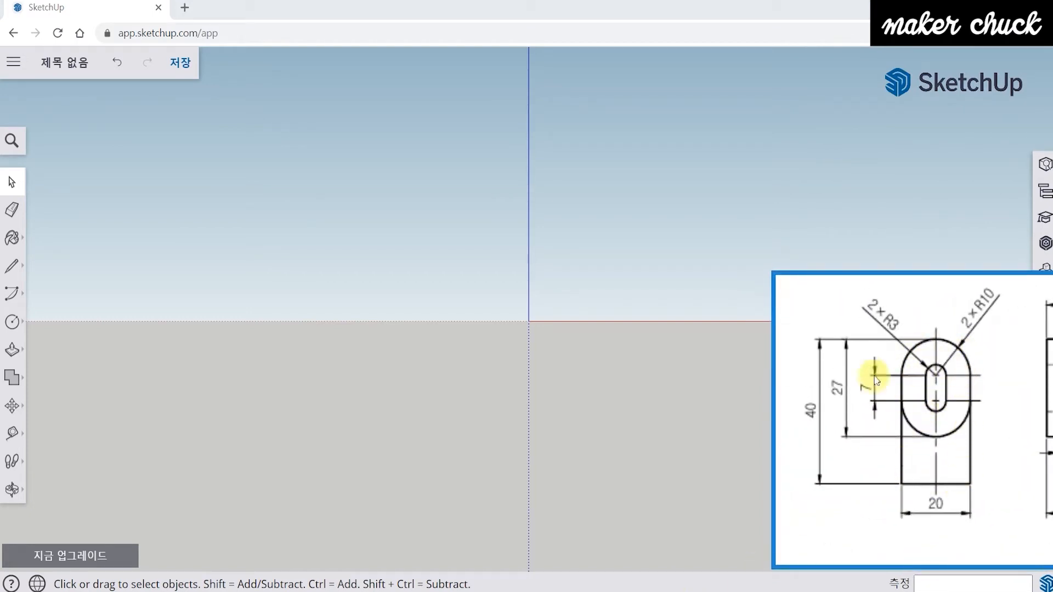
- Draw a circle with a 3 mm radius centred on the origin in the front plane
left_click(12, 322)
left_click(75, 327)
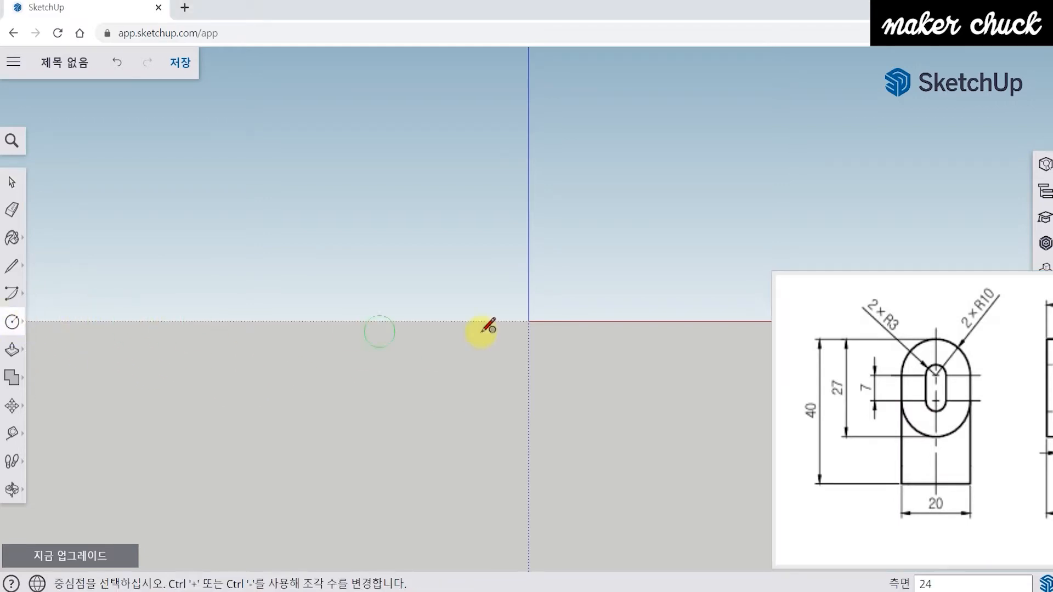
left_click(528, 321)
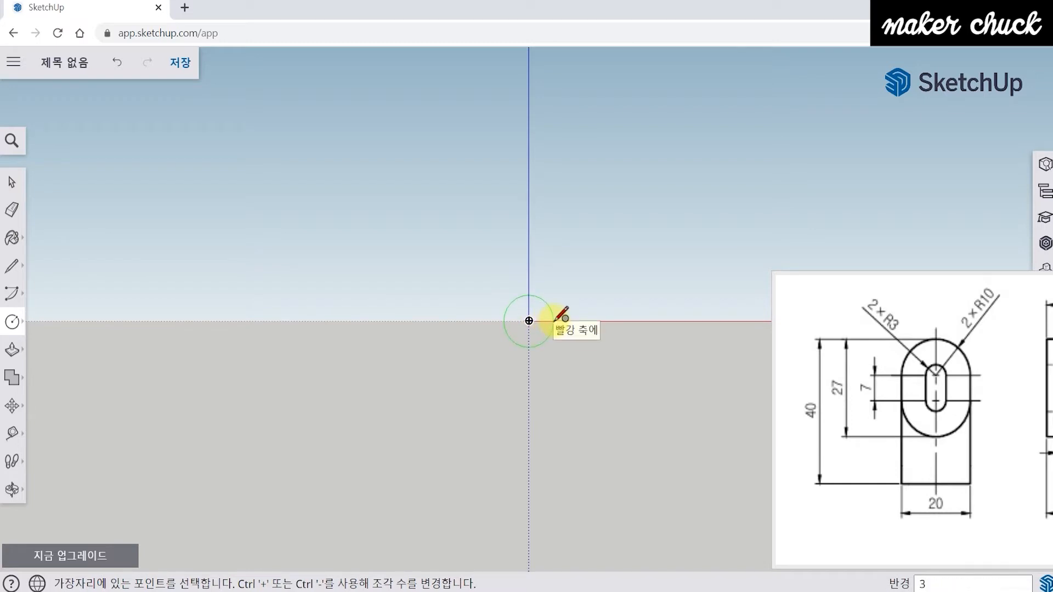
key("Escape")
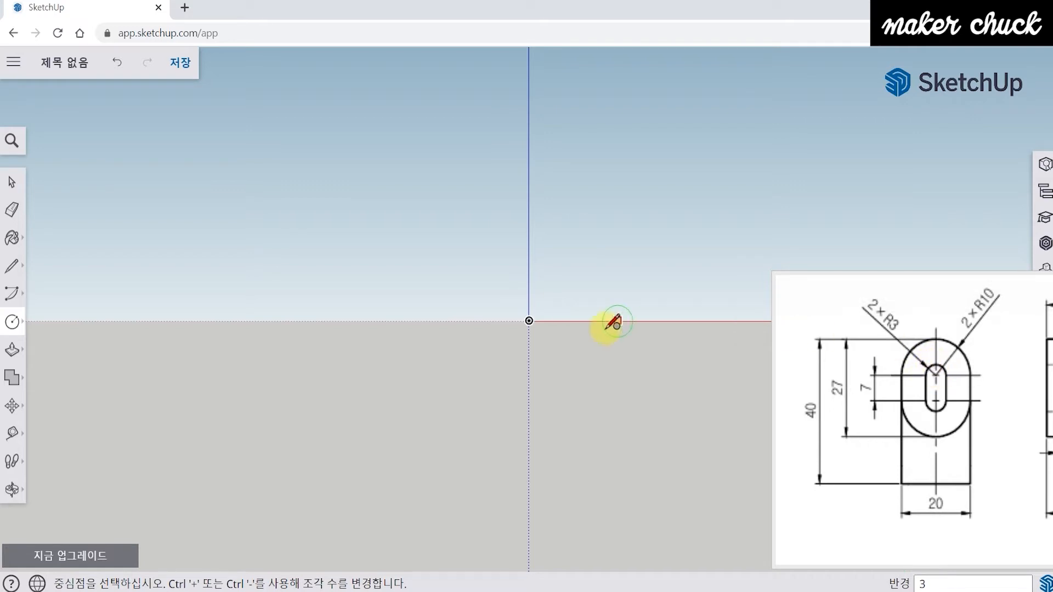
scroll(531, 321, "up", 15)
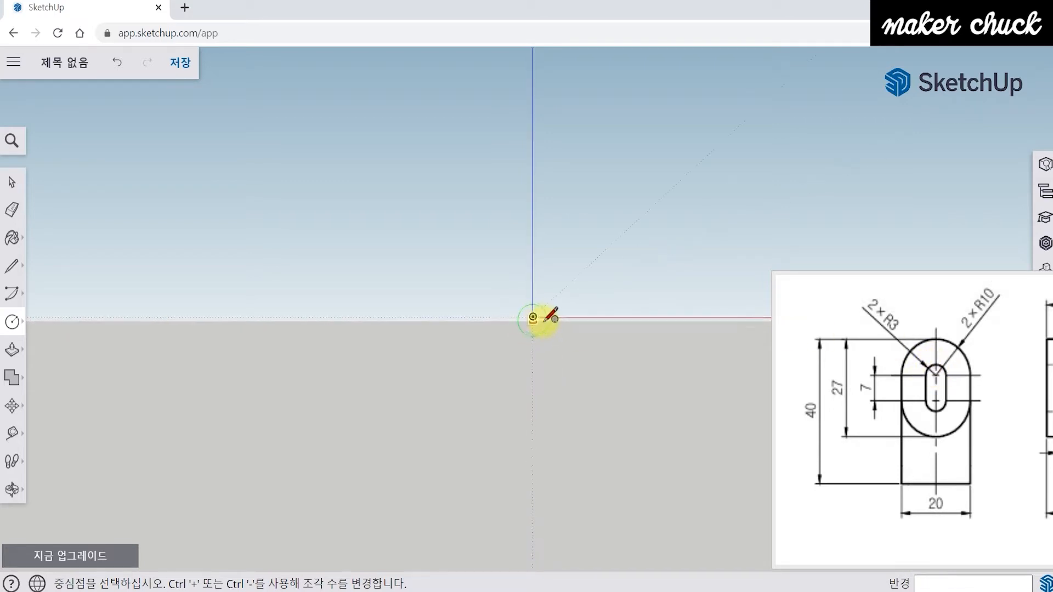
scroll(518, 308, "up", 3)
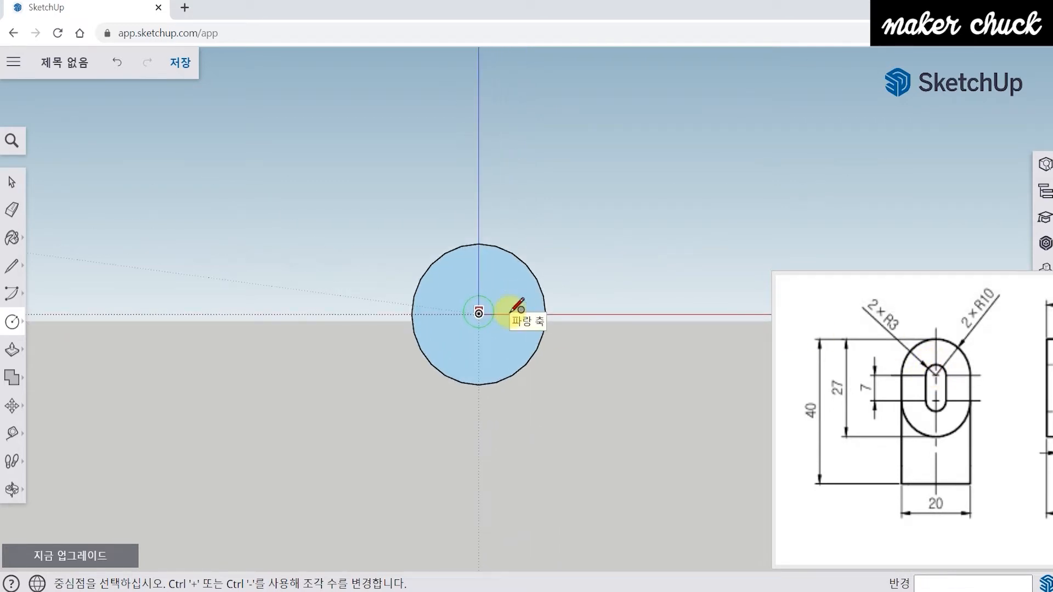
- Draw a line from the circle's centre along the red axis to the circle's edge
scroll(527, 316, "down", 2)
key("o")
middle_click_drag(565, 331, 562, 336)
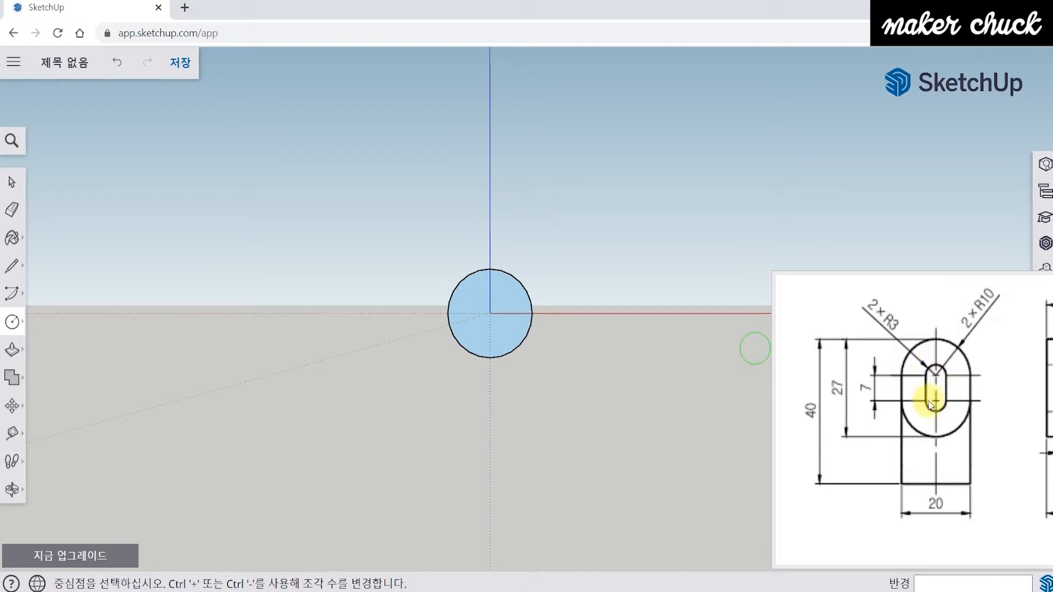
mouse_move(576, 415)
middle_mouse_down()
mouse_move(548, 411)
mouse_move(578, 407)
middle_mouse_up()
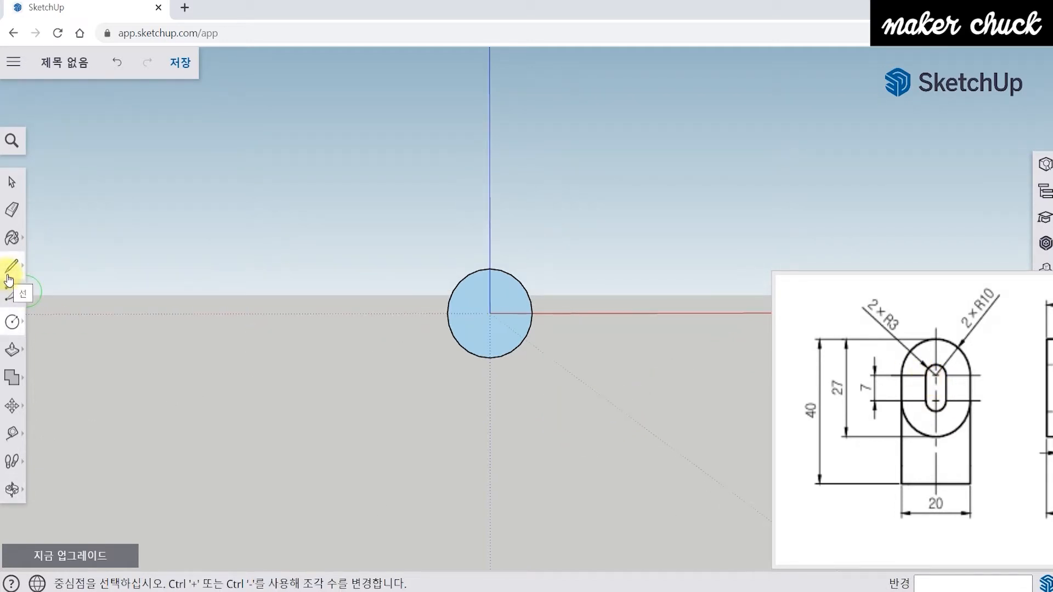
left_click(9, 277)
left_click(49, 260)
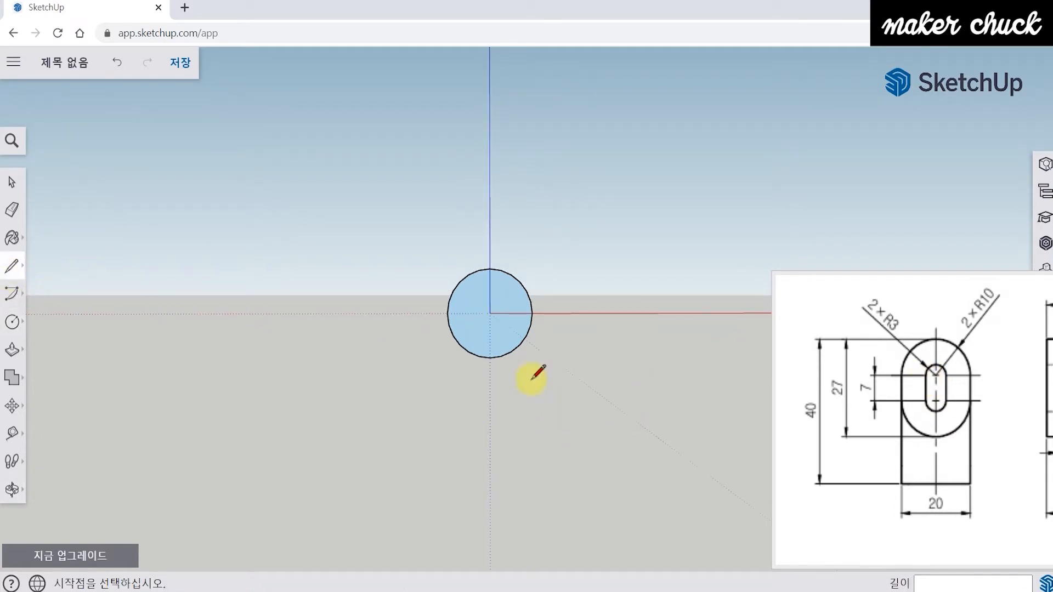
left_click(489, 313)
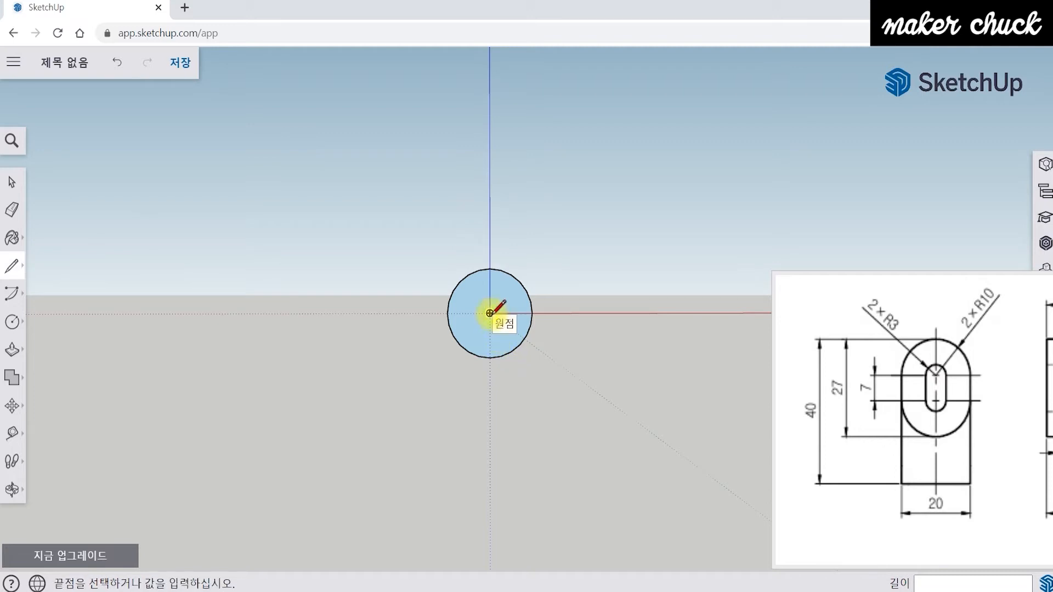
left_click(531, 312)
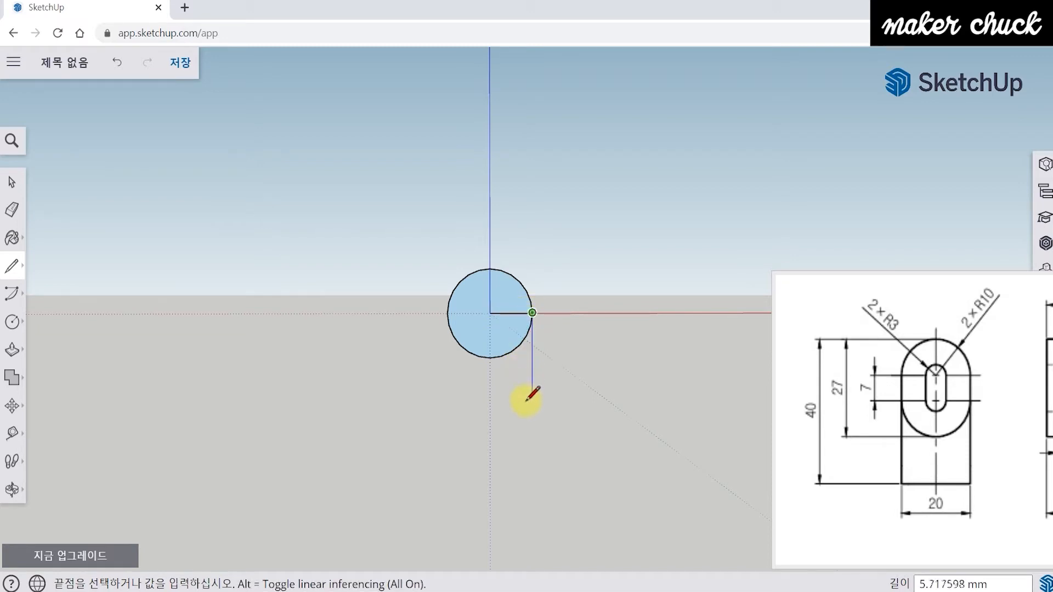
- Continue the line 7 mm straight down, 6 mm across parallel to the red axis, and back up to the circle's opposite edge
mouse_move(525, 417)
middle_mouse_down()
mouse_move(545, 415)
mouse_move(530, 426)
middle_mouse_up()
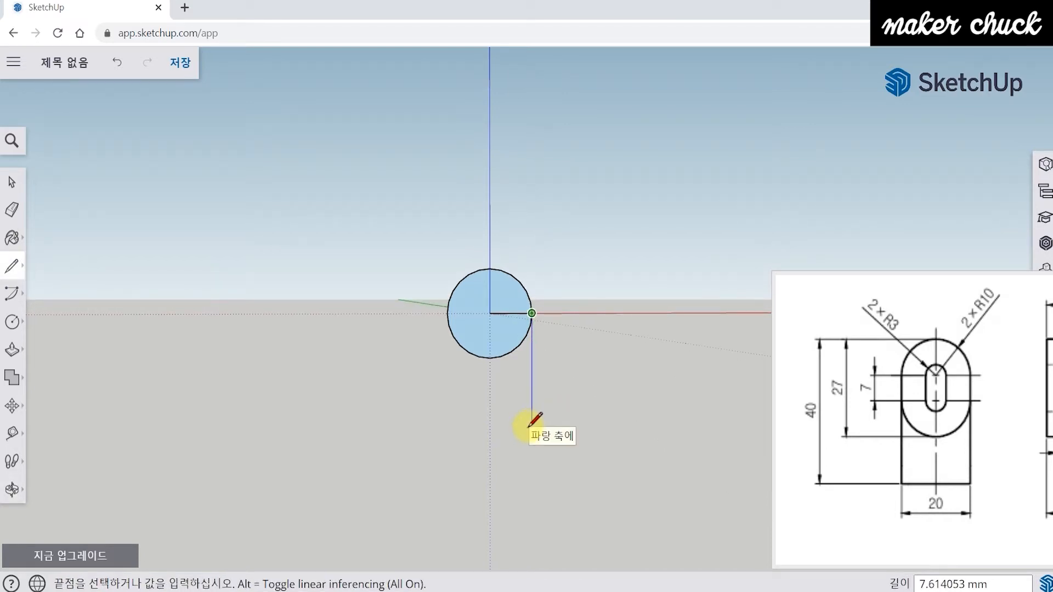
left_click(529, 425)
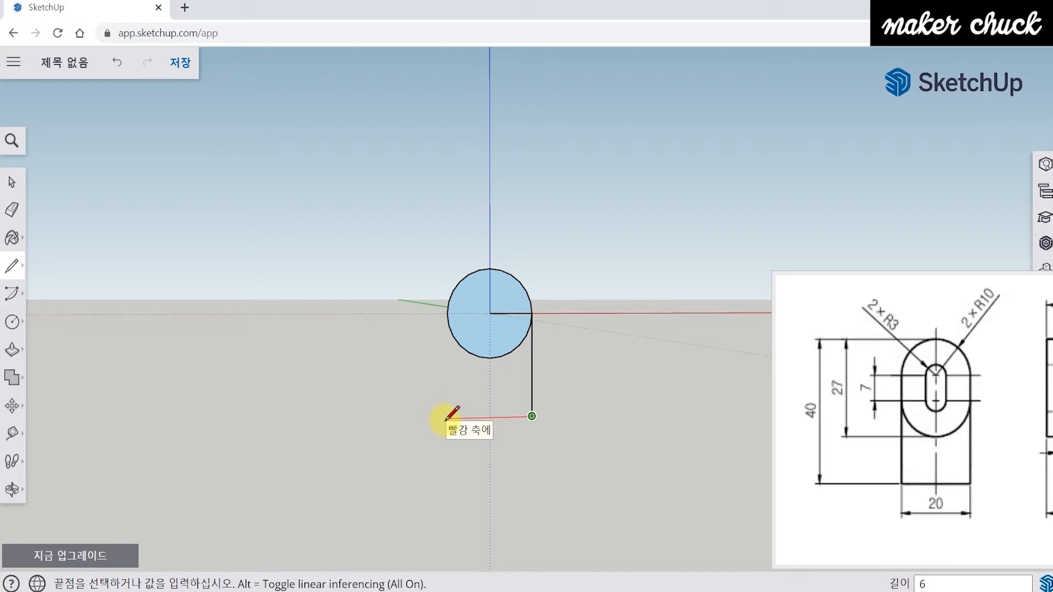
key("Return")
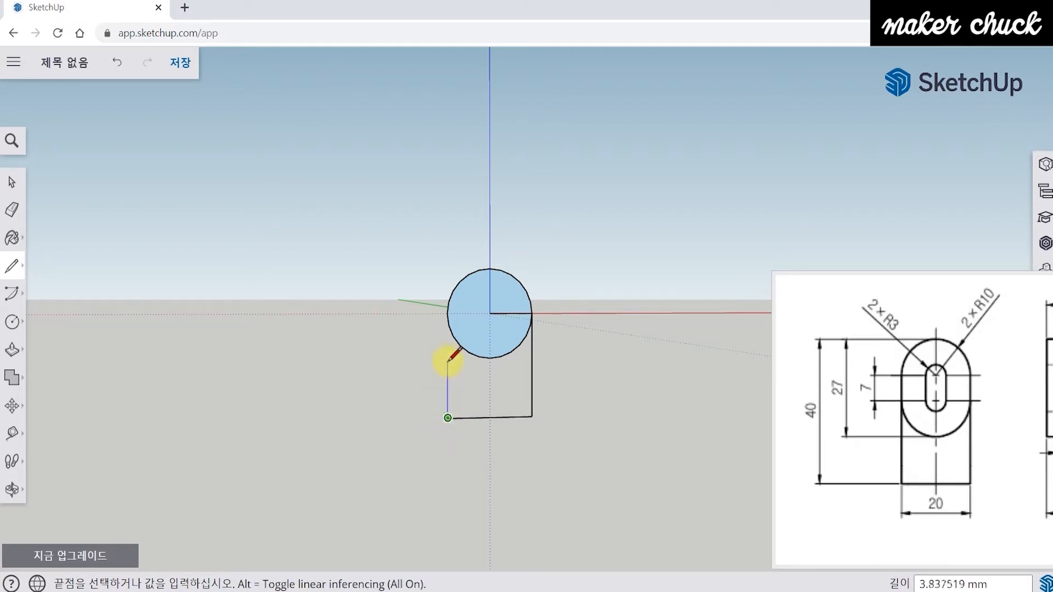
left_click(447, 313)
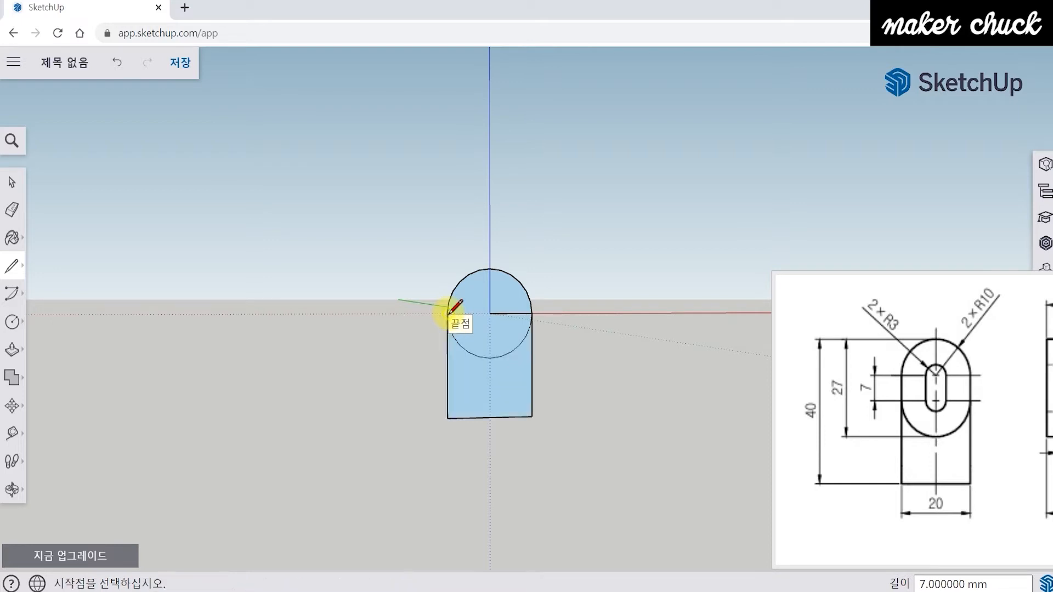
- Draw a second circle with a 3 mm radius centred on the midpoint of the lower horizontal line
scroll(543, 339, "up", 3)
mouse_move(519, 346)
middle_mouse_down()
mouse_move(528, 334)
mouse_move(510, 323)
middle_mouse_up()
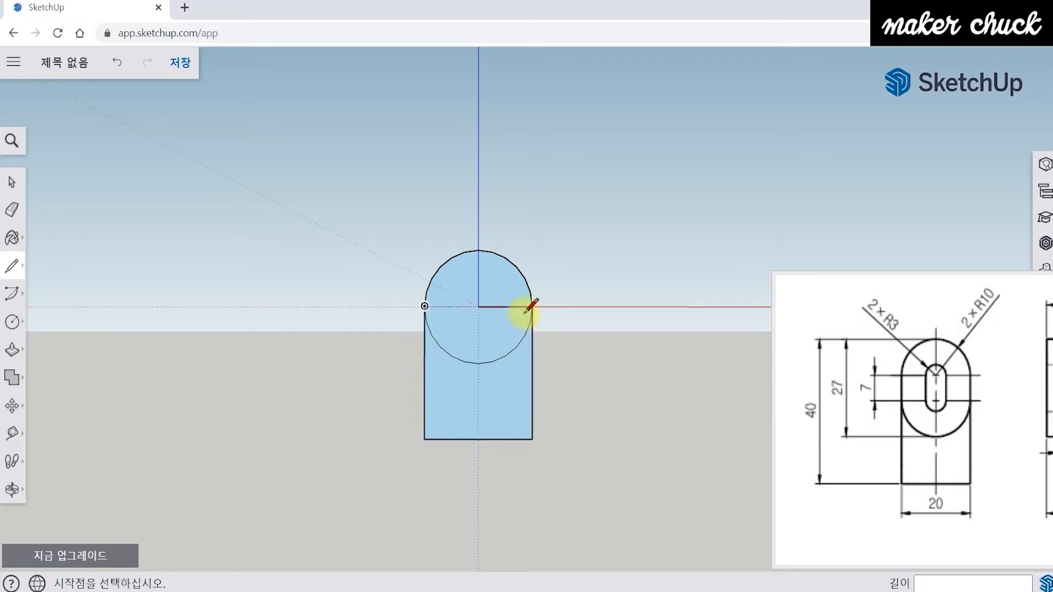
left_click(12, 324)
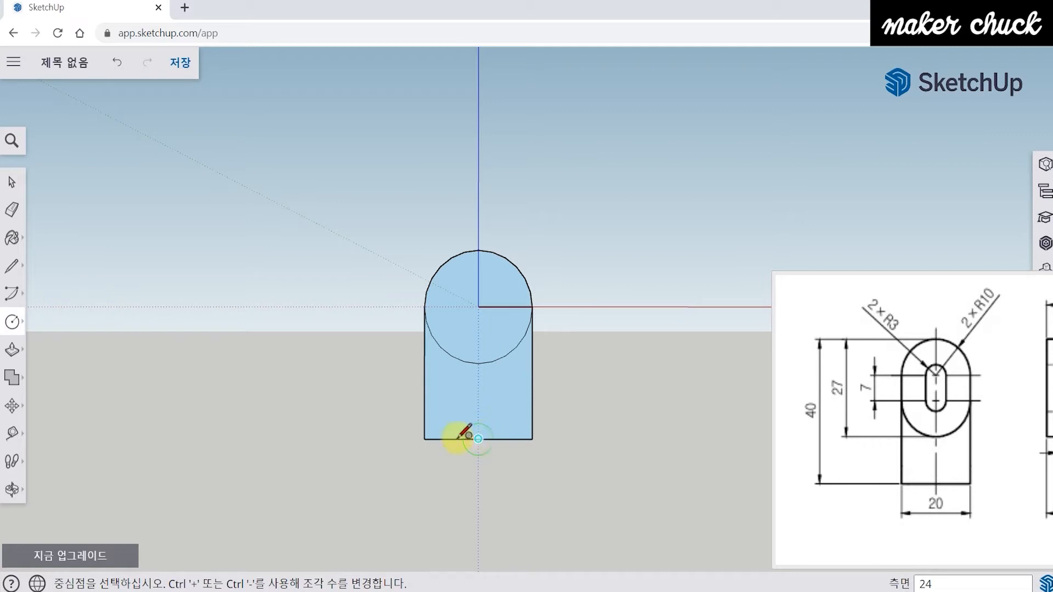
left_click(477, 438)
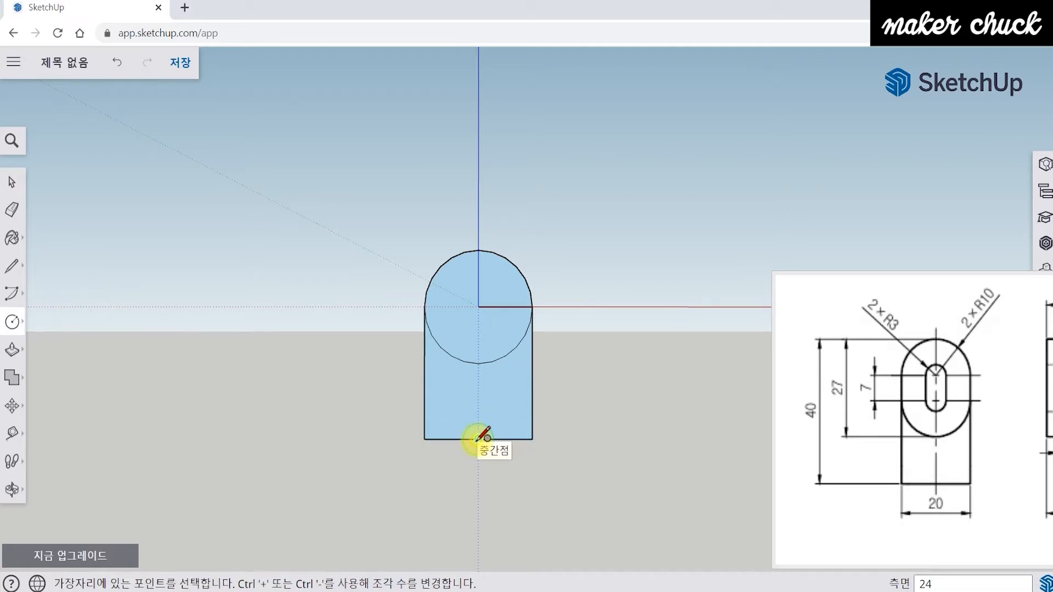
left_click(531, 439)
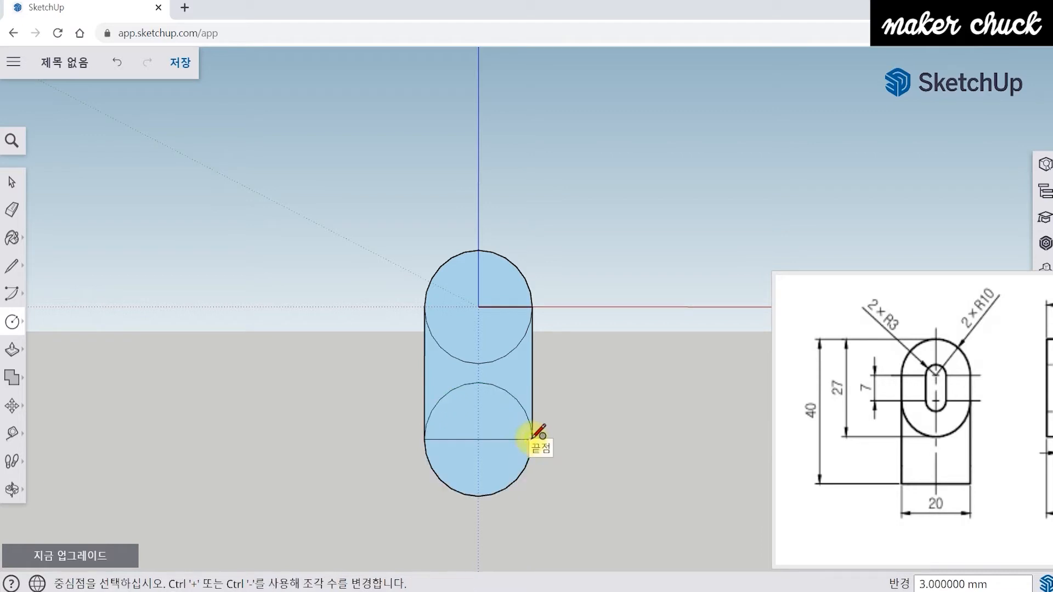
- Erase the inner arcs and horizontal lines so only the outer slot outline is left
mouse_move(539, 432)
middle_mouse_down()
mouse_move(564, 451)
mouse_move(558, 435)
middle_mouse_up()
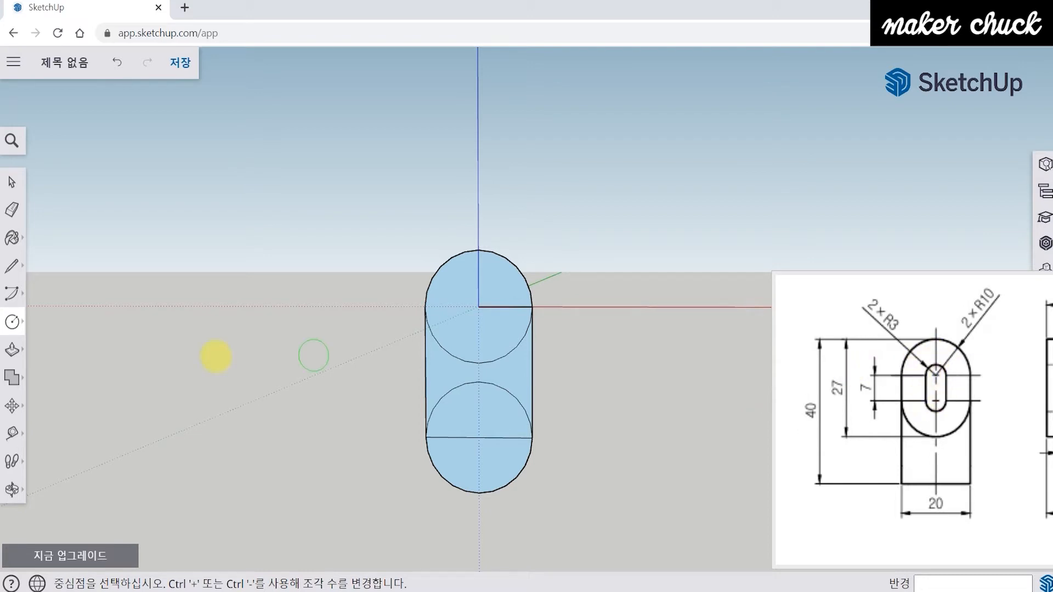
left_click(12, 209)
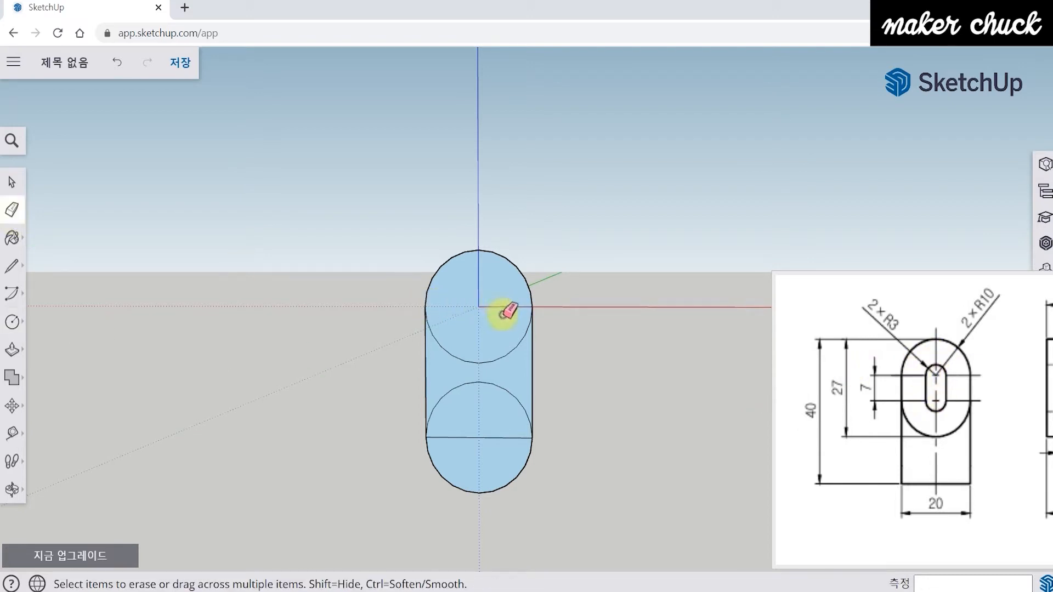
mouse_move(494, 345)
left_mouse_down()
mouse_move(484, 433)
mouse_move(482, 371)
left_mouse_up()
mouse_move(482, 371)
middle_mouse_down()
mouse_move(477, 404)
mouse_move(225, 308)
middle_mouse_up()
- Draw a circle with a 10 mm radius centred on the origin, around the slot outline in the same vertical plane
left_click(13, 322)
mouse_move(927, 347)
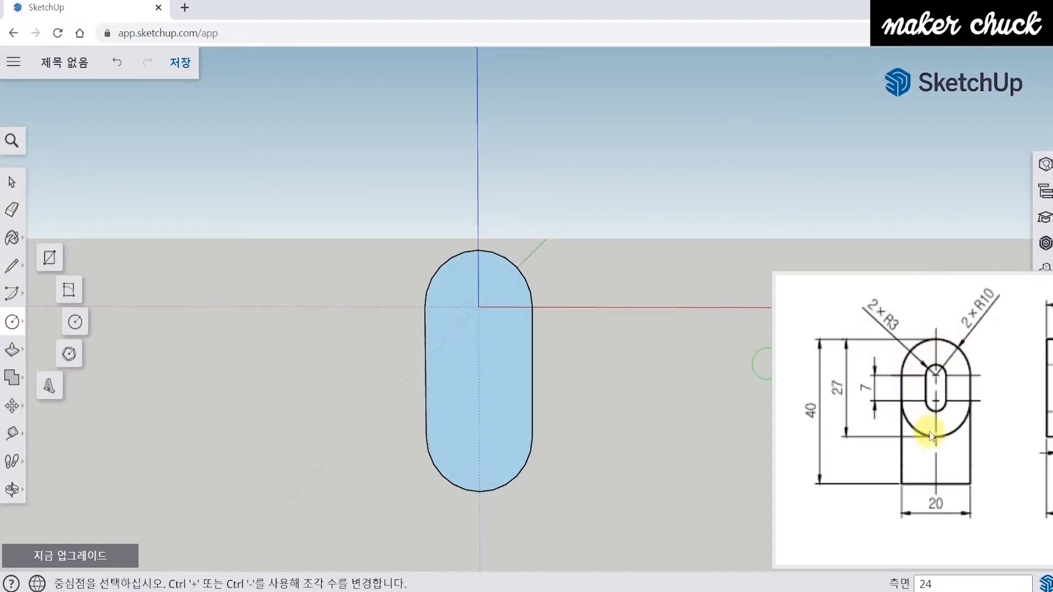
left_click(79, 332)
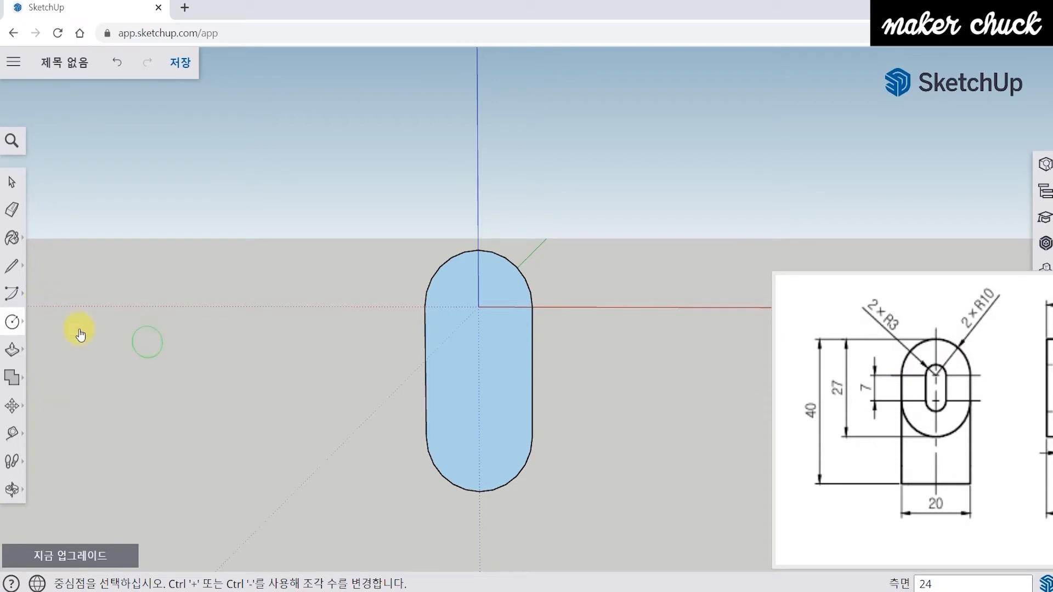
middle_click_drag(505, 399, 481, 290)
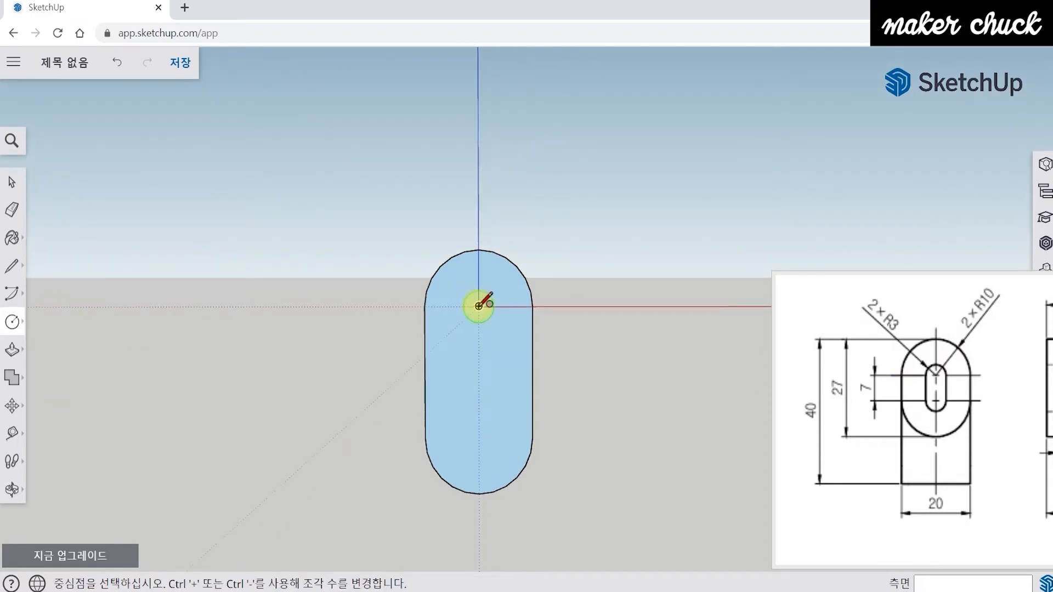
left_click(478, 305)
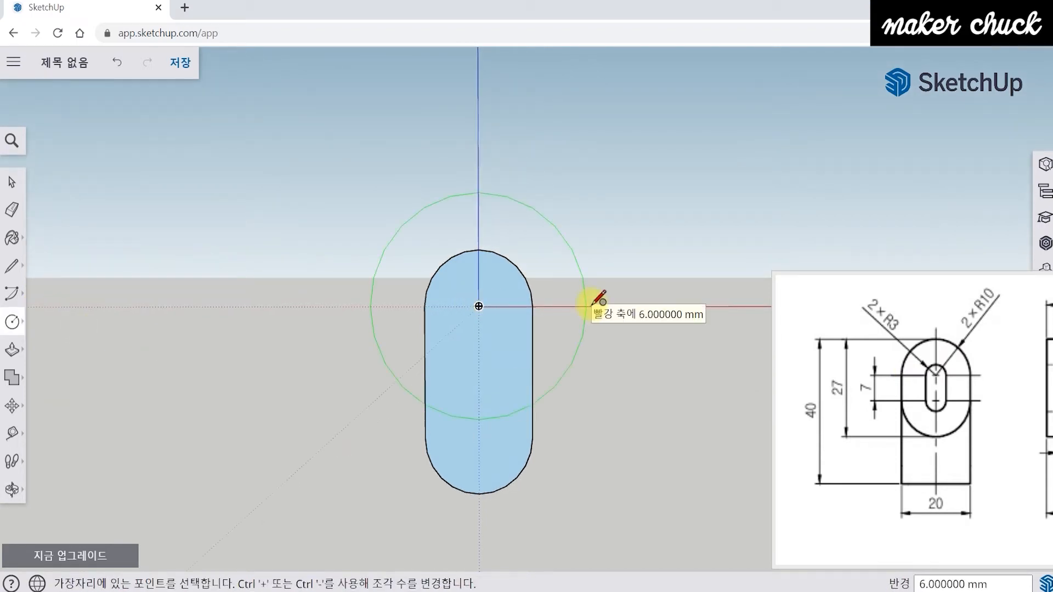
type("10")
key("Return")
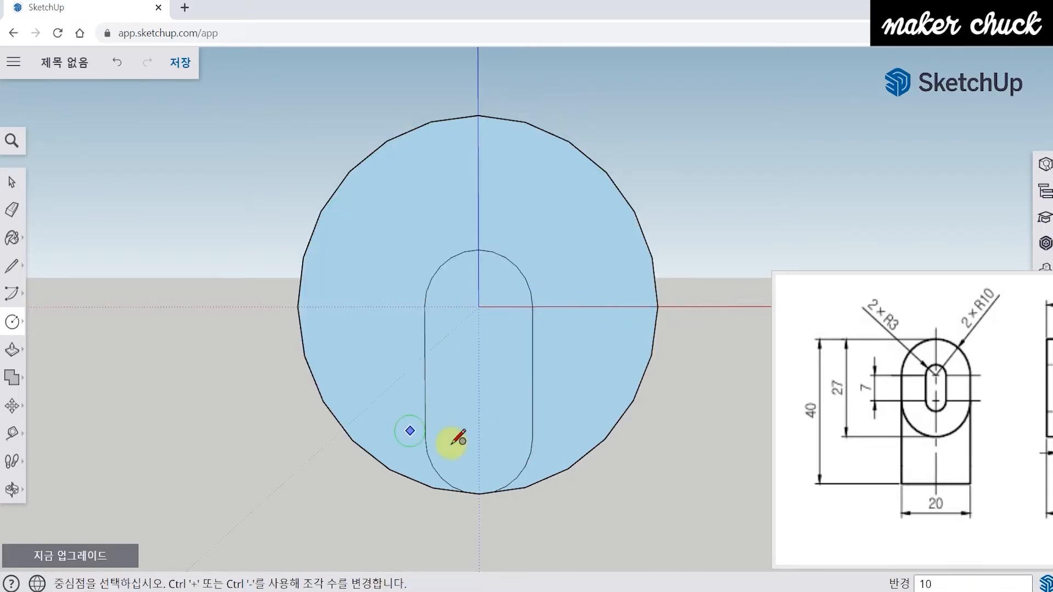
- Draw a line from the large circle's centre along the red axis to the circle's edge
scroll(449, 403, "down", 3)
middle_click_drag(479, 421, 486, 368, "shift")
left_click(7, 273)
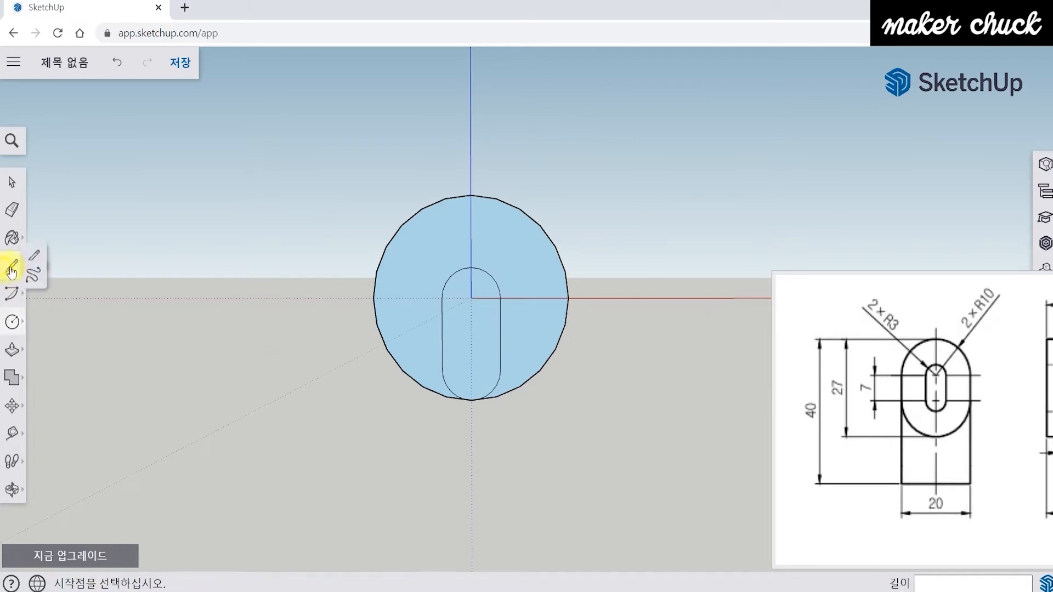
left_click(470, 297)
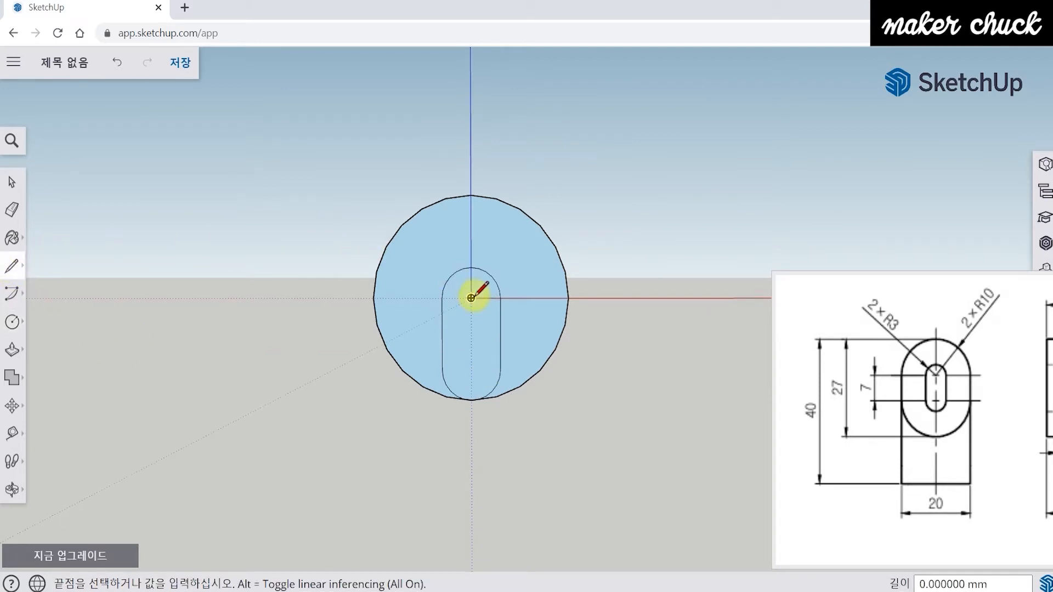
left_click(567, 298)
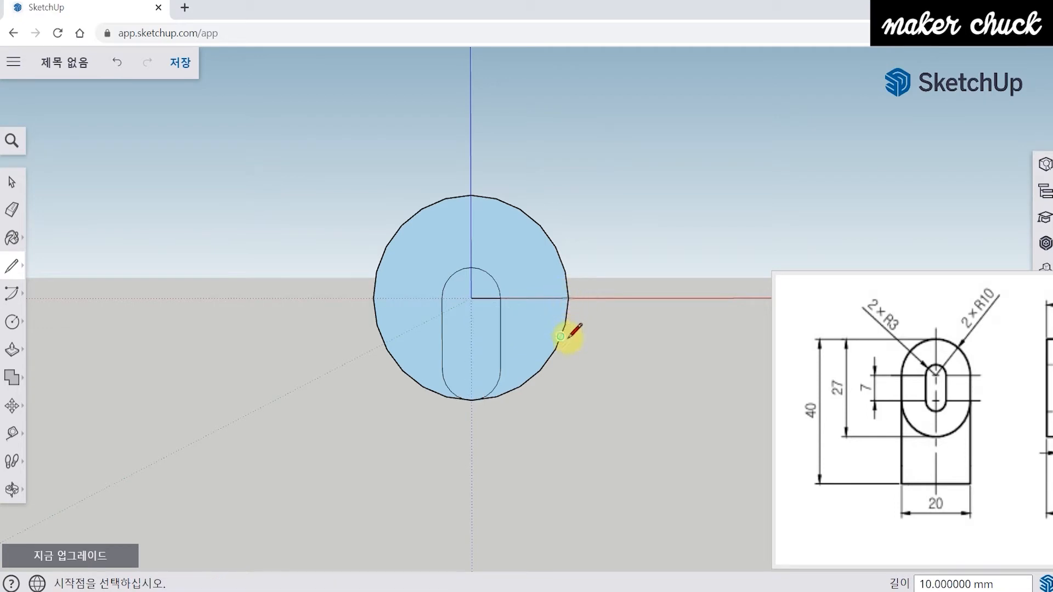
- From that edge point, draw a line 7 mm straight down, 20 mm across parallel to the red axis, and back up to the circle's opposite edge
left_click(568, 297)
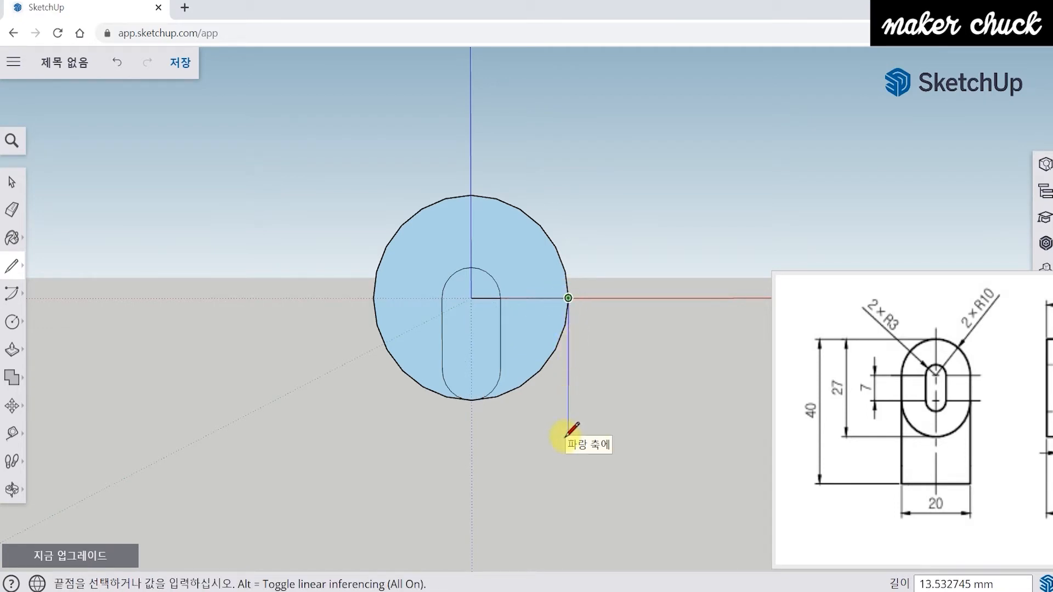
type("7")
key("Return")
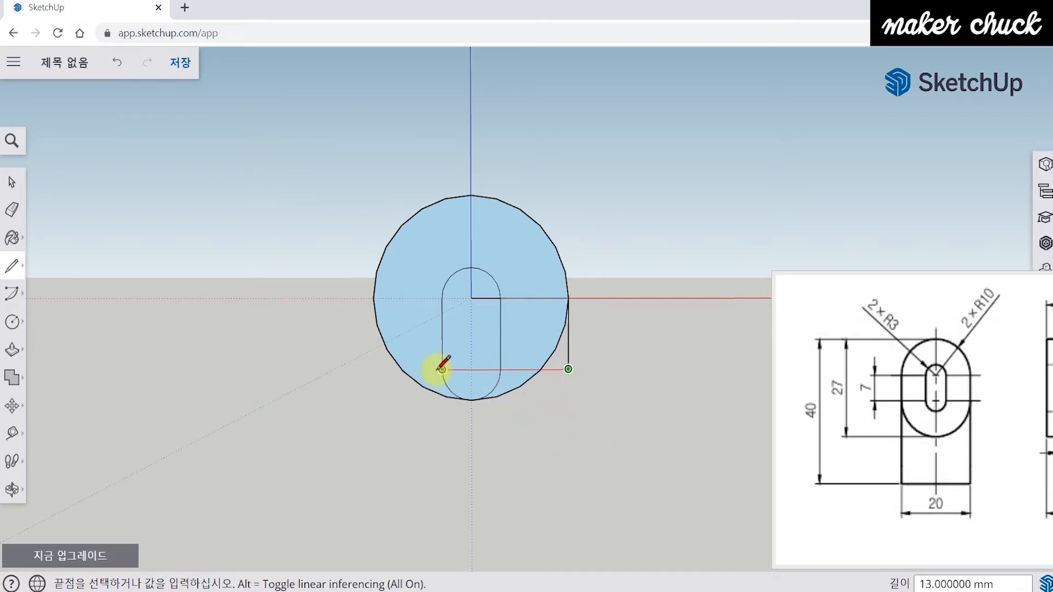
left_click(373, 364)
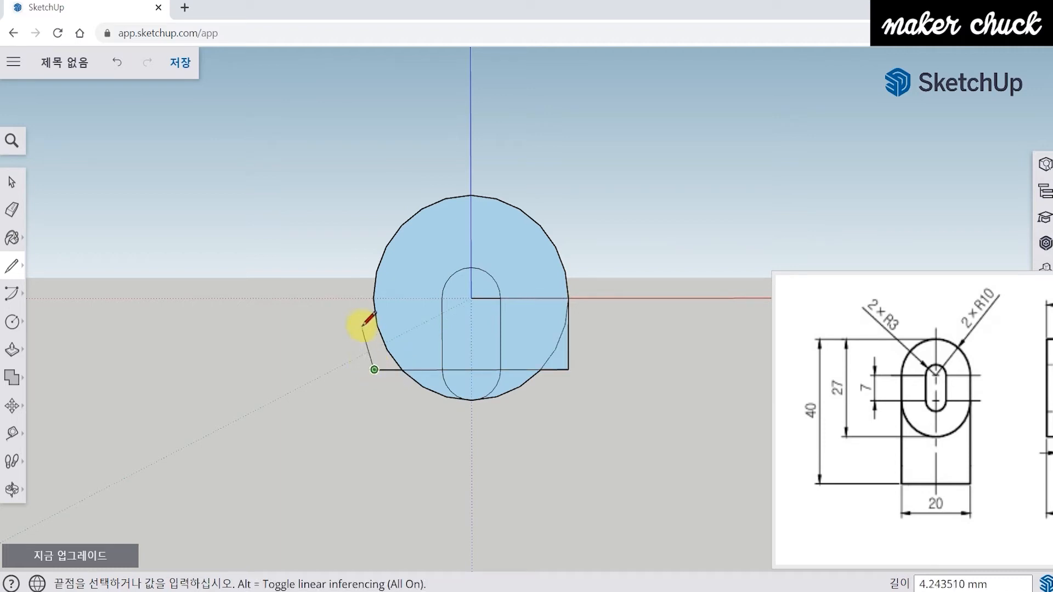
left_click(375, 297)
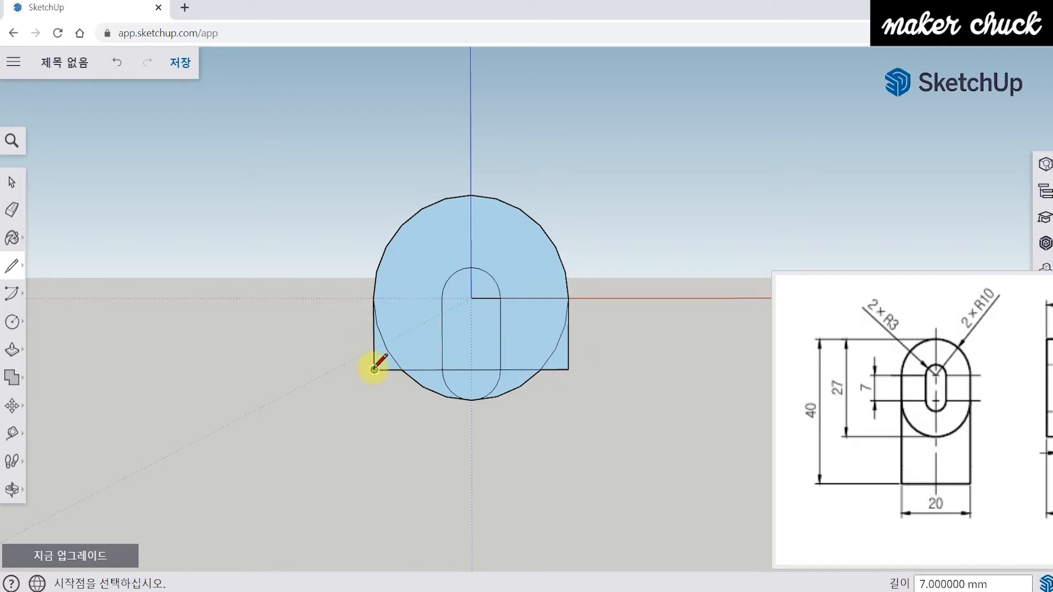
- Draw a second 10 mm radius circle centred on the lower horizontal line's midpoint and erase all arcs and lines between the outer and slot outlines
left_click(12, 322)
left_click(75, 324)
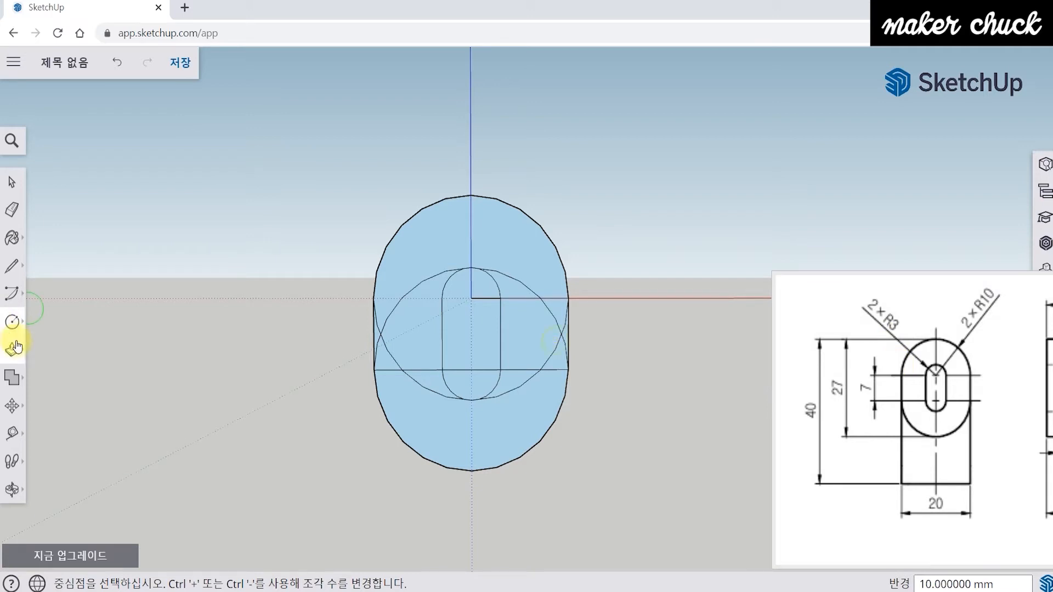
key("e")
scroll(557, 352, "up", 5)
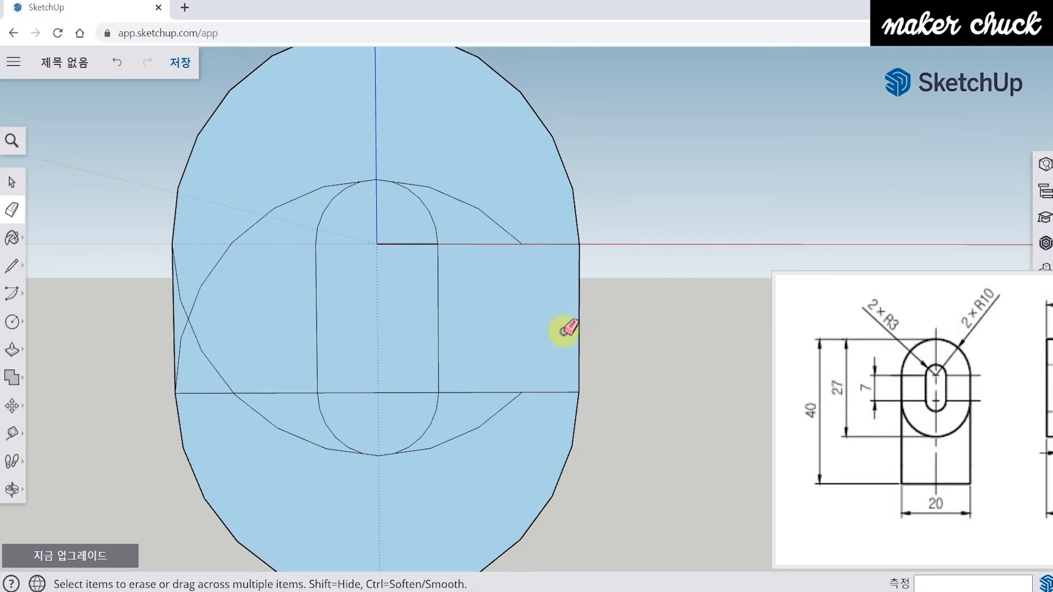
mouse_move(497, 226)
left_mouse_down()
mouse_move(404, 238)
mouse_move(321, 186)
mouse_move(193, 324)
mouse_move(246, 404)
left_mouse_up()
mouse_move(329, 397)
left_mouse_down()
mouse_move(376, 384)
mouse_move(384, 239)
left_mouse_up()
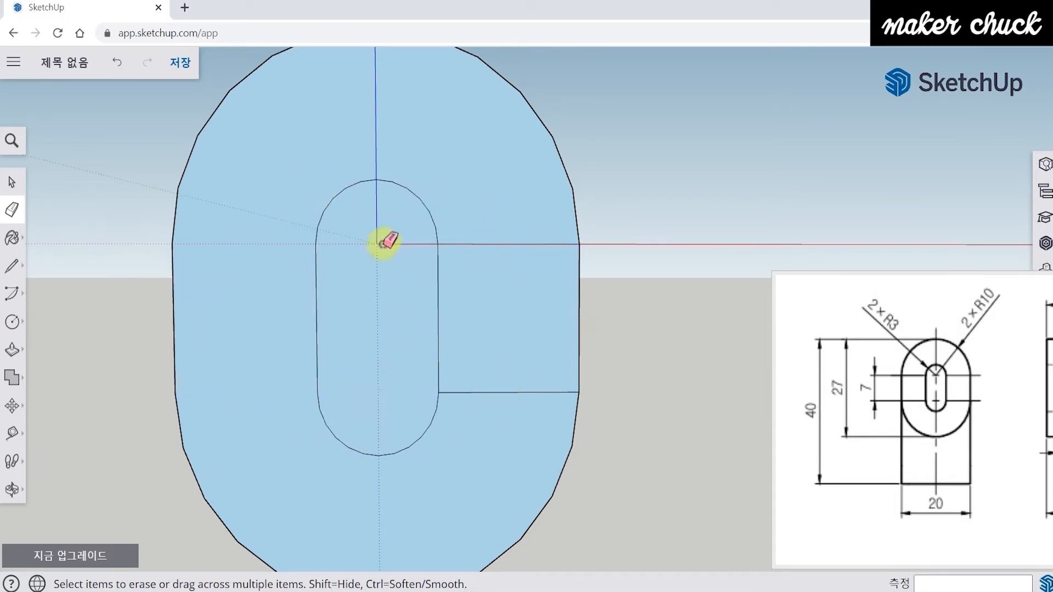
left_click(491, 392)
- Delete the face inside the inner slot outline to leave an opening in the profile
middle_click_drag(491, 391, 443, 427)
left_click(13, 182)
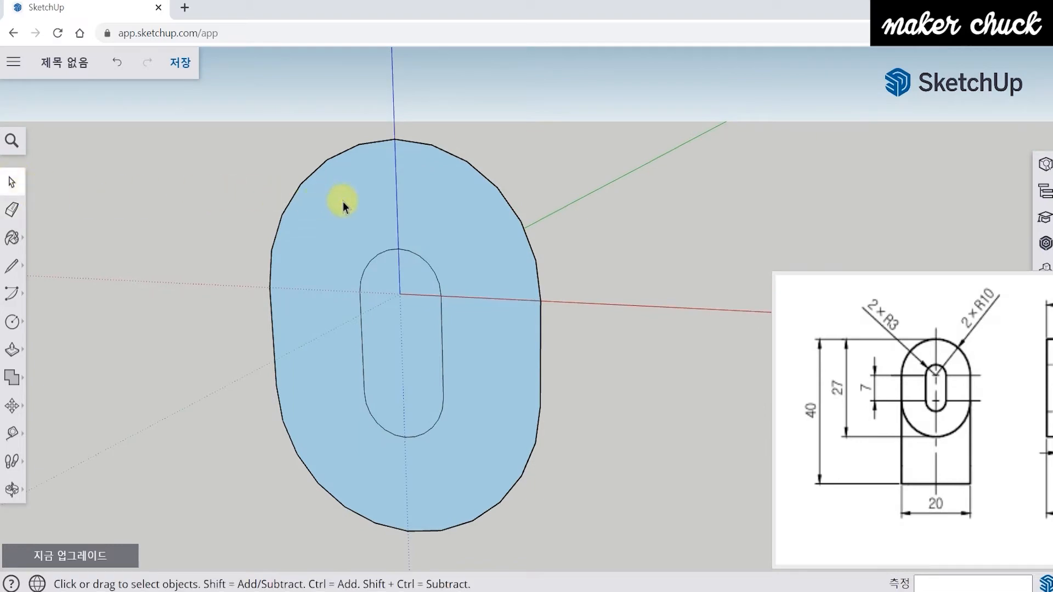
left_click(377, 280)
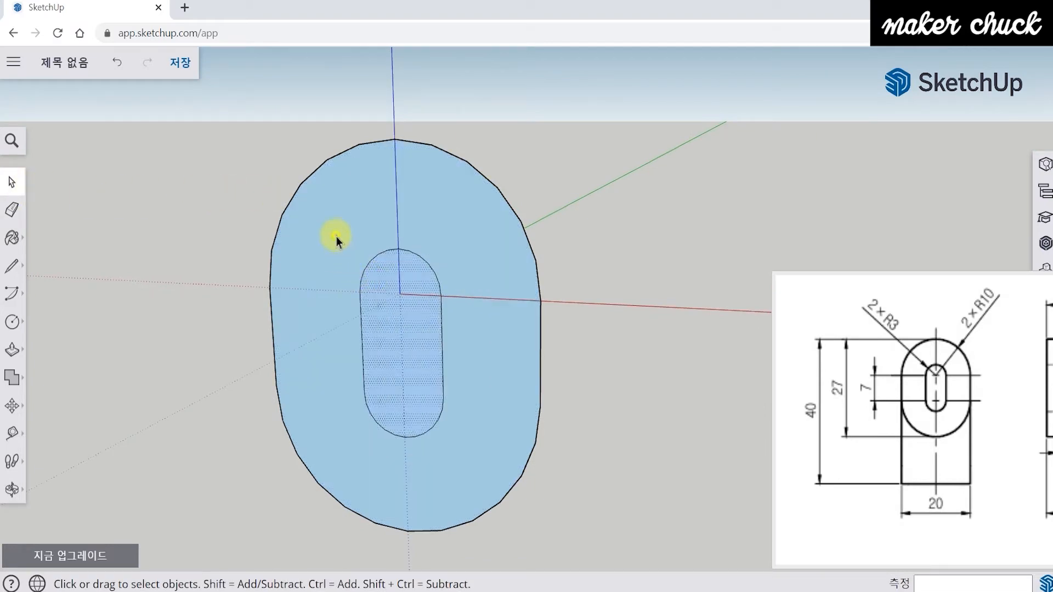
left_click(591, 308)
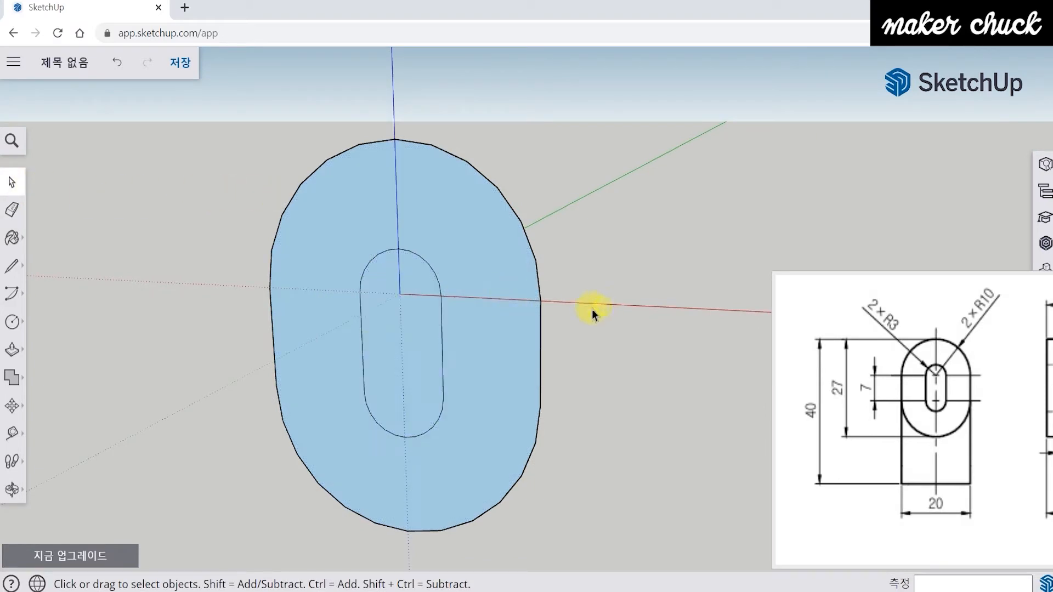
left_click(409, 320)
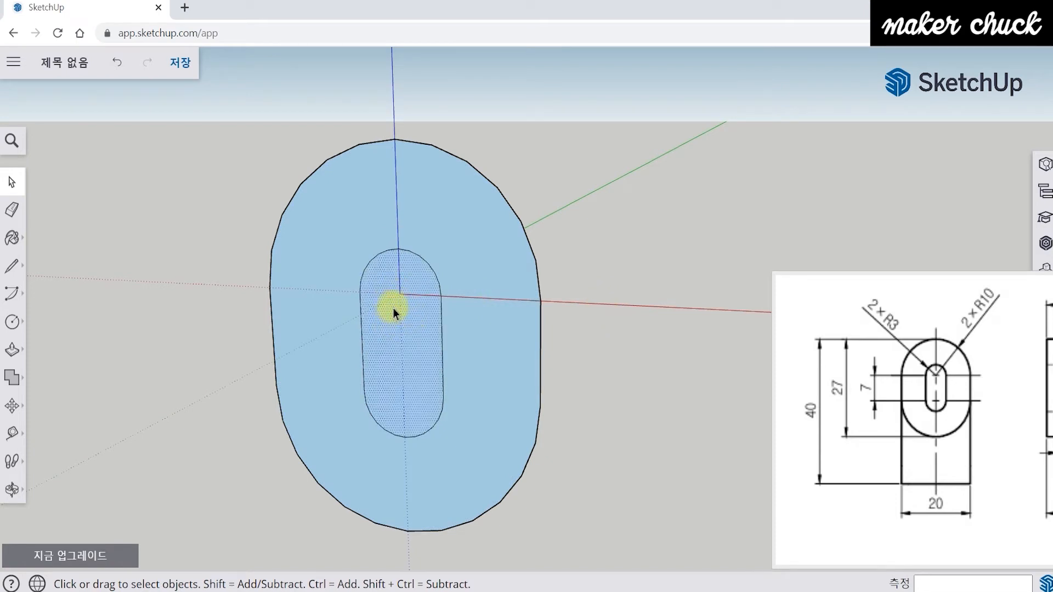
key("Delete")
middle_click_drag(393, 308, 512, 386)
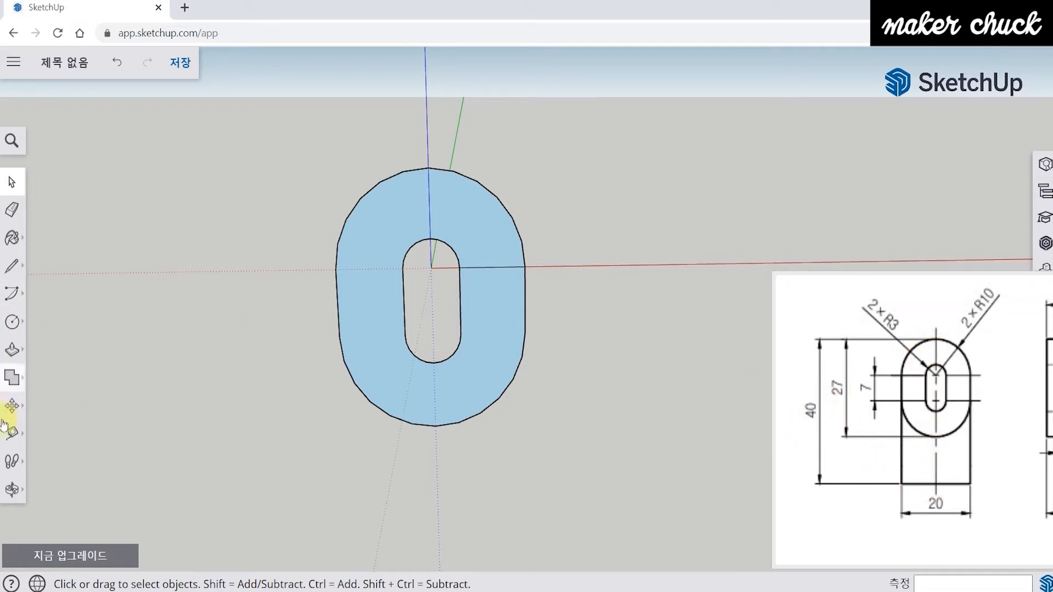
- Place a guide point 40 mm straight down the blue axis from the topmost point of the outer outline
left_click(12, 441)
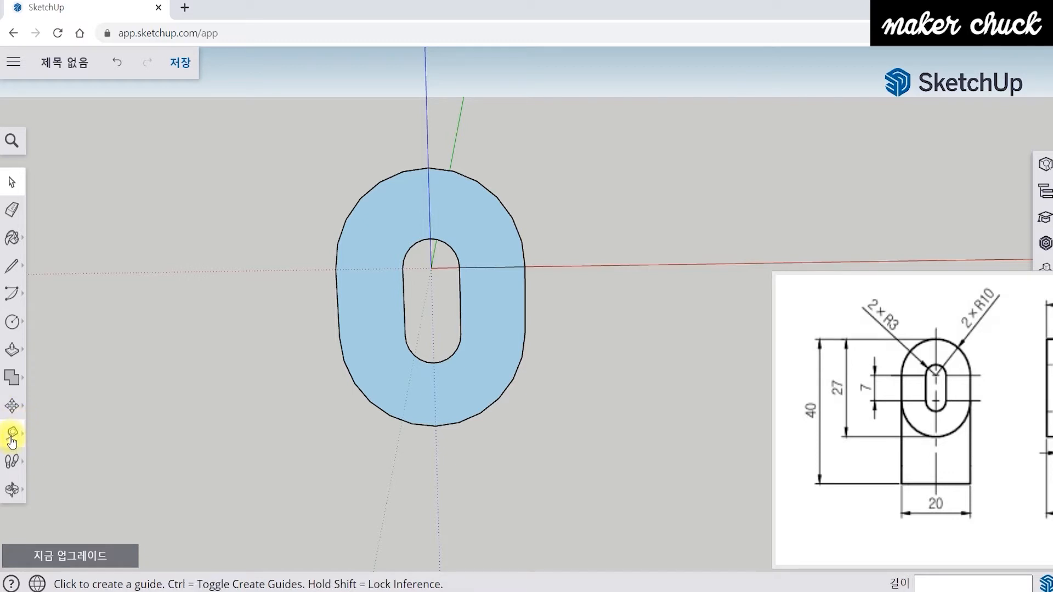
middle_click_drag(295, 450, 294, 419)
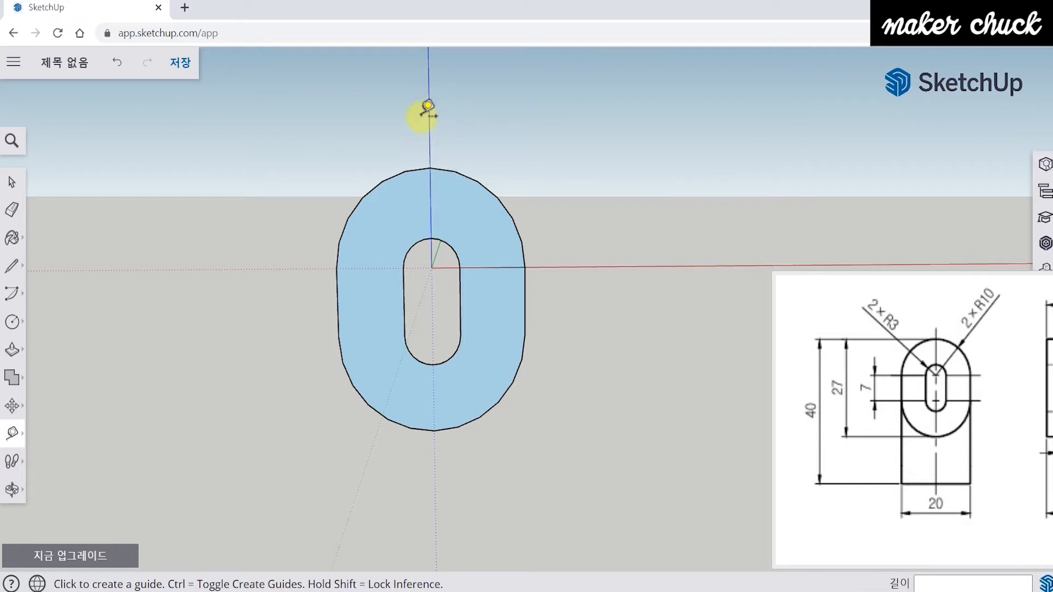
left_click(430, 168)
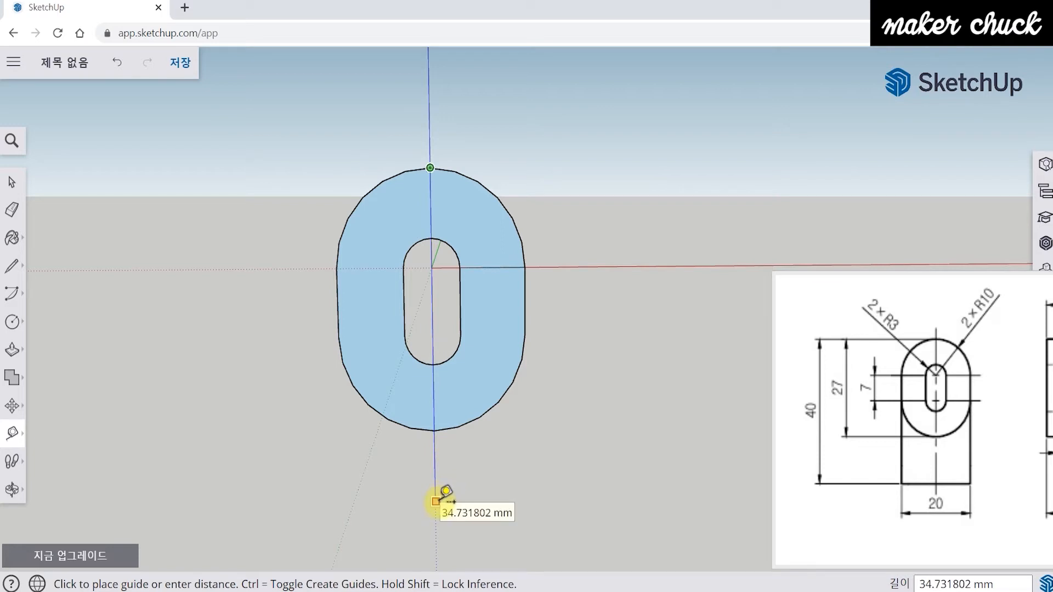
key("Return")
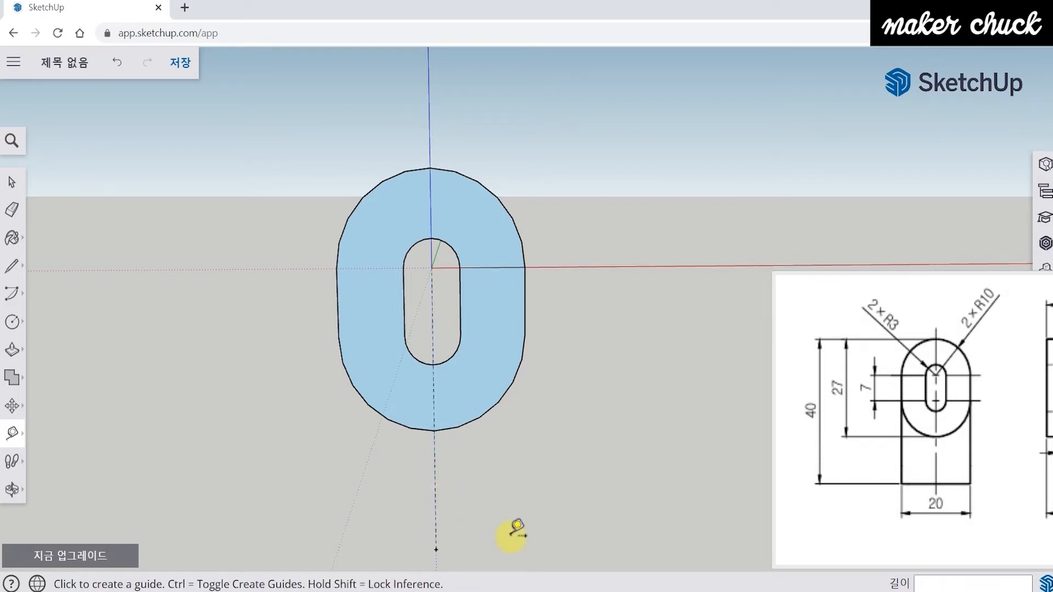
- Draw a line from the guide point 10 mm along the positive red axis, continuing 23 mm straight up to the endpoint of the outer lower arc
middle_click_drag(439, 545, 439, 498)
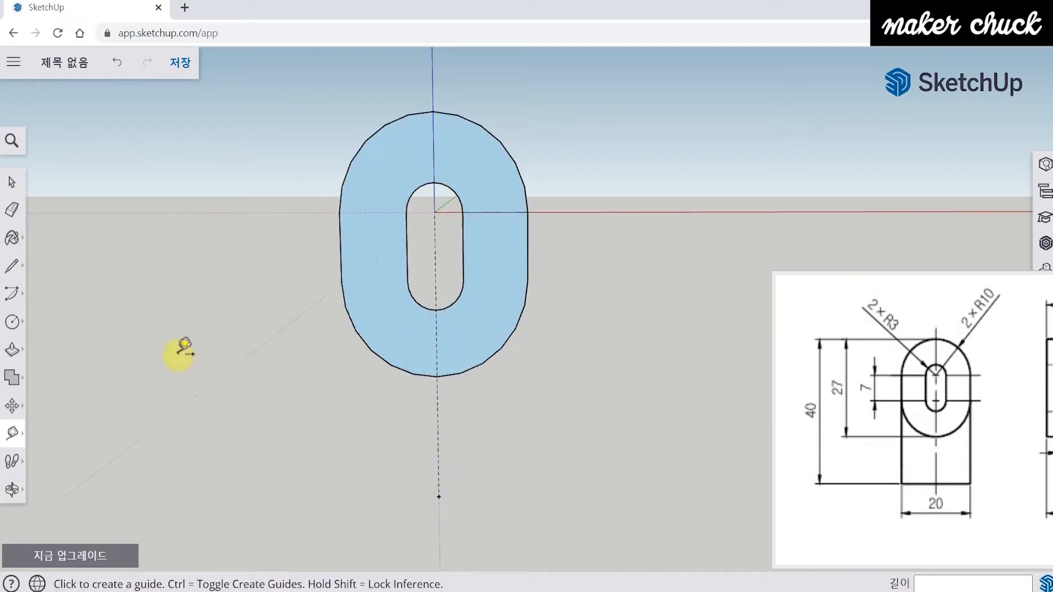
left_click(10, 268)
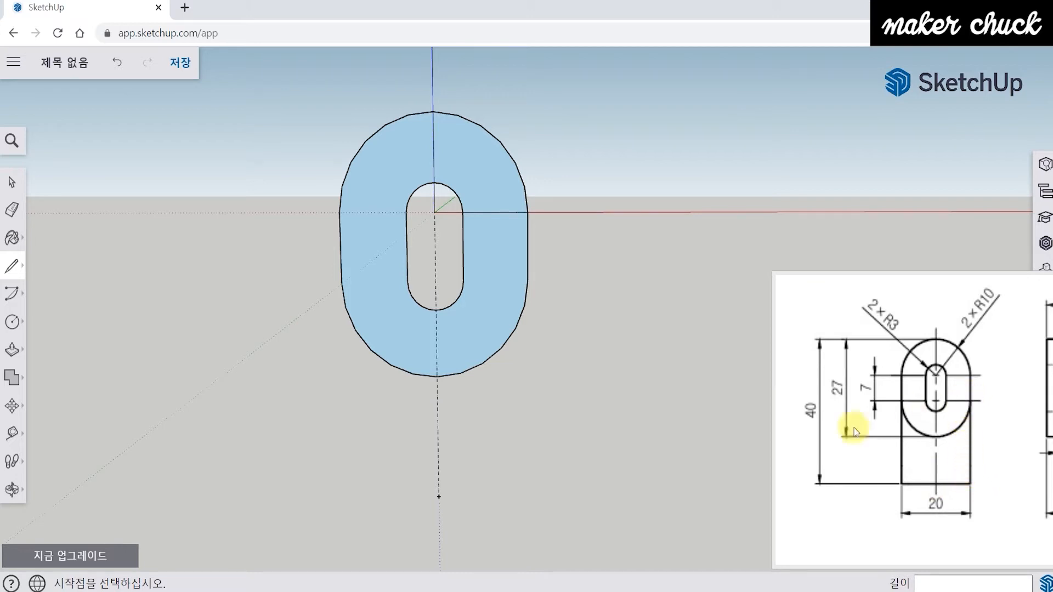
left_click(438, 496)
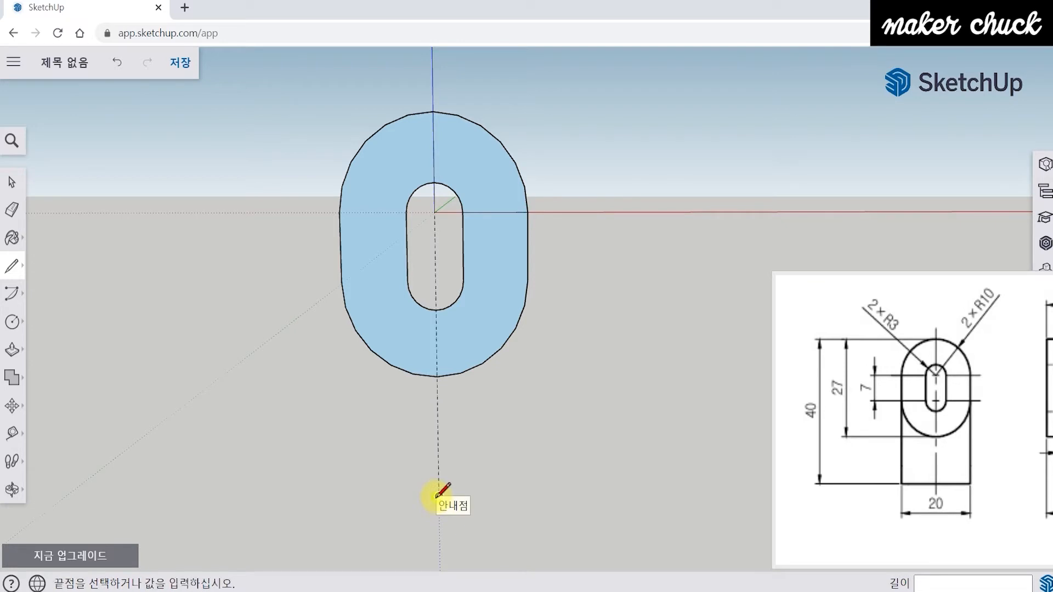
left_click(518, 494)
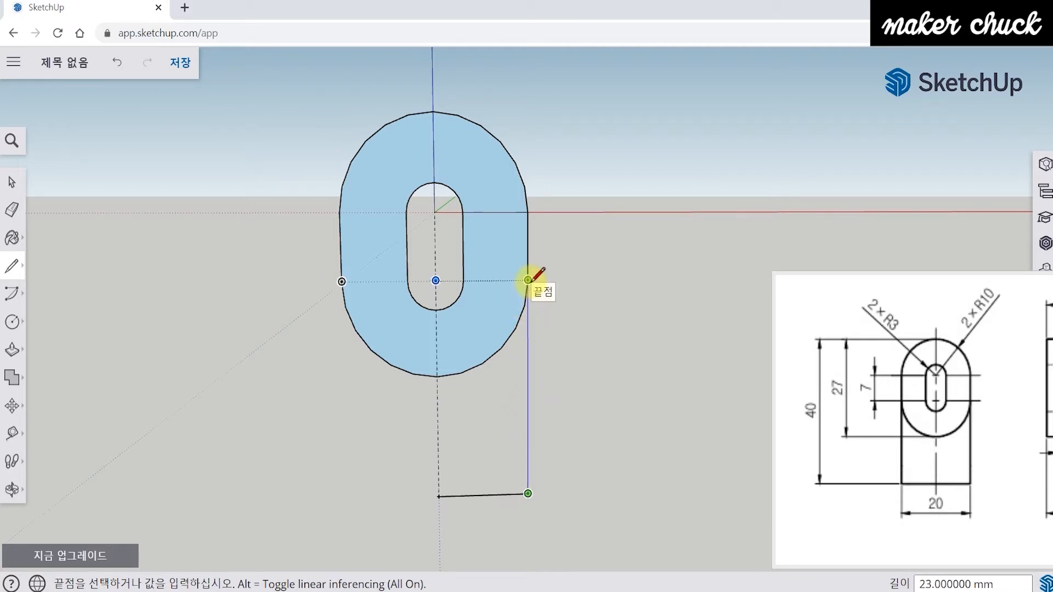
left_click(527, 280)
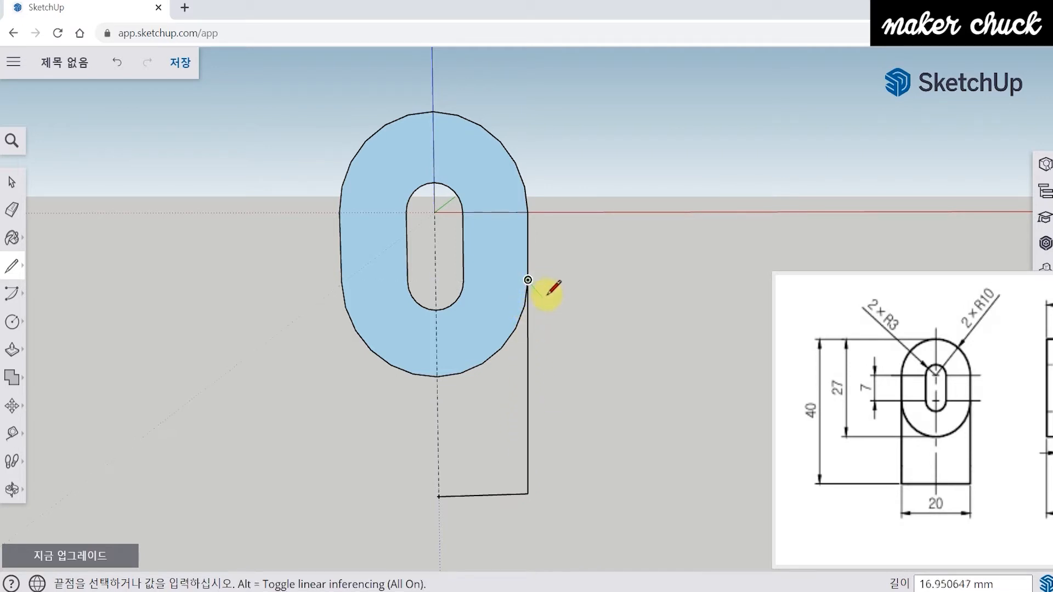
key("space")
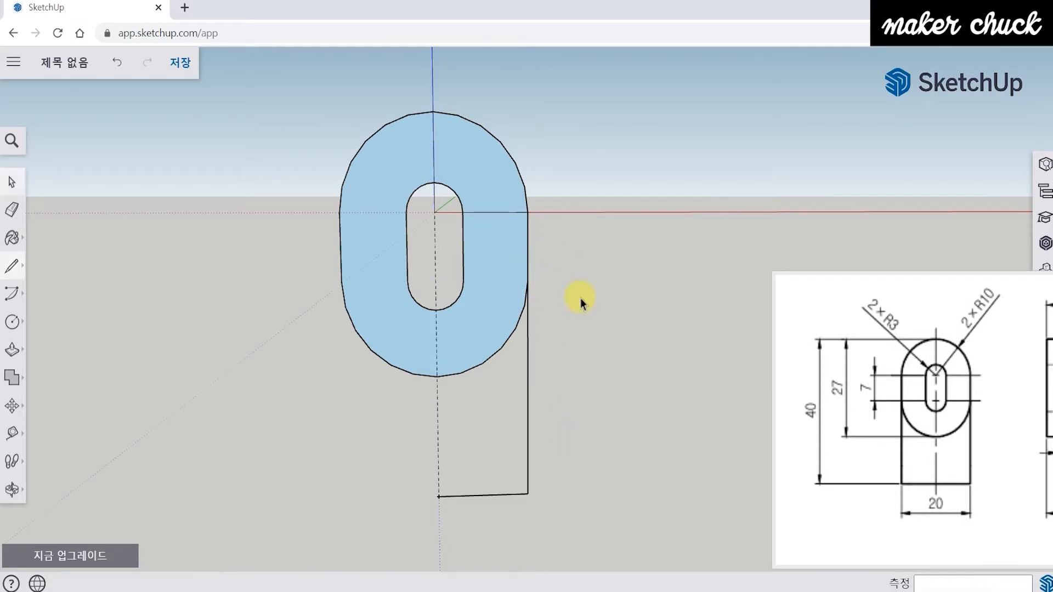
- Draw a line from the guide point 10 mm in the negative red direction and up to the lower arc's other endpoint, closing the rectangular base
left_click(11, 266)
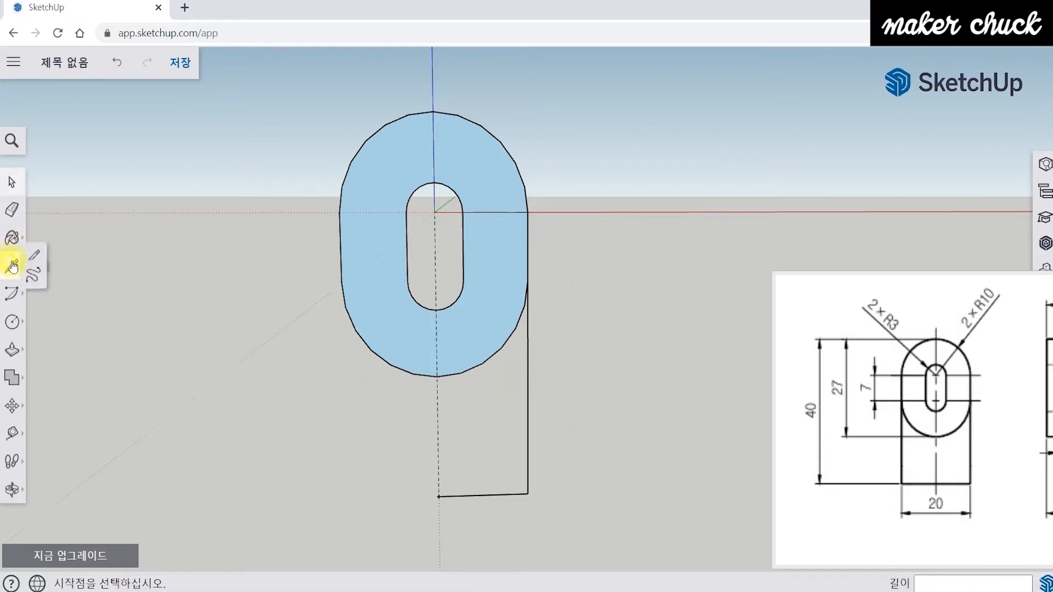
left_click(439, 496)
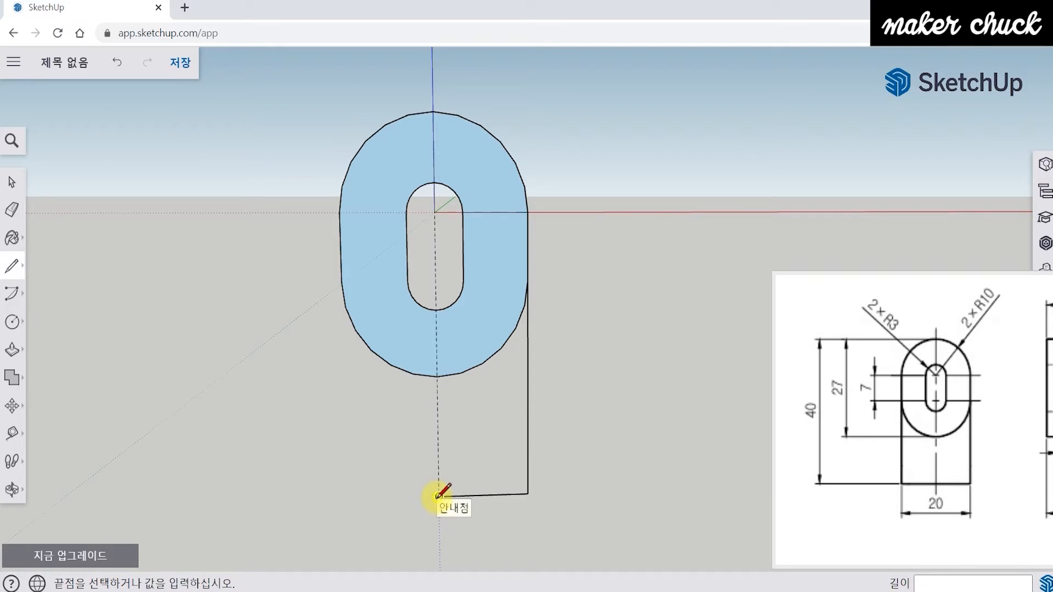
type("10")
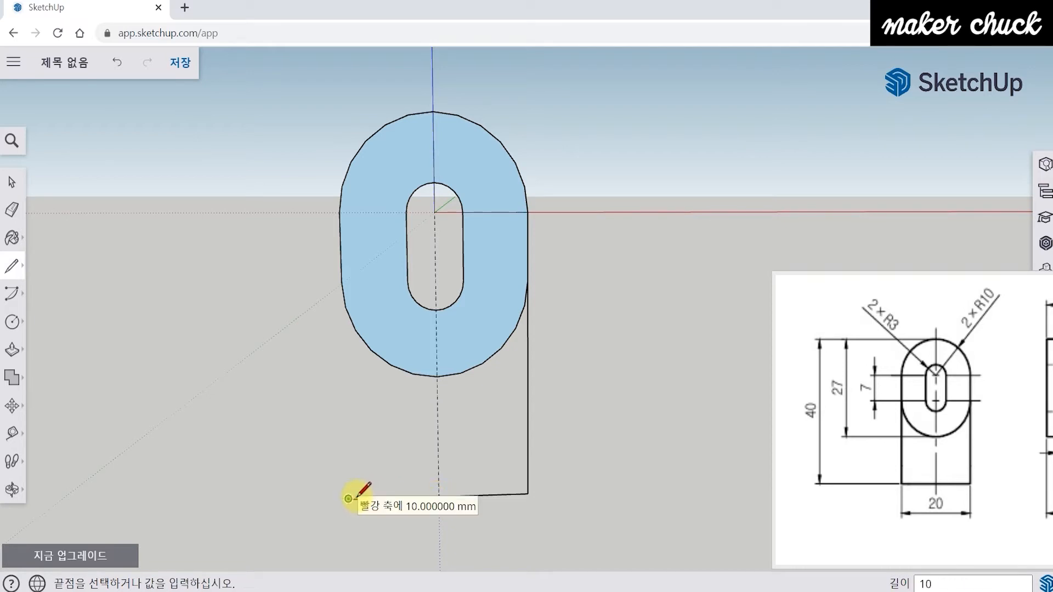
key("Return")
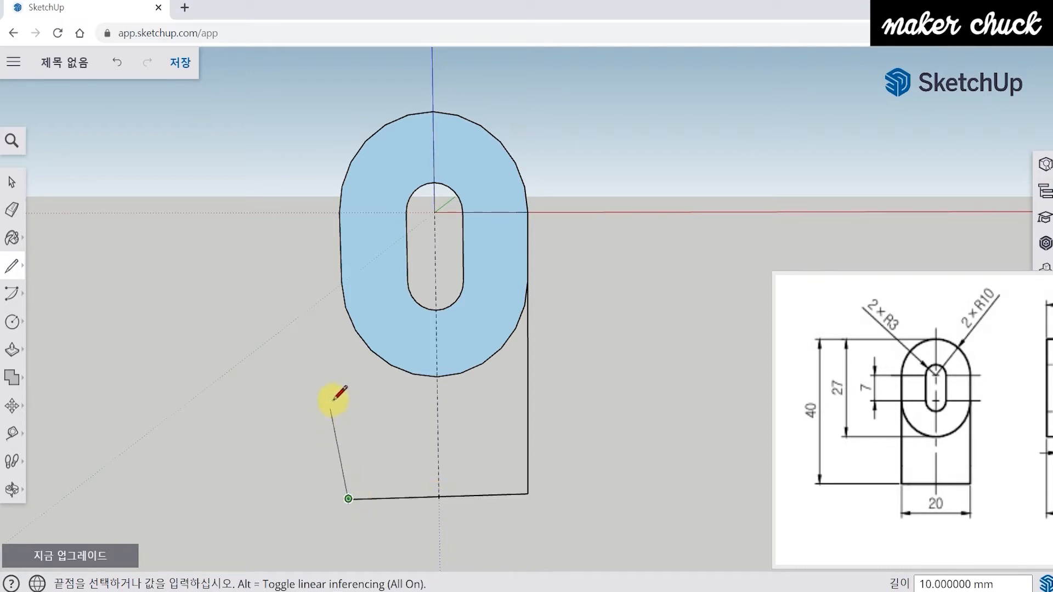
left_click(341, 281)
middle_click_drag(665, 430, 577, 467)
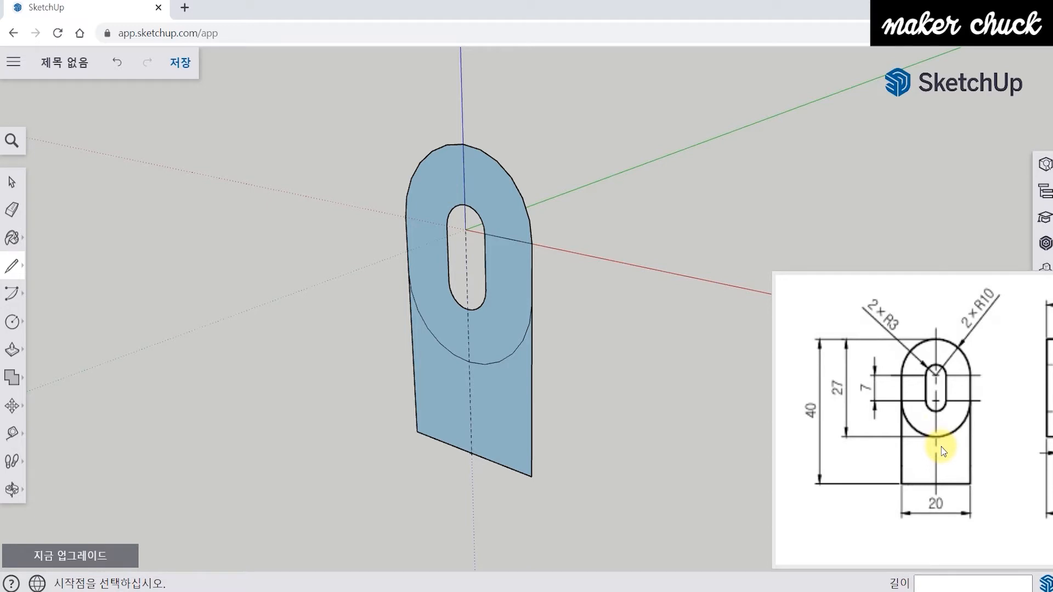
- Try to extrude the slotted rounded face 7 mm along the green axis, following the side view's thickness
mouse_move(948, 440)
left_mouse_down()
mouse_move(872, 447)
mouse_move(872, 437)
left_mouse_up()
left_click_drag(900, 388, 903, 396)
middle_click_drag(671, 389, 573, 393)
left_click(18, 347)
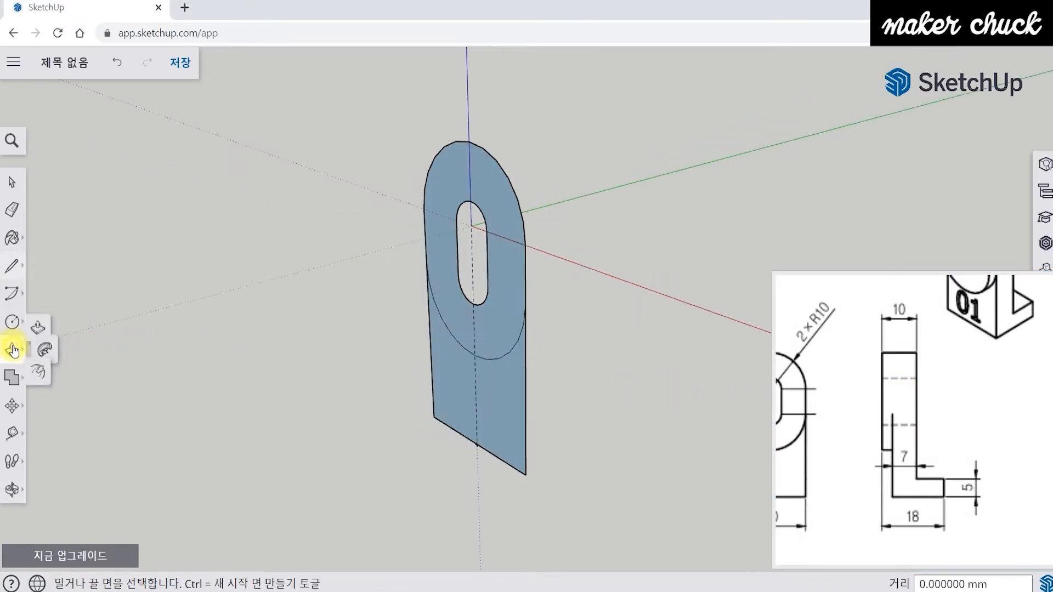
left_click(50, 318)
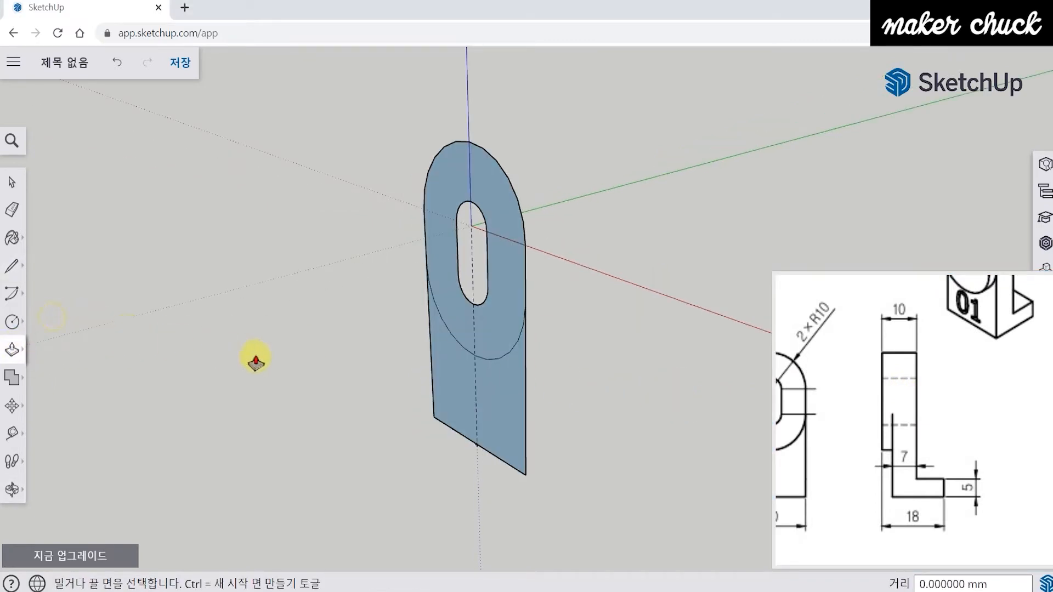
middle_click_drag(611, 395, 535, 340)
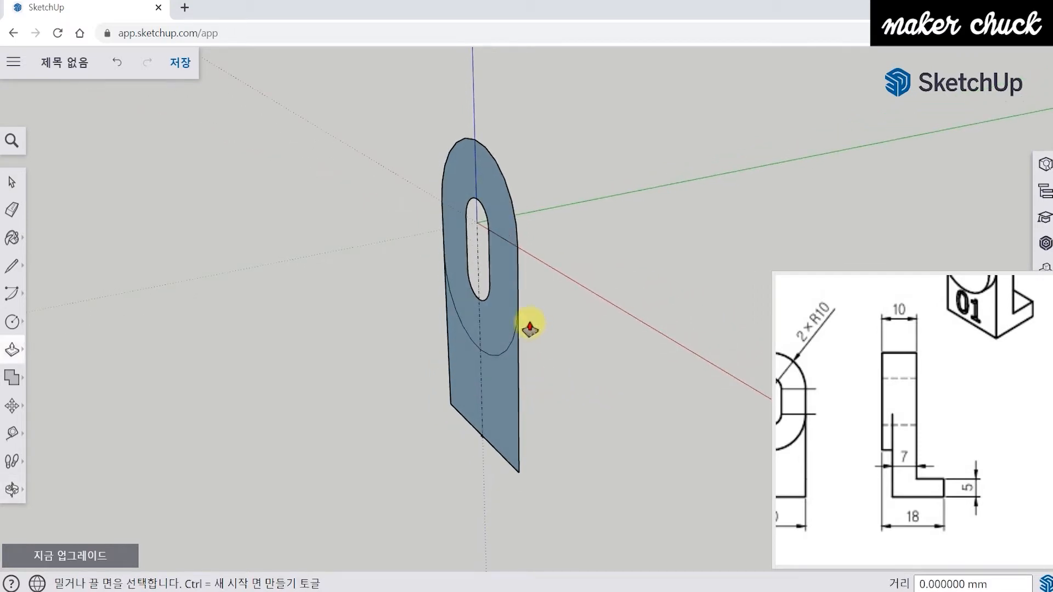
left_click(503, 270)
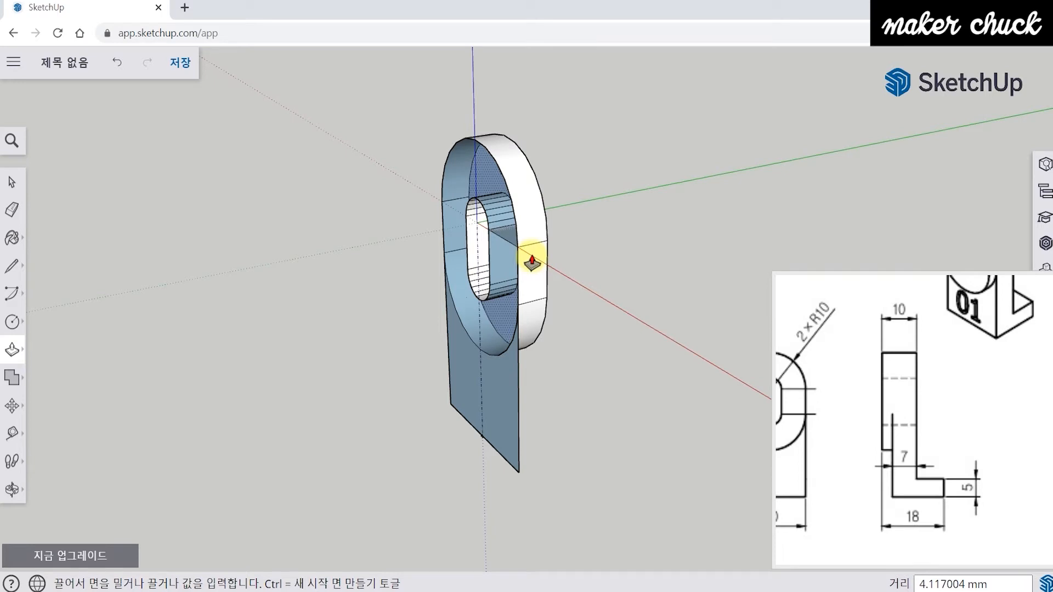
key("Return")
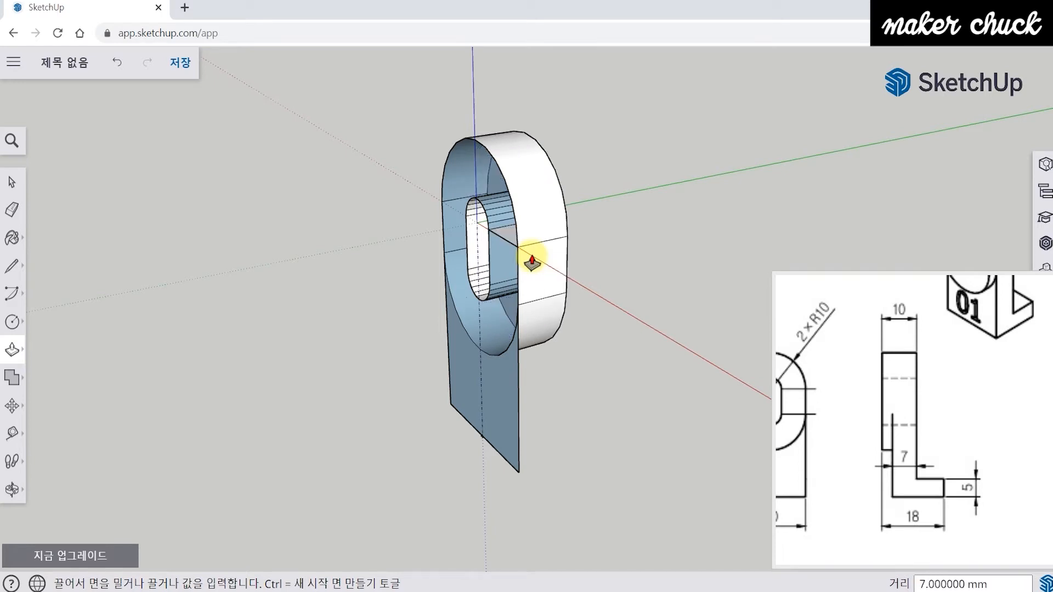
- Inspect the extruded body from several angles and undo the last extrusion
middle_click_drag(618, 404, 508, 242)
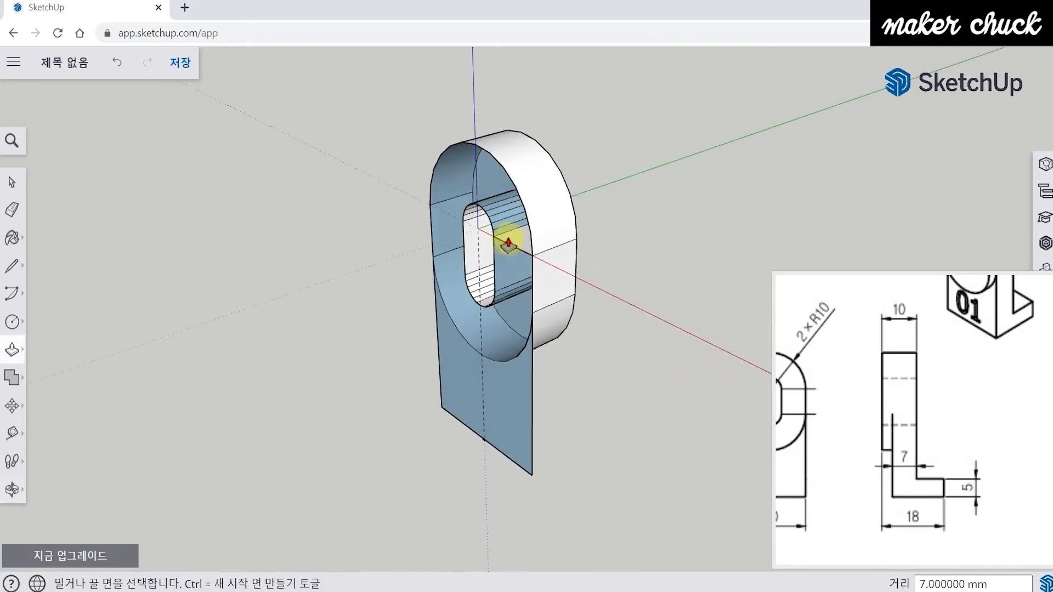
scroll(481, 279, "up", 2)
middle_click_drag(481, 279, 597, 270)
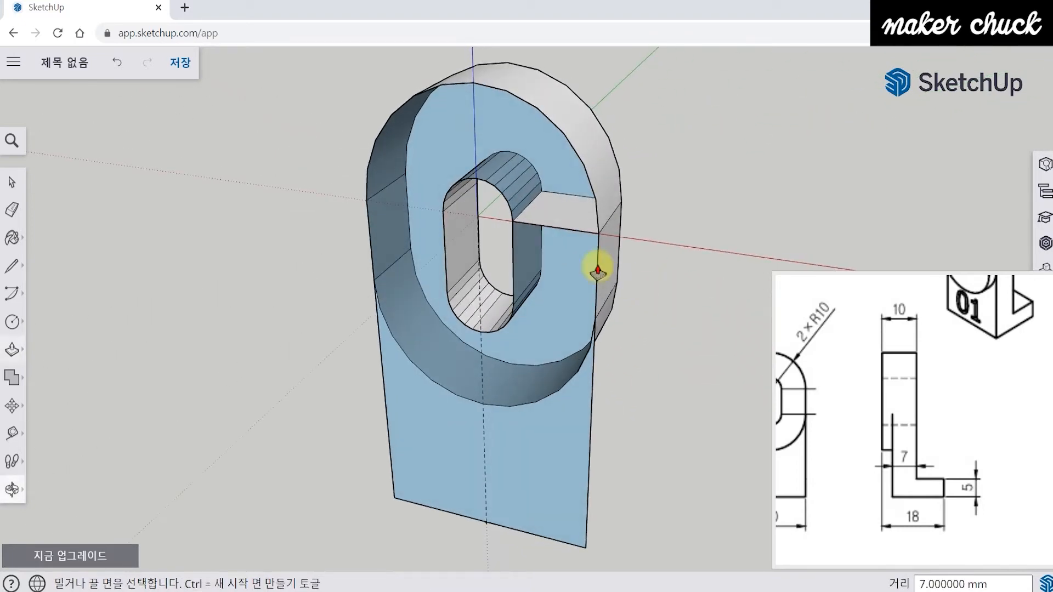
middle_click_drag(564, 235, 512, 282)
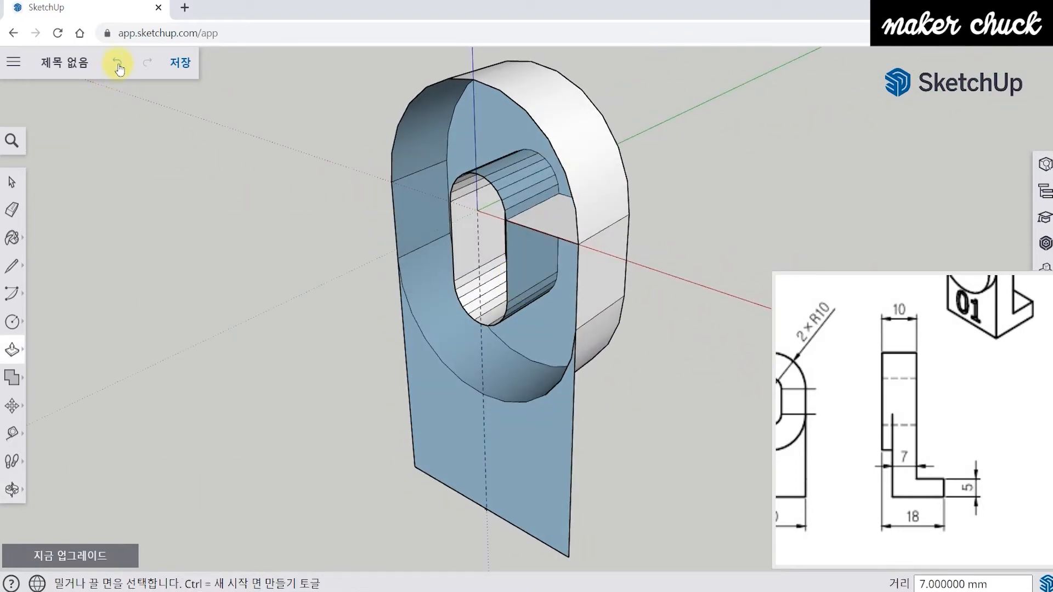
left_click(119, 69)
- Erase the stray line running along the red axis between the slot and the outer outline
middle_click_drag(219, 230, 258, 251)
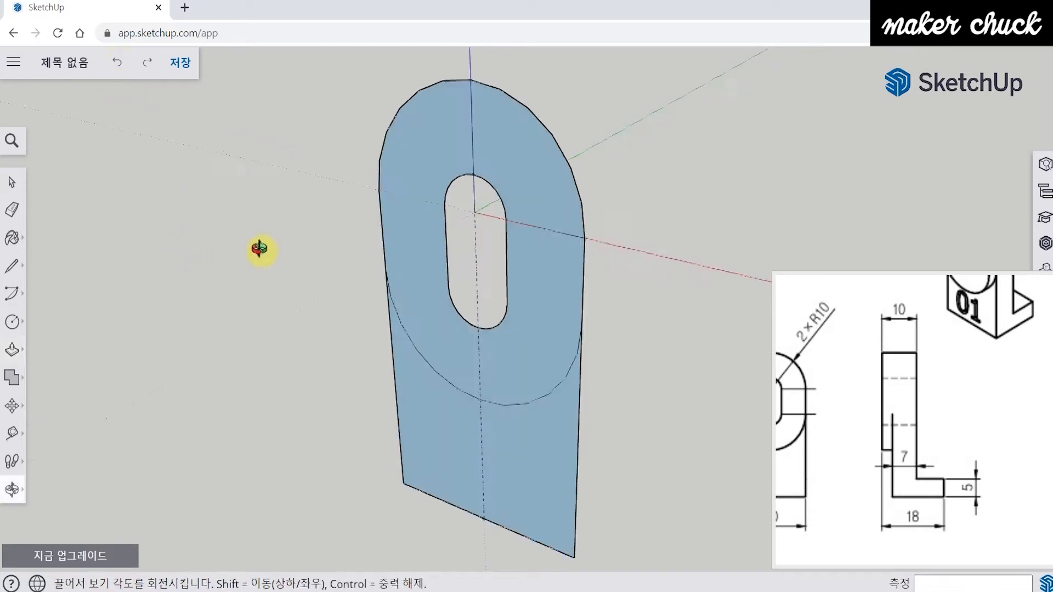
left_click(11, 210)
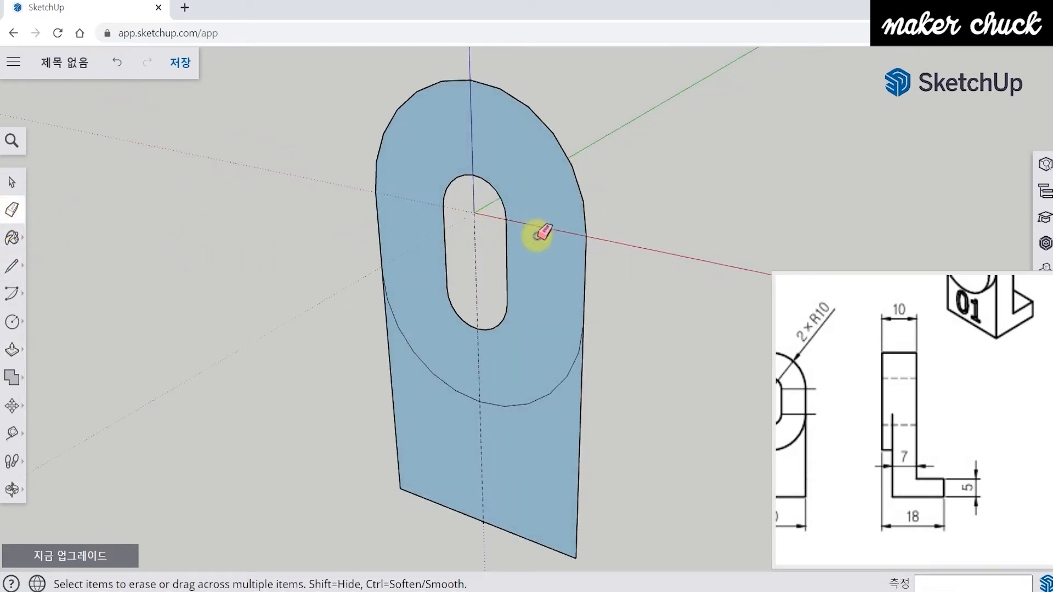
middle_click_drag(549, 298, 535, 317)
- Extrude the slotted rounded face 7 mm backward along the green axis with Push/Pull
left_click(10, 351)
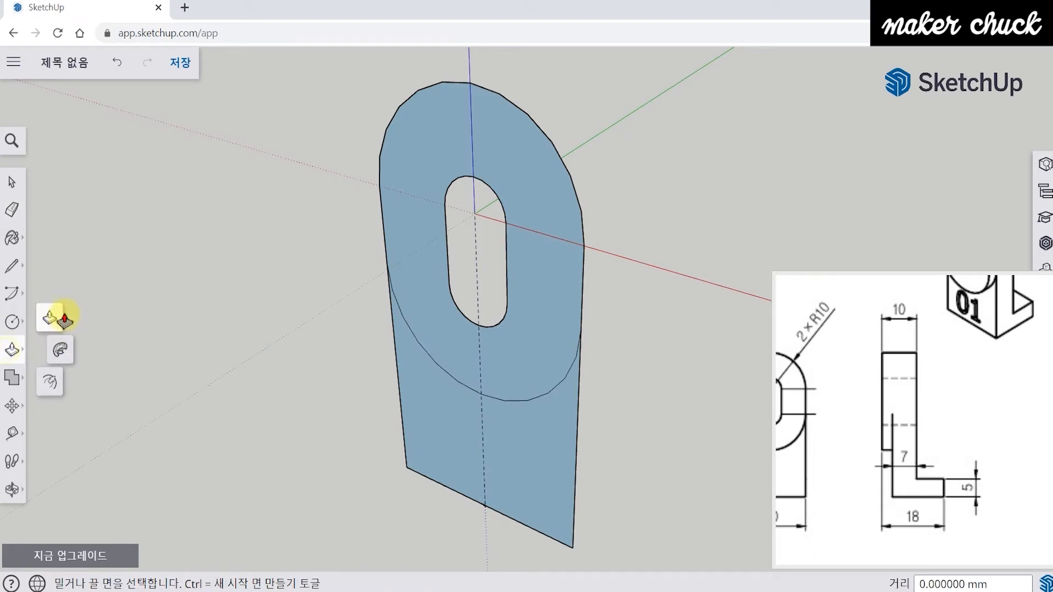
left_click(50, 313)
middle_click_drag(269, 339, 110, 369)
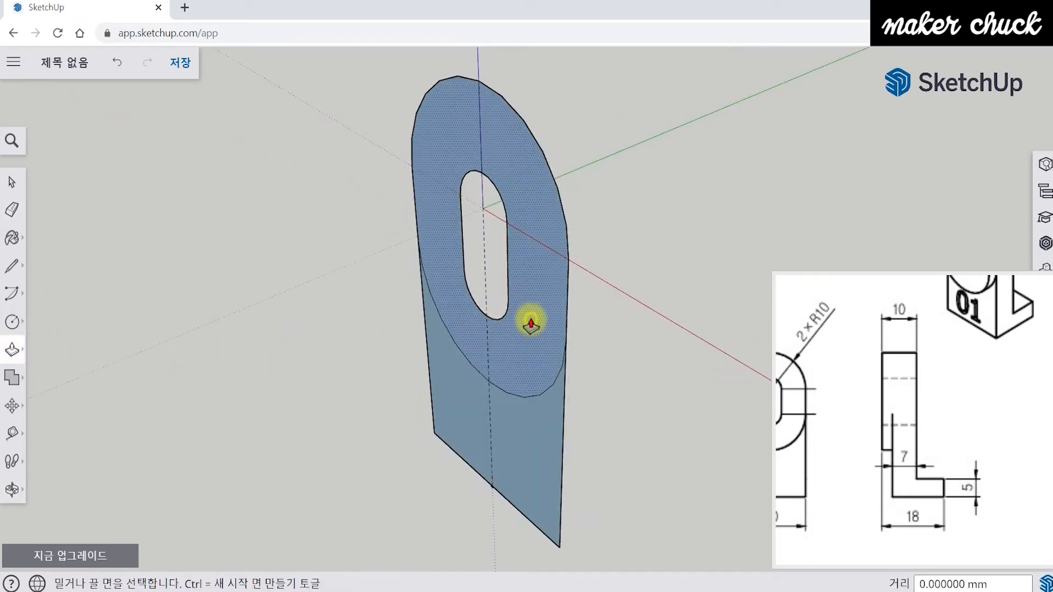
left_click(531, 323)
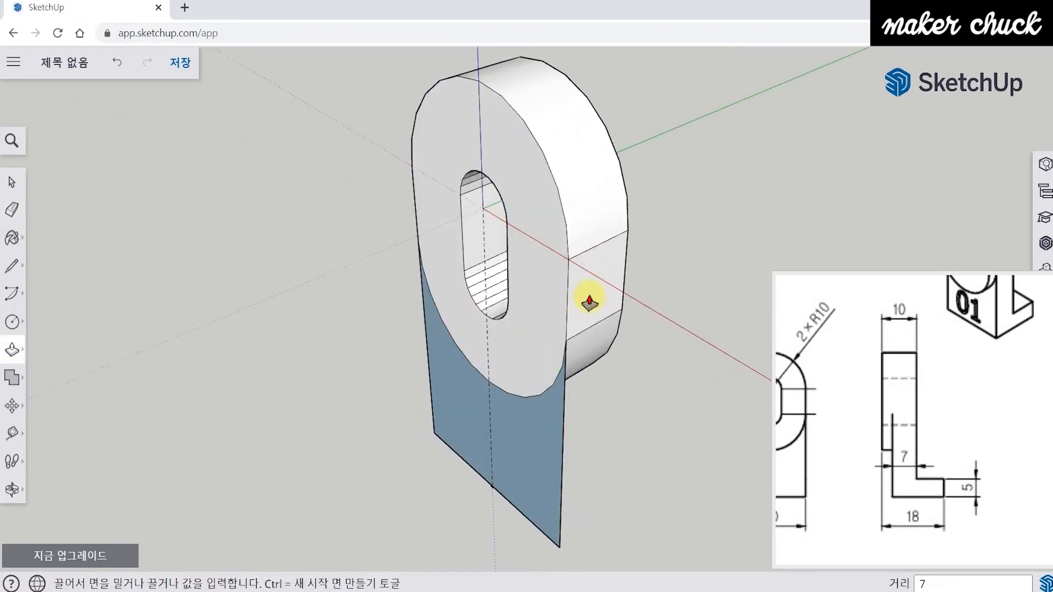
key("Return")
- Extrude the lower base face 7 mm in the same direction, flush with the back of the slotted body
middle_click_drag(592, 423, 433, 458)
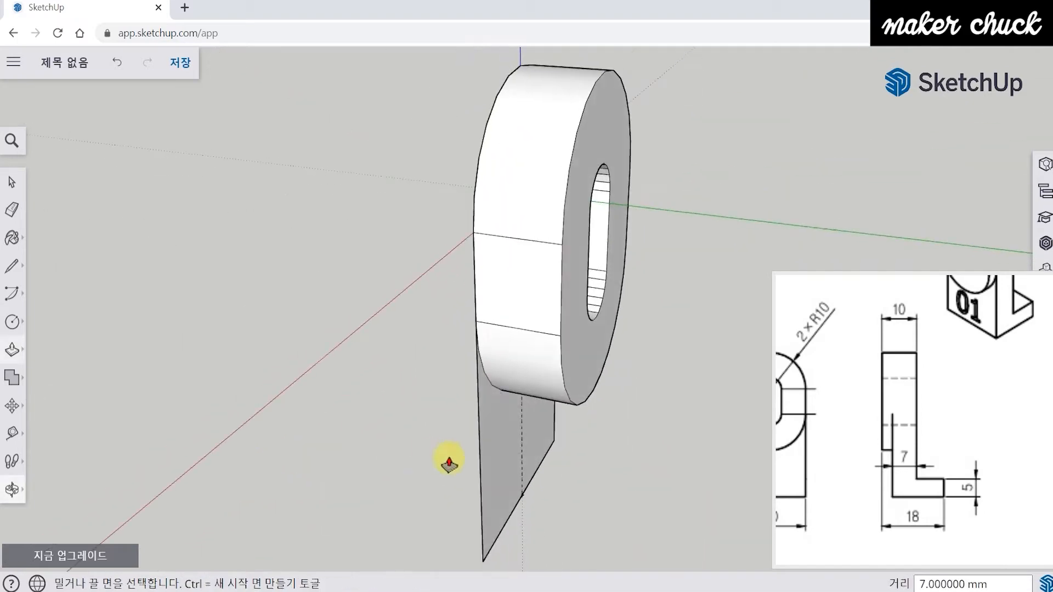
left_click(501, 470)
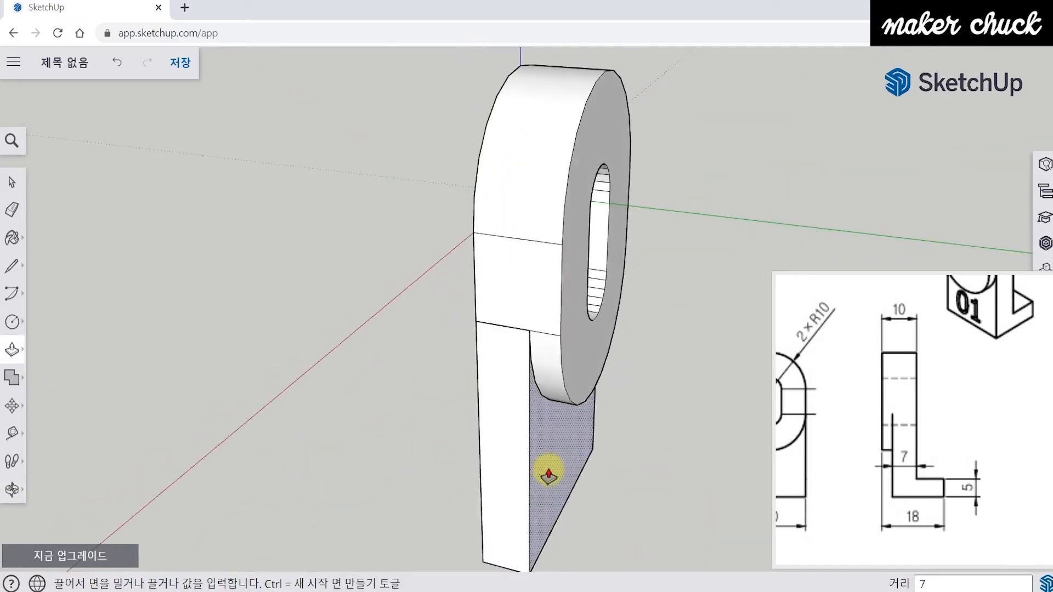
type("7")
key("Return")
- Extrude the slotted rounded front face 3 mm forward from the base plate
middle_click_drag(286, 404, 640, 411)
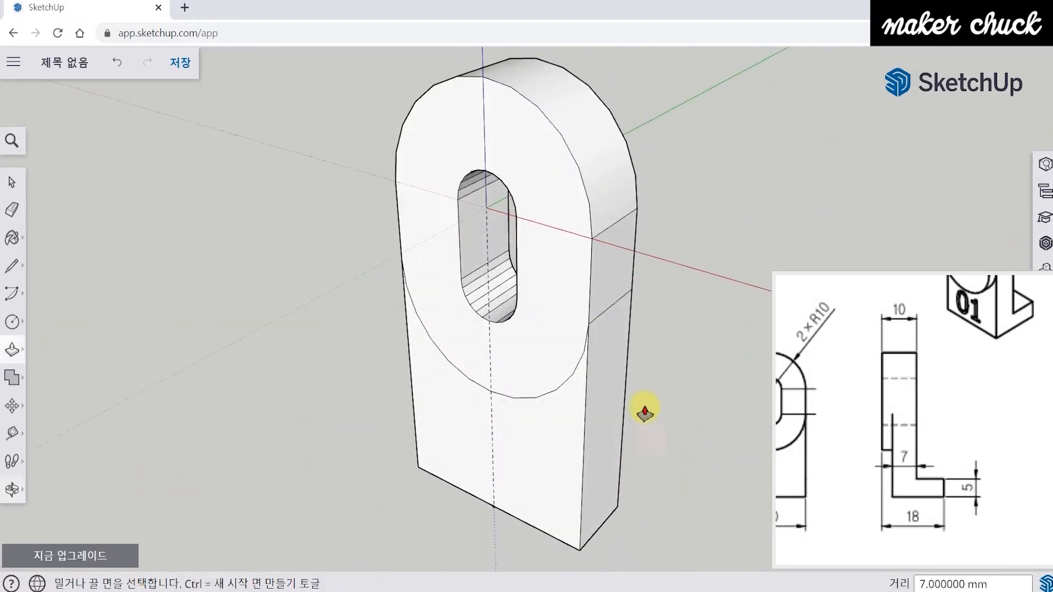
left_click(564, 305)
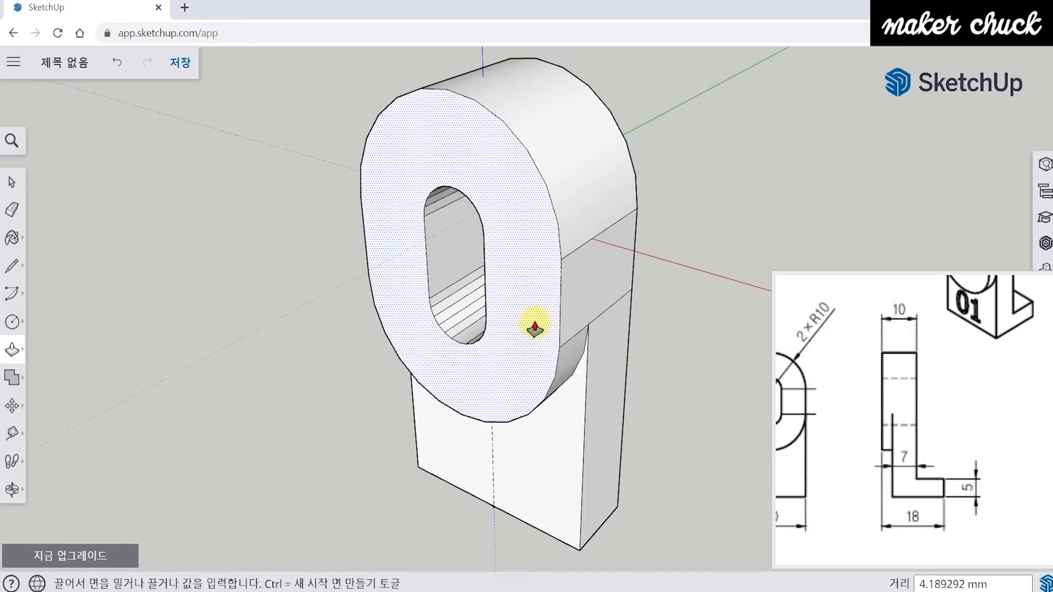
type("3")
key("Return")
- Compare the part's side profile with the side view in the reference drawing
mouse_move(611, 348)
middle_mouse_down()
mouse_move(599, 381)
mouse_move(499, 344)
mouse_move(585, 352)
mouse_move(472, 280)
middle_mouse_up()
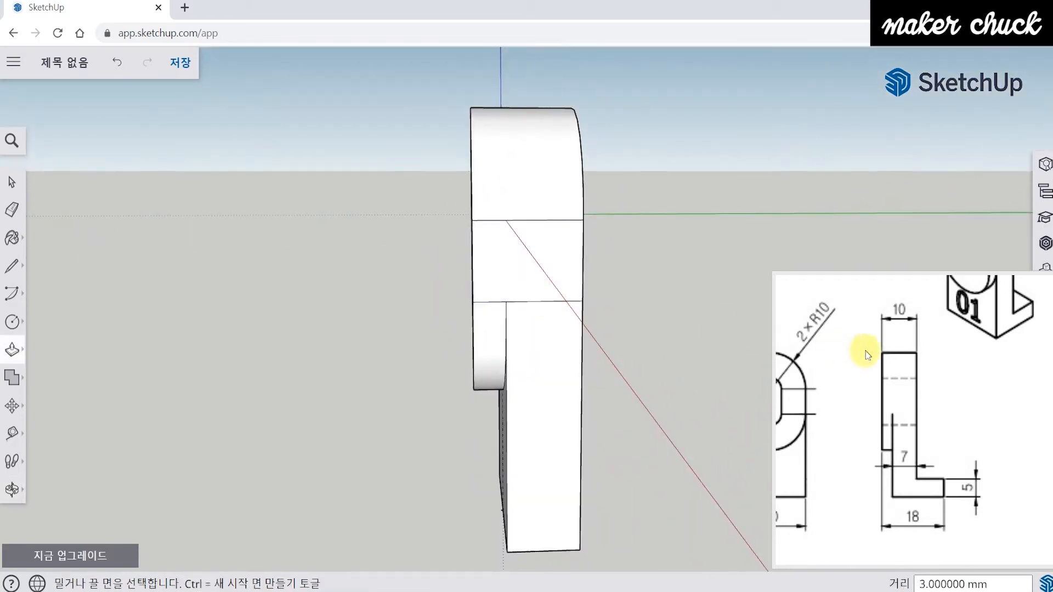
left_click(902, 367)
scroll(899, 372, "up", 1)
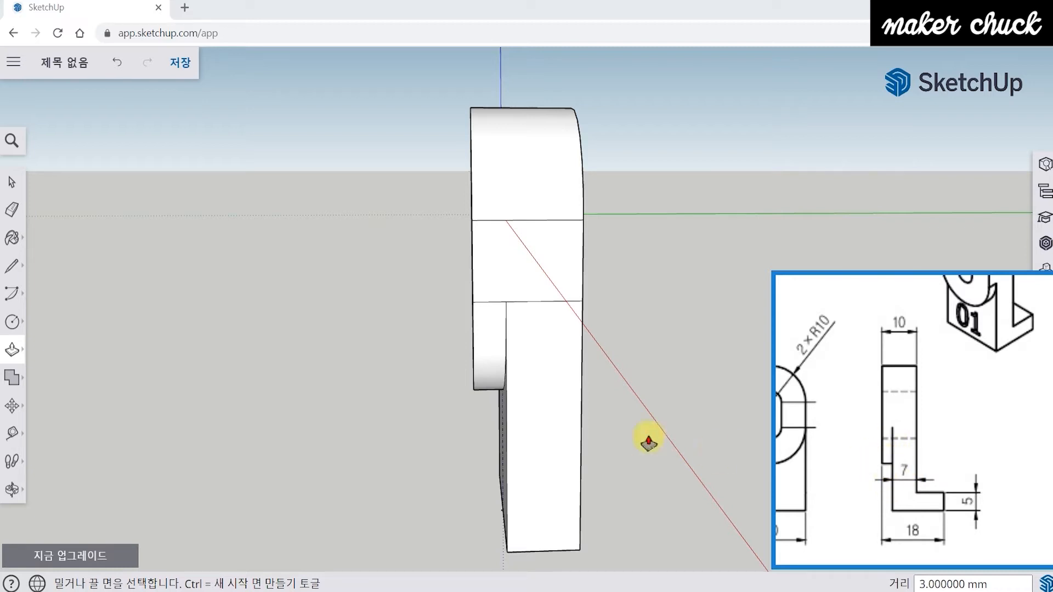
mouse_move(571, 413)
middle_mouse_down()
mouse_move(764, 453)
mouse_move(662, 438)
middle_mouse_up()
key("p")
middle_click_drag(587, 447, 548, 430)
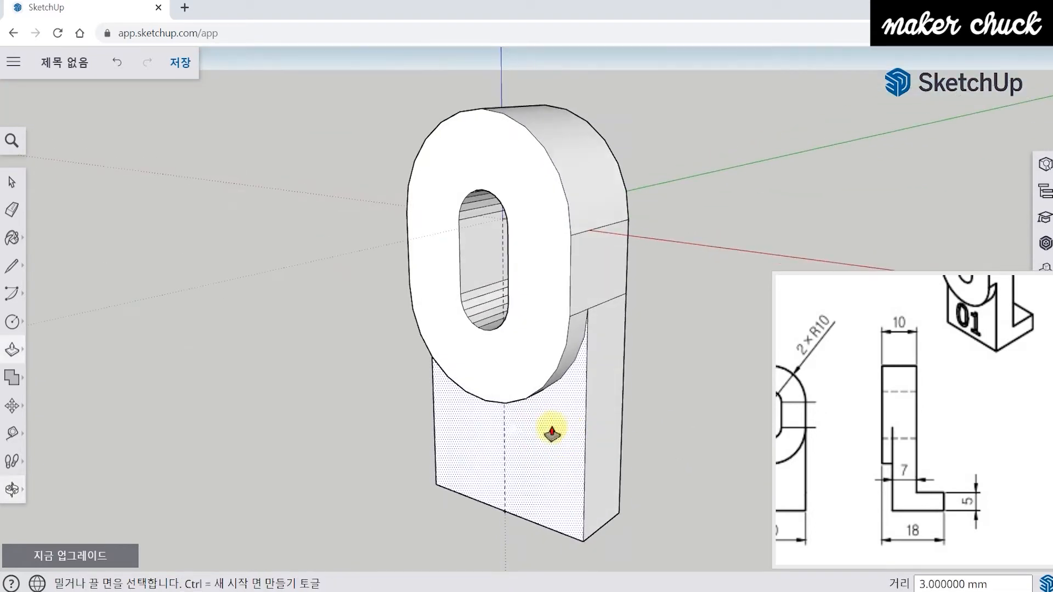
- Erase the vertical guide line and the leftover horizontal line segments between coplanar faces on the base plate's sides
left_click(12, 208)
mouse_move(446, 392)
middle_mouse_down()
mouse_move(658, 409)
mouse_move(507, 281)
mouse_move(477, 393)
mouse_move(660, 395)
mouse_move(496, 409)
mouse_move(536, 414)
mouse_move(627, 341)
mouse_move(606, 380)
middle_mouse_up()
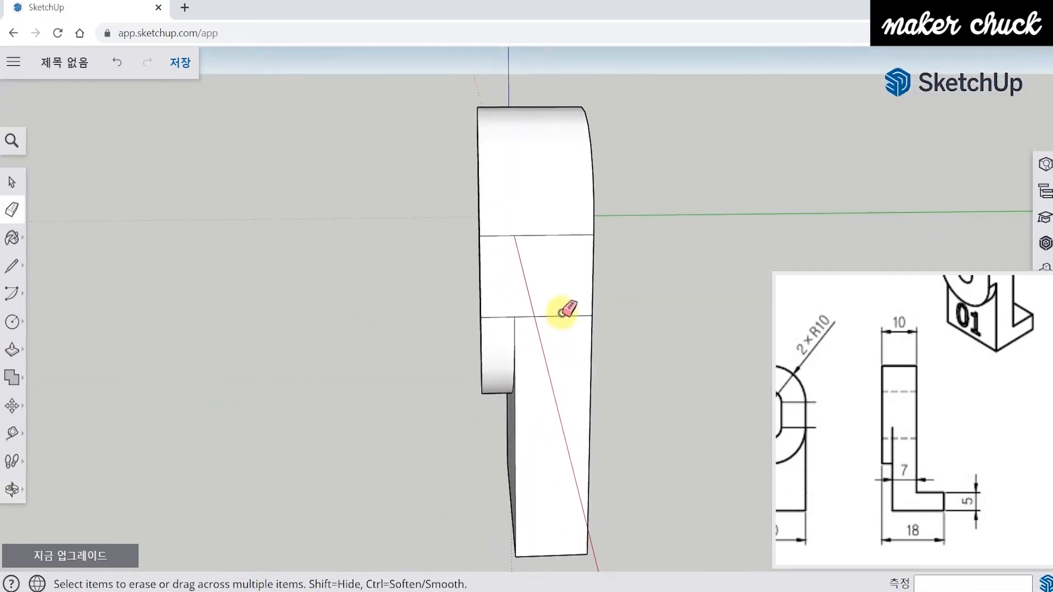
mouse_move(459, 372)
middle_mouse_down()
mouse_move(630, 258)
mouse_move(673, 360)
mouse_move(653, 429)
middle_mouse_up()
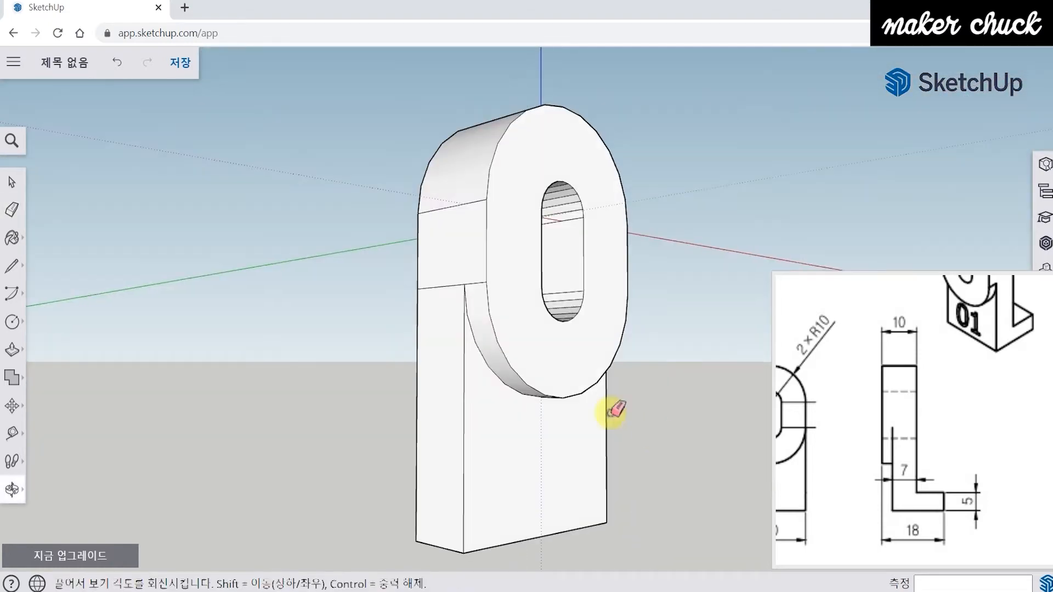
middle_click_drag(442, 364, 536, 494)
mouse_move(505, 333)
middle_mouse_down()
mouse_move(545, 404)
mouse_move(463, 307)
mouse_move(515, 362)
mouse_move(609, 425)
mouse_move(587, 400)
mouse_move(554, 421)
mouse_move(512, 351)
middle_mouse_up()
- Try to erase another leftover line on the part's side face, and undo the erasure
left_click(483, 254)
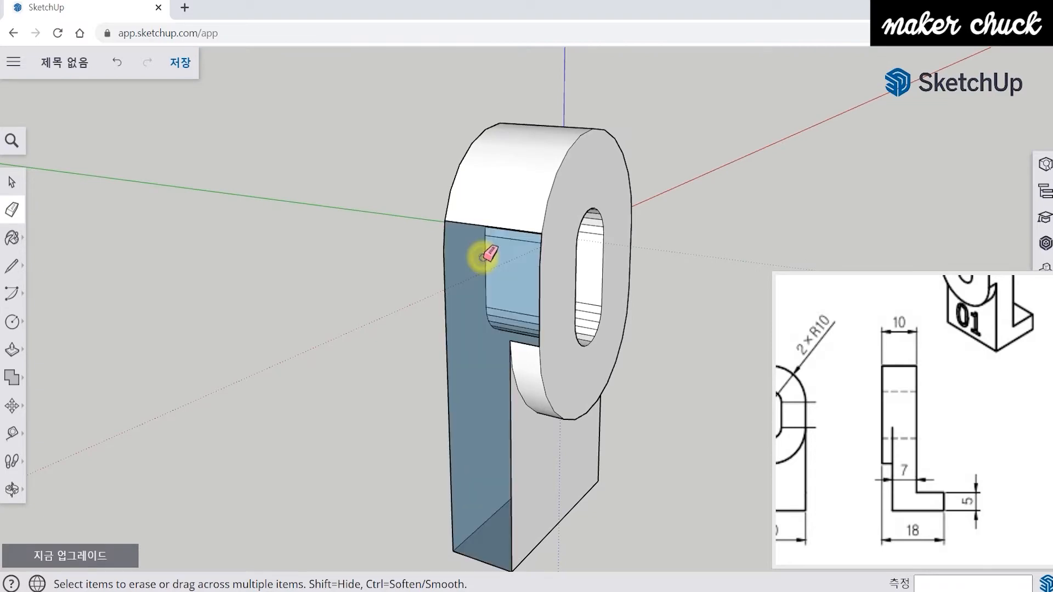
mouse_move(446, 423)
middle_mouse_down()
mouse_move(639, 369)
mouse_move(280, 257)
middle_mouse_up()
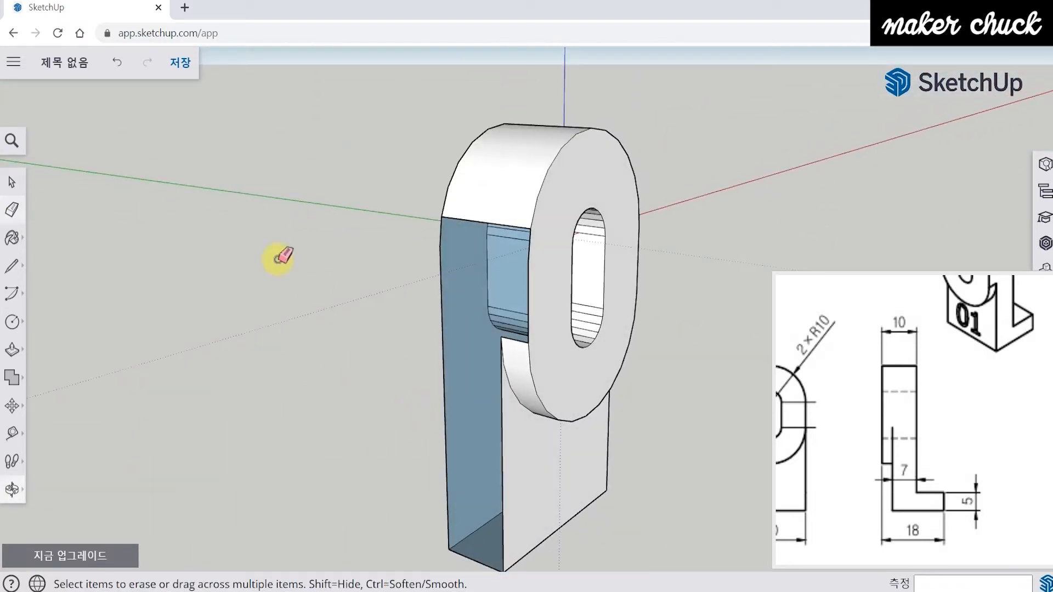
left_click(118, 69)
- Place a guide line 5 mm above the bottom edge of the back face with Tape Measure
mouse_move(430, 305)
middle_mouse_down()
mouse_move(594, 336)
mouse_move(474, 370)
mouse_move(393, 435)
mouse_move(545, 477)
mouse_move(500, 414)
mouse_move(533, 406)
mouse_move(430, 411)
mouse_move(510, 442)
mouse_move(613, 430)
middle_mouse_up()
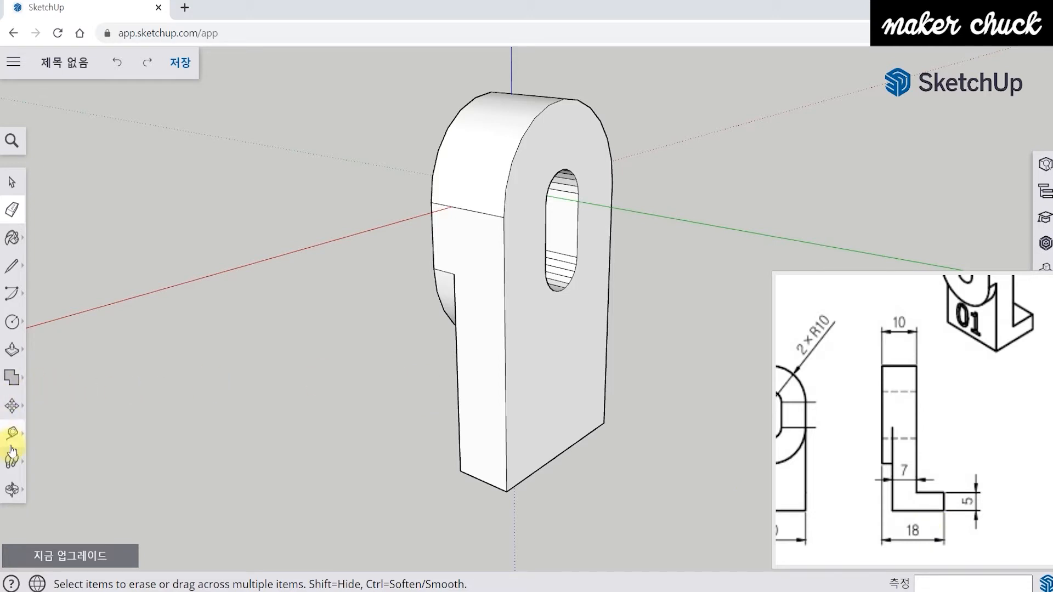
left_click(16, 438)
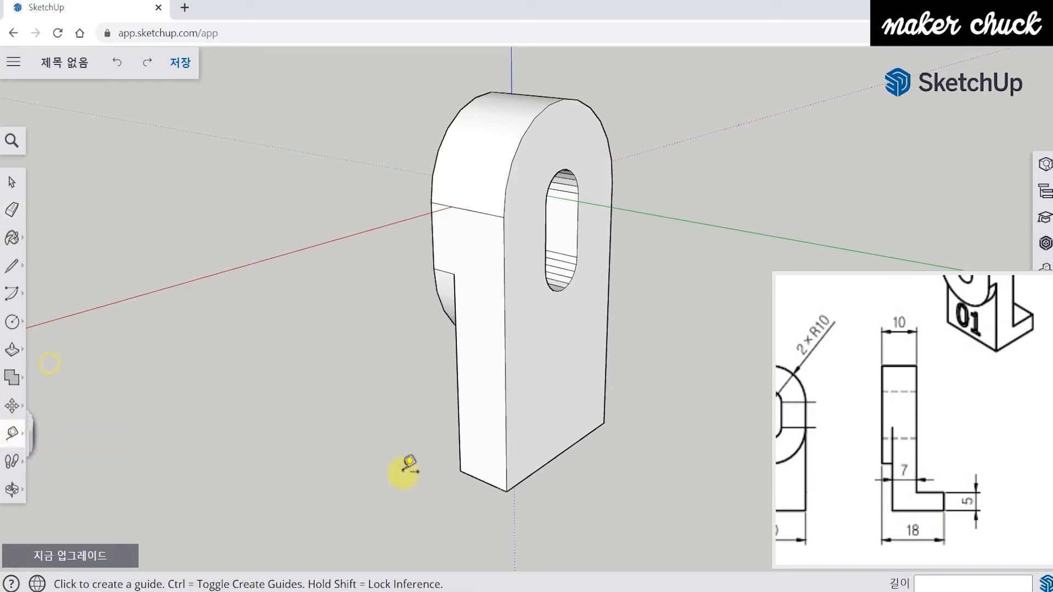
key("o")
left_click_drag(635, 469, 571, 483)
middle_click_drag(571, 483, 558, 486)
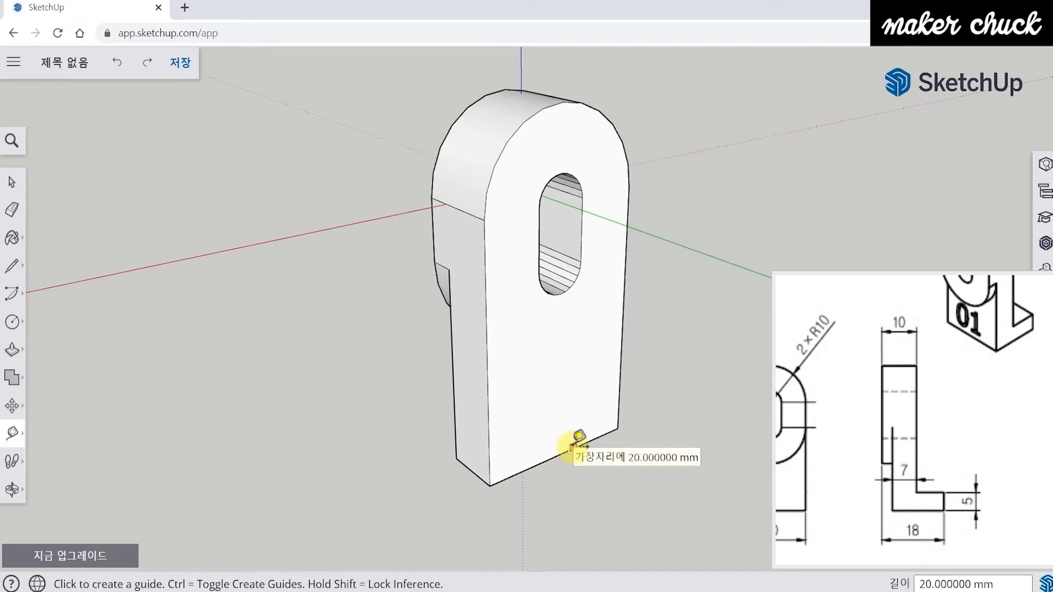
left_click(490, 486)
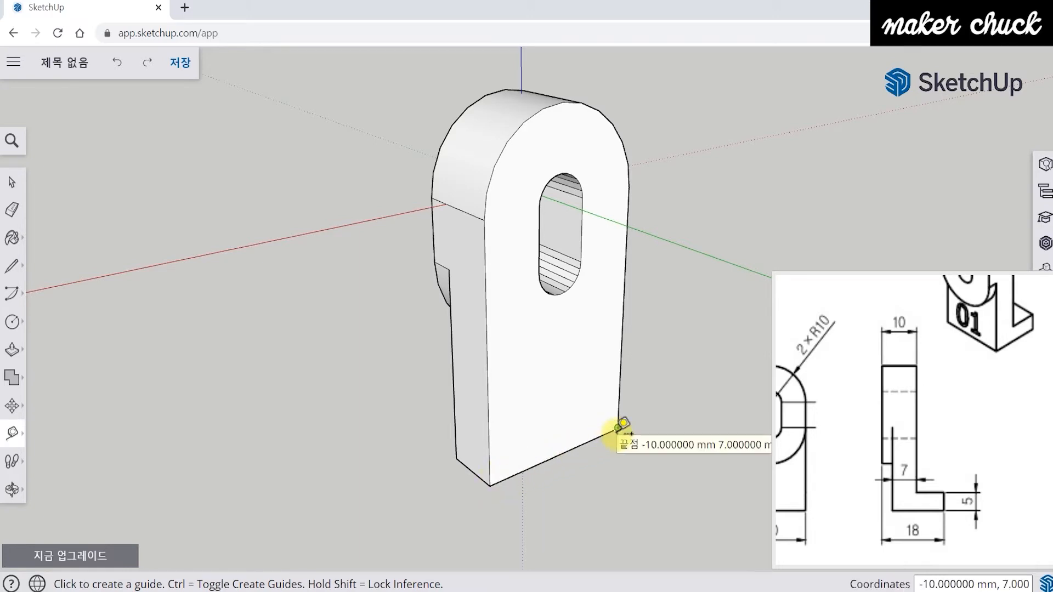
left_click(582, 443)
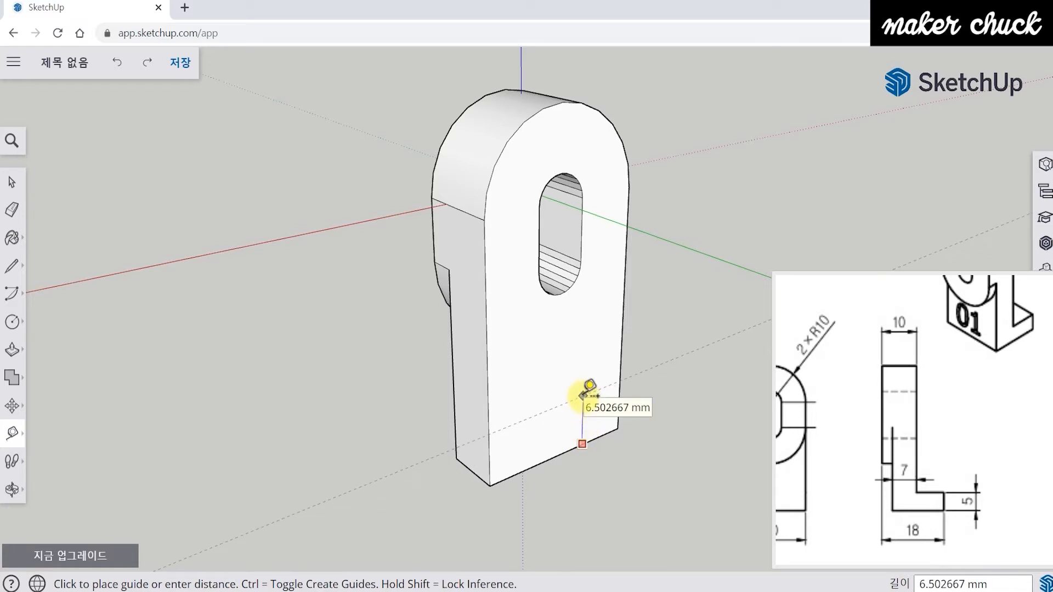
key("Return")
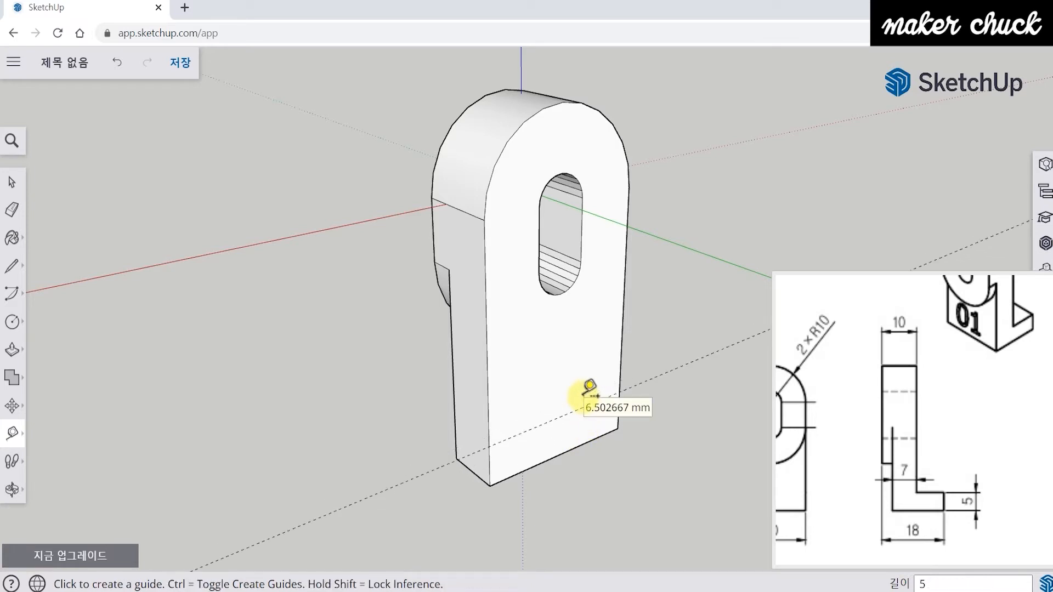
- Draw a line along the guide across the full width of the back face
middle_click_drag(589, 387, 599, 463)
key("l")
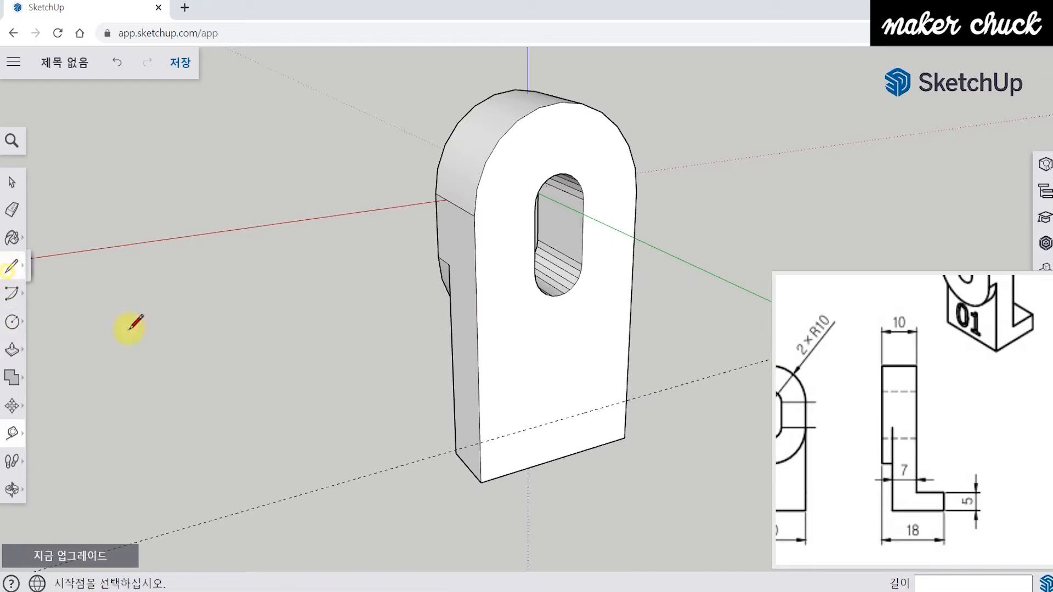
left_click(478, 441)
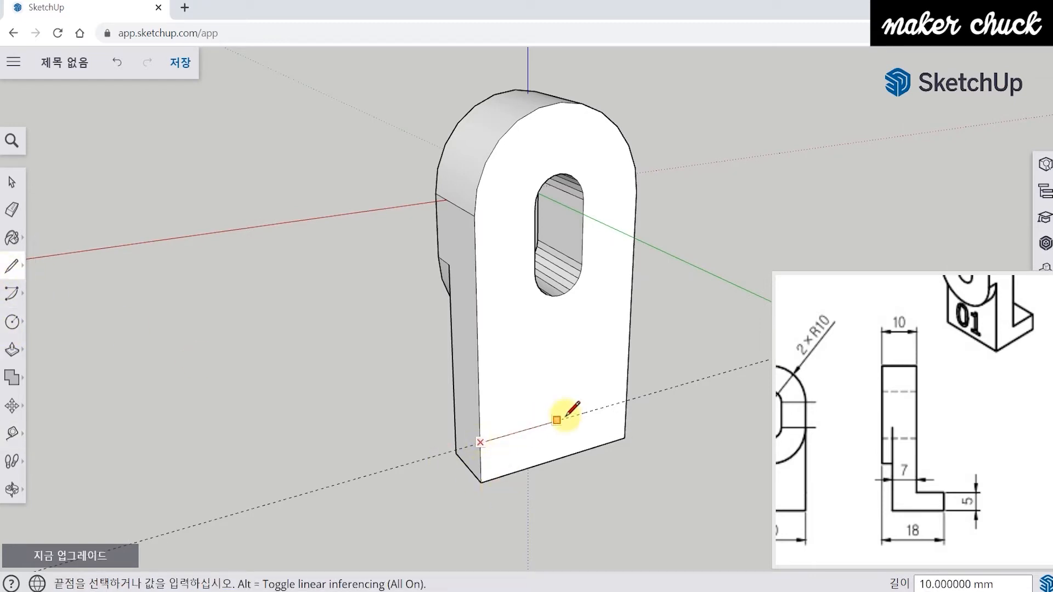
left_click(626, 400)
- Extrude the narrow strip at the bottom of the back face 8 mm outward as a foot, and erase the guide line
mouse_move(540, 406)
middle_mouse_down()
mouse_move(416, 453)
mouse_move(615, 430)
mouse_move(607, 445)
middle_mouse_up()
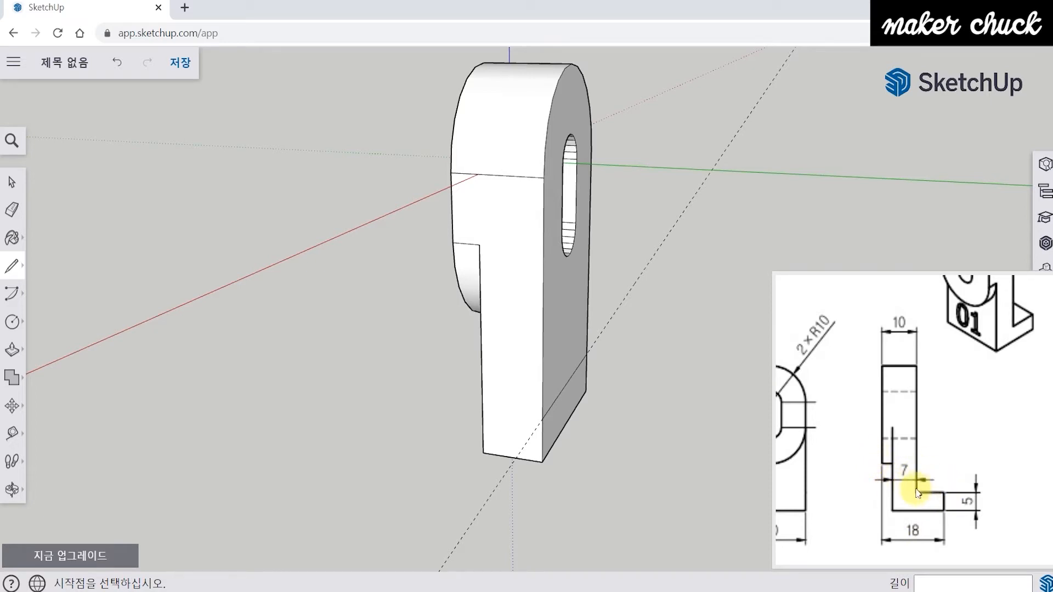
middle_click_drag(635, 440, 417, 455)
left_click(12, 349)
left_click(54, 326)
left_click(564, 425)
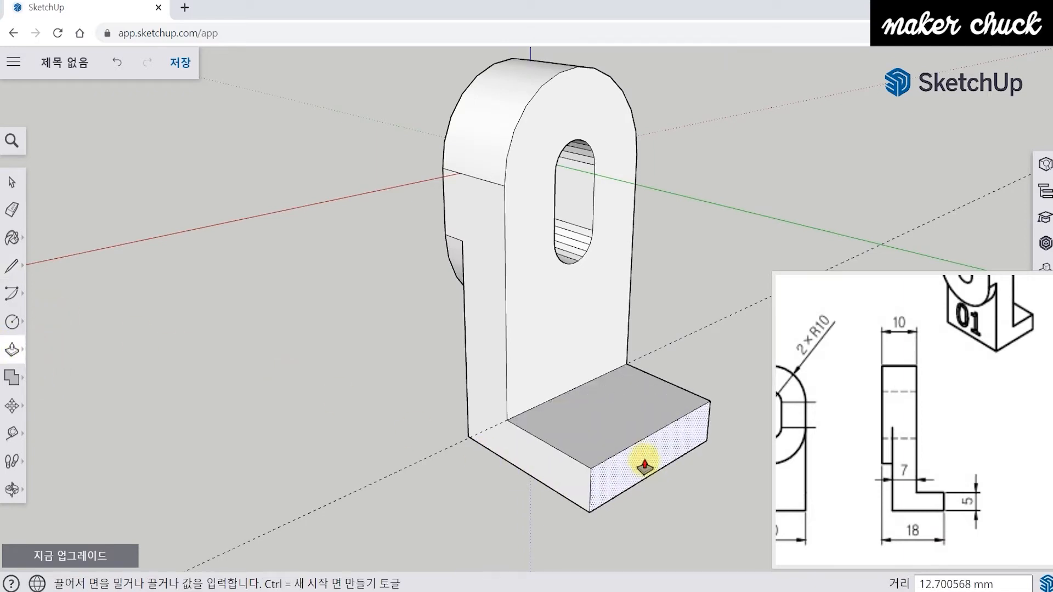
type("8")
key("Return")
middle_click_drag(644, 465, 416, 456)
left_click(12, 210)
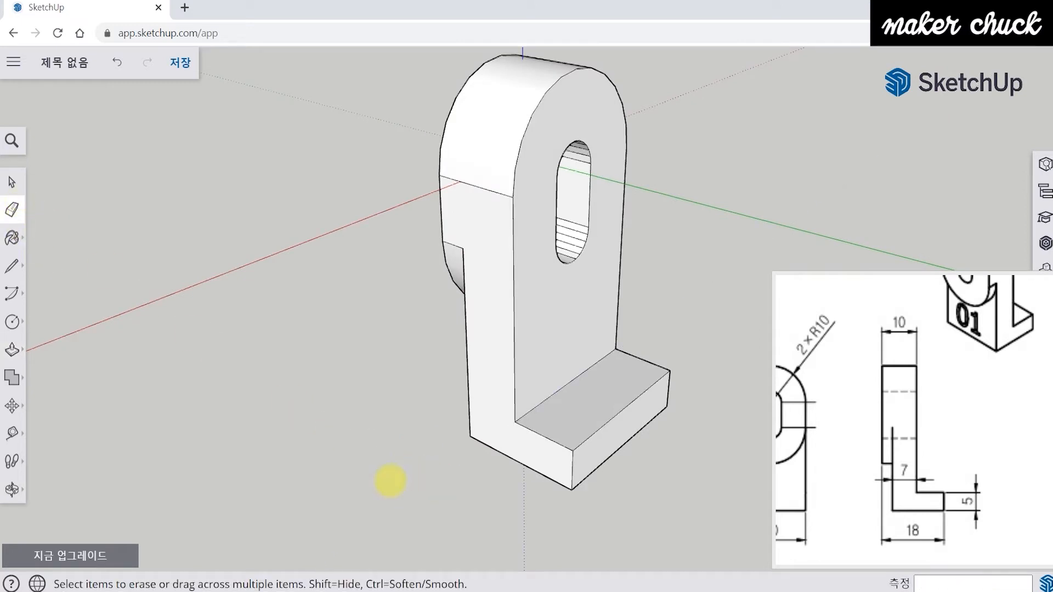
- Create flat, filled 3D text "06" in the Oswald font at 10 mm height, with extrusion turned off
middle_click_drag(390, 480, 323, 473)
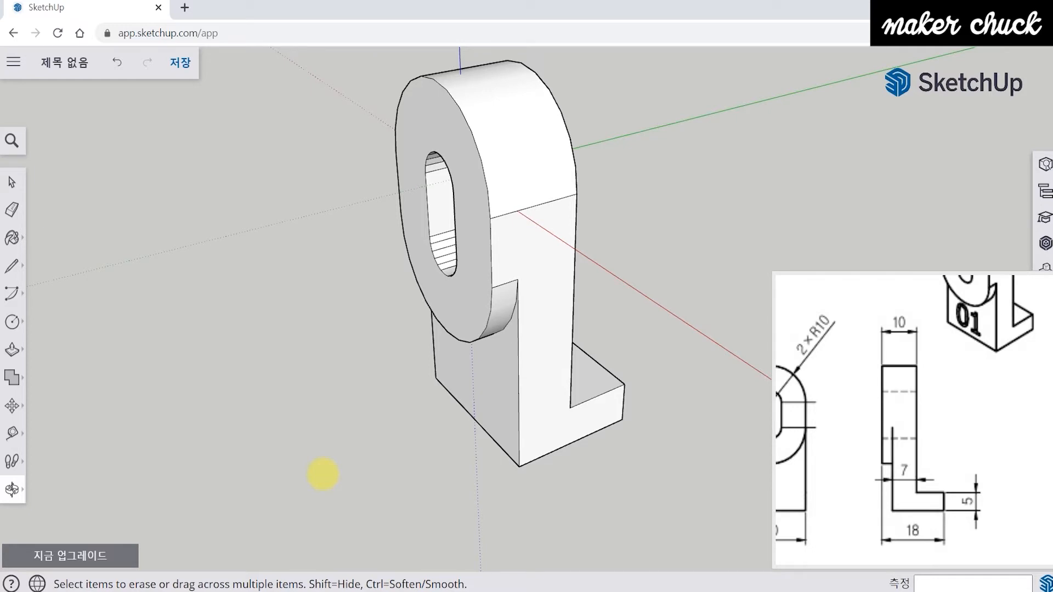
mouse_move(956, 369)
left_mouse_down()
mouse_move(891, 366)
mouse_move(927, 413)
mouse_move(923, 425)
left_mouse_up()
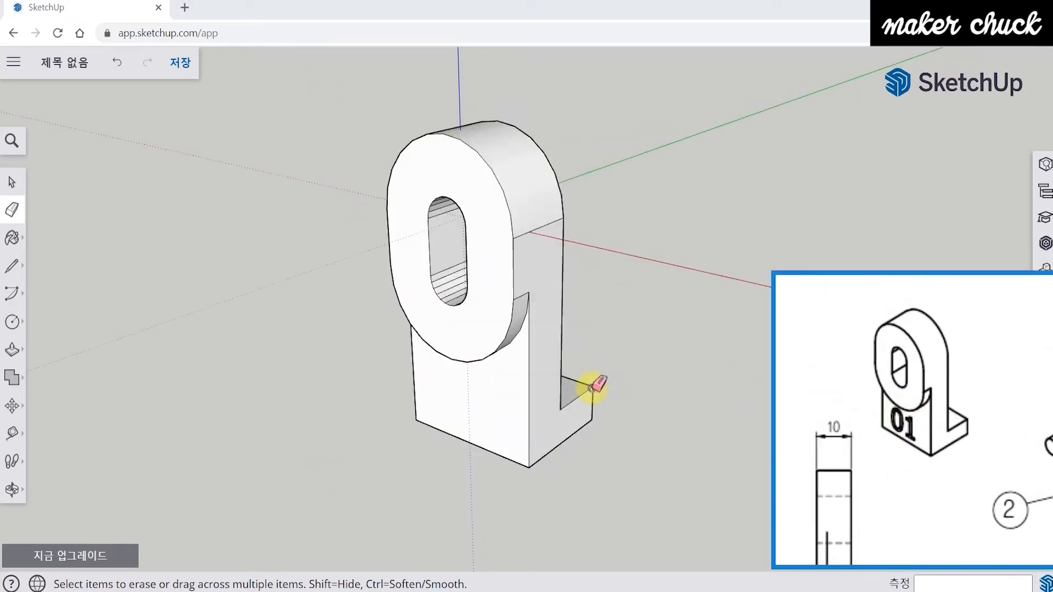
left_click(14, 325)
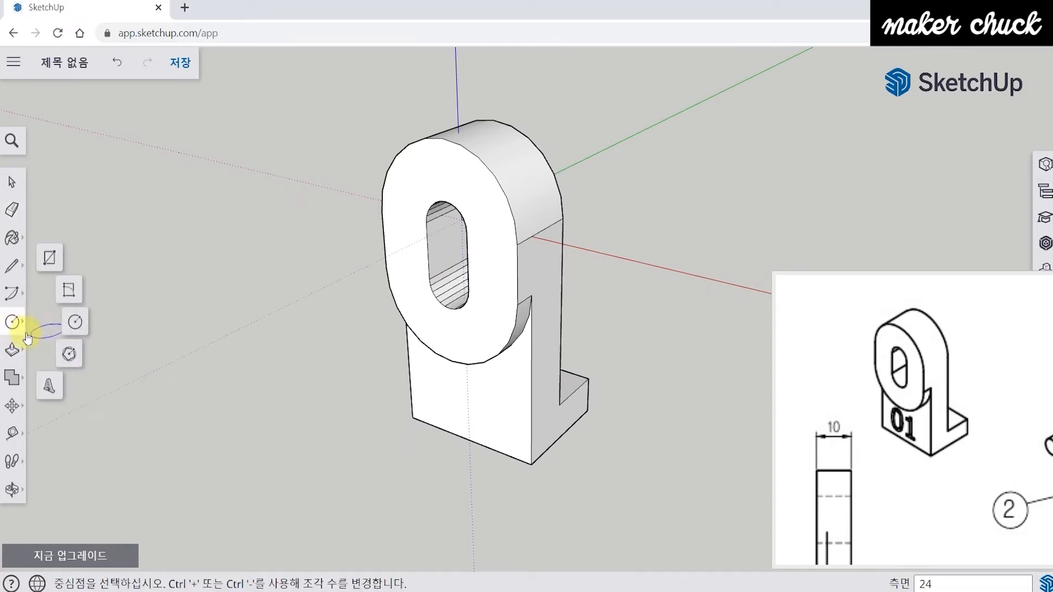
left_click(49, 387)
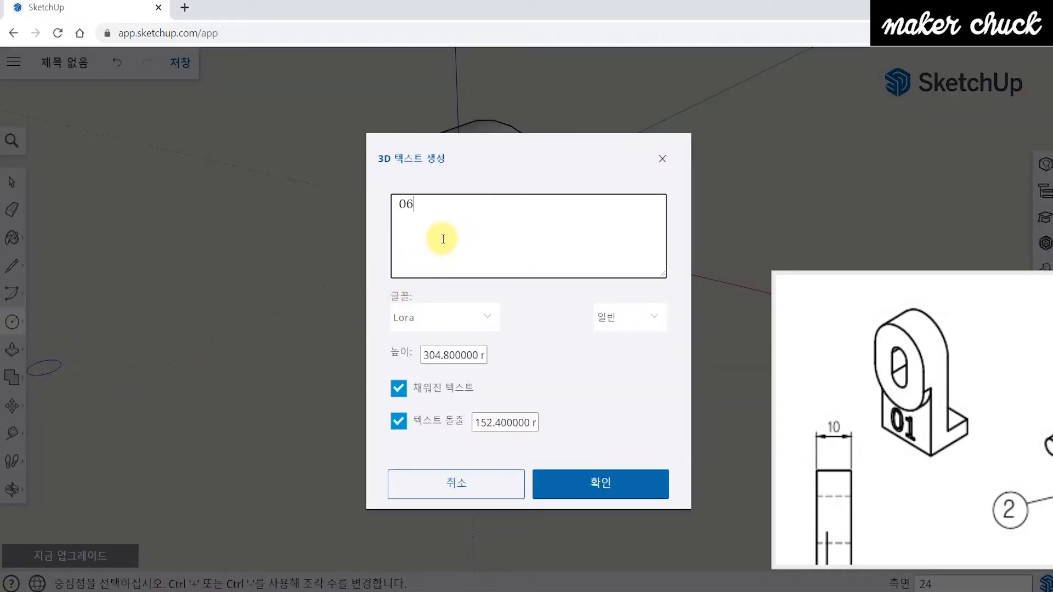
left_click(439, 317)
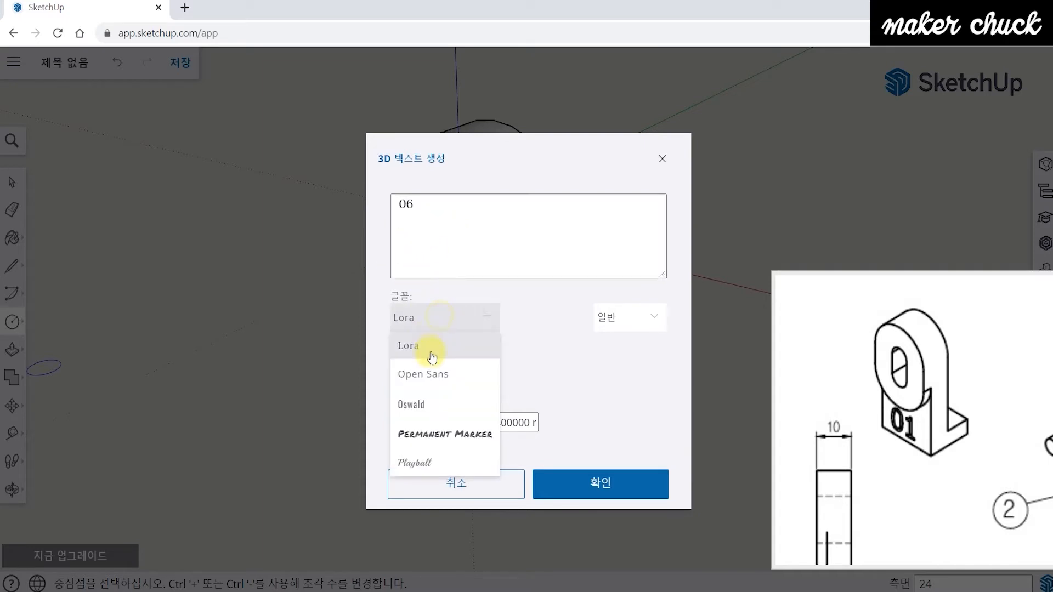
left_click(427, 405)
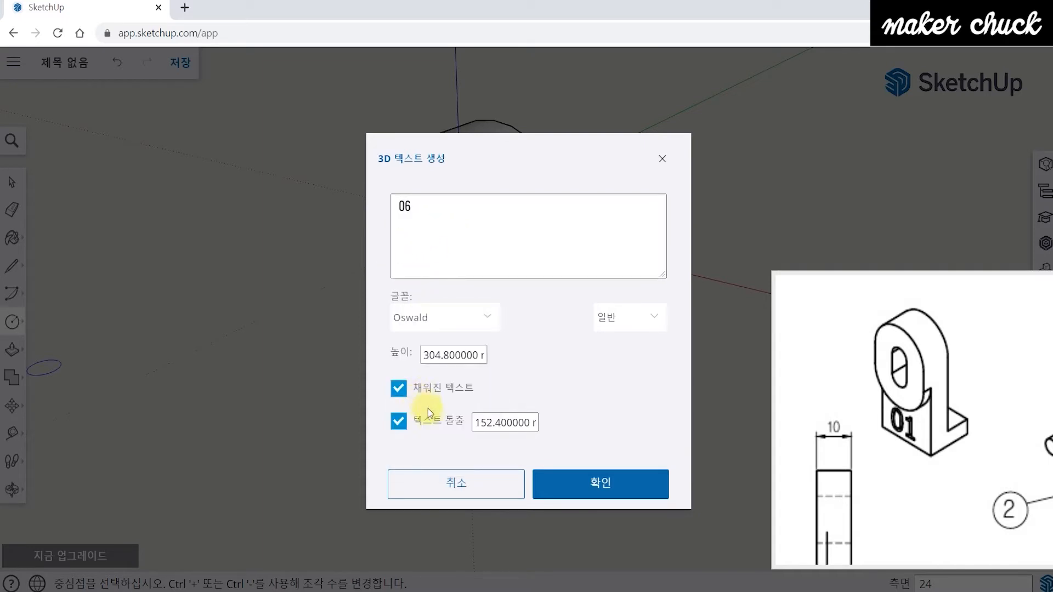
double_click(440, 357)
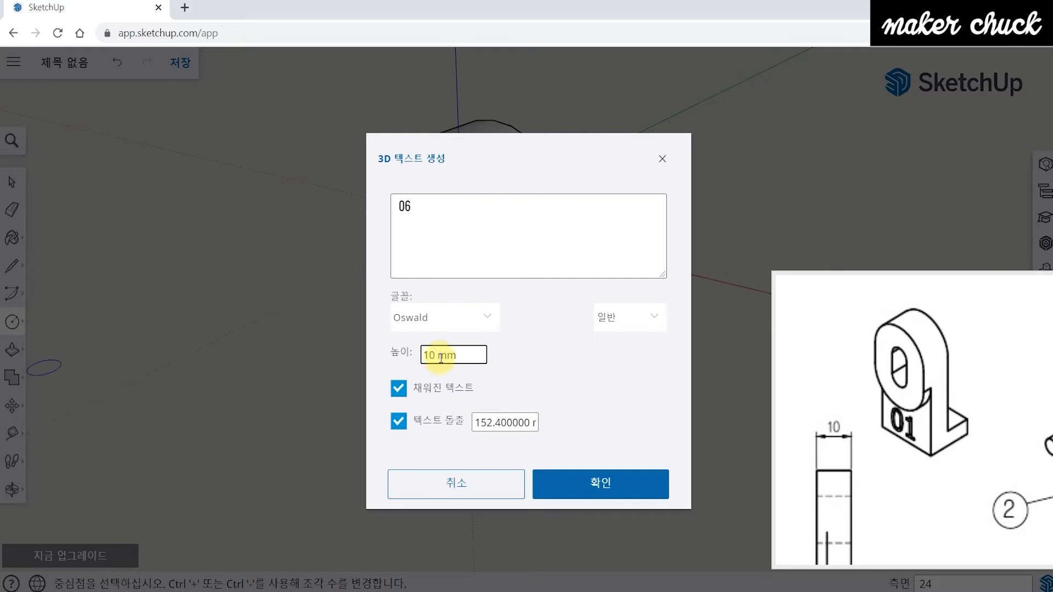
left_click(408, 430)
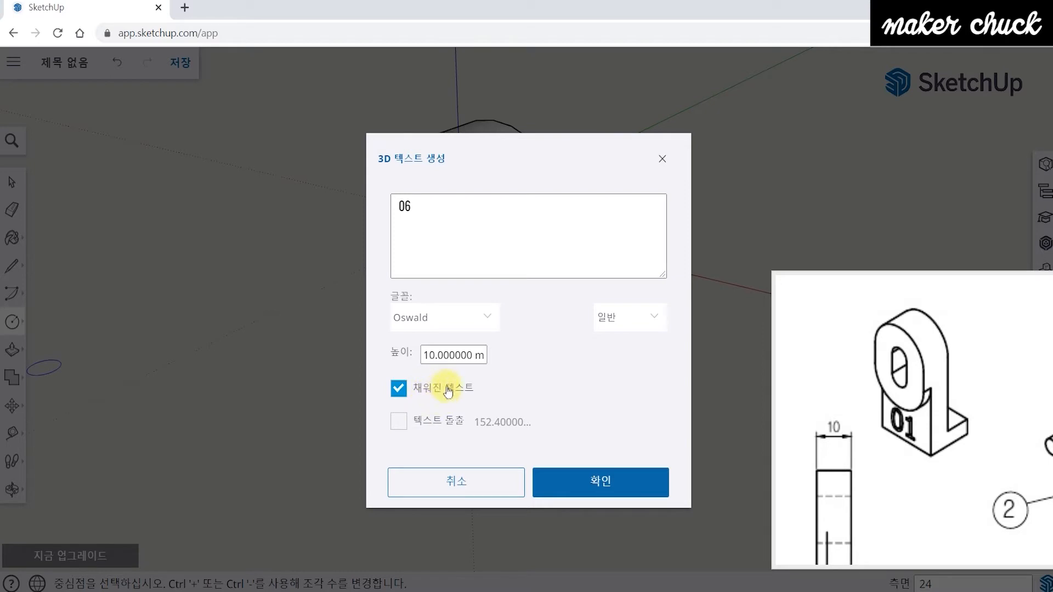
left_click(605, 487)
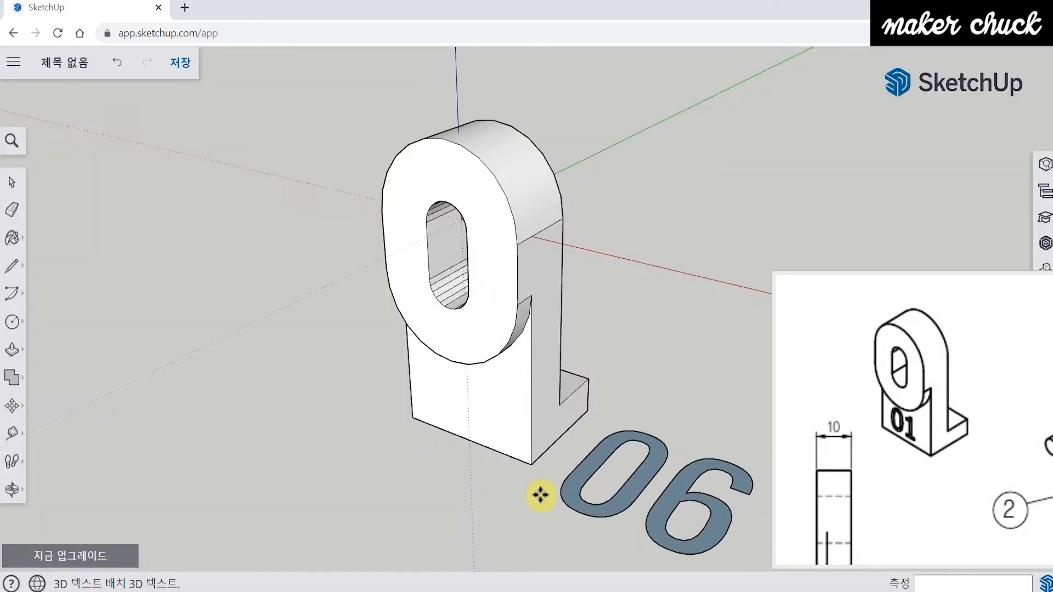
- Place the "06" text upright beside the part, facing the same way as its front
key("o")
middle_click_drag(558, 484, 713, 347)
mouse_move(550, 400)
middle_mouse_down()
mouse_move(560, 376)
mouse_move(564, 388)
middle_mouse_up()
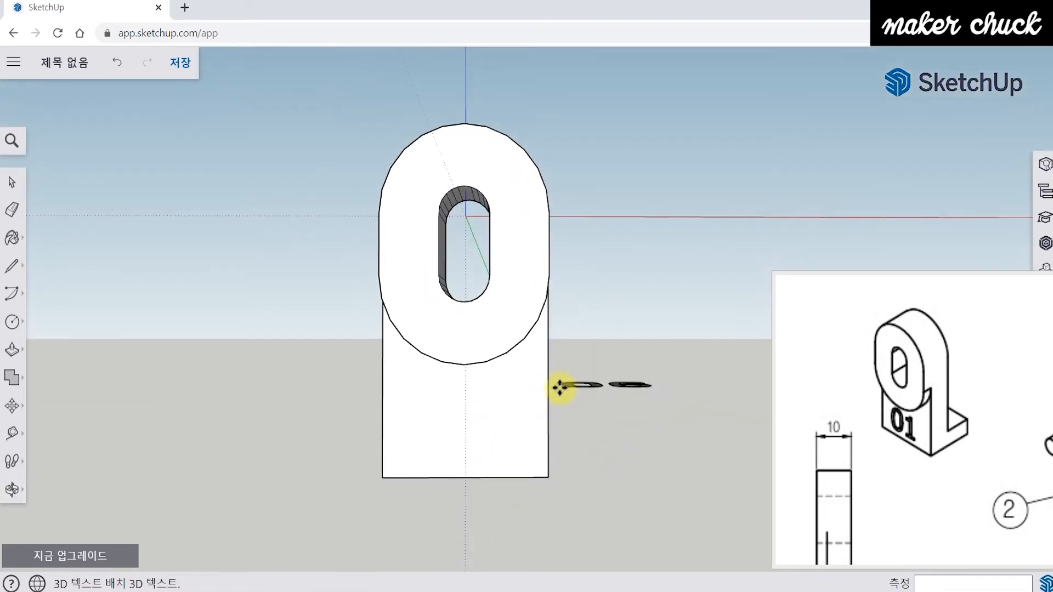
left_click(538, 388)
middle_click_drag(650, 348, 642, 404)
scroll(564, 365, "up", 4)
left_click_drag(619, 389, 696, 391)
scroll(625, 430, "down", 2)
middle_click_drag(646, 441, 557, 417, "shift")
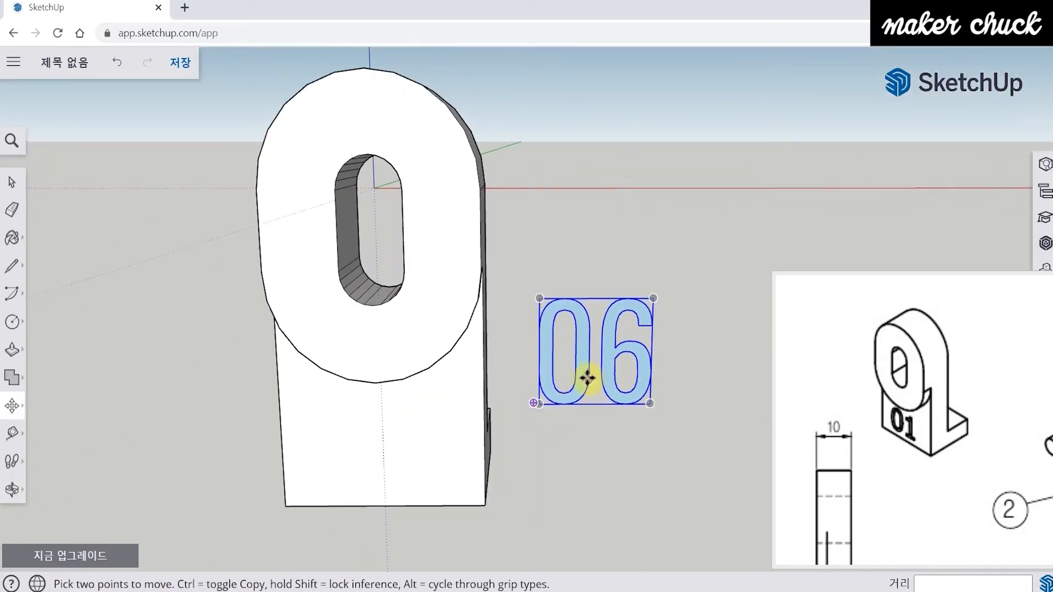
- Explode the "06" text component and turn its geometry into a group
middle_click_drag(455, 307, 525, 354)
right_click(583, 337)
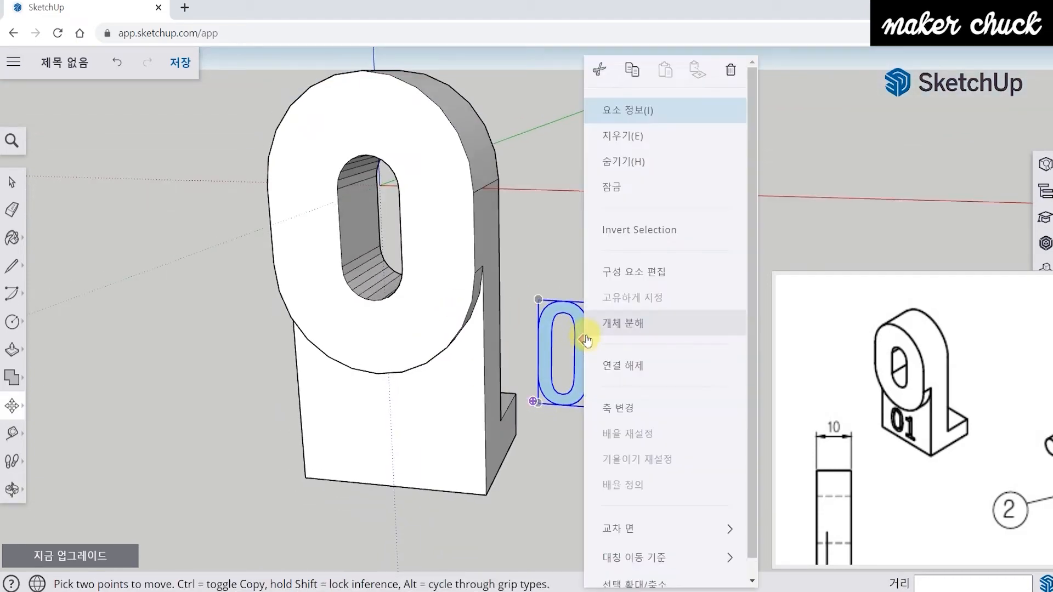
left_click(609, 323)
middle_click_drag(575, 435, 565, 376)
right_click(571, 362)
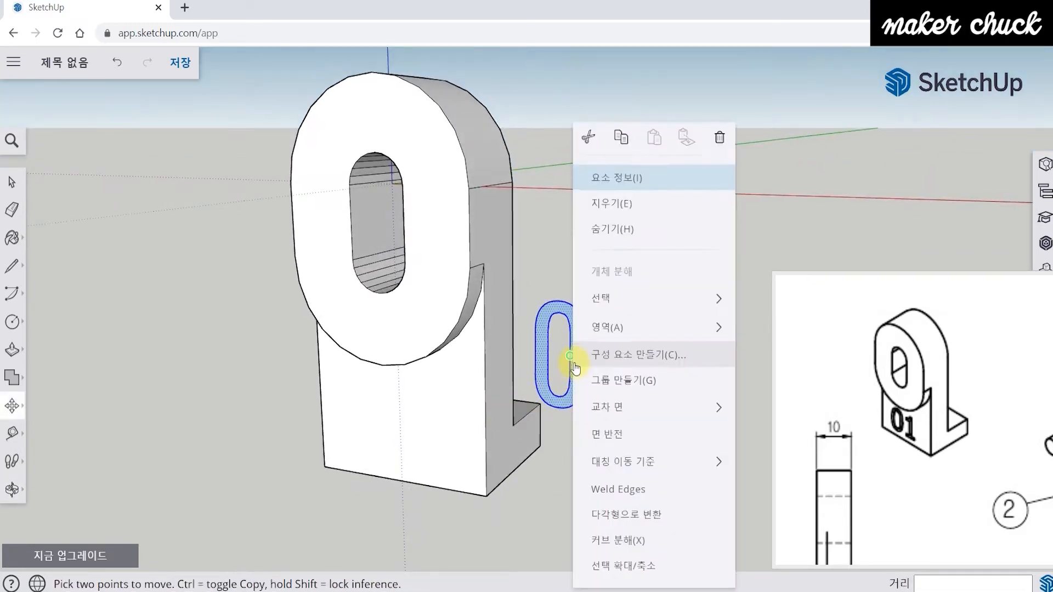
left_click(601, 380)
- Move the "06" group onto the part's flat front face, below the raised rounded portion
middle_click_drag(608, 414, 568, 164)
key("m")
scroll(533, 378, "up", 3)
middle_click_drag(558, 413, 572, 348, "shift")
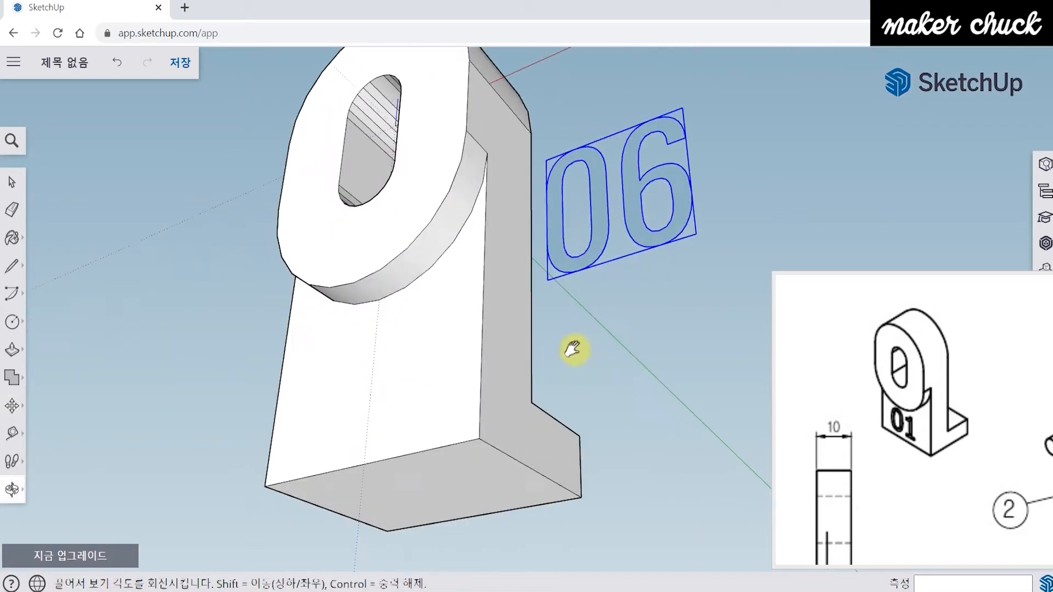
left_click(548, 279)
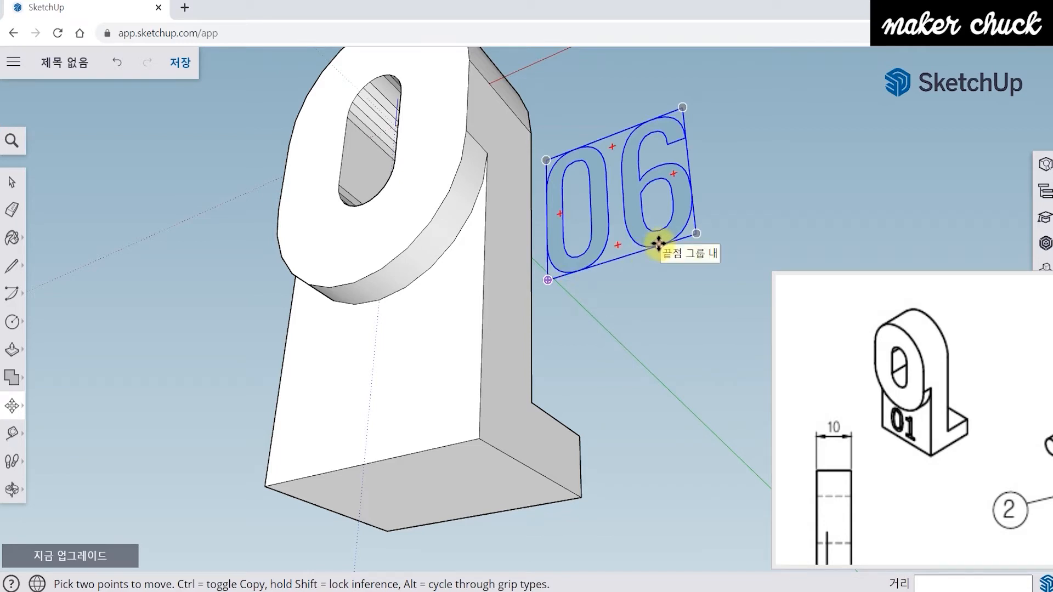
left_click(691, 199)
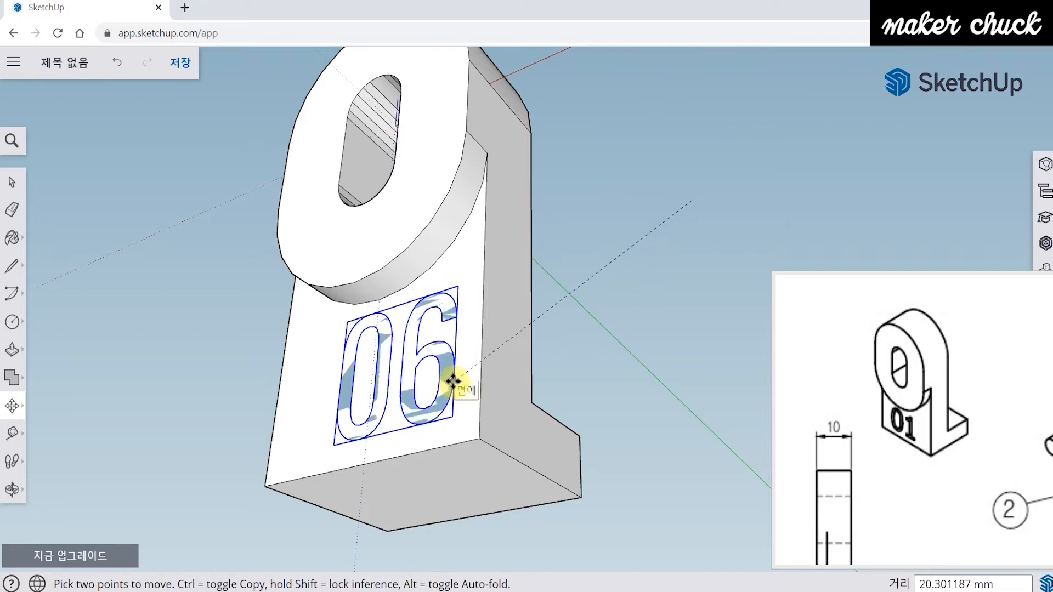
left_click(452, 382)
- Shift the "06" group sideways along the front face to centre it on the part
middle_click_drag(451, 383, 515, 433)
middle_click_drag(355, 334, 560, 420)
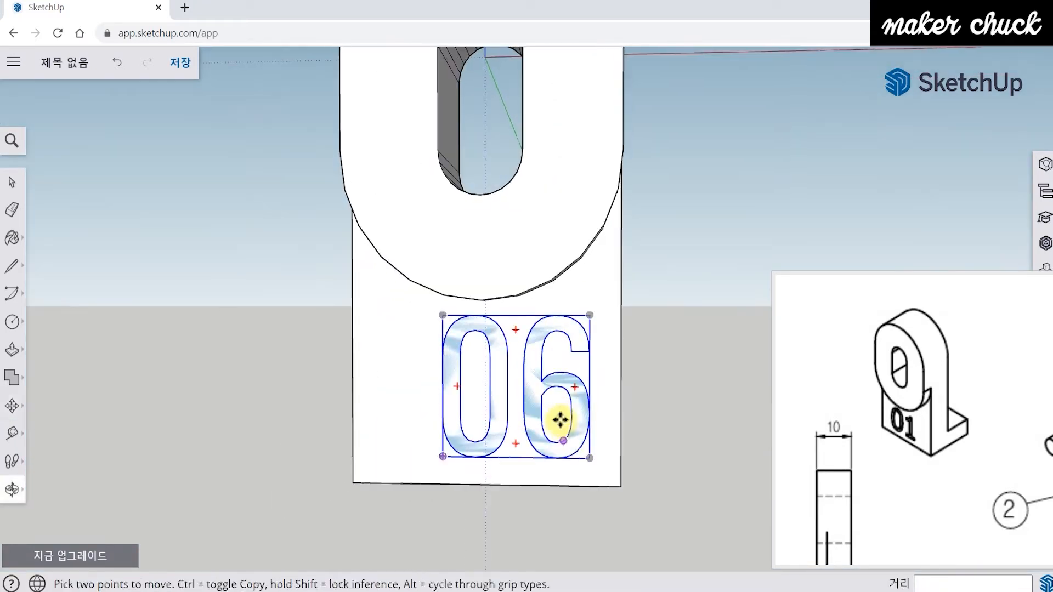
left_click(552, 395)
middle_click_drag(521, 395, 505, 428)
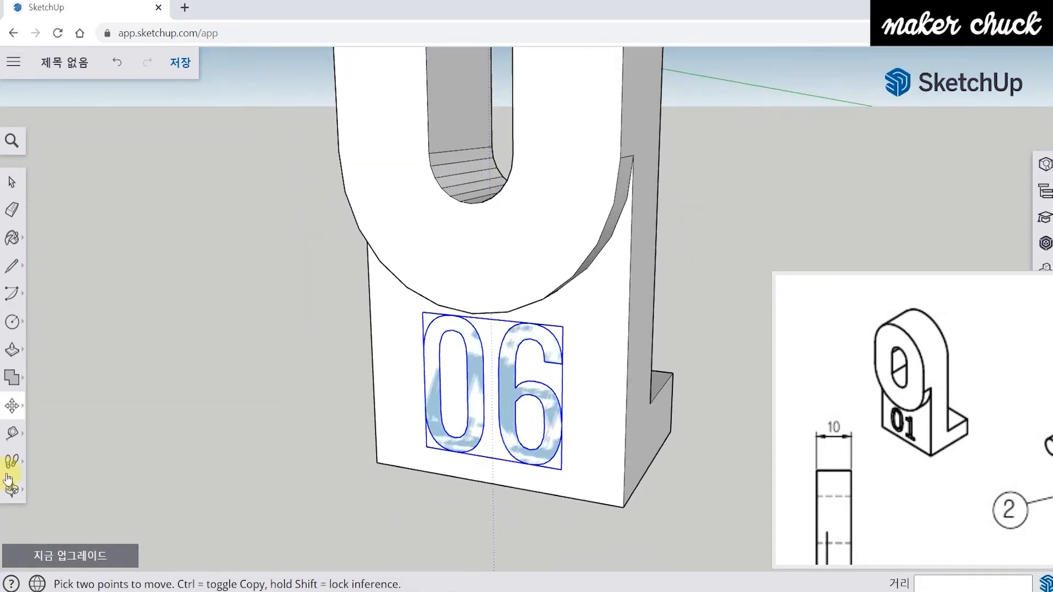
- Scale the "06" group uniformly from a corner, enlarging it by a factor of about 1.07
left_click(15, 411)
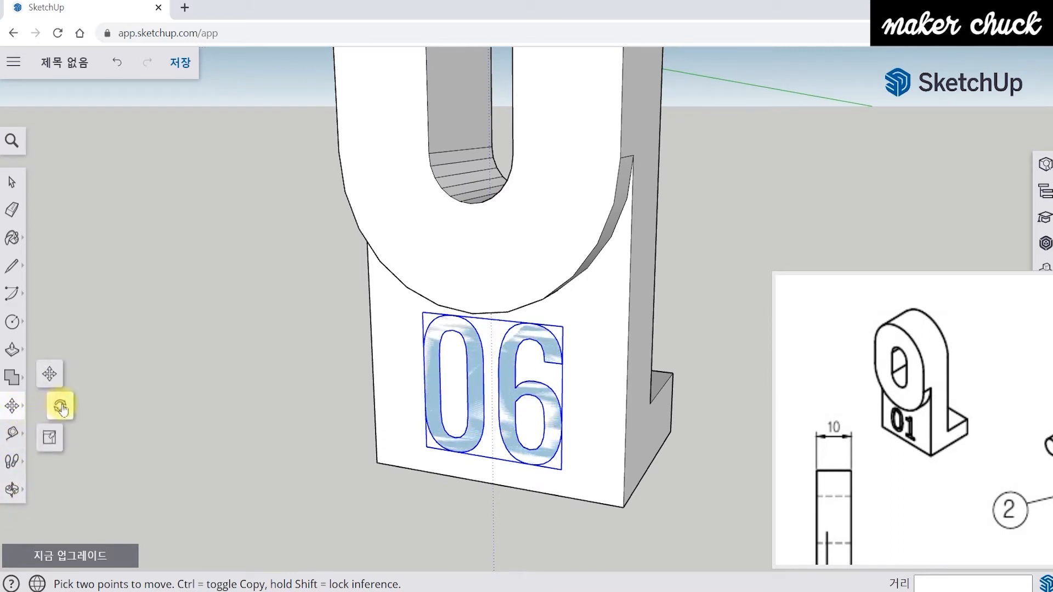
left_click(50, 439)
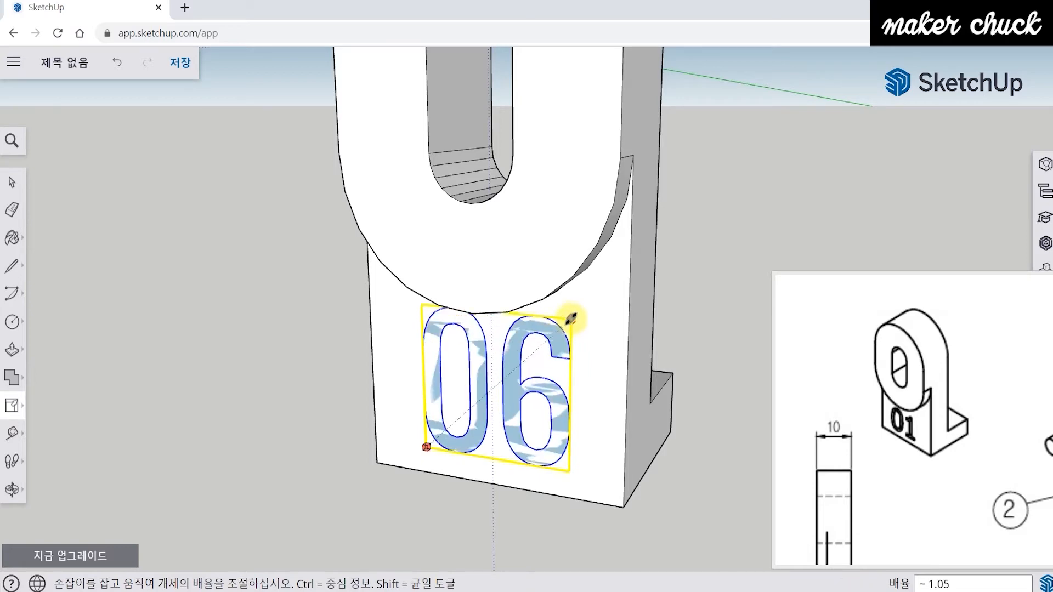
left_click_drag(561, 326, 556, 331)
middle_click_drag(539, 438, 611, 381)
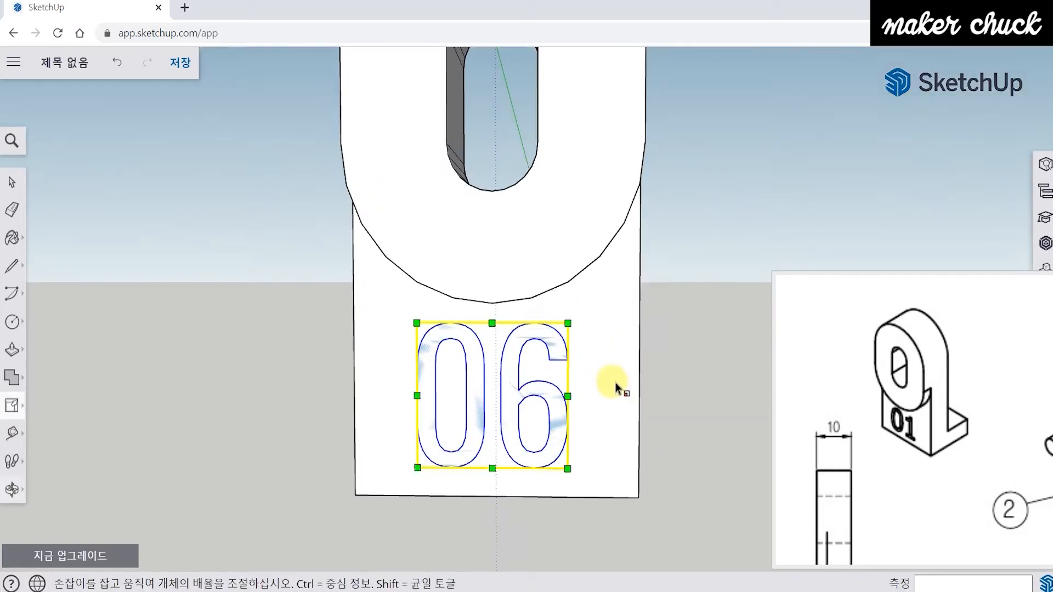
left_click_drag(567, 321, 579, 312)
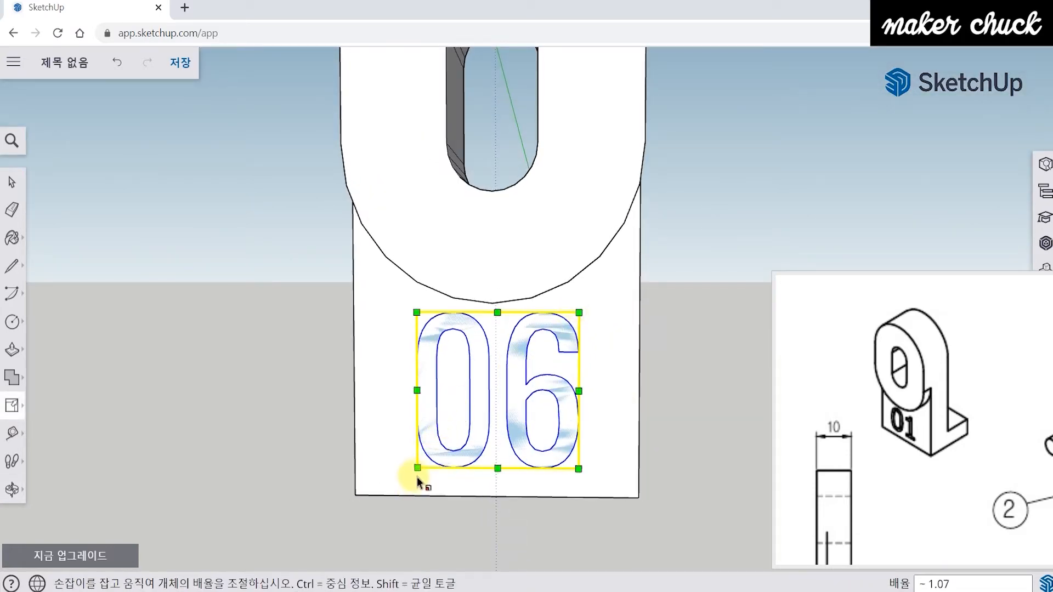
- Explode the "06" group so its outlines merge with the part's front face
middle_click_drag(565, 426, 496, 418)
right_click(501, 393)
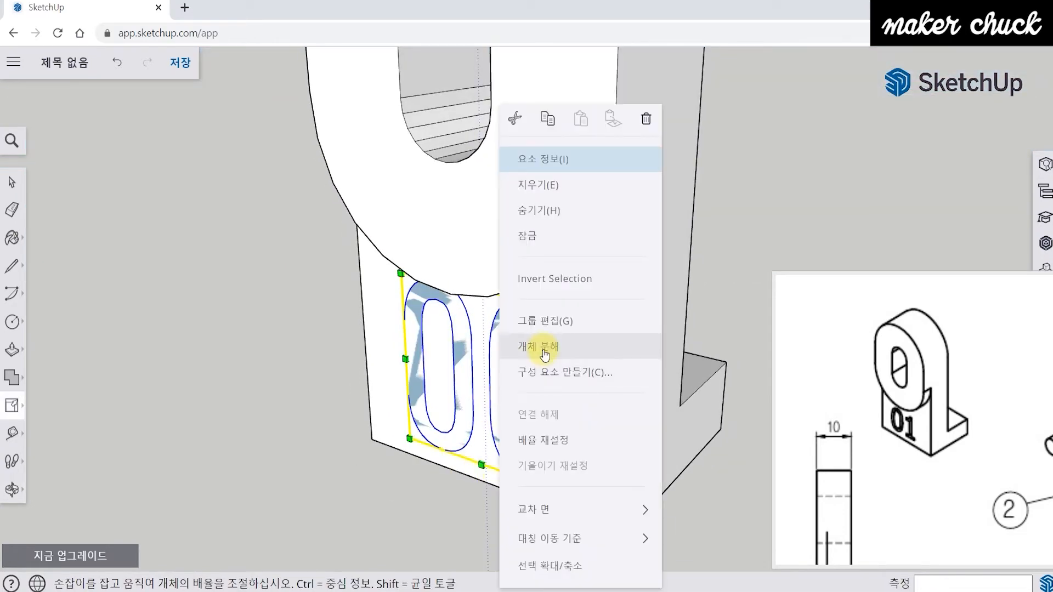
left_click(593, 345)
scroll(485, 469, "up", 4)
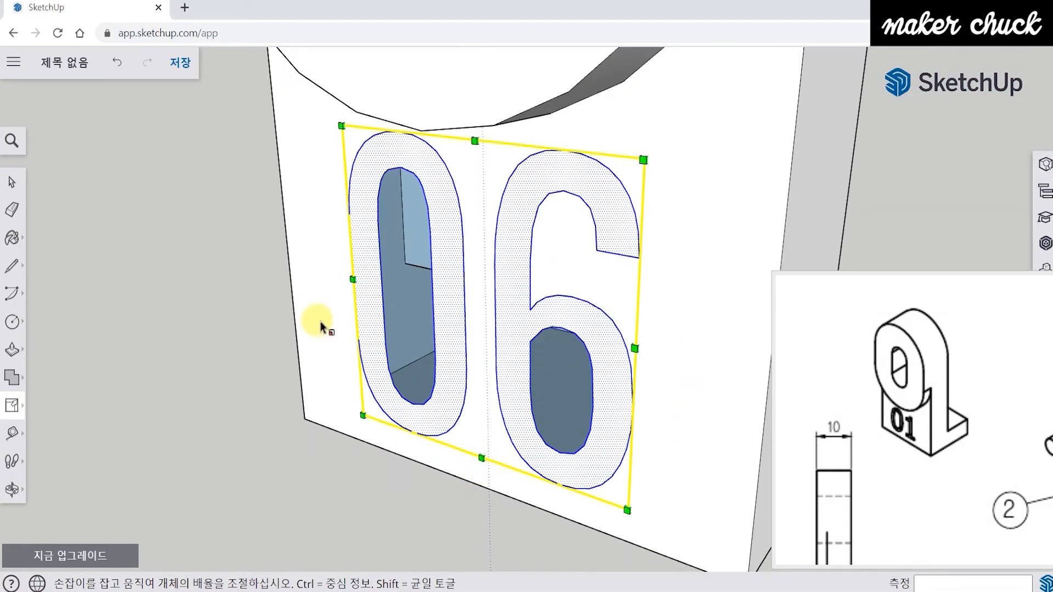
- Retrace one inner edge each of the 0 and the 6 with the Line tool to fill their missing inner faces
left_click(10, 269)
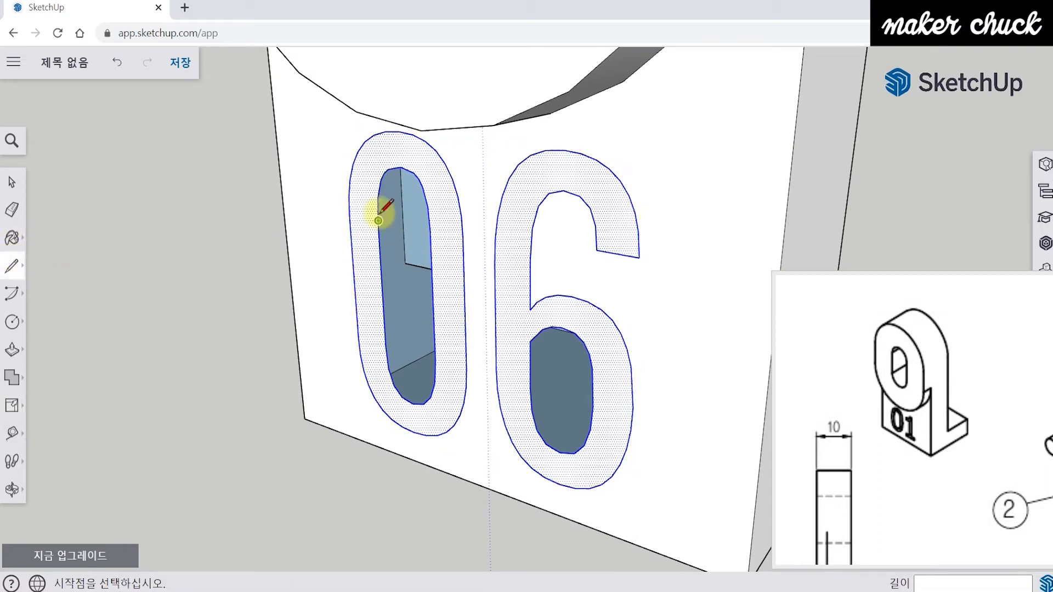
left_click(379, 197)
left_click(381, 180)
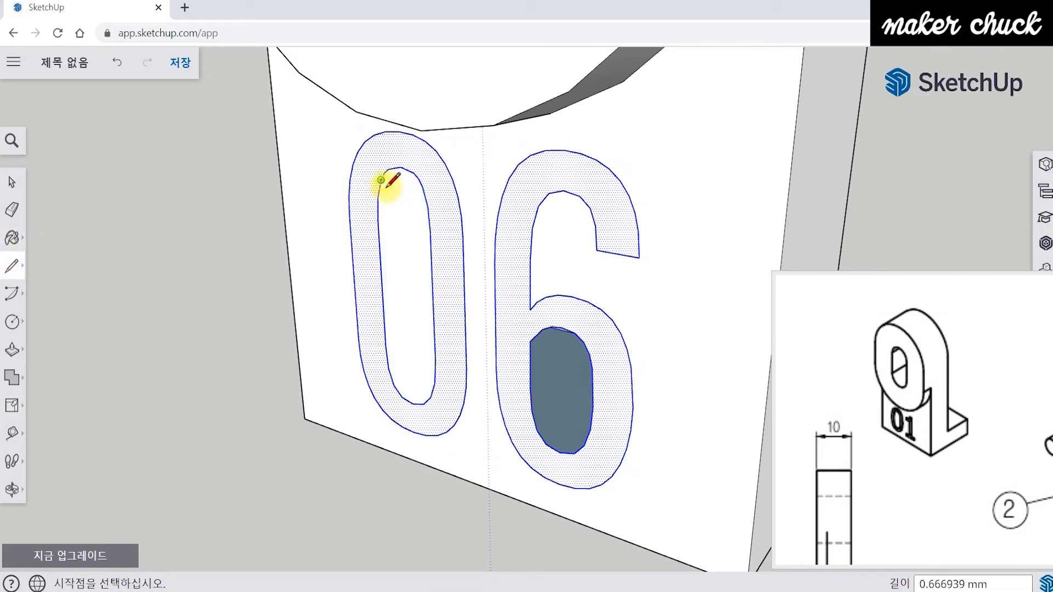
left_click(531, 339)
left_click(544, 328)
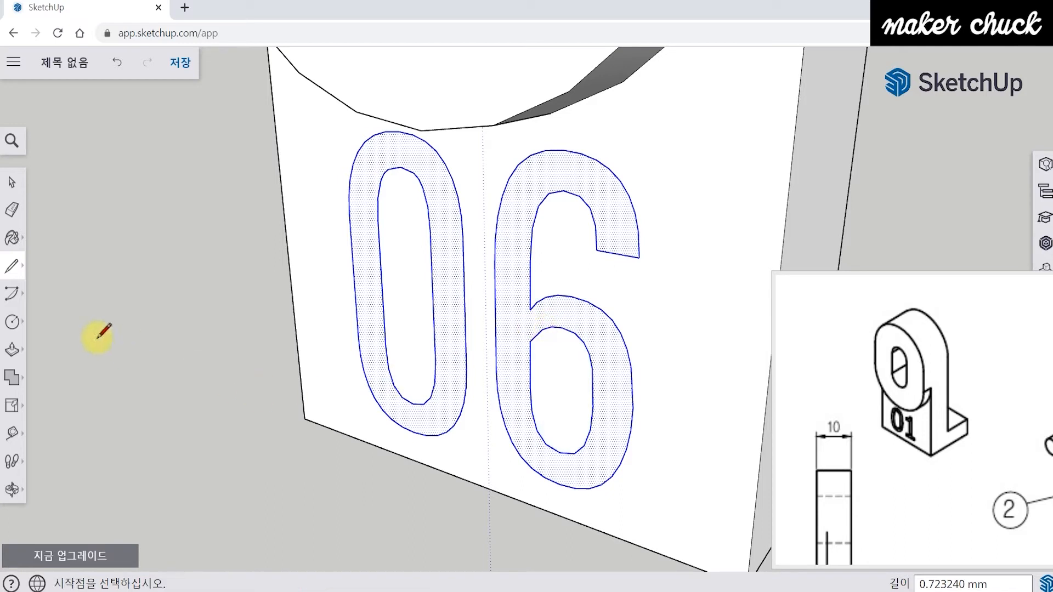
- Engrave the digits 0 and 6 into the front face to a depth of 1 mm with Push/Pull
left_click(11, 350)
left_click(446, 324)
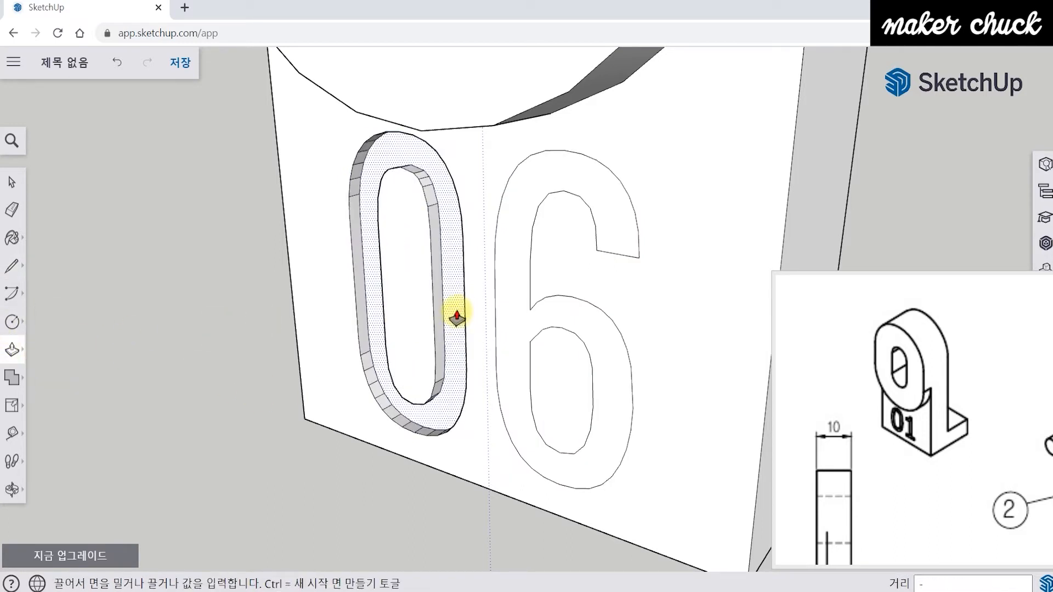
key("Return")
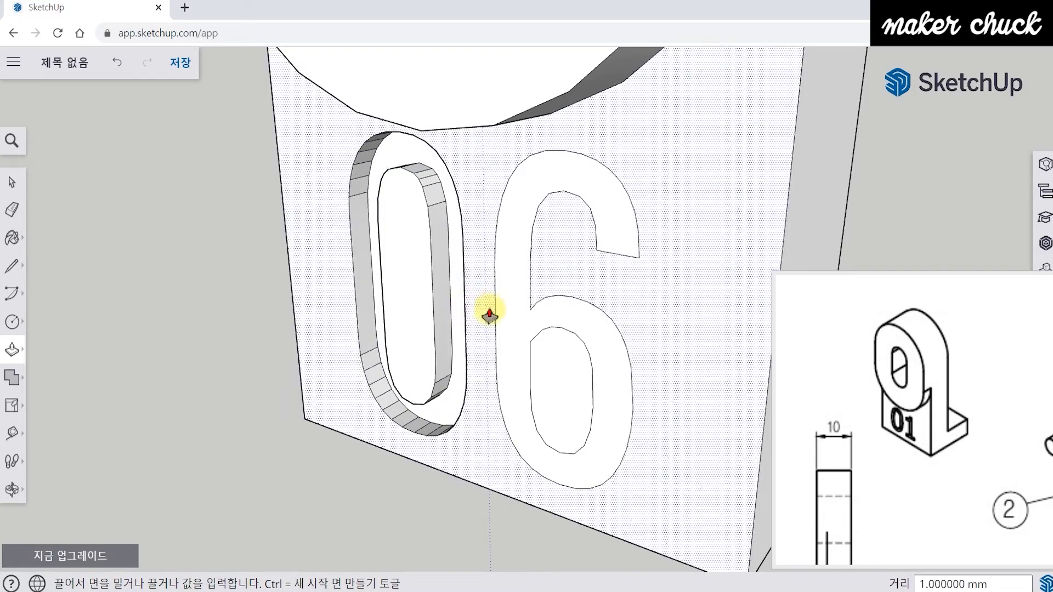
left_click(531, 301)
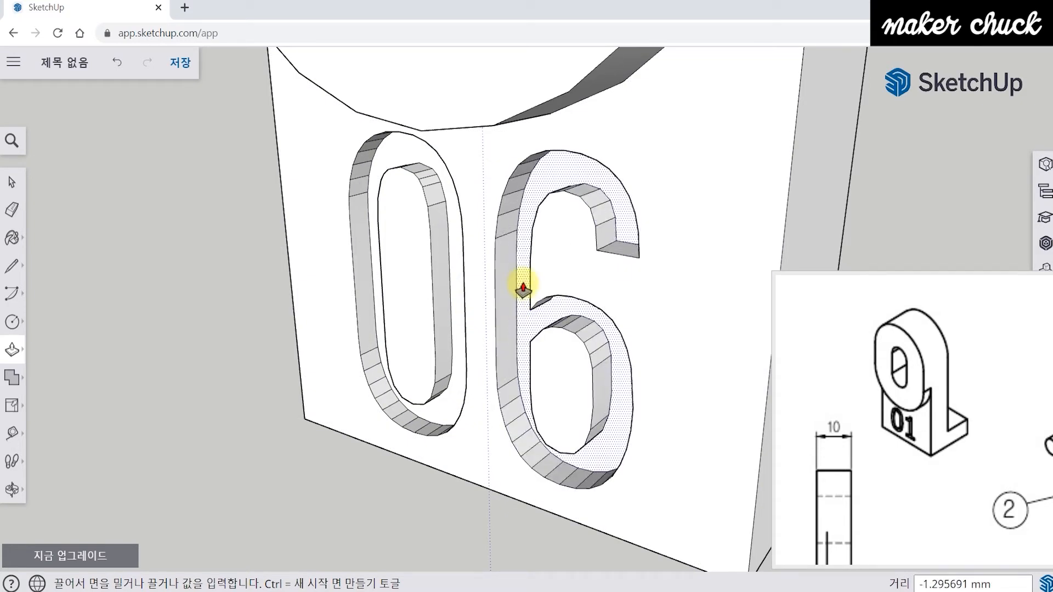
type("1")
key("Return")
- Select all geometry of the finished part and make it a group
scroll(510, 406, "down", 2)
middle_click_drag(512, 427, 494, 384)
scroll(494, 386, "down", 4)
scroll(590, 329, "up", 2)
middle_click_drag(576, 348, 565, 346)
left_click(14, 180)
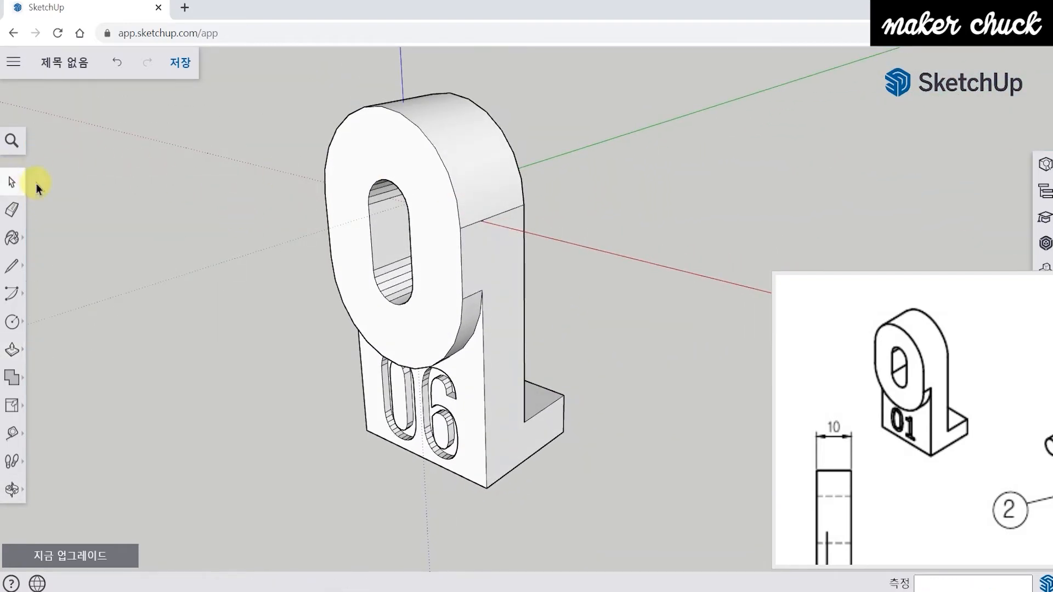
triple_click(470, 191)
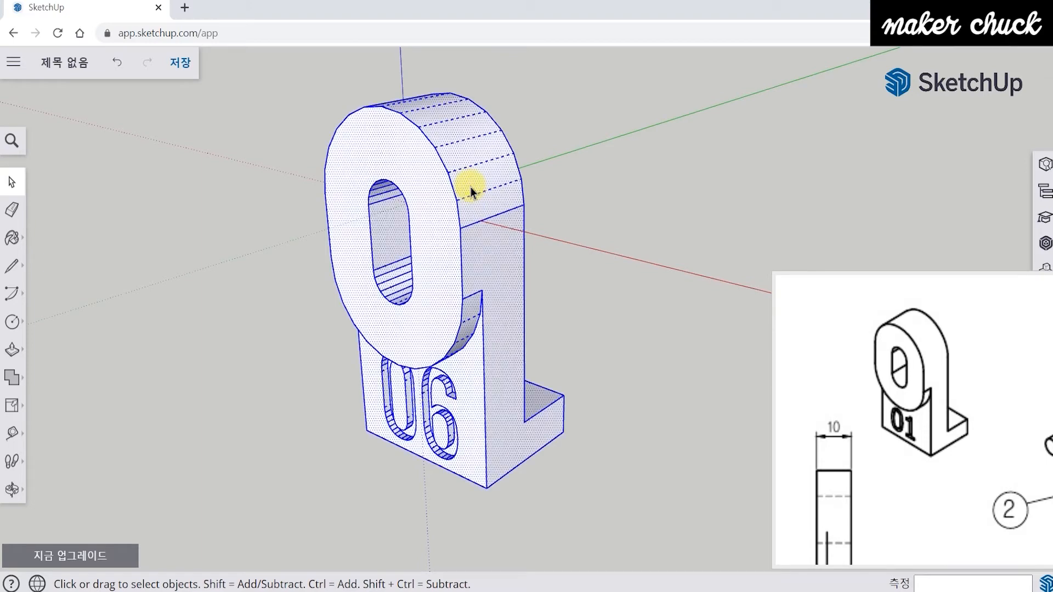
right_click(470, 186)
left_click(496, 329)
- Examine the reference drawing of part 2, including the dimensions of its arm, pins and disc, with free space beside part 1 in view
middle_click_drag(438, 288, 618, 424)
left_click_drag(963, 452, 947, 387)
scroll(916, 448, "down", 3)
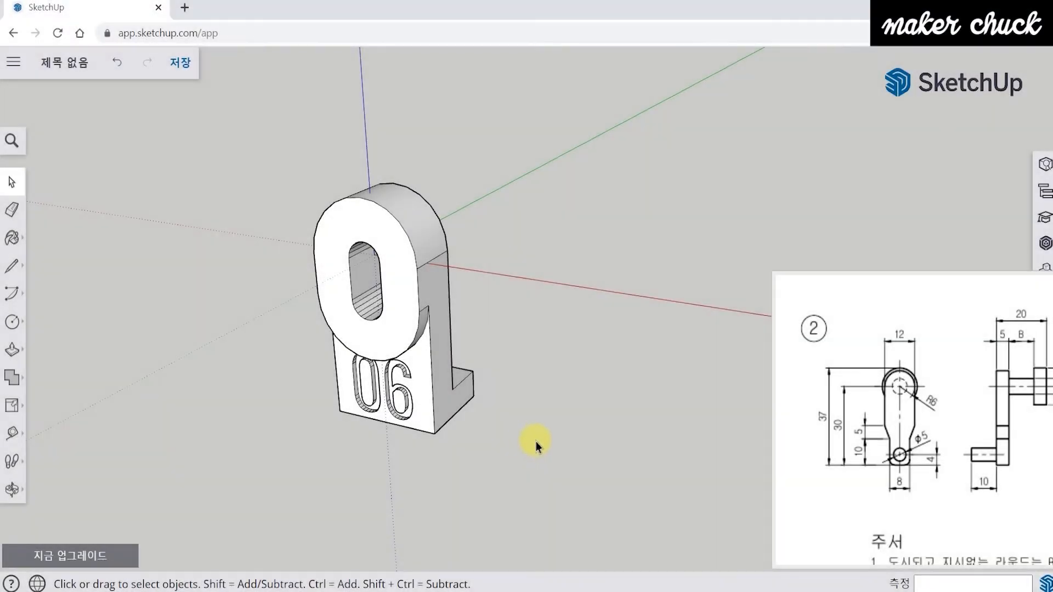
middle_click_drag(574, 346, 578, 307)
mouse_move(521, 365)
middle_mouse_down()
mouse_move(588, 344)
mouse_move(635, 284)
mouse_move(668, 261)
mouse_move(677, 273)
mouse_move(566, 297)
mouse_move(578, 309)
mouse_move(576, 294)
middle_mouse_up()
middle_click_drag(559, 337, 628, 376)
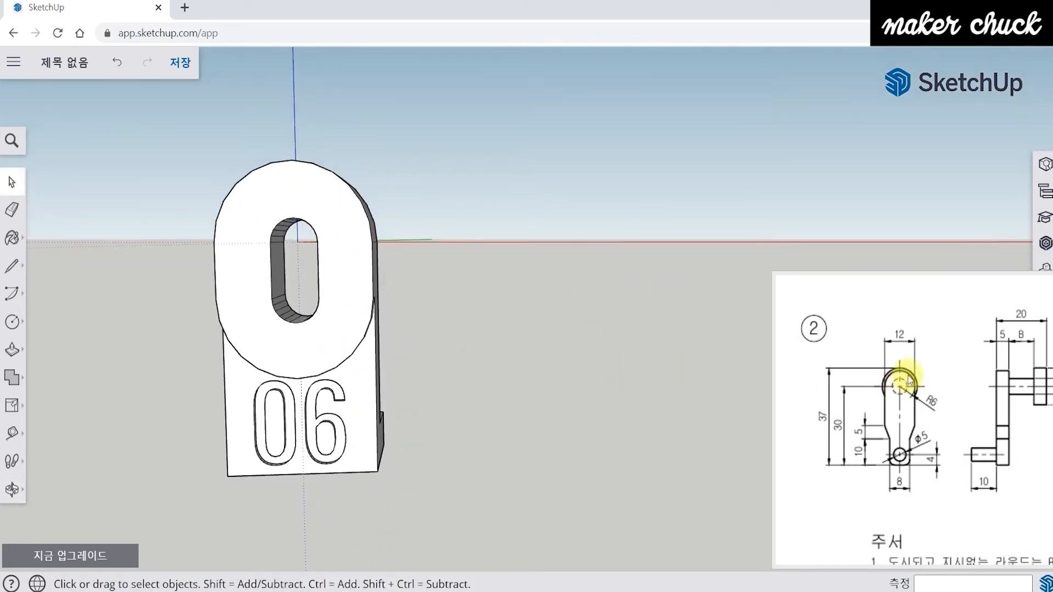
scroll(908, 377, "up", 3)
mouse_move(922, 401)
left_mouse_down()
mouse_move(874, 418)
mouse_move(849, 409)
left_mouse_up()
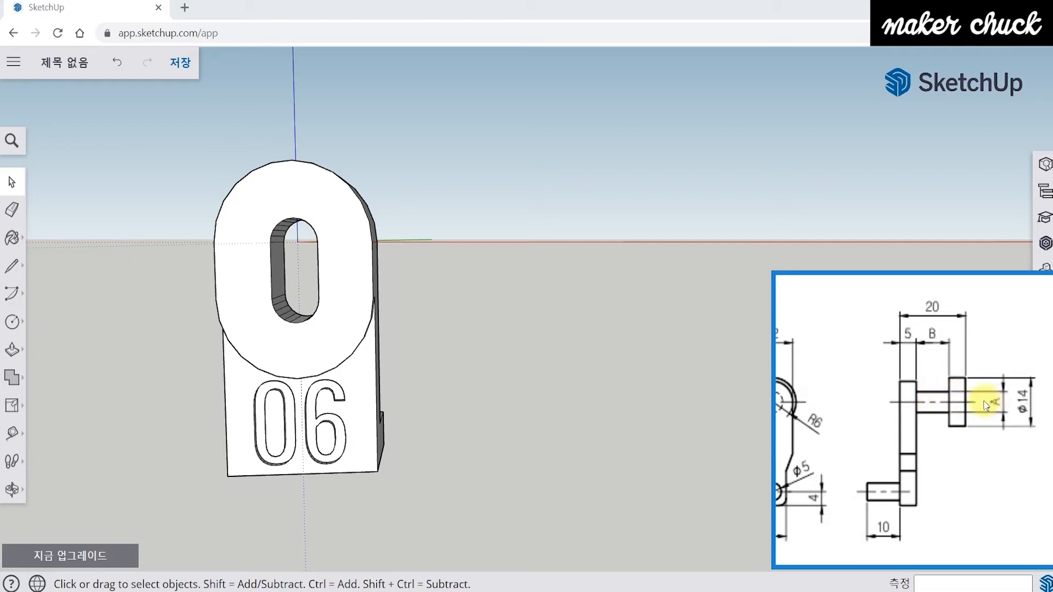
- Examine the reference drawing for the slot dimensions of part 1 and the pin dimensions A and B of part 2
scroll(950, 378, "up", 2)
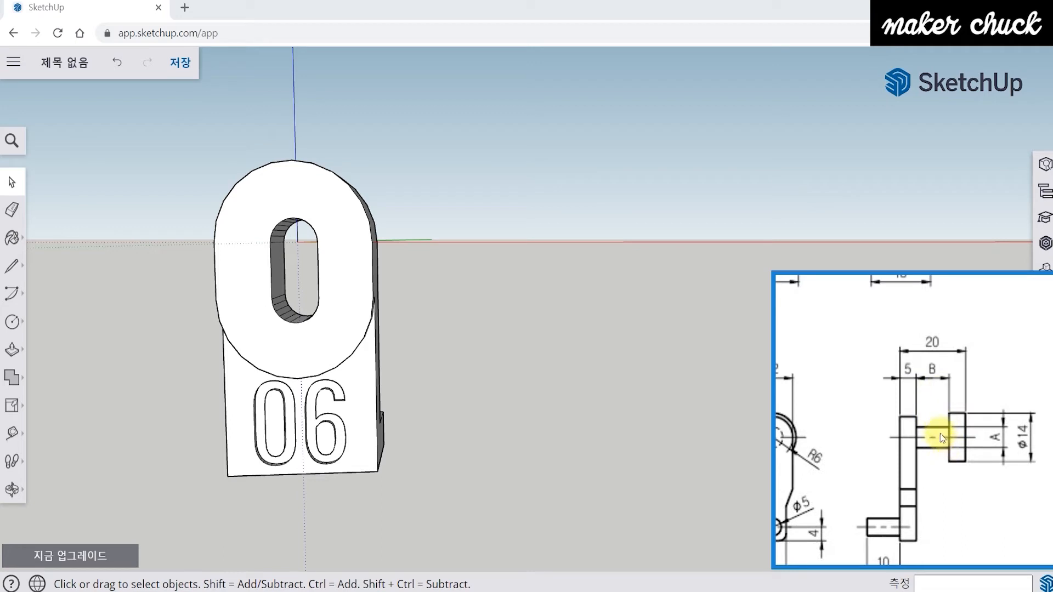
scroll(905, 357, "up", 2)
scroll(900, 376, "down", 1, "ctrl")
scroll(900, 400, "down", 1, "ctrl")
scroll(928, 422, "up", 2)
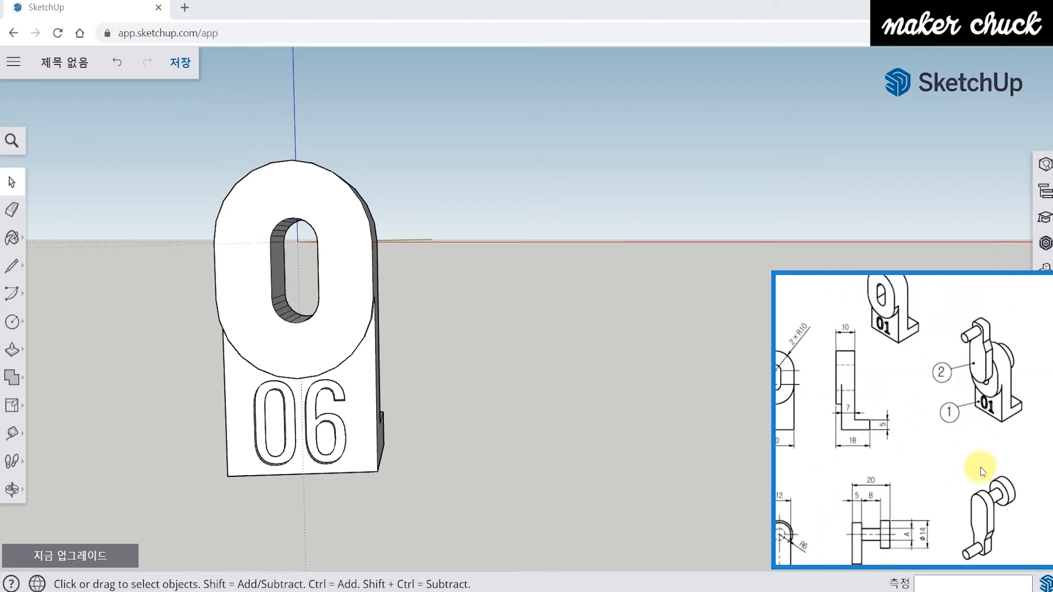
mouse_move(888, 301)
left_mouse_down()
mouse_move(928, 360)
mouse_move(955, 367)
left_mouse_up()
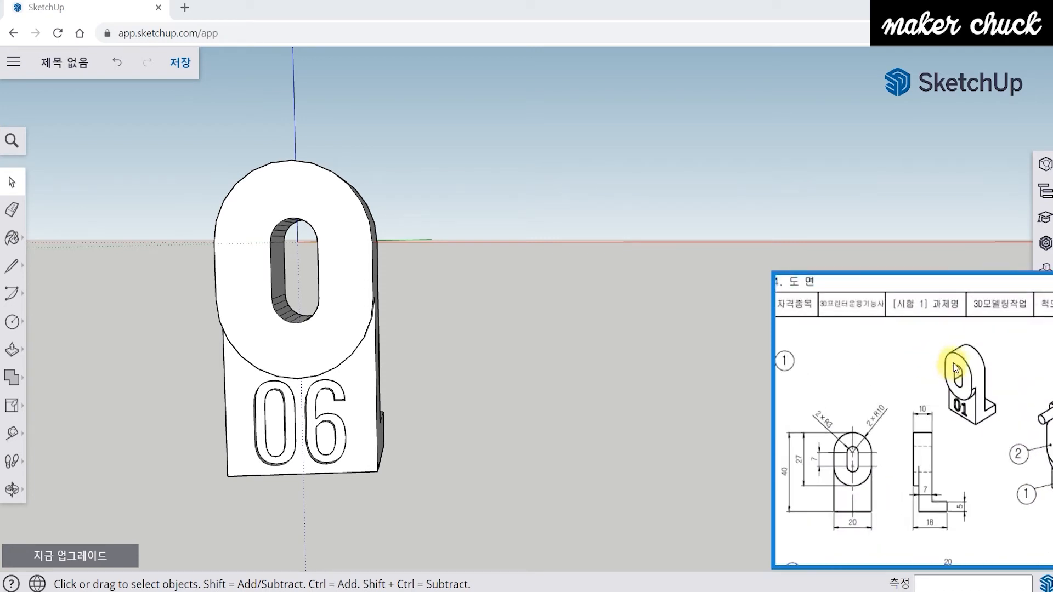
scroll(857, 462, "up", 2, "ctrl")
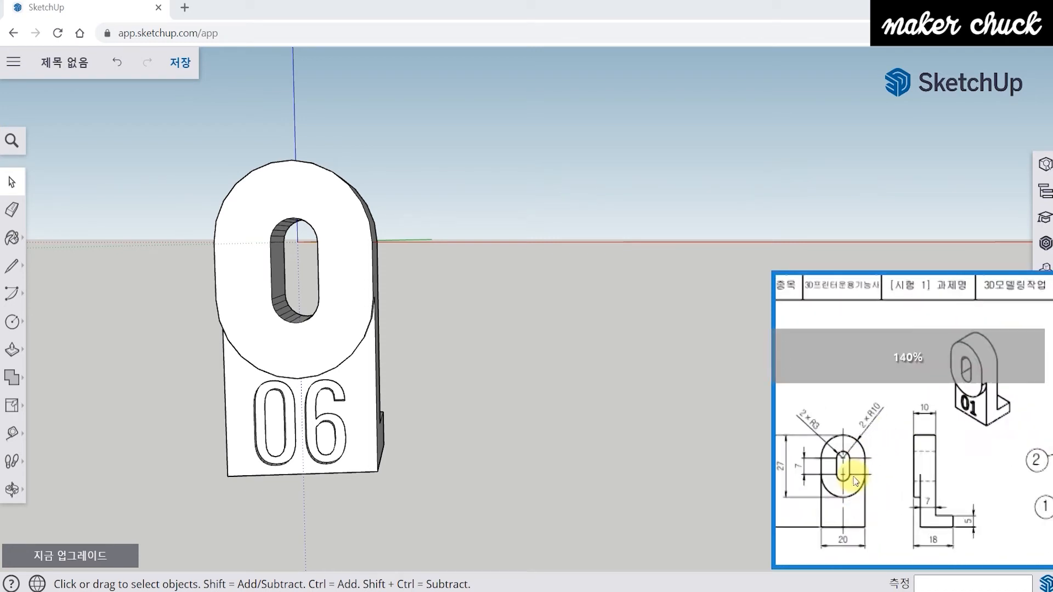
mouse_move(804, 501)
left_mouse_down()
mouse_move(948, 431)
mouse_move(934, 443)
left_mouse_up()
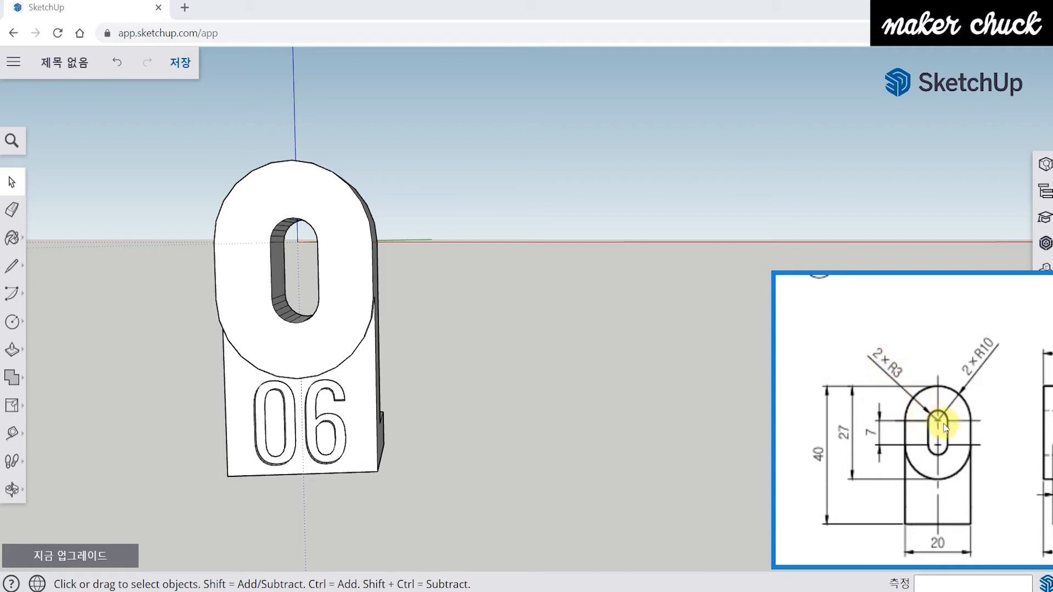
mouse_move(939, 452)
left_mouse_down()
mouse_move(884, 331)
mouse_move(857, 301)
left_mouse_up()
mouse_move(968, 387)
left_mouse_down()
mouse_move(941, 403)
mouse_move(938, 425)
mouse_move(946, 381)
mouse_move(999, 446)
mouse_move(962, 378)
left_mouse_up()
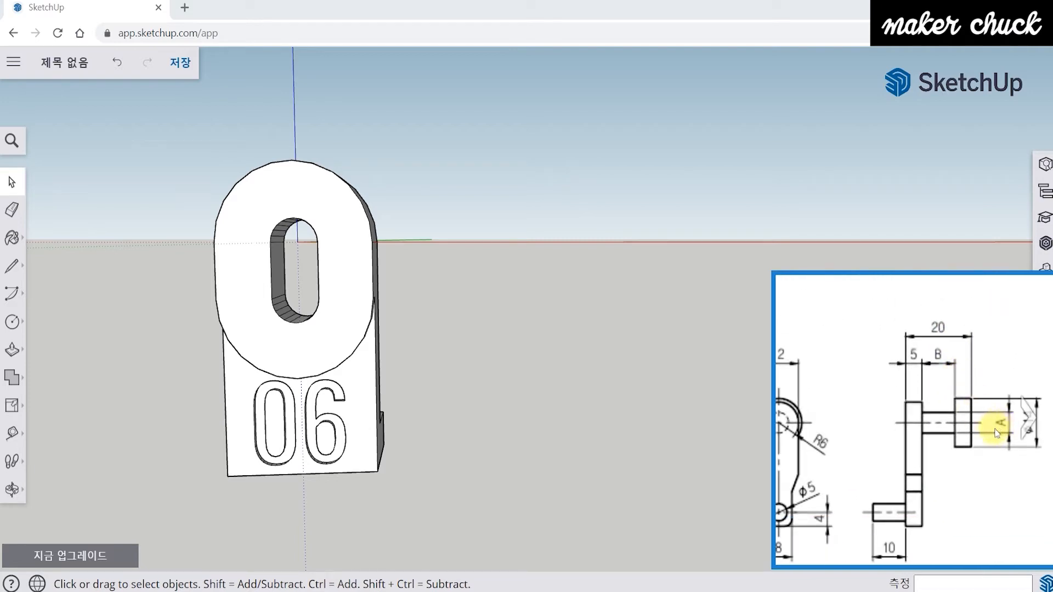
- Draw an upright circle with a radius of 2.5 mm in the free space beside part 1, parallel to its front face
left_click(12, 322)
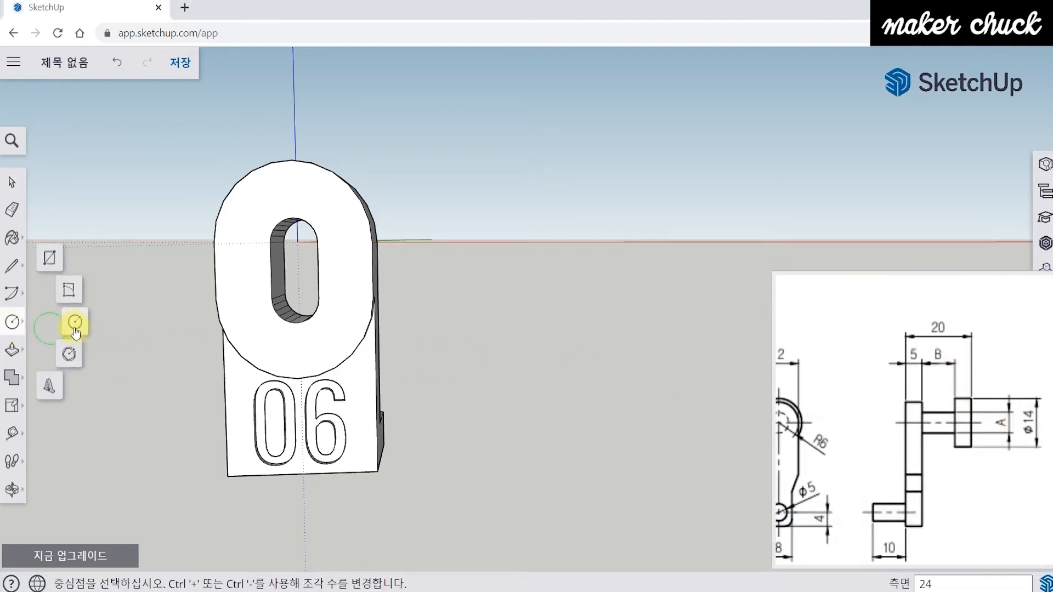
left_click(75, 324)
middle_click_drag(576, 395, 598, 257)
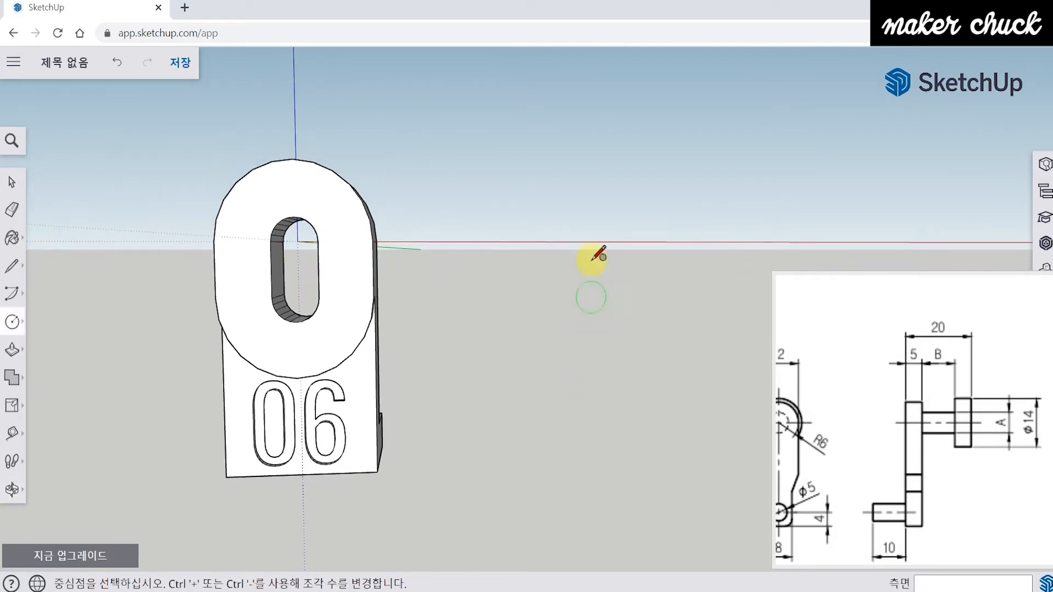
left_click(583, 221)
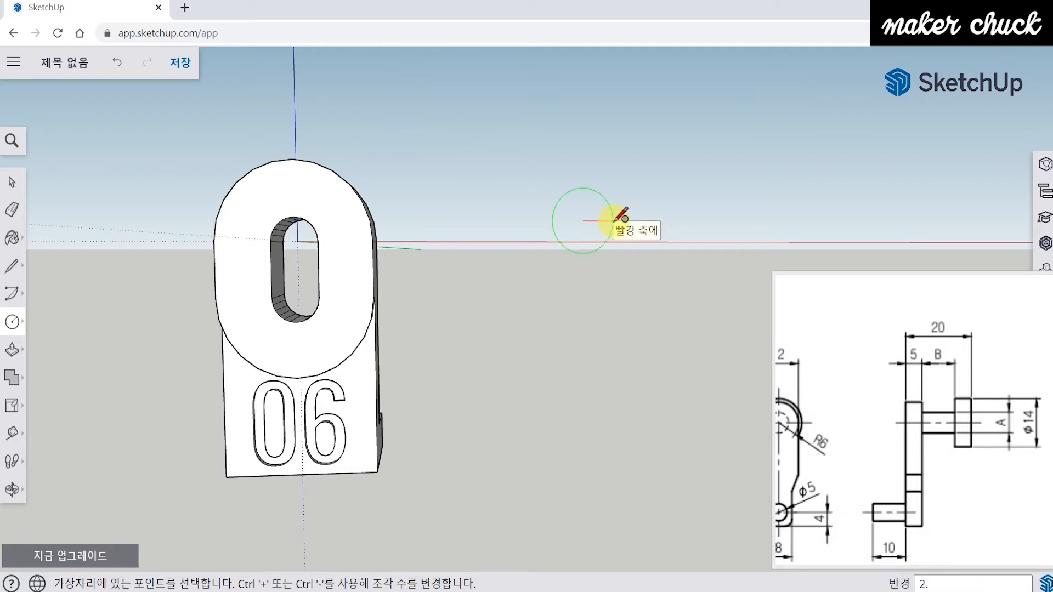
type("5")
key("Return")
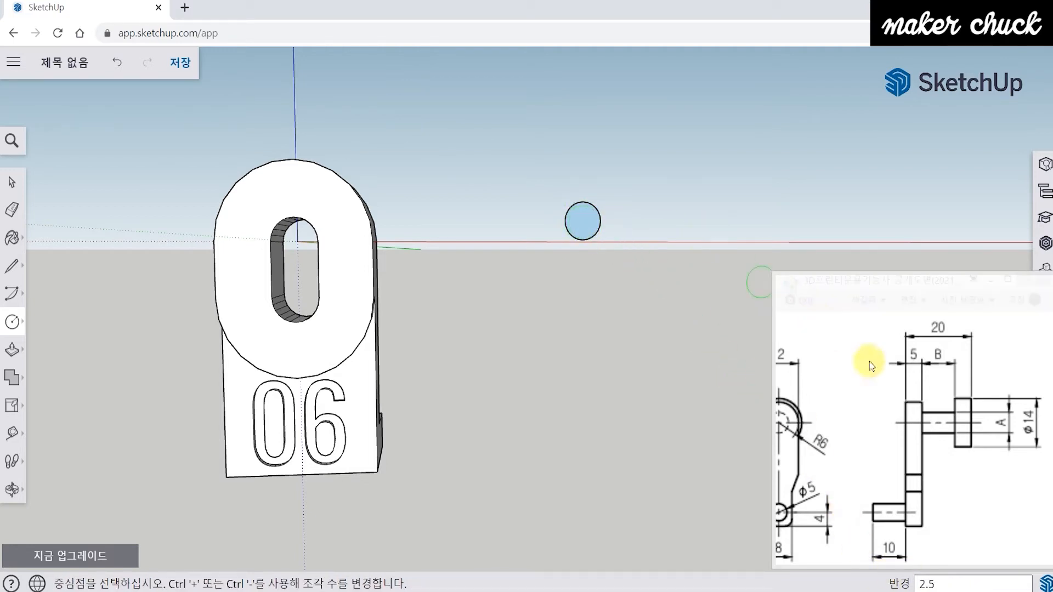
- Examine the side view of part 1 in the reference drawing for the plate thickness that determines pin length B
left_click(940, 393)
scroll(940, 390, "up", 1)
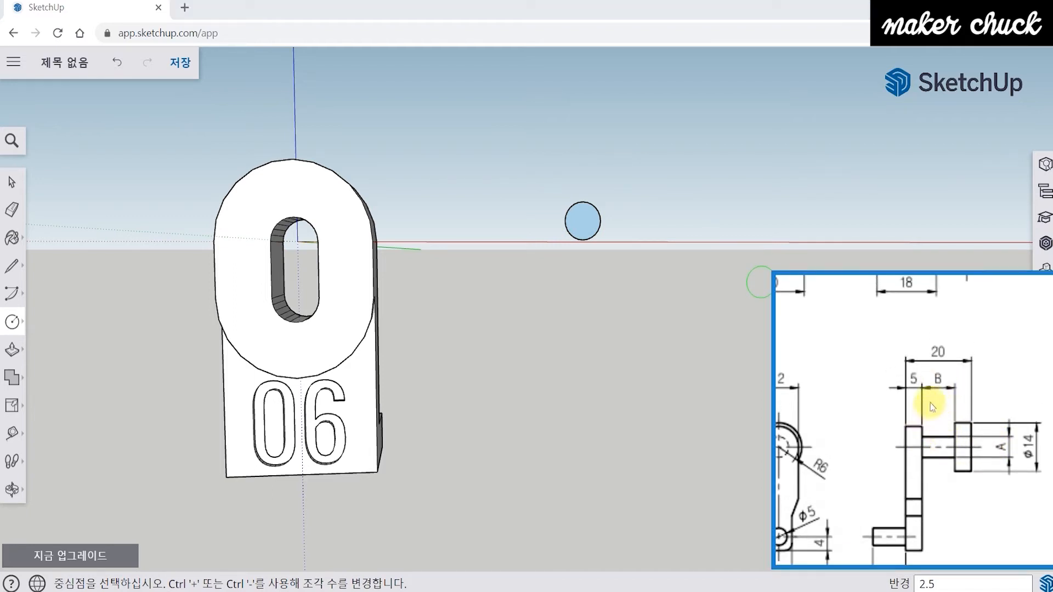
scroll(940, 417, "up", 4)
scroll(940, 433, "up", 6)
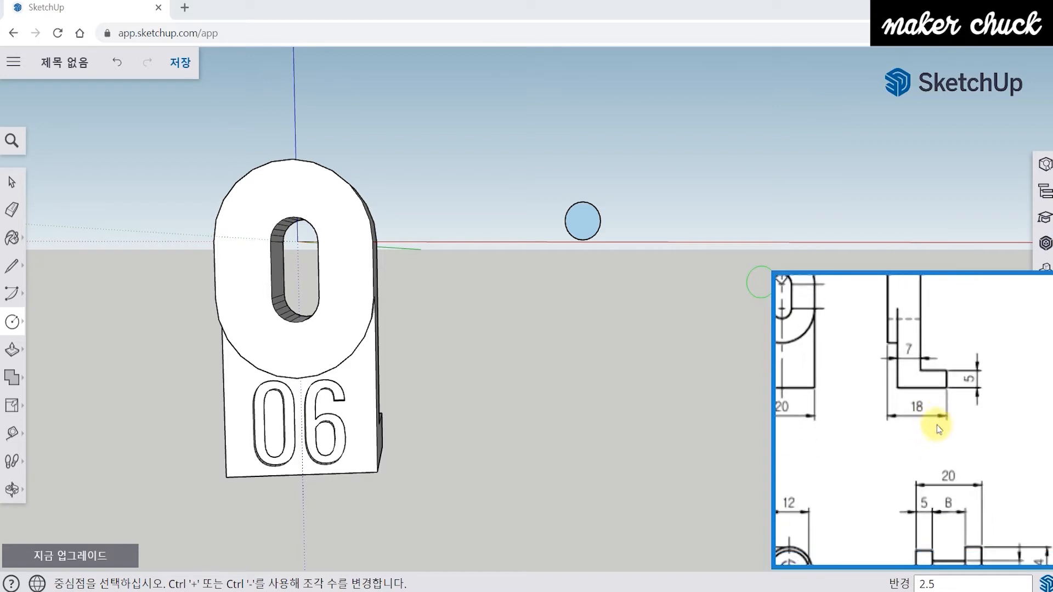
scroll(921, 466, "right", 3)
scroll(900, 490, "up", 4)
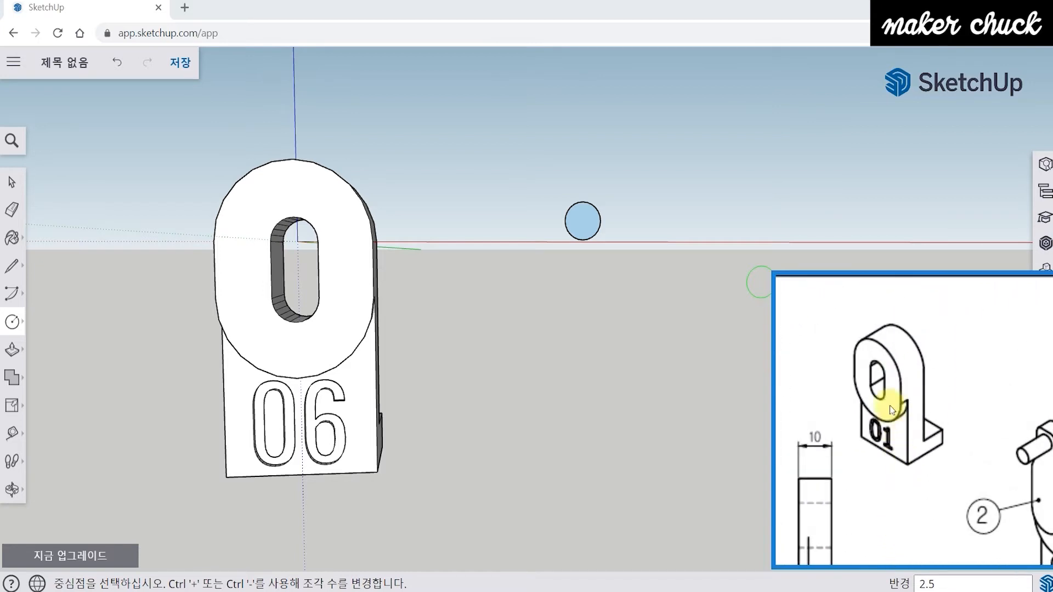
scroll(877, 428, "down", 4)
scroll(893, 411, "left", 3)
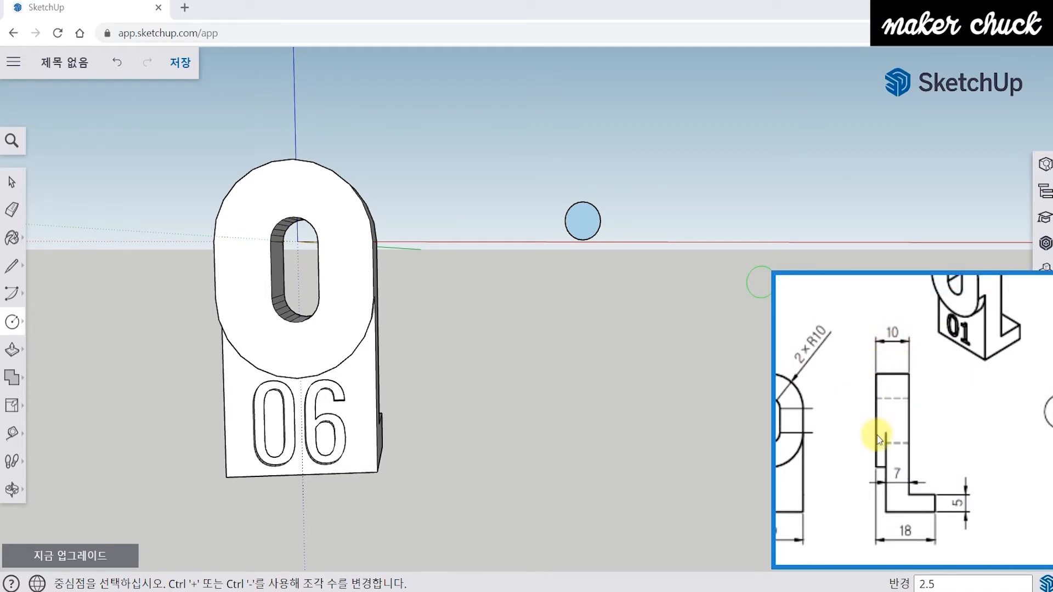
- Extrude the 2.5 mm radius circle backwards by 11 mm with Push/Pull to form the pin
middle_click_drag(623, 223, 71, 353)
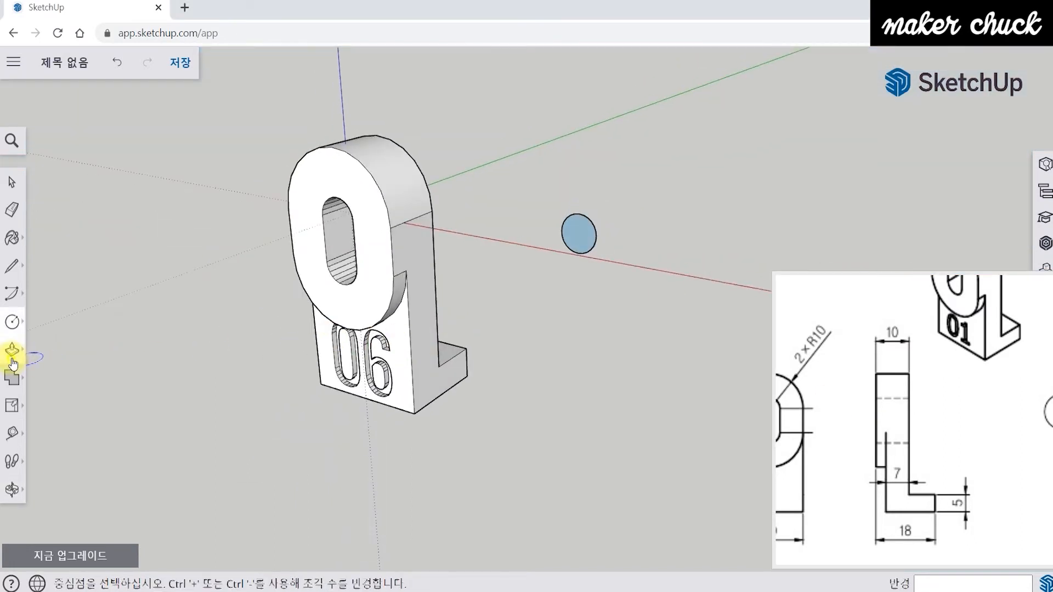
left_click(13, 356)
left_click(579, 235)
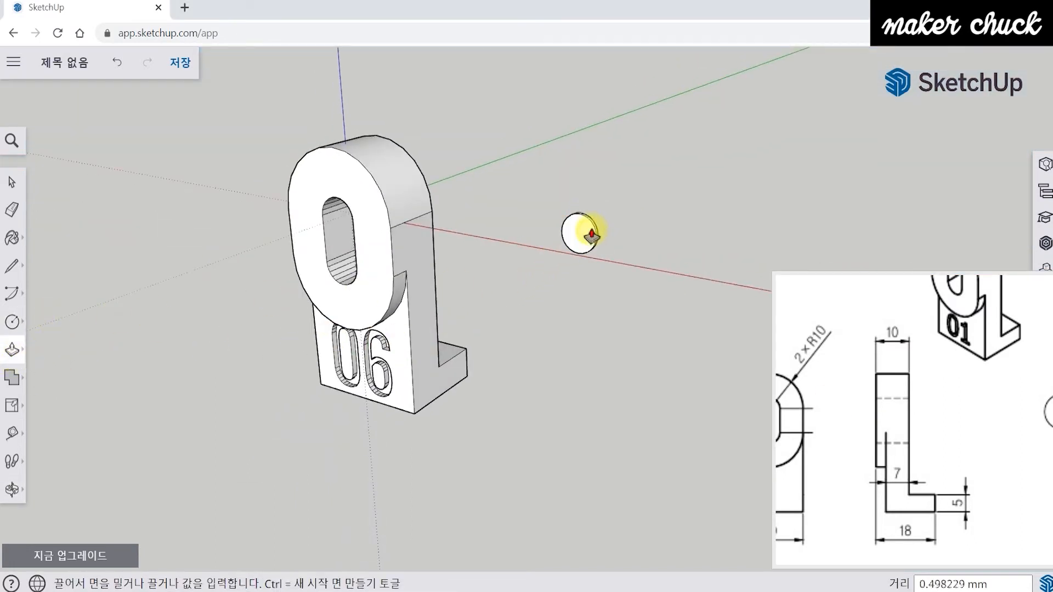
type("11")
key("Return")
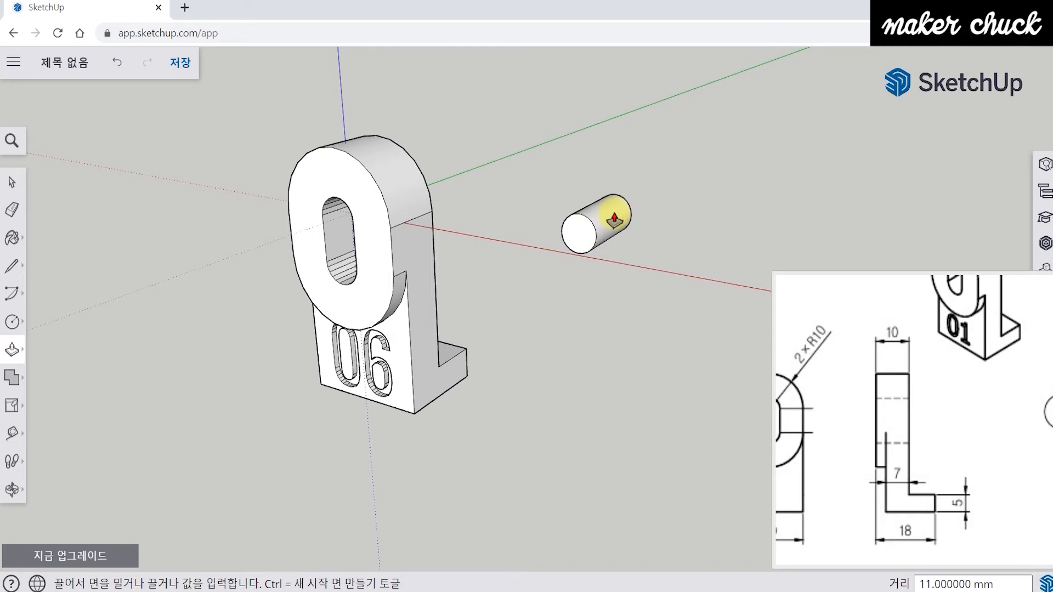
- Examine the front and side views of part 2 for the disc diameter and its position on the pin
middle_click_drag(768, 219, 755, 350)
scroll(921, 467, "down", 5)
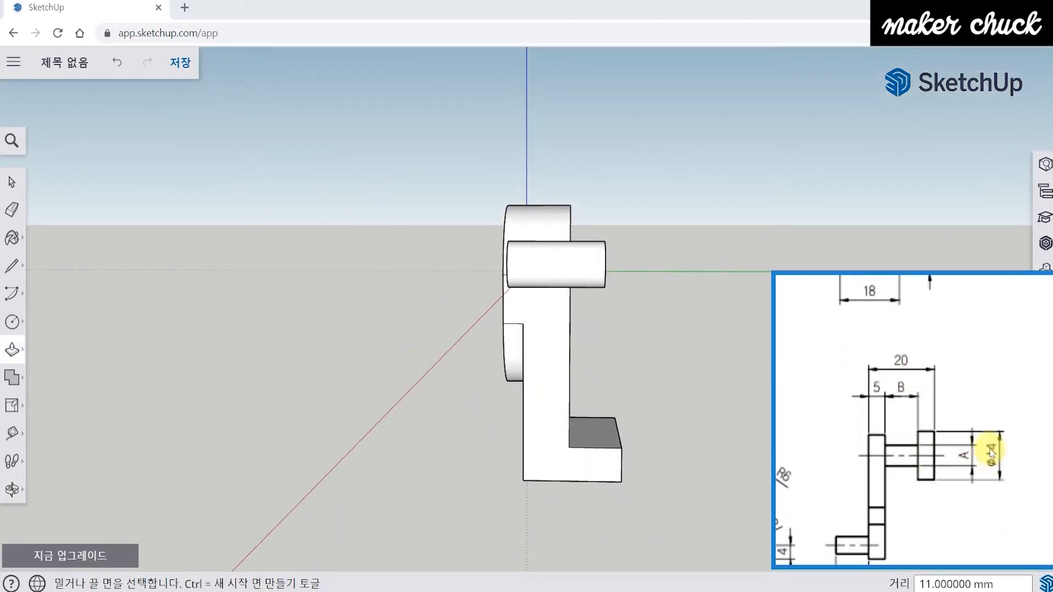
mouse_move(701, 357)
middle_mouse_down()
mouse_move(722, 334)
mouse_move(615, 271)
mouse_move(509, 347)
mouse_move(672, 330)
middle_mouse_up()
left_click_drag(784, 518, 880, 470)
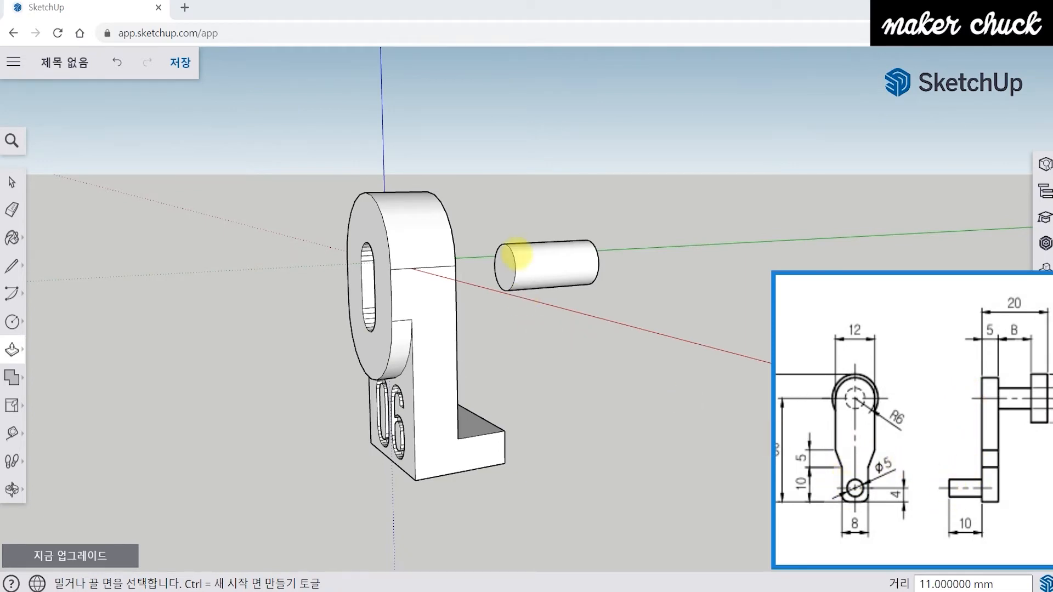
middle_click_drag(635, 365, 670, 422)
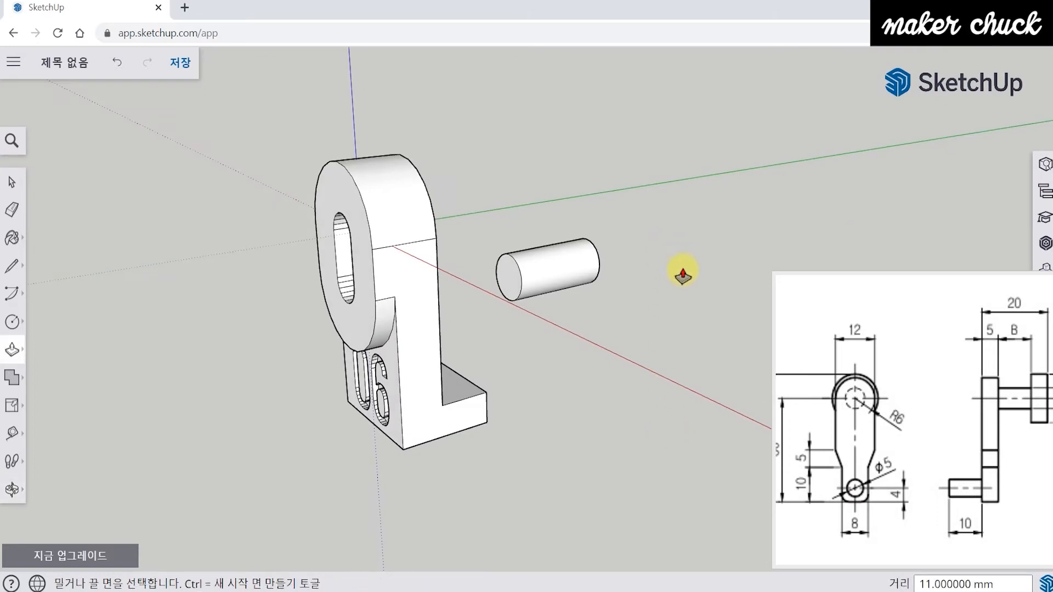
left_click_drag(964, 369, 864, 432)
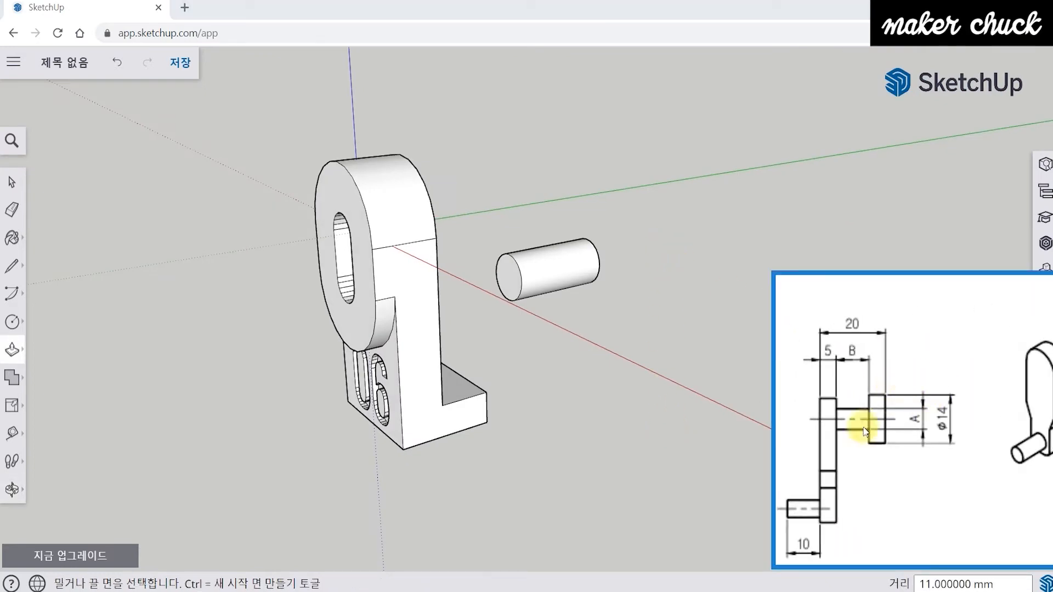
- Draw a circle with a radius of 7 mm centred on the pin's rear end face for the disc
middle_click_drag(650, 231, 241, 207)
middle_click_drag(623, 304, 405, 266)
scroll(556, 284, "up", 3)
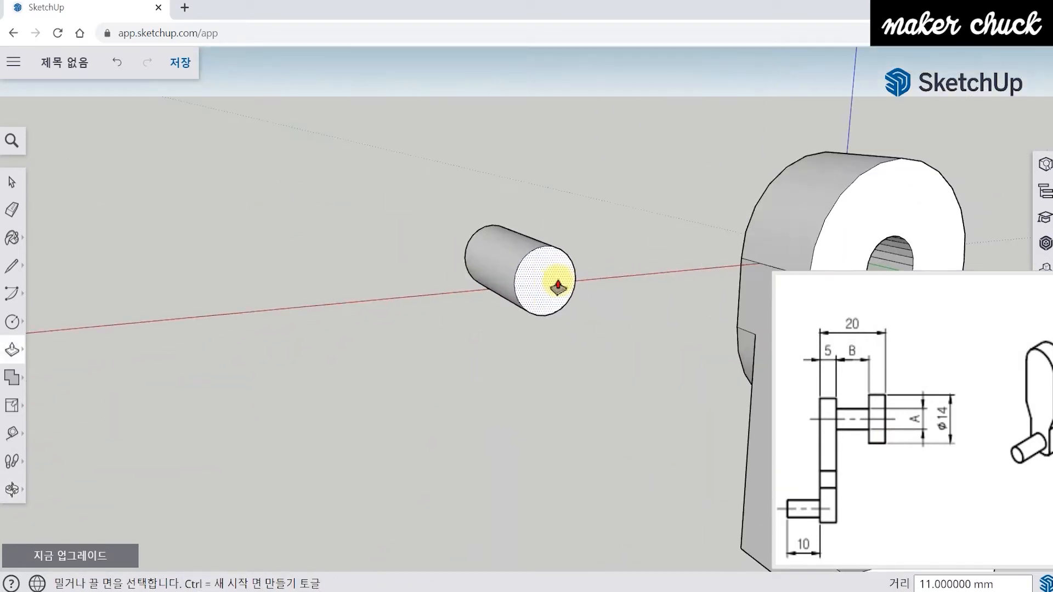
left_click(9, 321)
left_click(74, 324)
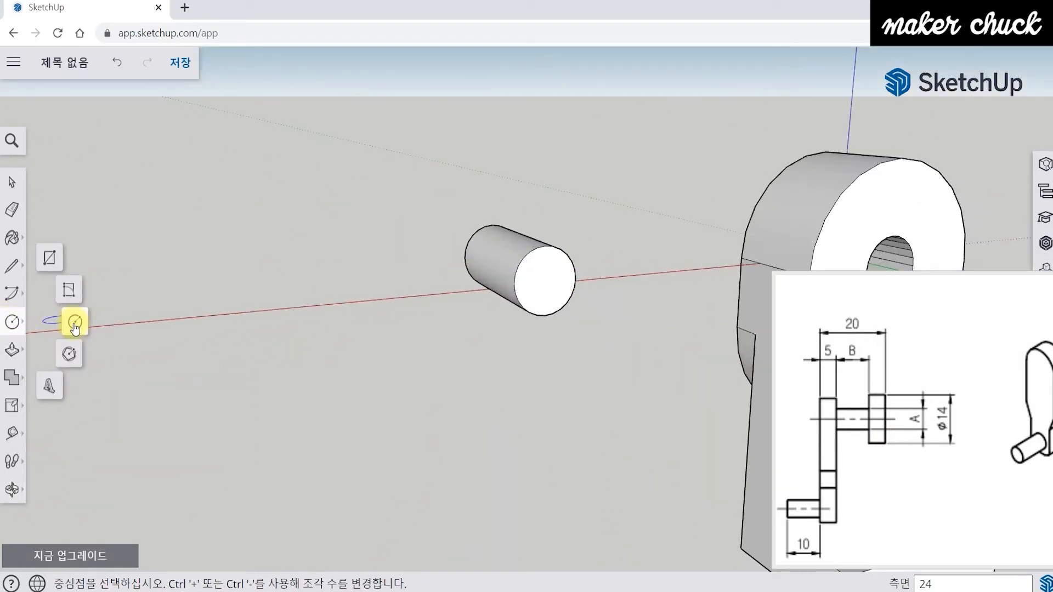
middle_click_drag(417, 340, 454, 322)
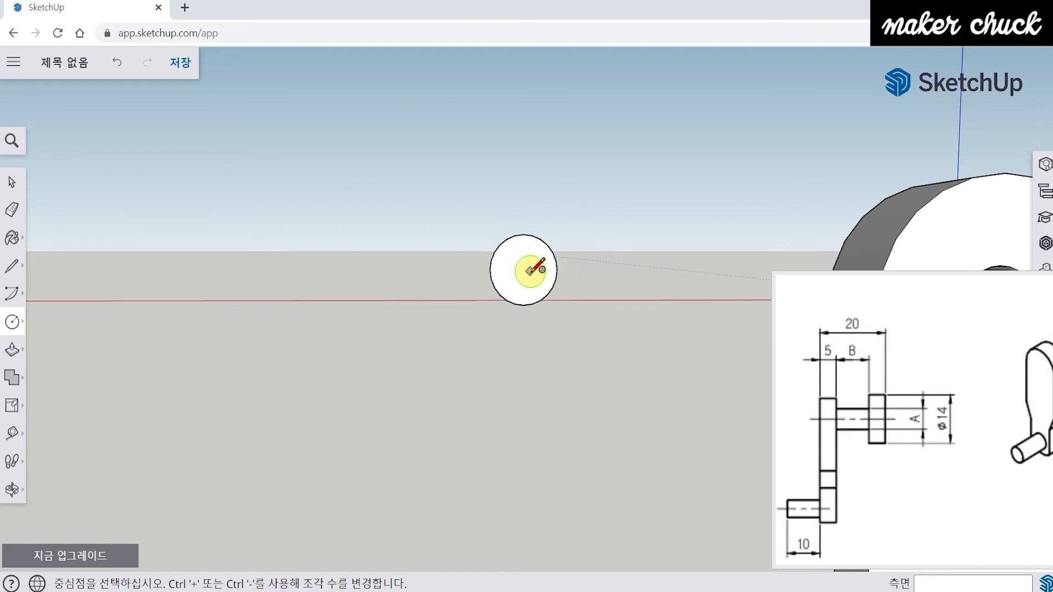
scroll(537, 271, "up", 2)
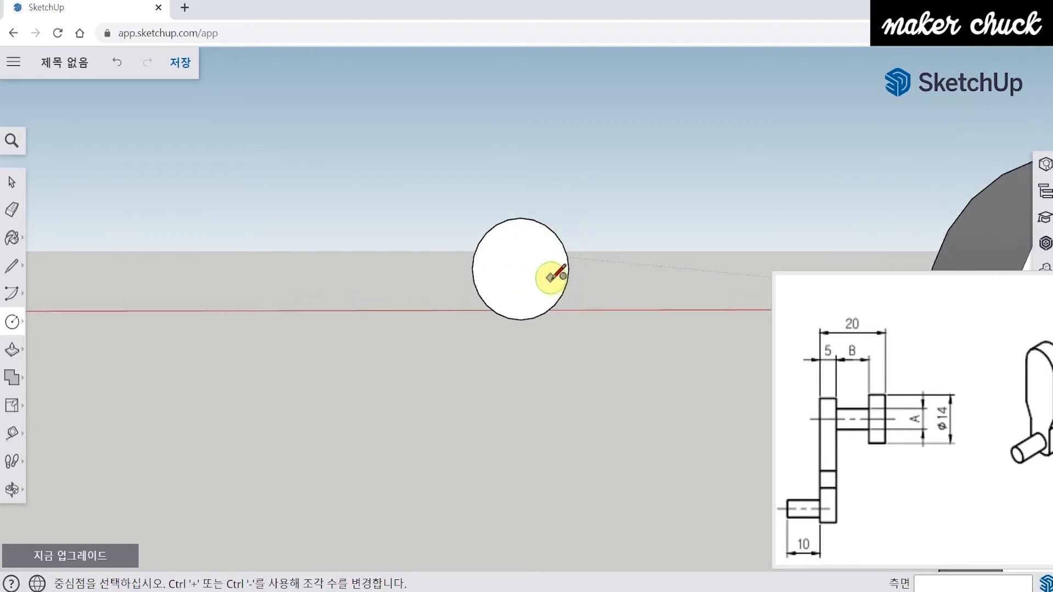
left_click(521, 269)
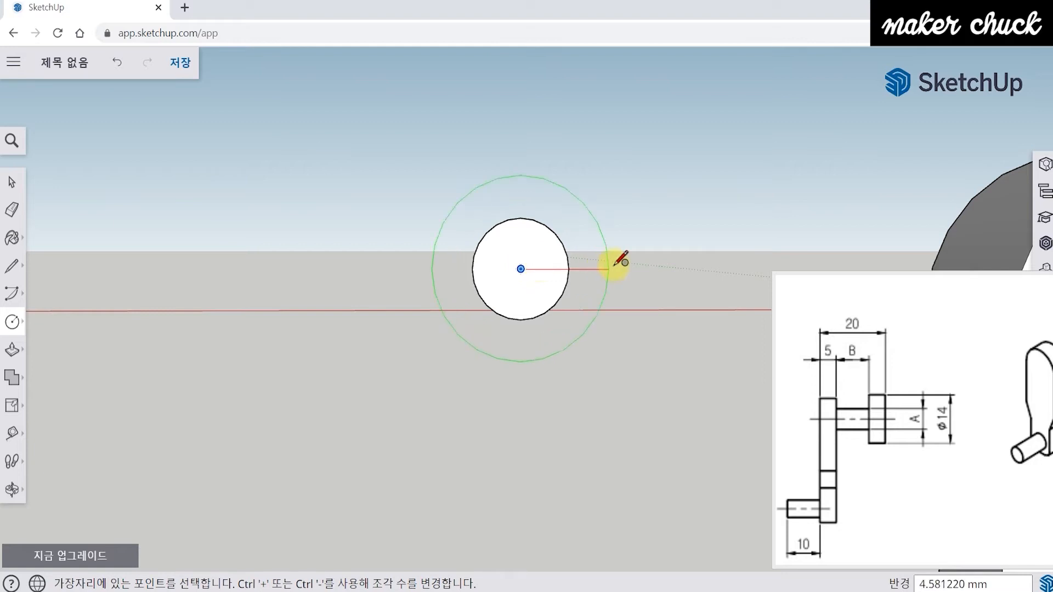
left_click(645, 259)
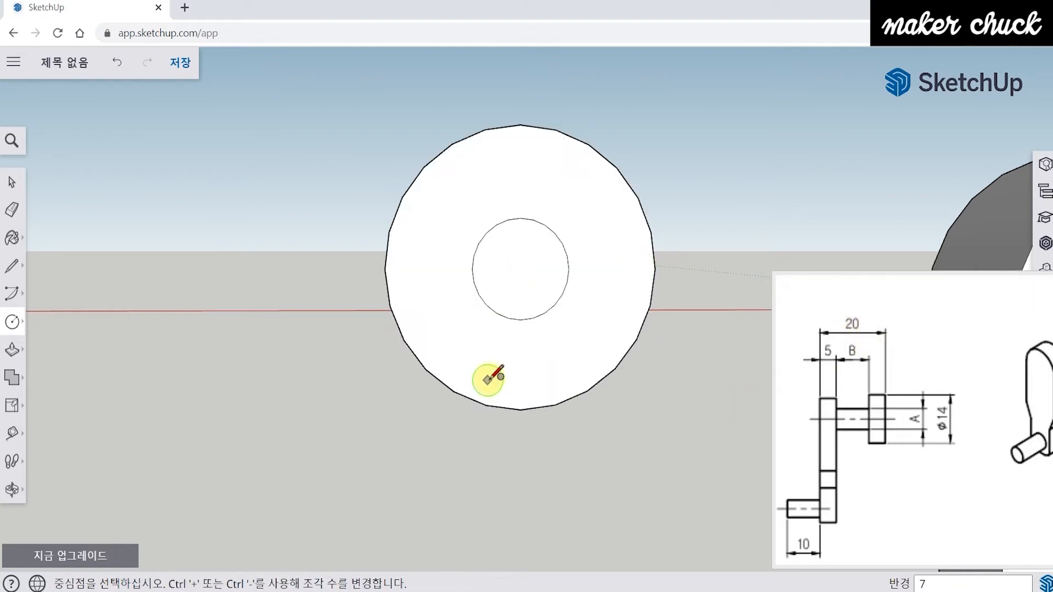
- Extrude the disc's outer ring and inner circle faces away from the pin by 4 mm with Push/Pull
middle_click_drag(519, 336, 803, 399)
middle_click_drag(609, 362, 661, 401)
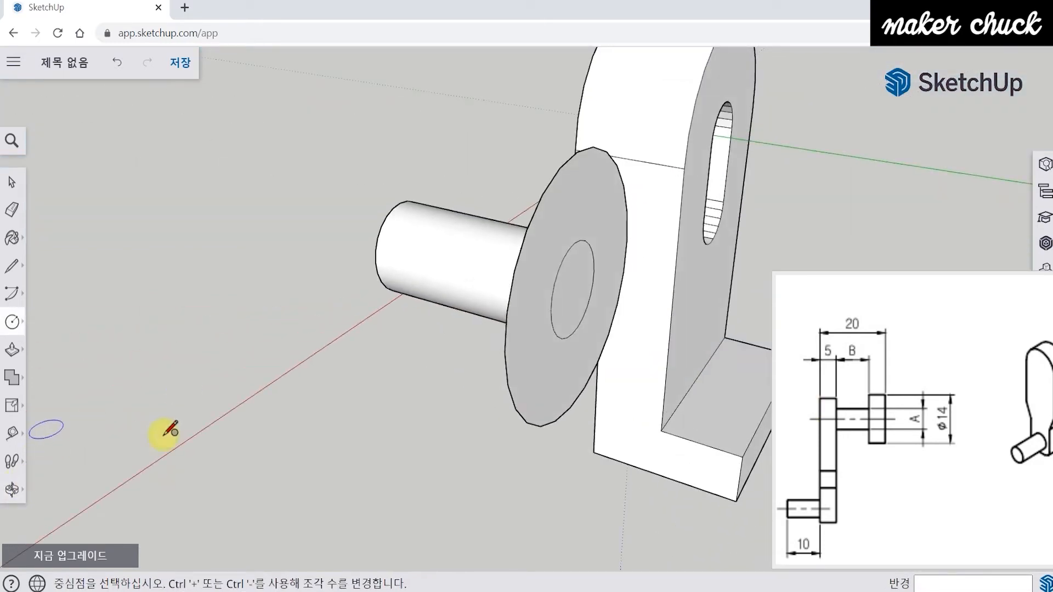
left_click_drag(857, 355, 882, 382)
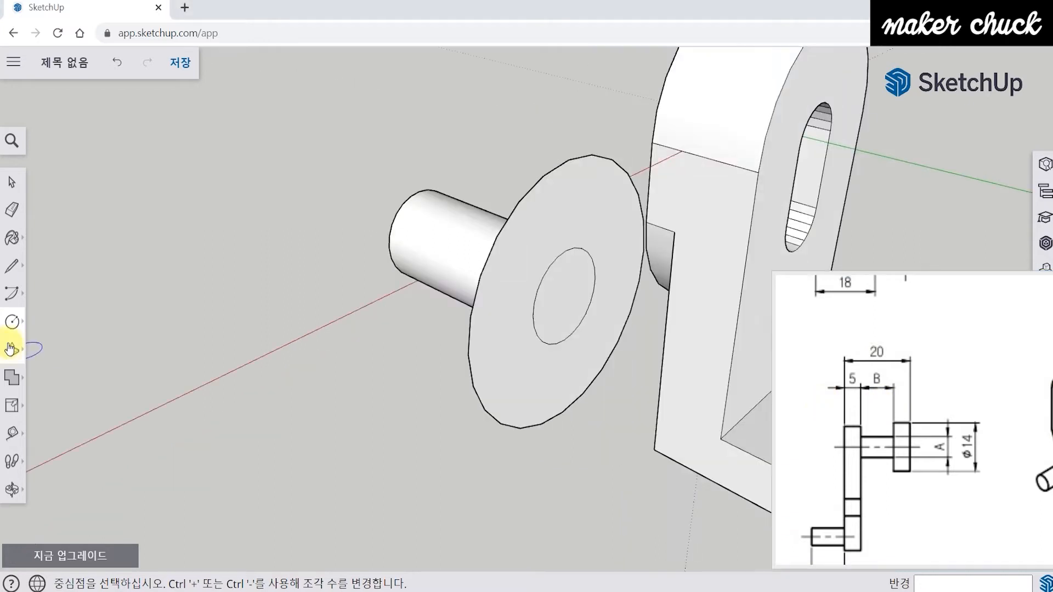
left_click(11, 350)
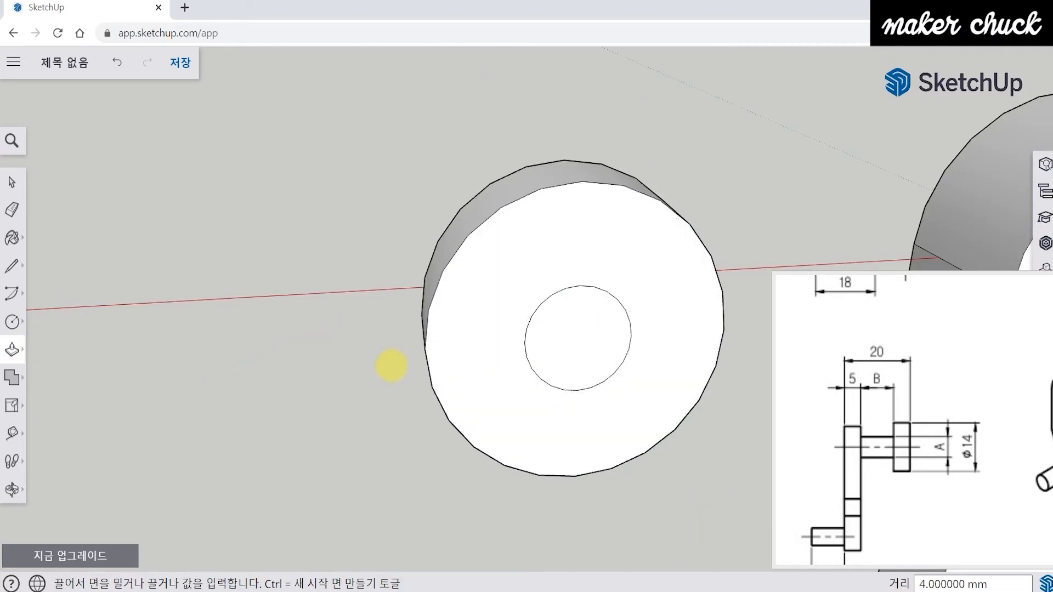
- Erase the leftover inner circle edge from the disc's outer face
mouse_move(393, 364)
middle_mouse_down()
mouse_move(757, 460)
mouse_move(582, 454)
mouse_move(597, 447)
middle_mouse_up()
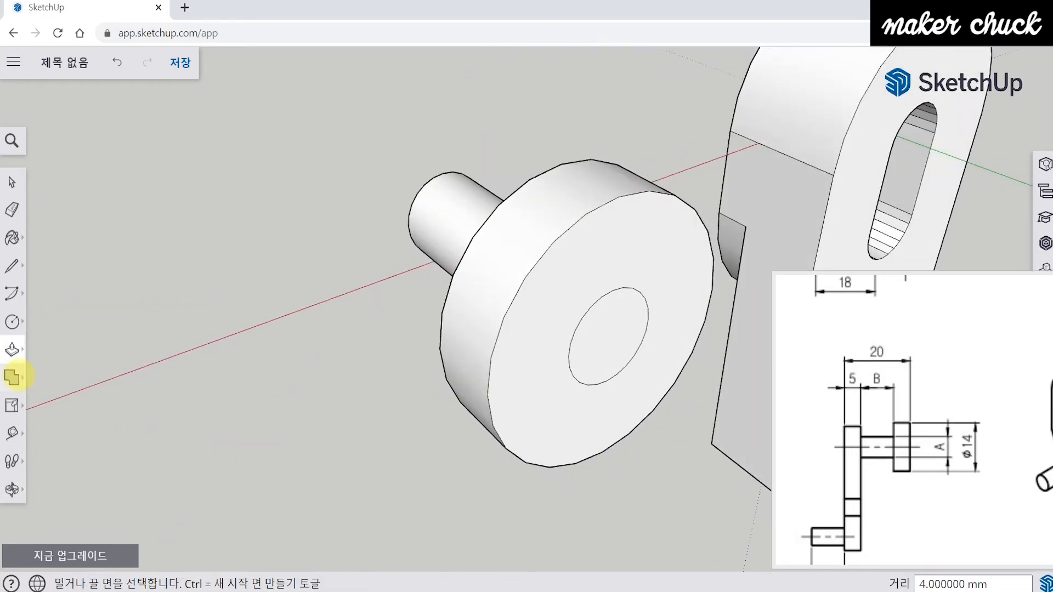
left_click(11, 208)
left_click(625, 290)
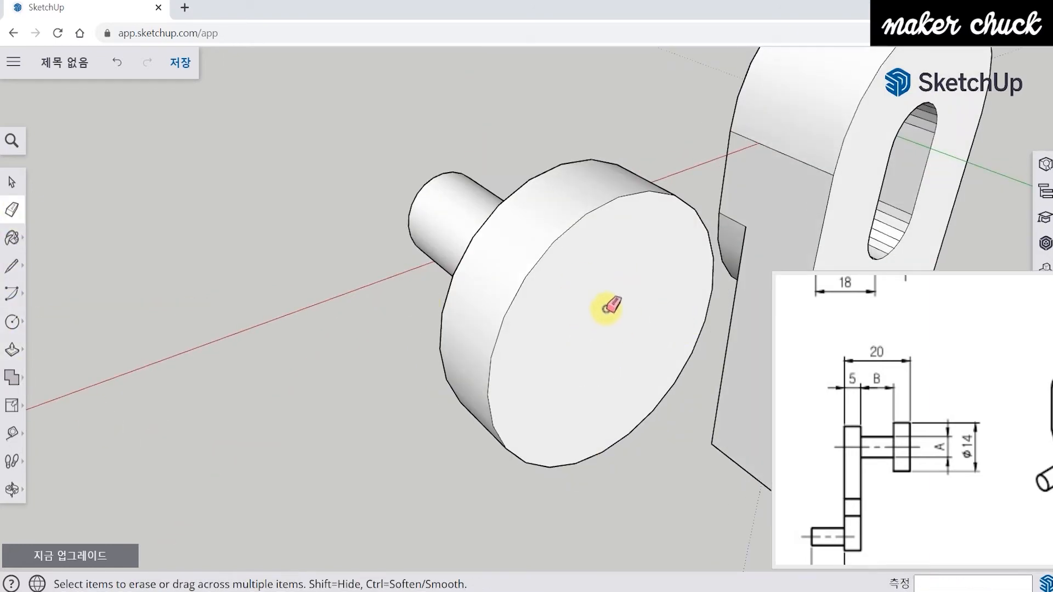
- Examine the arm's thickness and outline dimensions in the drawing of part 2, with the pin's free end in view
mouse_move(222, 406)
middle_mouse_down()
mouse_move(639, 442)
mouse_move(467, 477)
mouse_move(615, 439)
mouse_move(563, 498)
mouse_move(577, 425)
middle_mouse_up()
left_click_drag(920, 504, 931, 472)
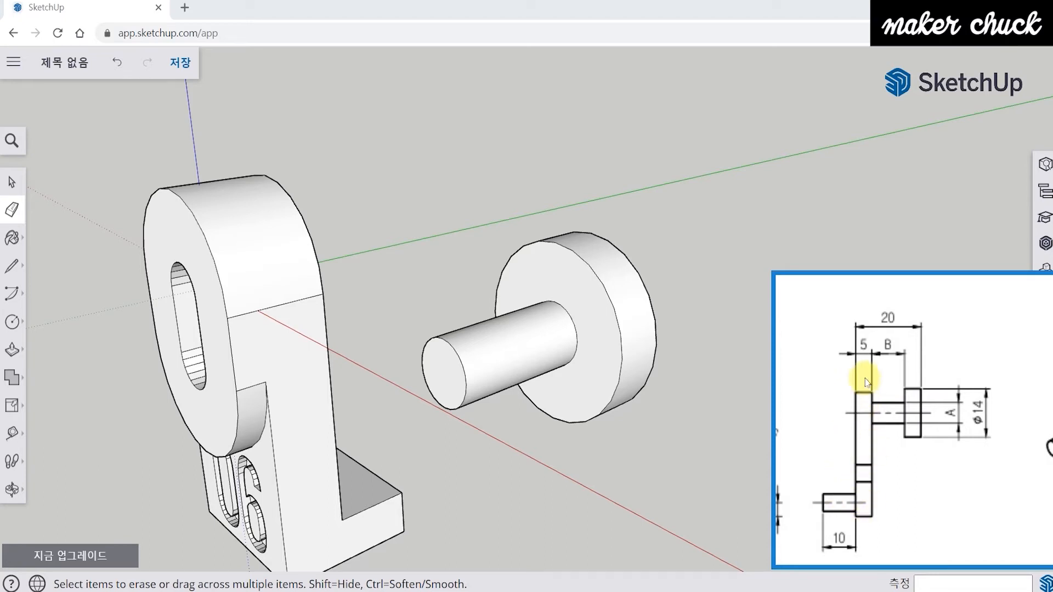
left_click_drag(866, 439, 968, 427)
middle_click_drag(604, 460, 696, 413)
mouse_move(638, 438)
middle_mouse_down()
mouse_move(652, 425)
mouse_move(858, 419)
middle_mouse_up()
scroll(937, 370, "up", 4)
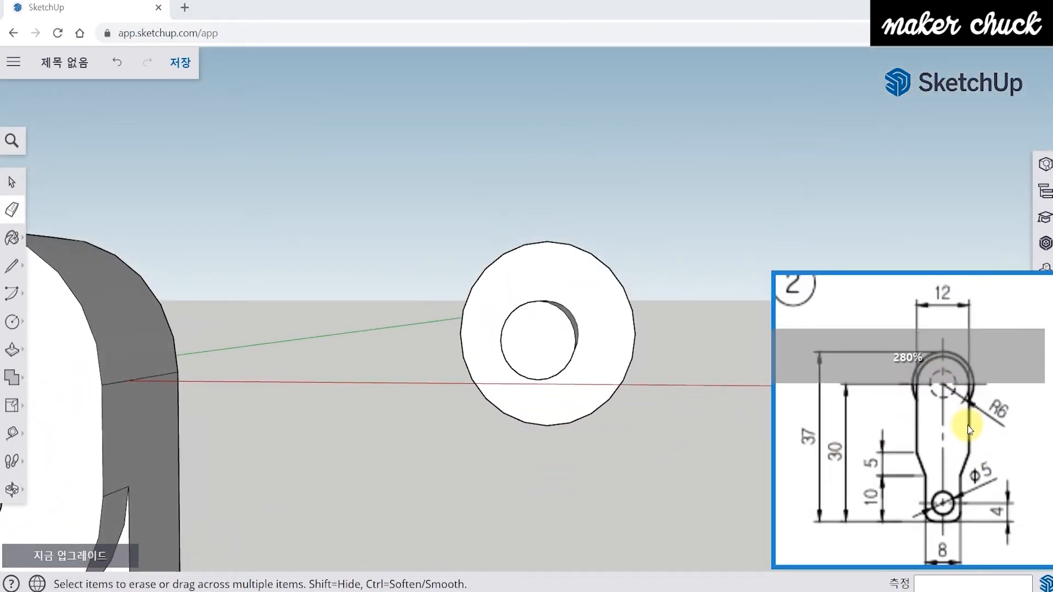
left_click_drag(968, 426, 968, 436)
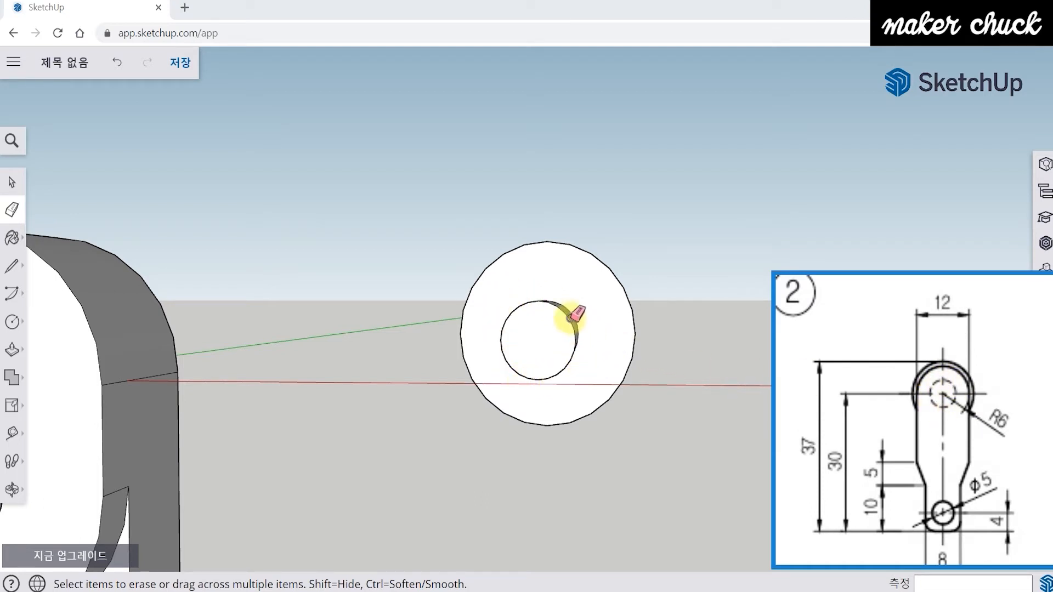
- Draw a circle with a radius of 6 mm centred on the pin's free end face
middle_click_drag(635, 466, 645, 460)
middle_click_drag(496, 453, 409, 439)
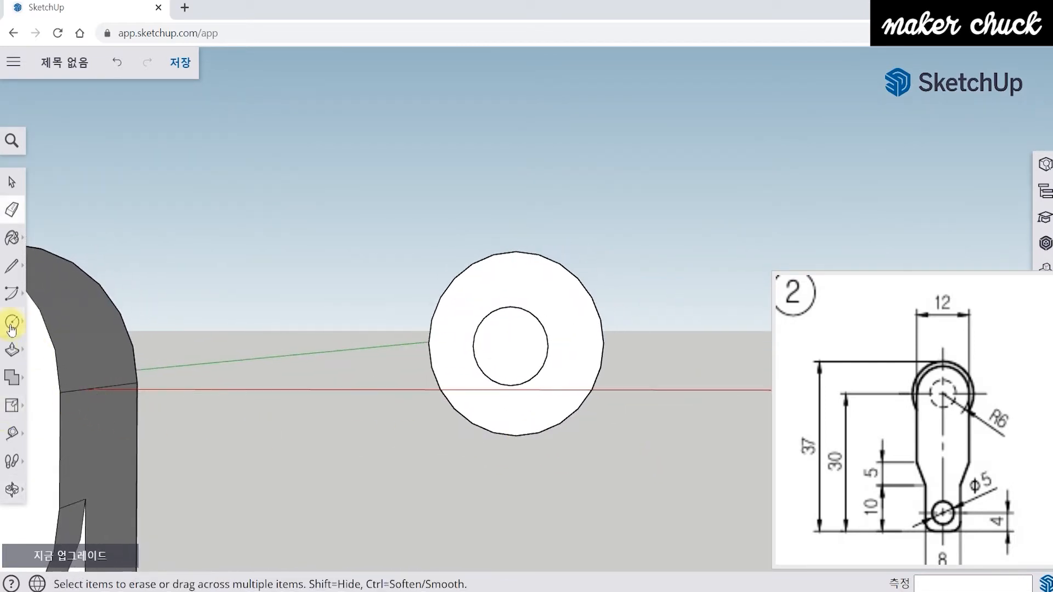
left_click(13, 327)
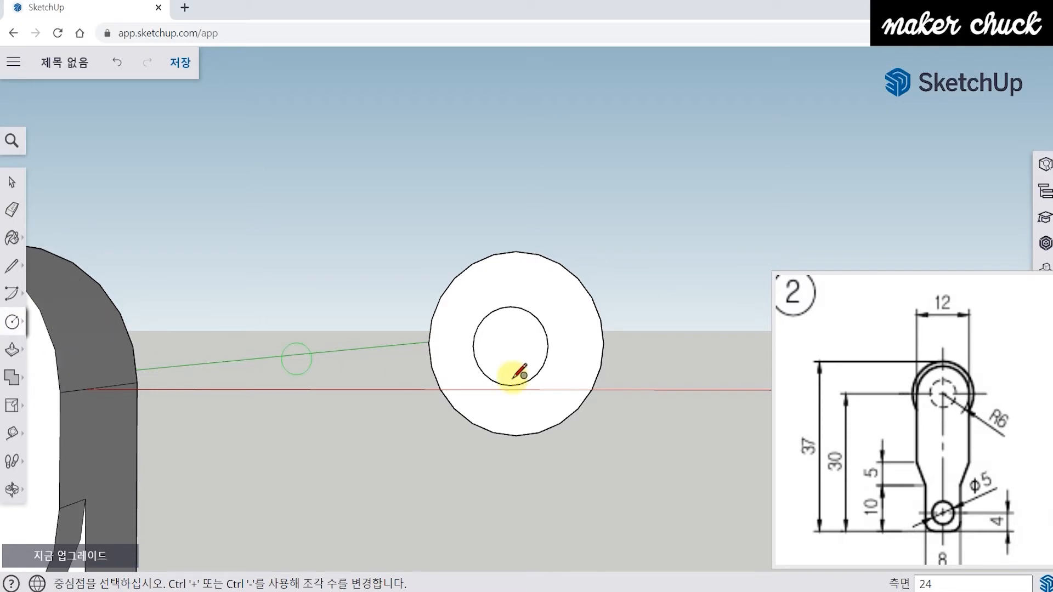
left_click(510, 345)
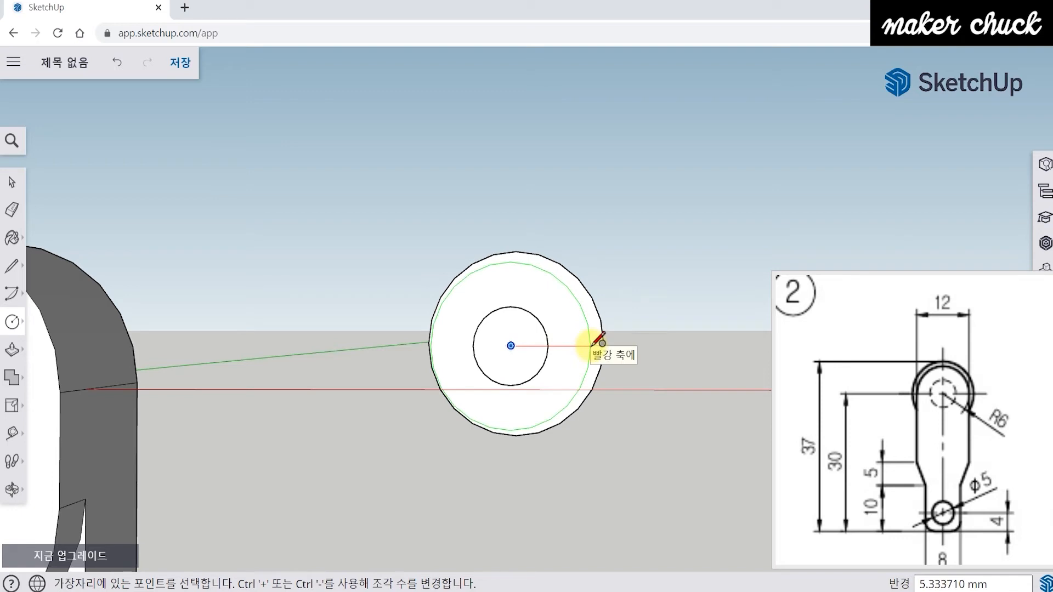
key("Return")
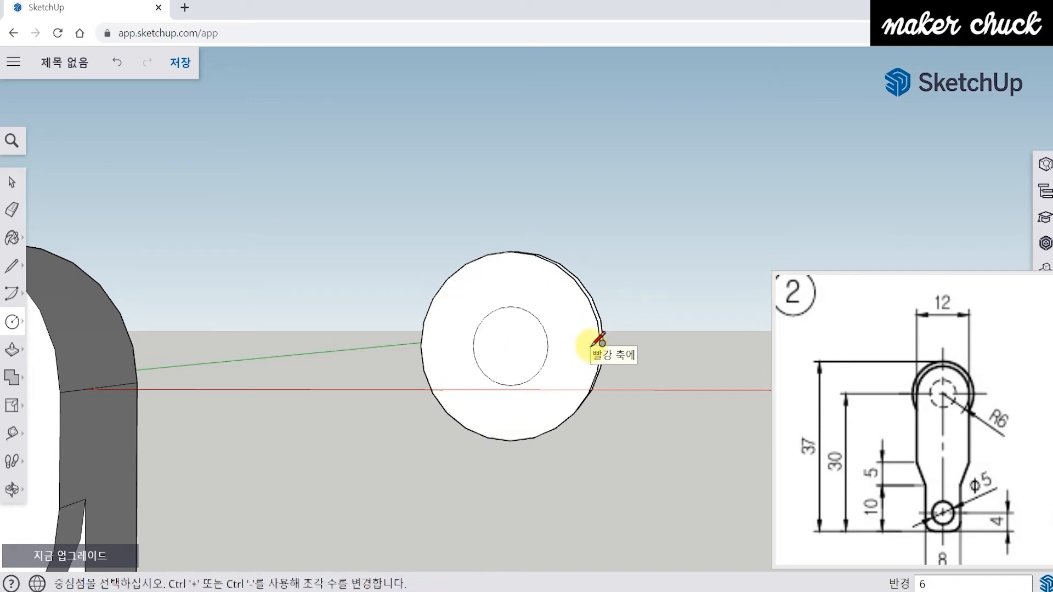
- Draw a horizontal radius line from the circle's centre to its edge and a 30 mm line straight down for the arm's side
mouse_move(558, 394)
middle_mouse_down()
mouse_move(574, 378)
mouse_move(562, 403)
middle_mouse_up()
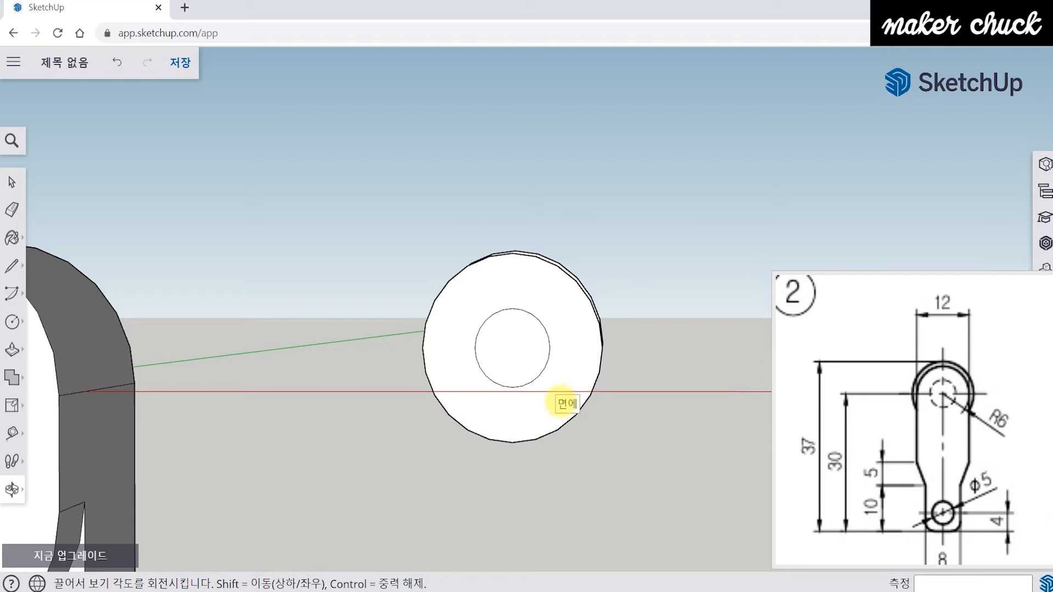
middle_click_drag(561, 403, 970, 404)
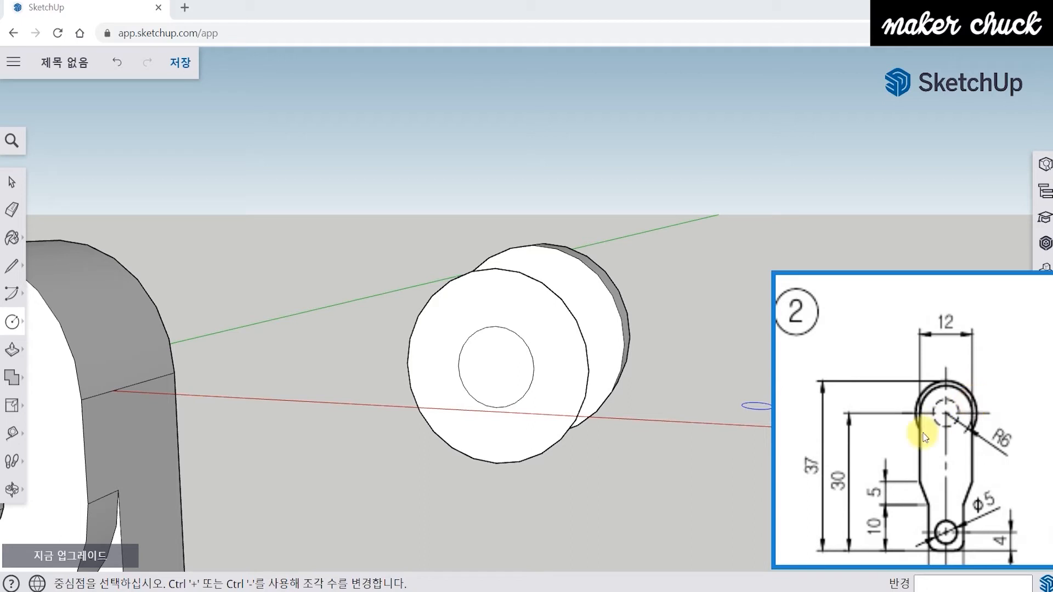
middle_click_drag(647, 433, 697, 384)
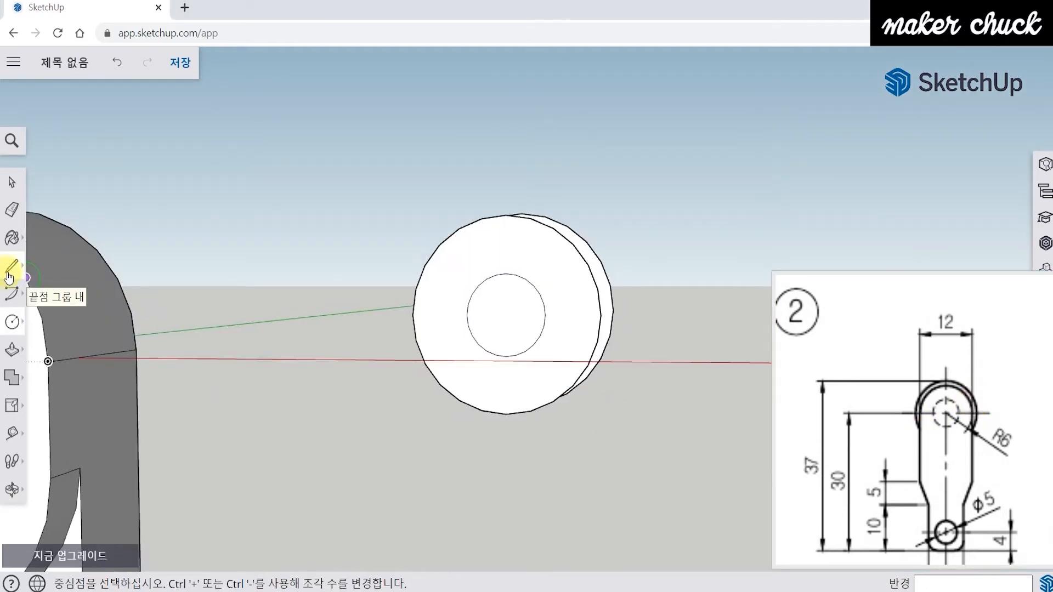
mouse_move(404, 446)
middle_mouse_down()
mouse_move(459, 447)
mouse_move(439, 395)
middle_mouse_up()
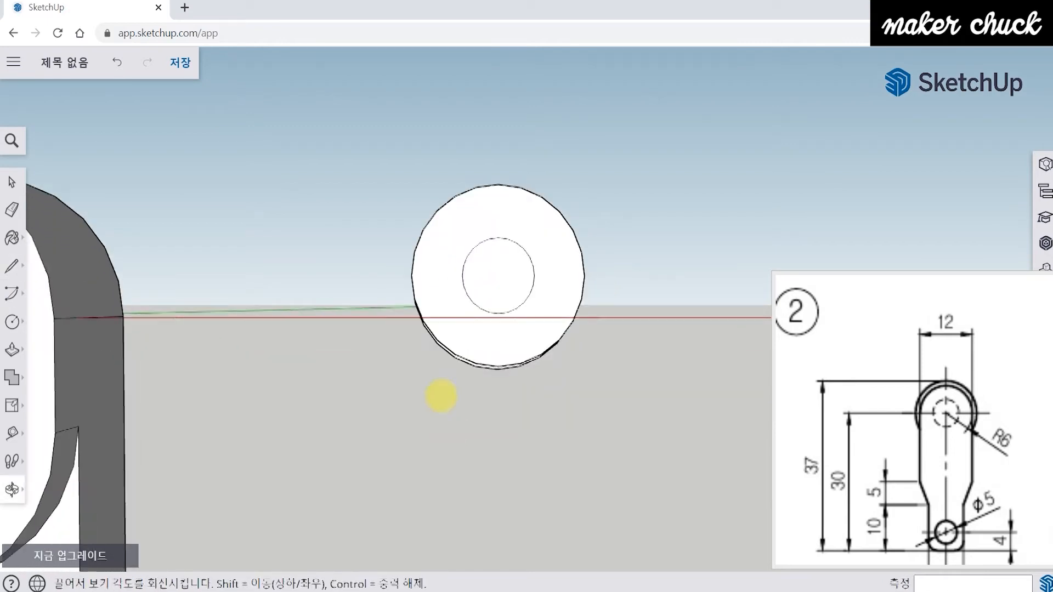
left_click(499, 265)
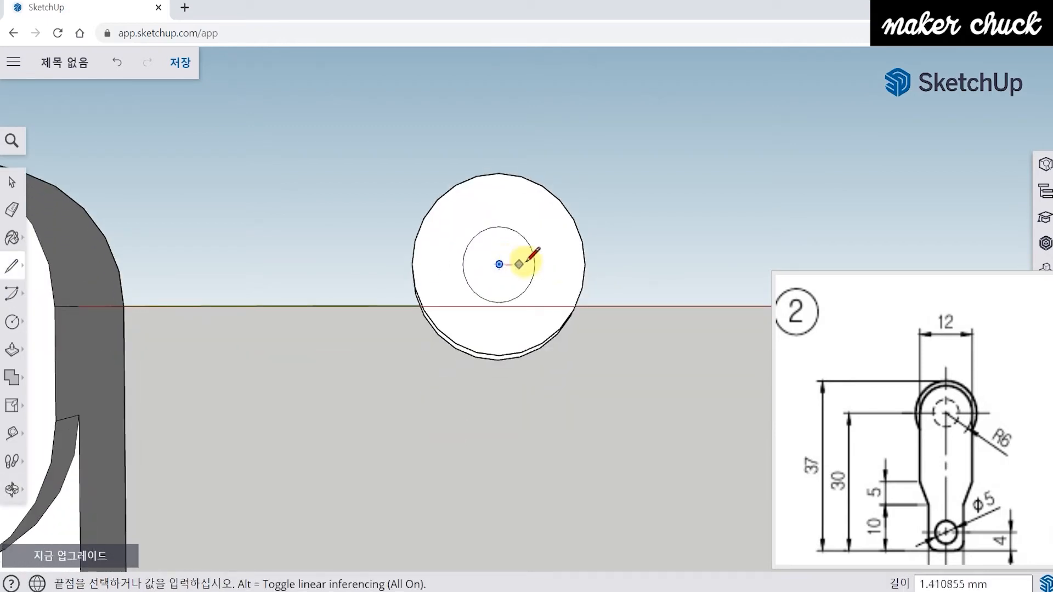
left_click(584, 265)
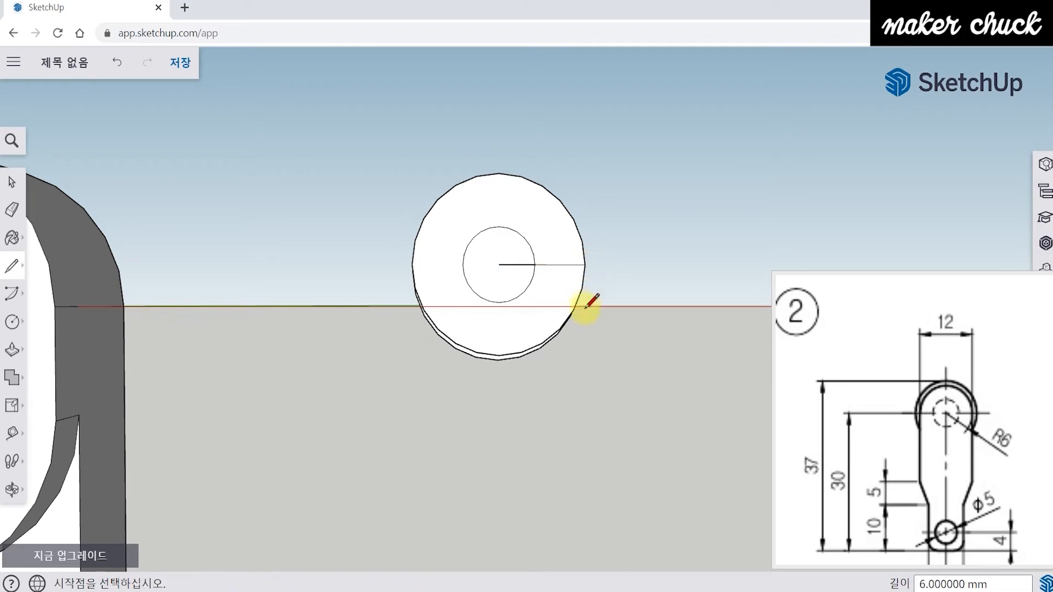
left_click(585, 266)
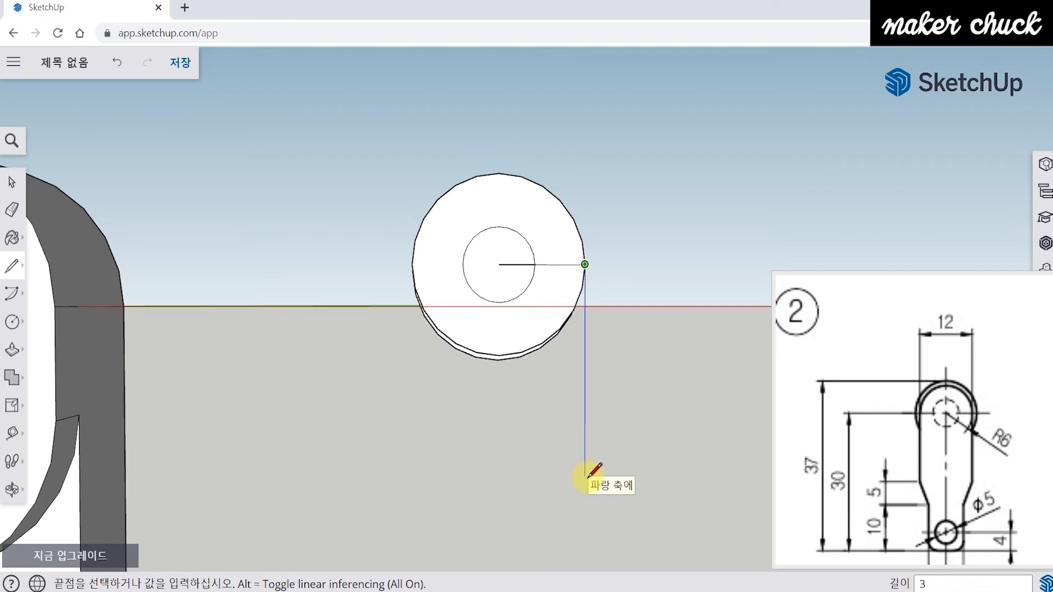
key("Return")
- Draw the arm's 12 mm bottom edge and close its outline with a vertical line up to the circle's opposite side
mouse_move(588, 476)
middle_mouse_down()
mouse_move(564, 435)
mouse_move(564, 482)
mouse_move(571, 322)
mouse_move(574, 411)
middle_mouse_up()
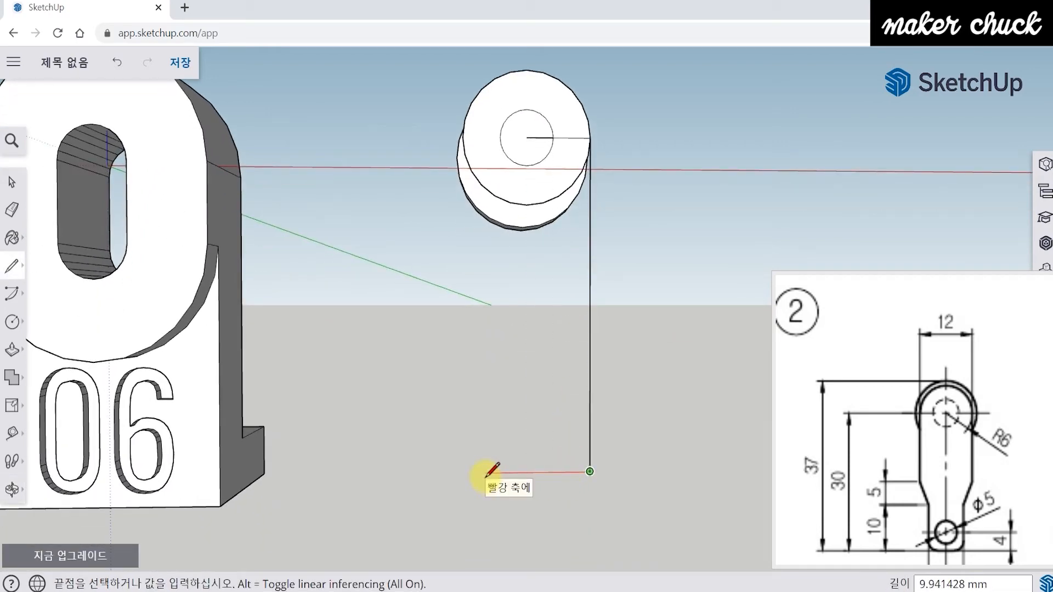
key("Return")
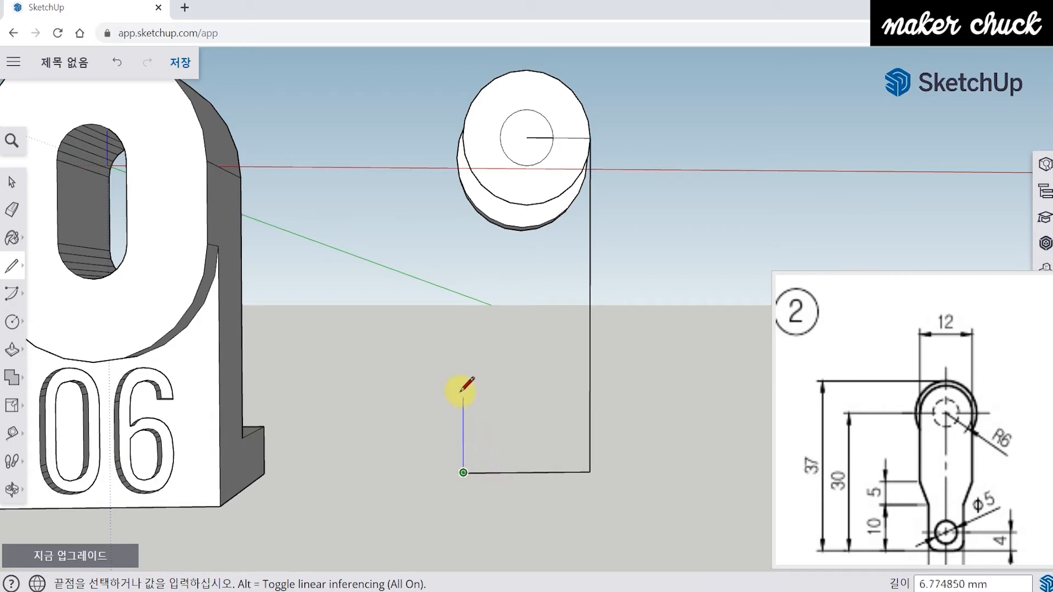
mouse_move(464, 305)
middle_mouse_down()
mouse_move(458, 340)
mouse_move(465, 311)
middle_mouse_up()
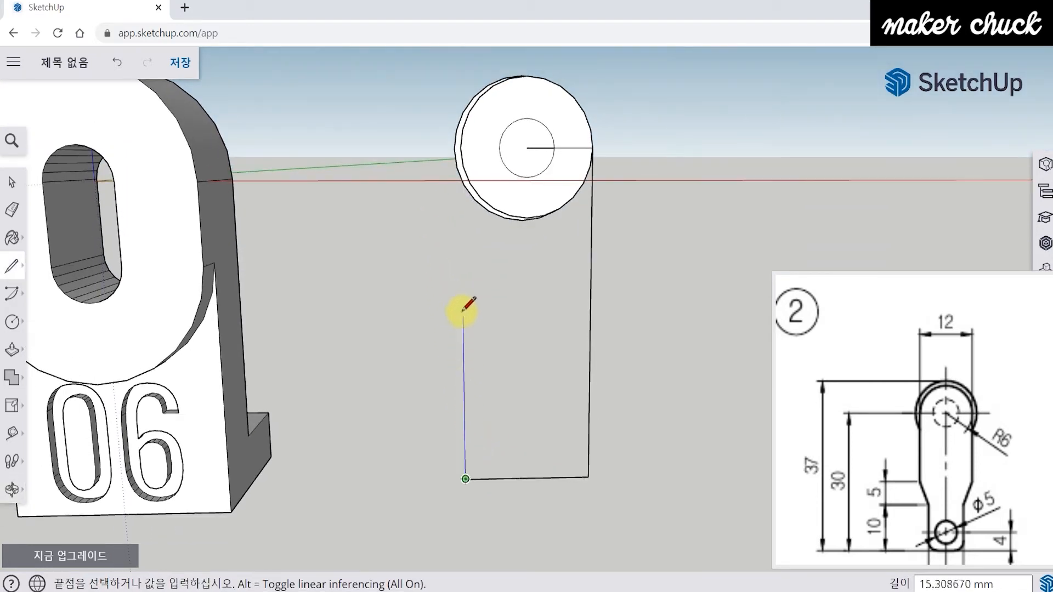
left_click(461, 147)
middle_click_drag(661, 394, 643, 408)
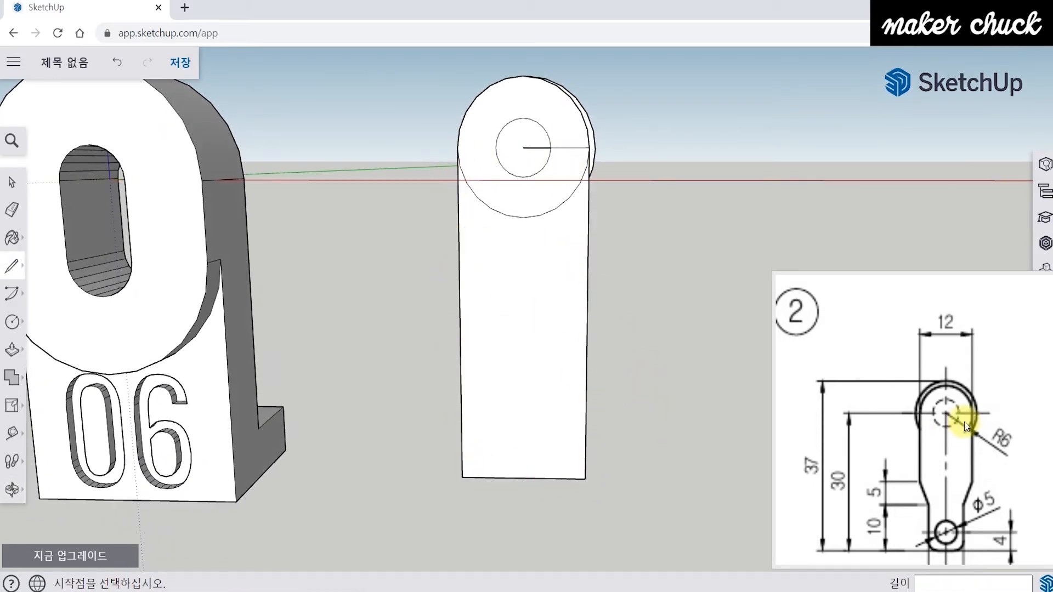
- Erase the radius line and the circle's lower arc from the arm's face, keeping the inner pin circle
left_click_drag(932, 466, 907, 393)
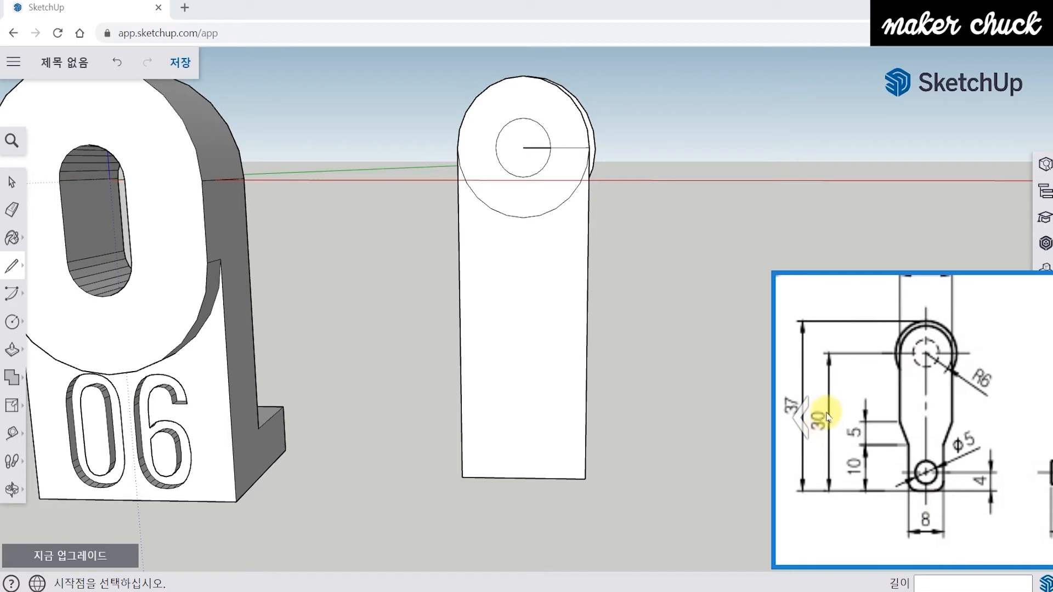
left_click_drag(830, 418, 886, 423)
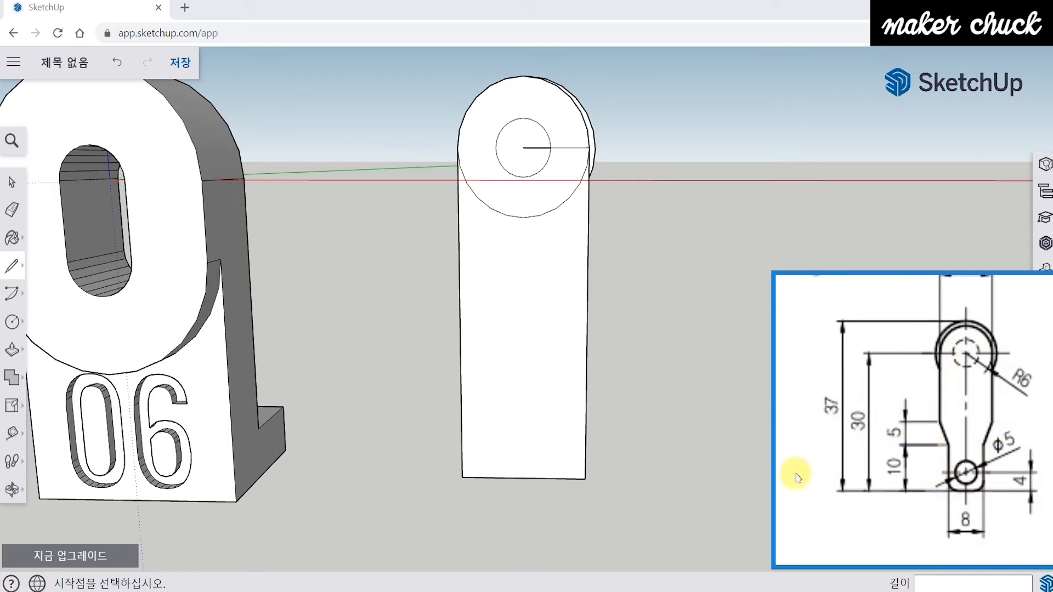
middle_click_drag(638, 382, 566, 465)
key("l")
middle_click_drag(466, 117, 532, 240)
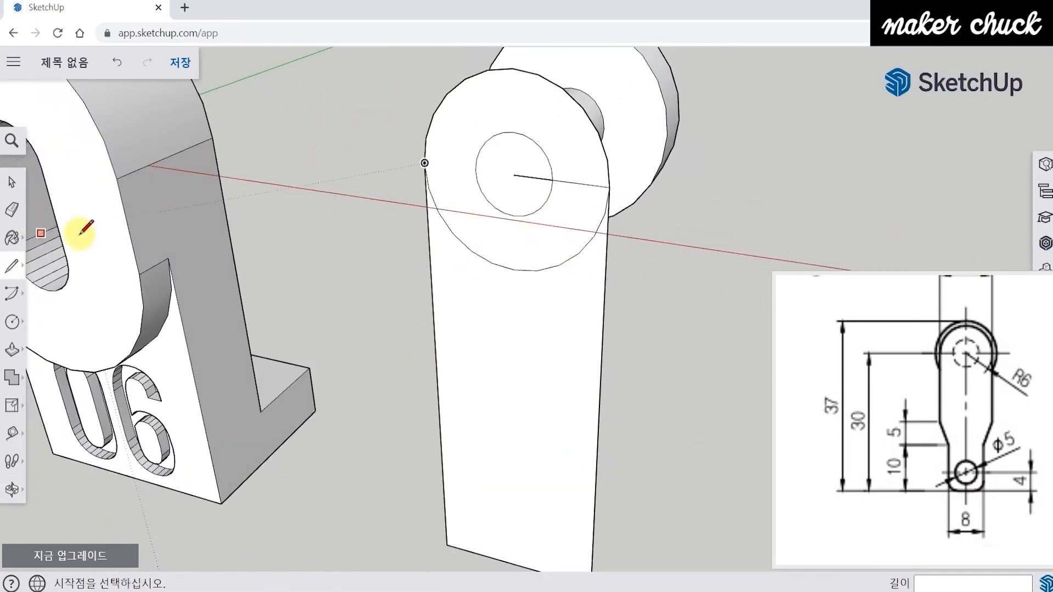
left_click(17, 218)
left_click(526, 177)
left_click(568, 182)
mouse_move(549, 267)
middle_mouse_down()
mouse_move(376, 275)
mouse_move(353, 263)
middle_mouse_up()
scroll(559, 291, "down", 5)
mouse_move(584, 341)
middle_mouse_down()
mouse_move(578, 362)
mouse_move(606, 363)
middle_mouse_up()
scroll(567, 376, "up", 4)
middle_click_drag(528, 414, 599, 373)
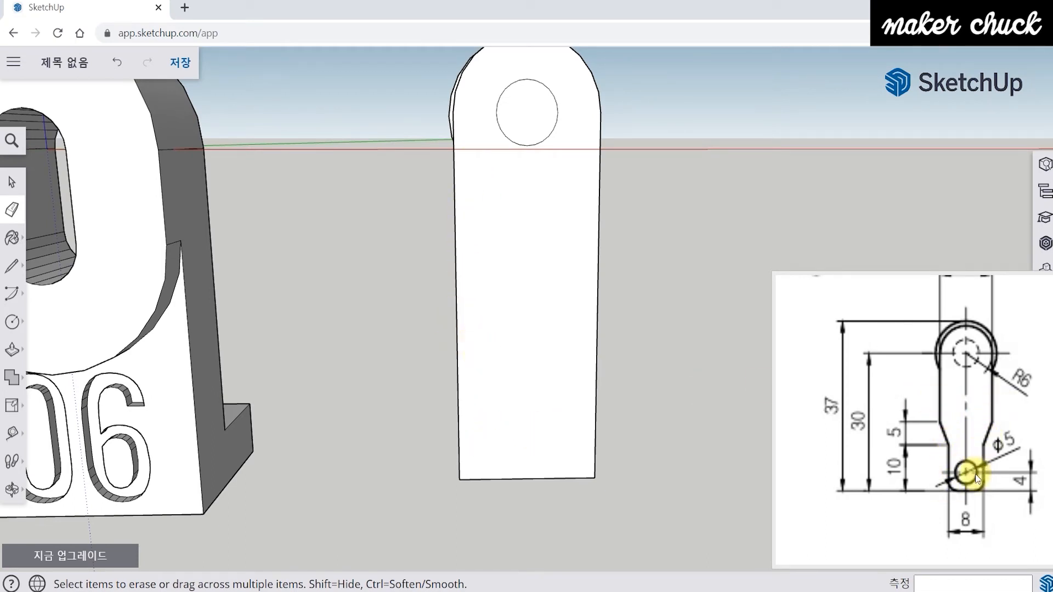
- Place a horizontal guide 10 mm above the arm's bottom edge with the Tape Measure
middle_click_drag(581, 359, 430, 341)
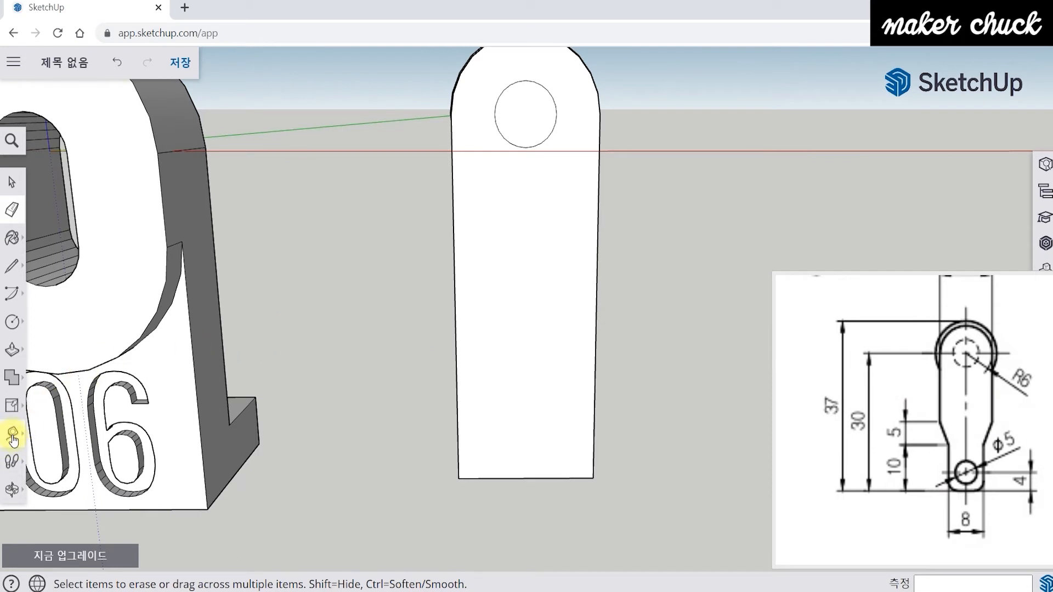
left_click(14, 438)
middle_click_drag(364, 423, 436, 451)
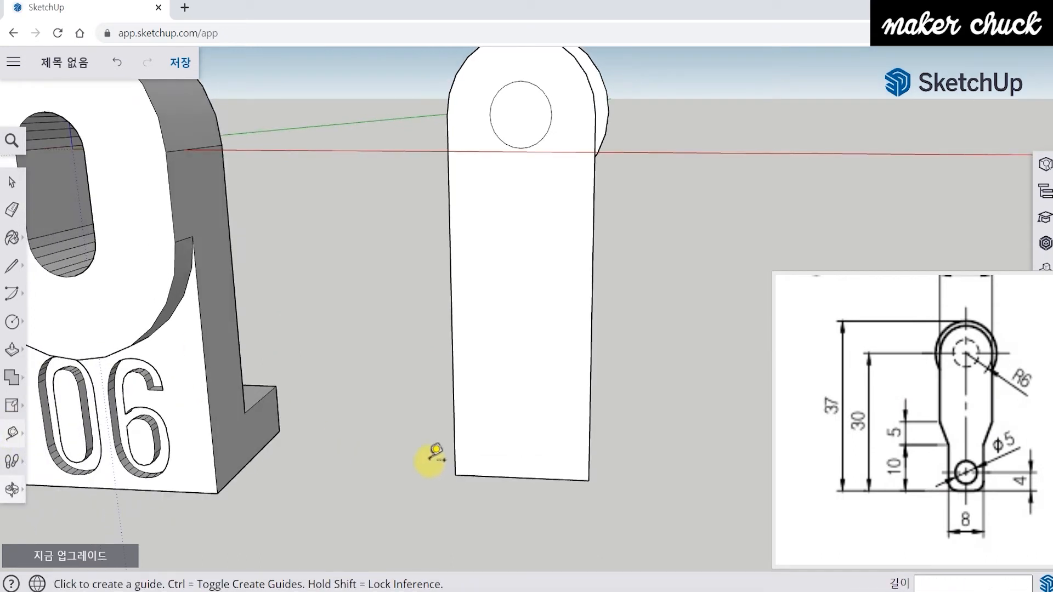
left_click(540, 475)
middle_click_drag(540, 444, 545, 477)
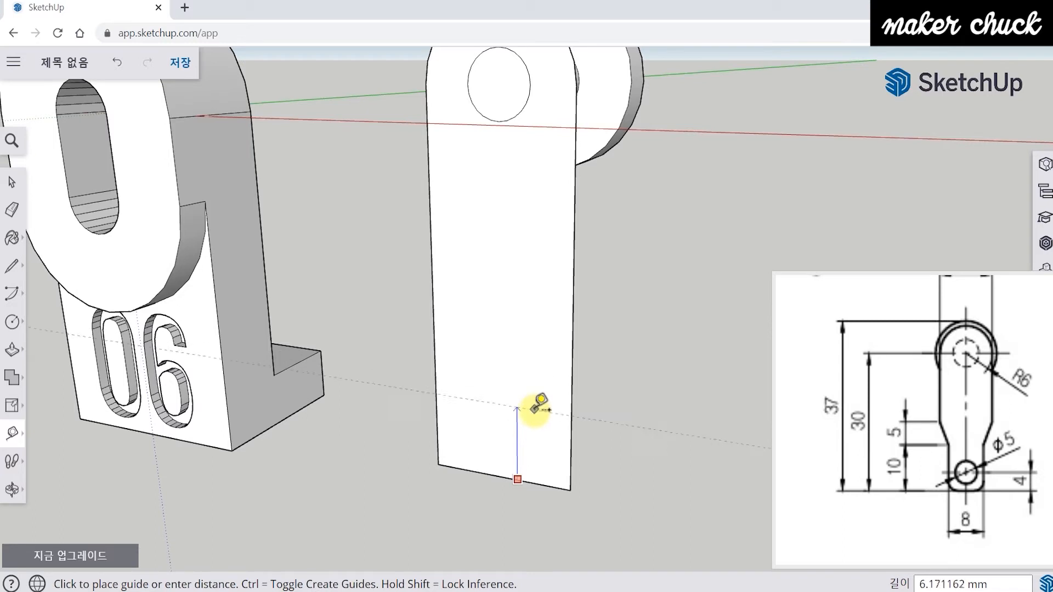
left_click(537, 375)
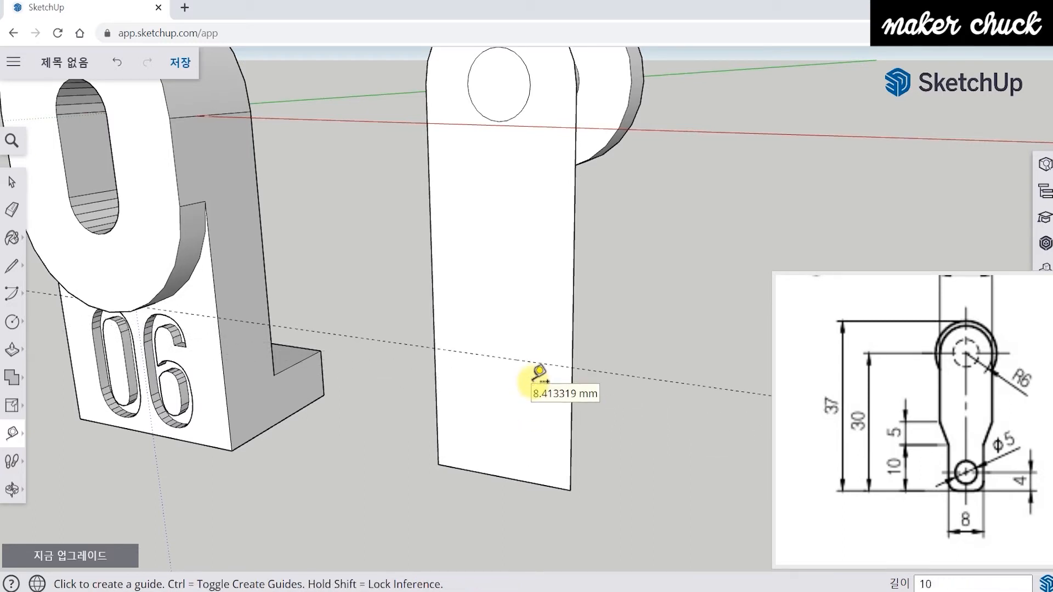
- Place a second horizontal guide 5 mm above the first one on the arm
left_click(528, 360)
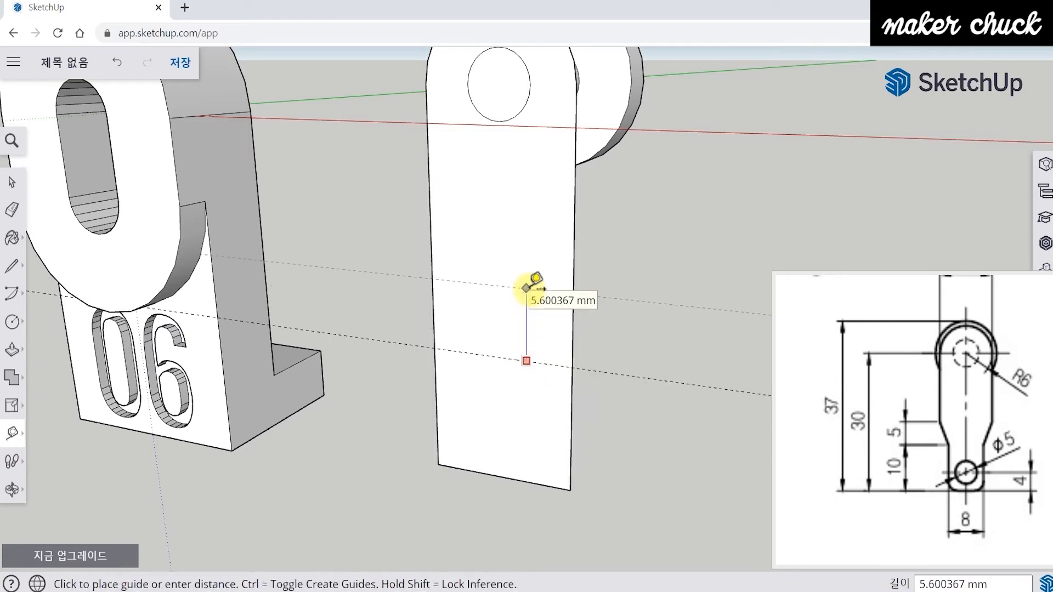
type("5")
key("Return")
middle_click_drag(536, 287, 826, 445)
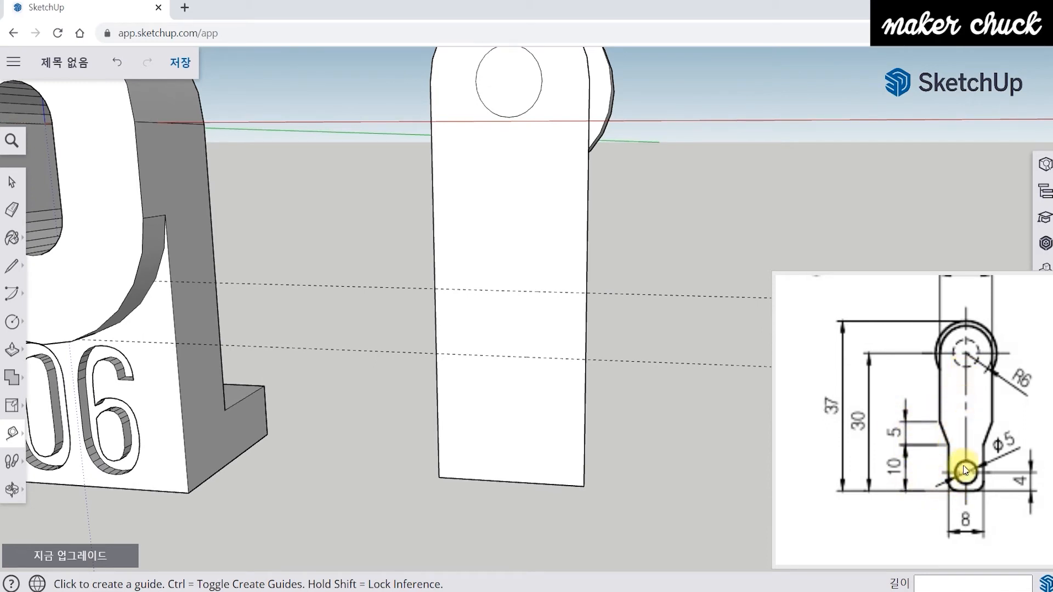
- Draw a vertical centre line from the midpoint of the arm's bottom edge up to a point below the pin circle
middle_click_drag(604, 409, 629, 477)
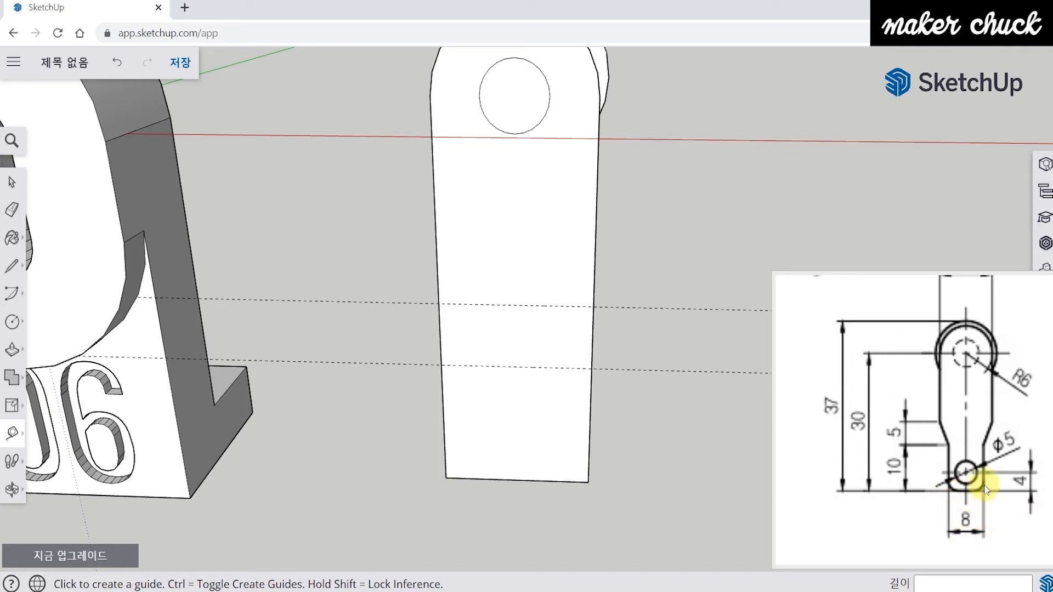
mouse_move(656, 508)
middle_mouse_down()
mouse_move(667, 423)
mouse_move(651, 442)
mouse_move(626, 415)
mouse_move(447, 395)
middle_mouse_up()
left_click(12, 266)
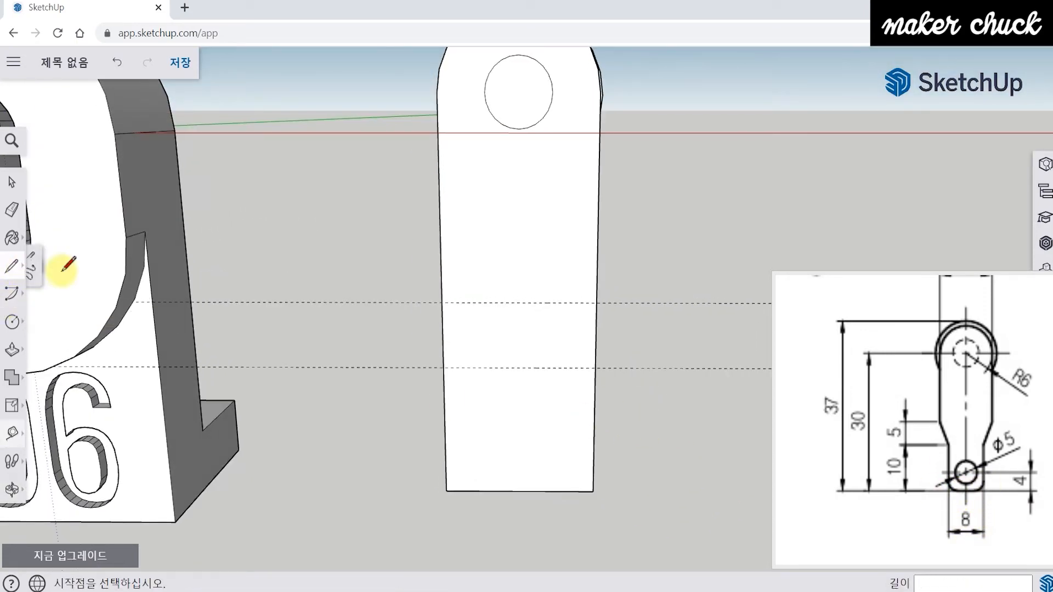
middle_click_drag(523, 89, 555, 99)
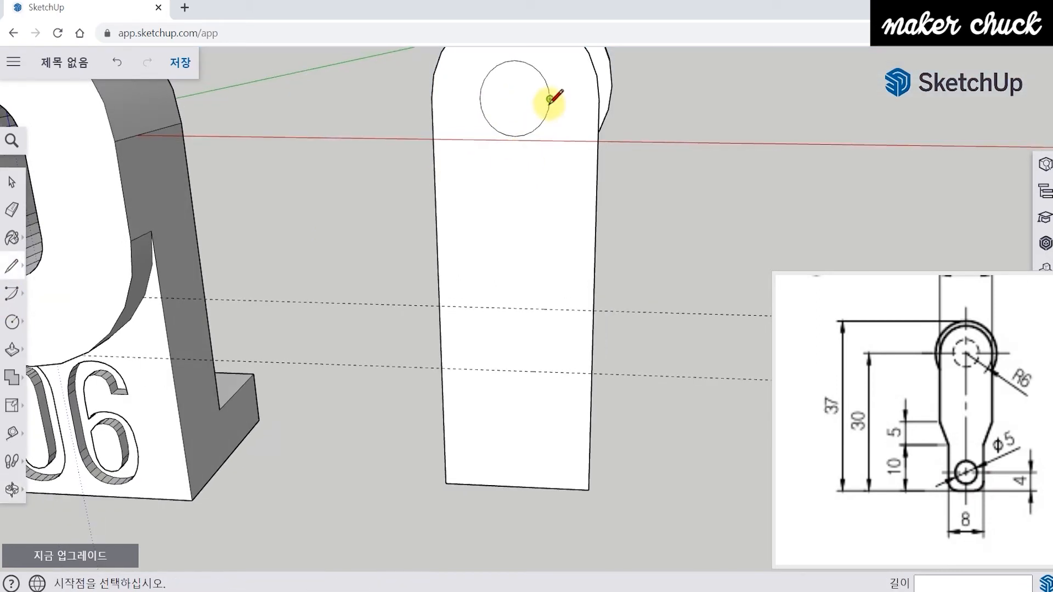
left_click(516, 486)
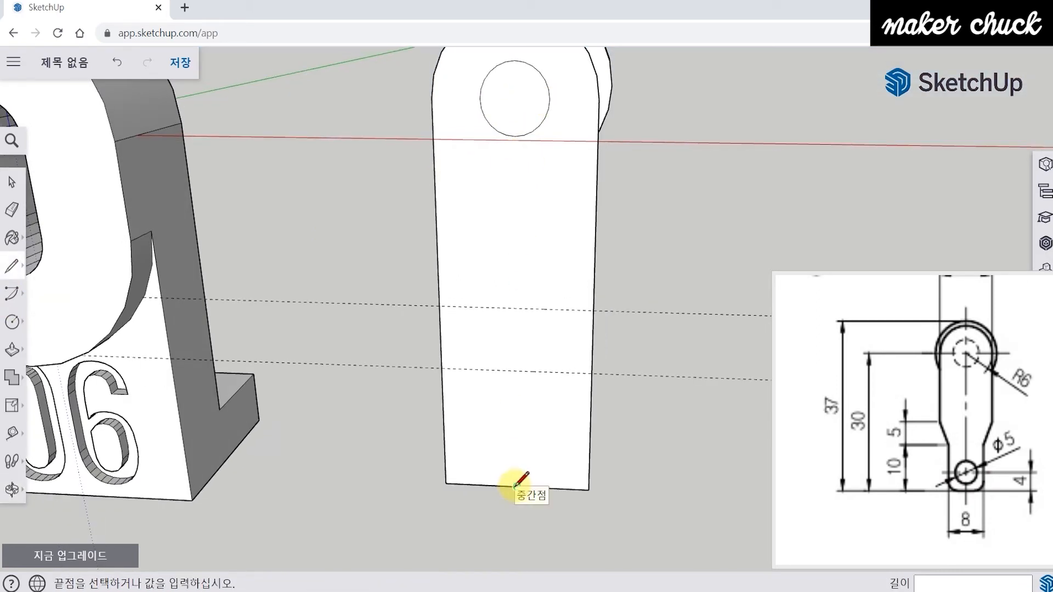
left_click(515, 198)
middle_click_drag(529, 283, 529, 189)
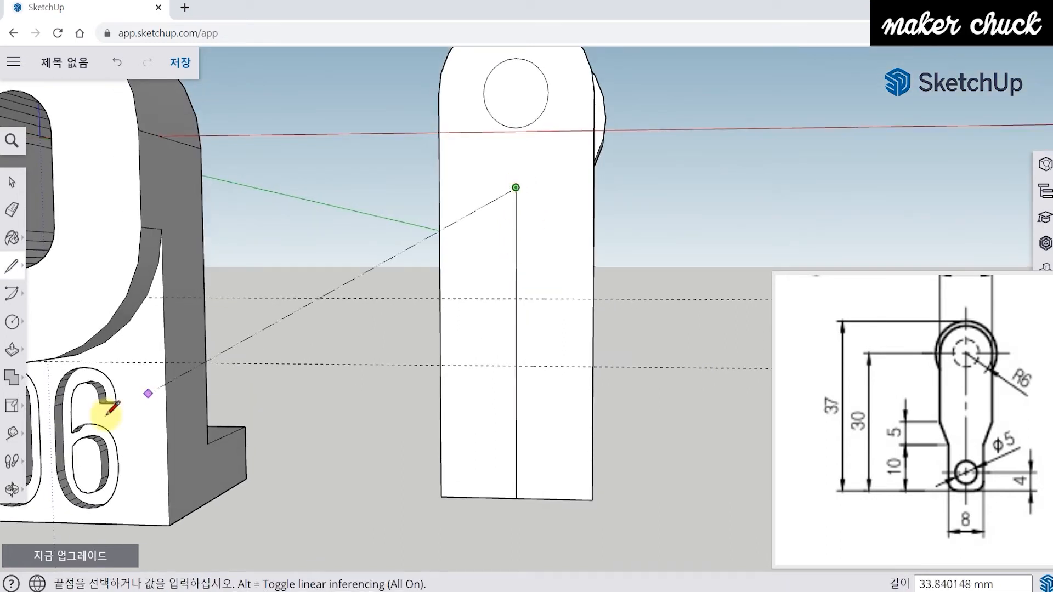
key("space")
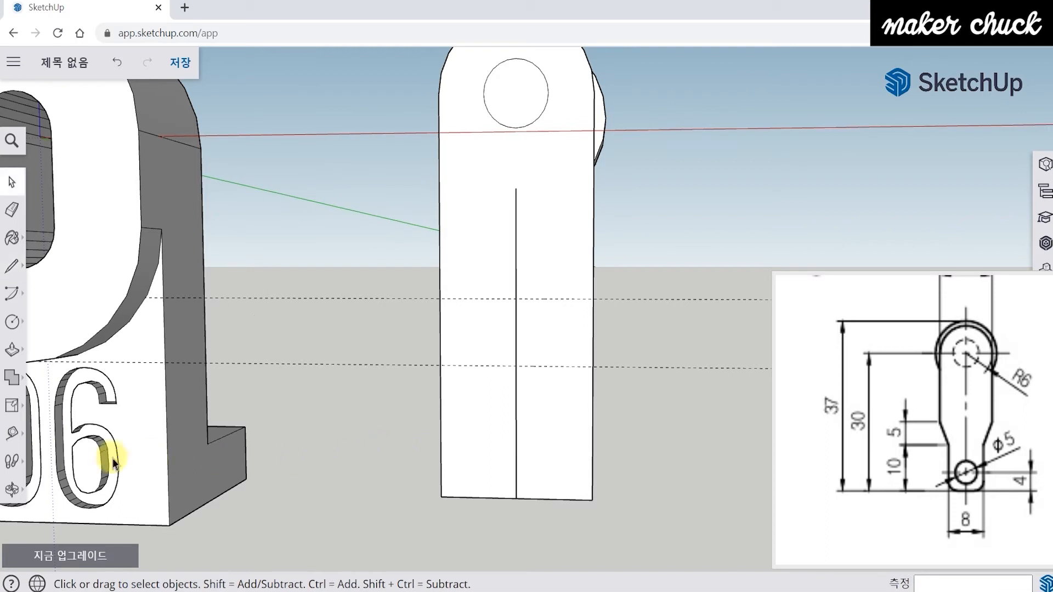
- Place two vertical guides, each offset 4 mm from the arm's centre line, one on either side
left_click(11, 439)
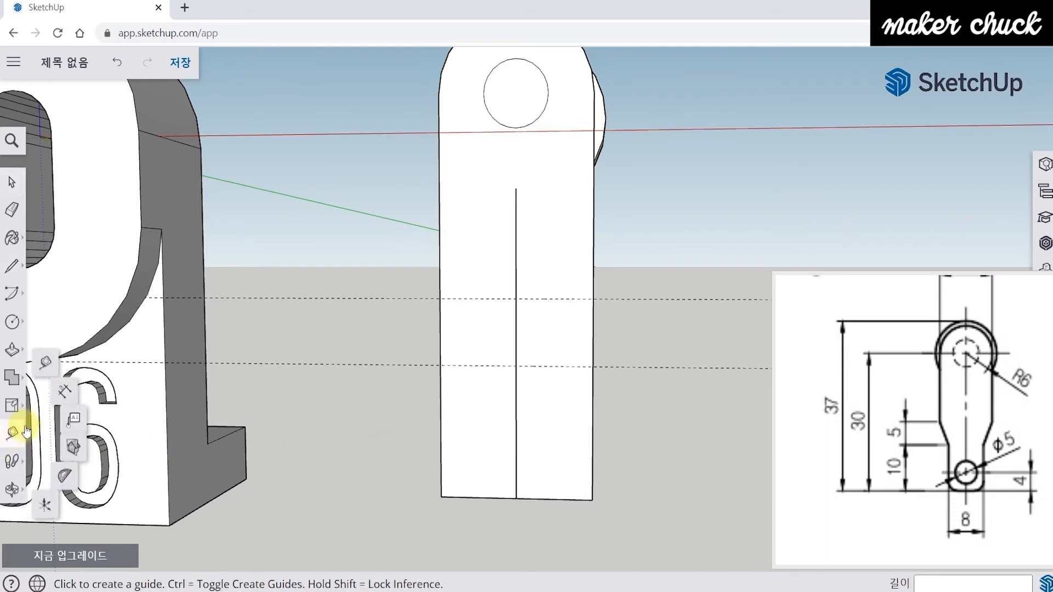
left_click(516, 393)
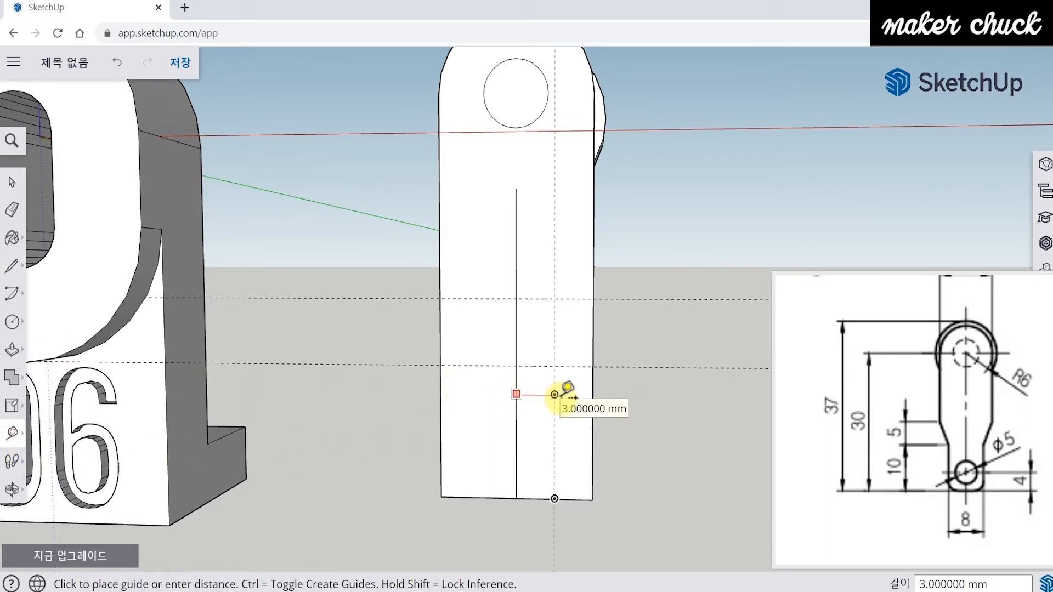
type("4")
key("Return")
left_click(516, 404)
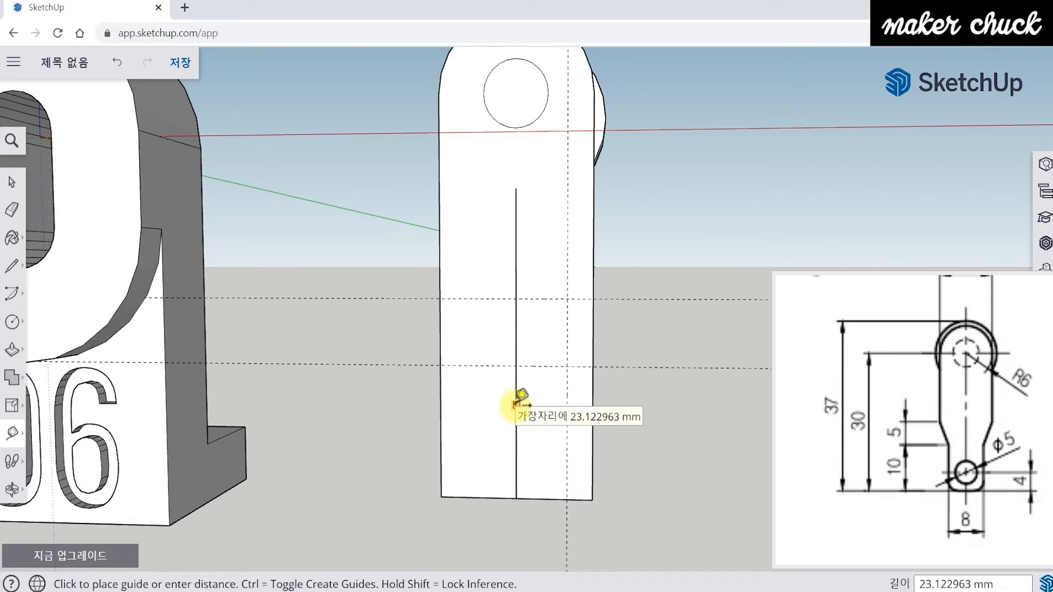
type("4")
key("Return")
middle_click_drag(489, 404, 556, 494)
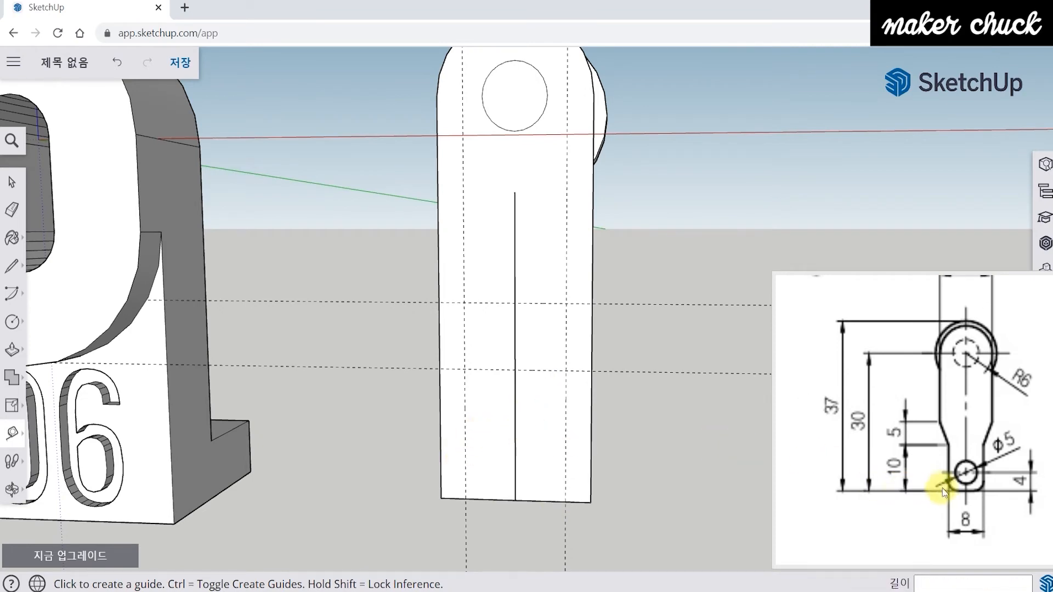
- Draw the arm's left taper between the guide intersections and continue it straight down 10 mm to the bottom edge with the Line tool
middle_click_drag(644, 482, 639, 474)
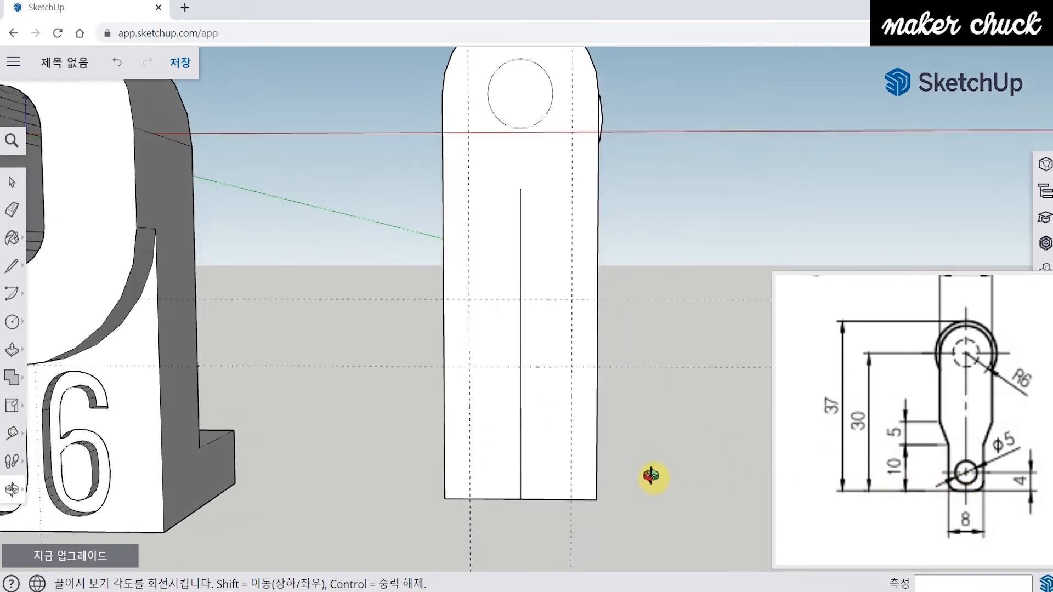
left_click(11, 266)
left_click(50, 248)
middle_click_drag(388, 330, 392, 356)
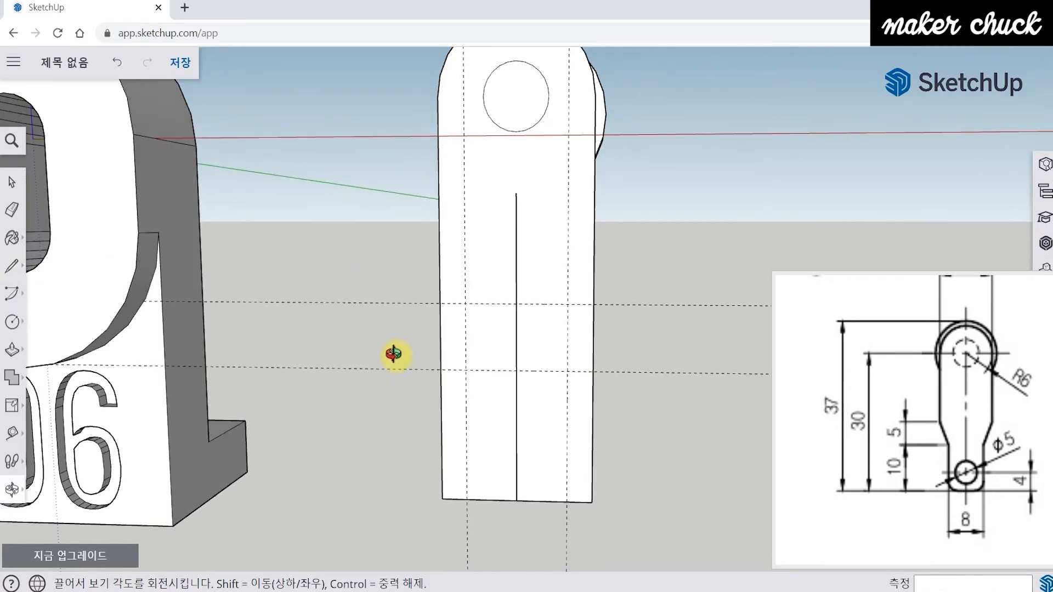
left_click(439, 302)
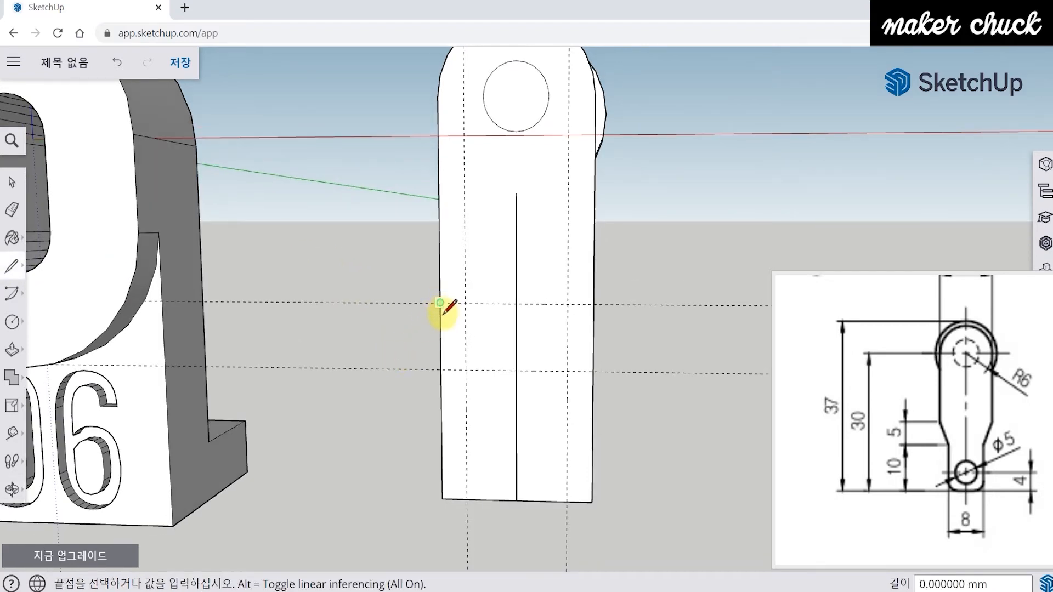
left_click(465, 369)
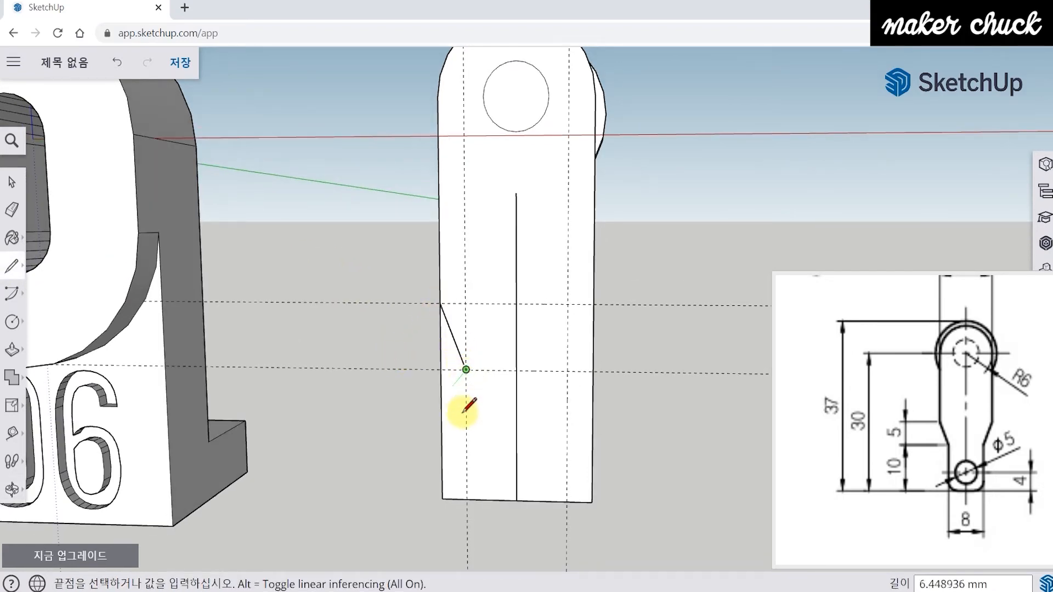
left_click(466, 498)
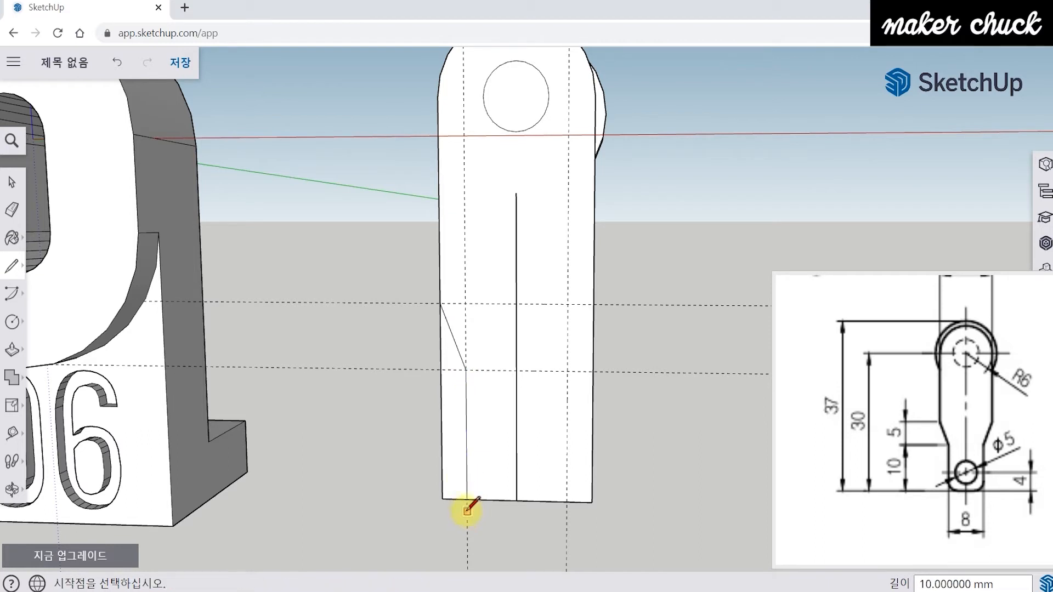
- Draw the matching taper on the arm's right side and continue it straight down along the guide to the bottom edge
middle_click_drag(542, 442, 570, 451)
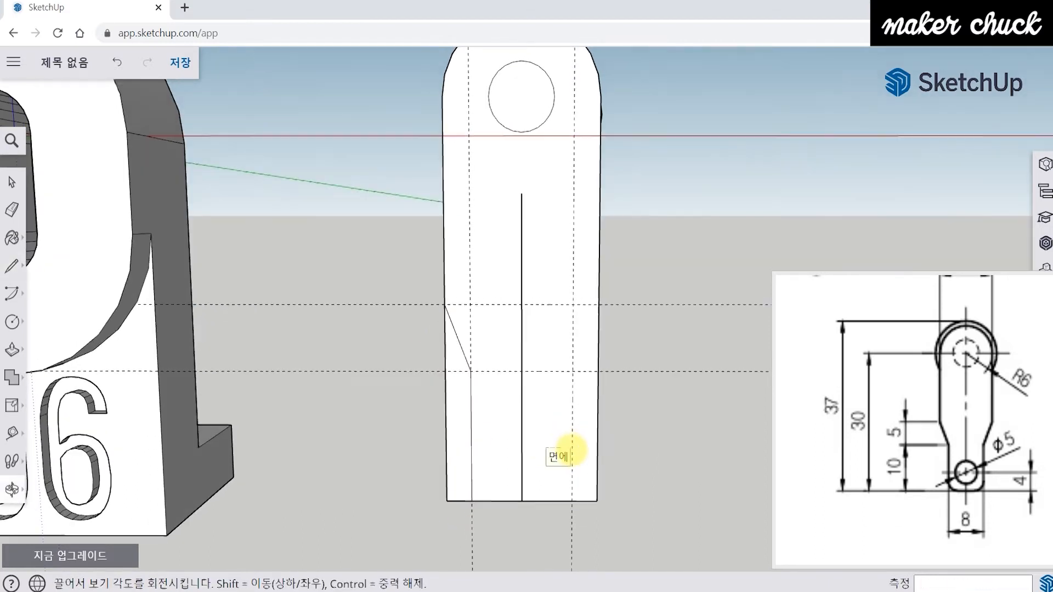
left_click(599, 304)
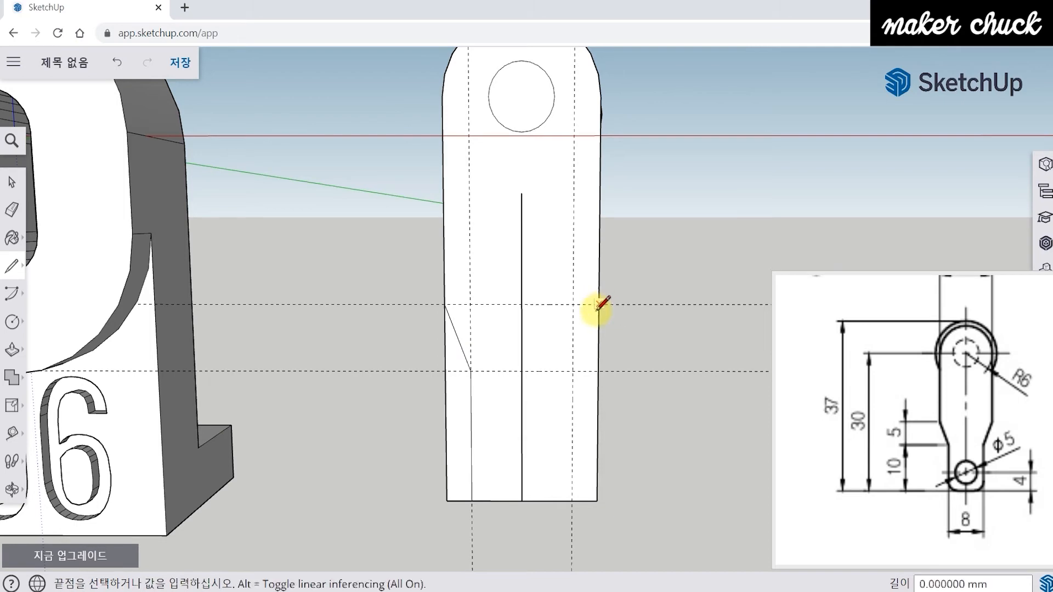
left_click(573, 371)
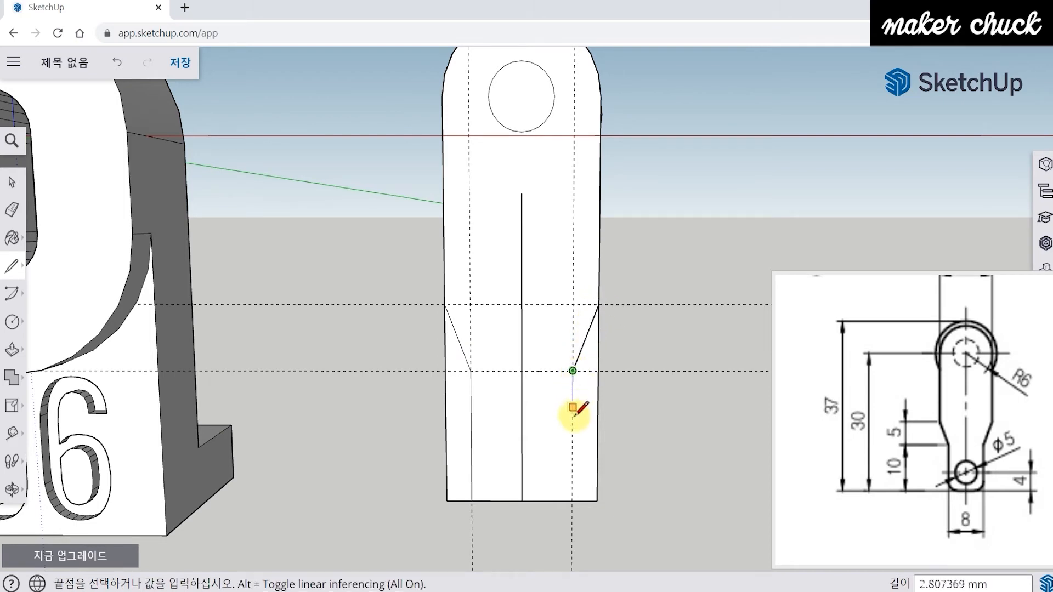
left_click(572, 499)
middle_click_drag(645, 422, 630, 446)
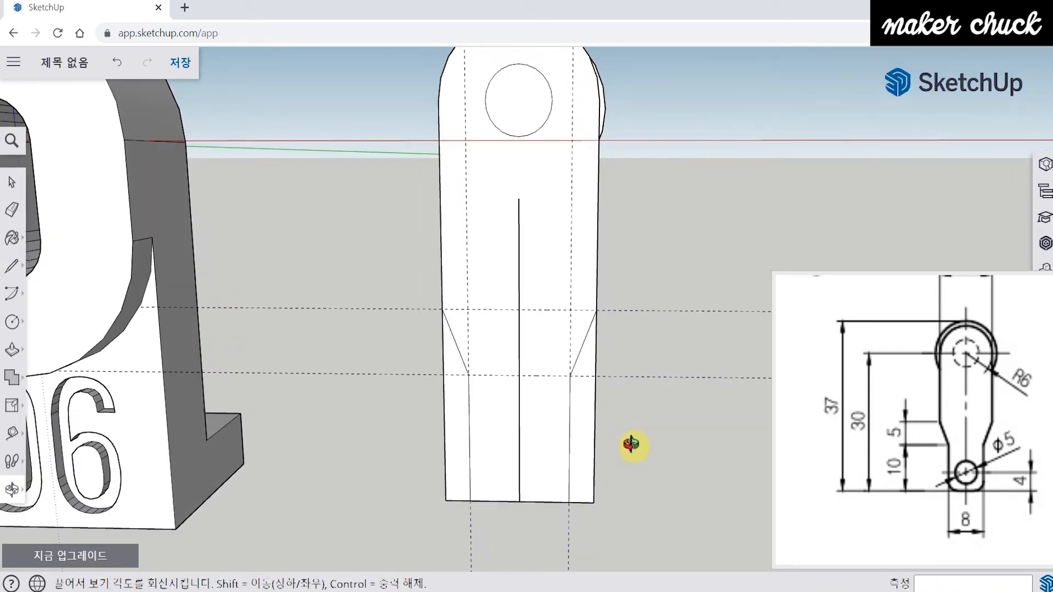
- Erase the arm's centre line, all guides and the surplus outer strips beside the narrowed lower end
left_click(12, 210)
left_click(519, 302)
mouse_move(573, 309)
left_mouse_down()
mouse_move(481, 308)
mouse_move(495, 371)
mouse_move(527, 381)
left_mouse_up()
left_click_drag(592, 504, 453, 503)
mouse_move(646, 517)
middle_mouse_down()
mouse_move(629, 500)
mouse_move(542, 510)
middle_mouse_up()
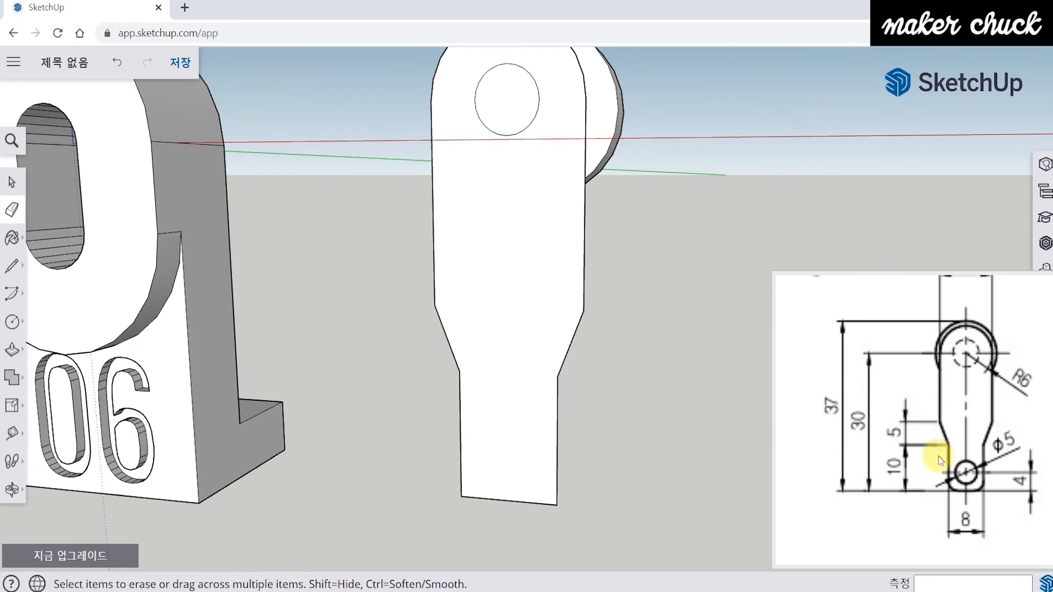
- Examine the reference drawing's side view, isometric view and rounding note for the arm's lower end
mouse_move(677, 340)
middle_mouse_down()
mouse_move(689, 371)
mouse_move(715, 332)
mouse_move(613, 458)
middle_mouse_up()
mouse_move(951, 515)
left_mouse_down()
mouse_move(920, 461)
mouse_move(832, 477)
left_mouse_up()
left_click_drag(1012, 433, 921, 435)
left_click_drag(1030, 449, 904, 451)
scroll(945, 446, "down", 4)
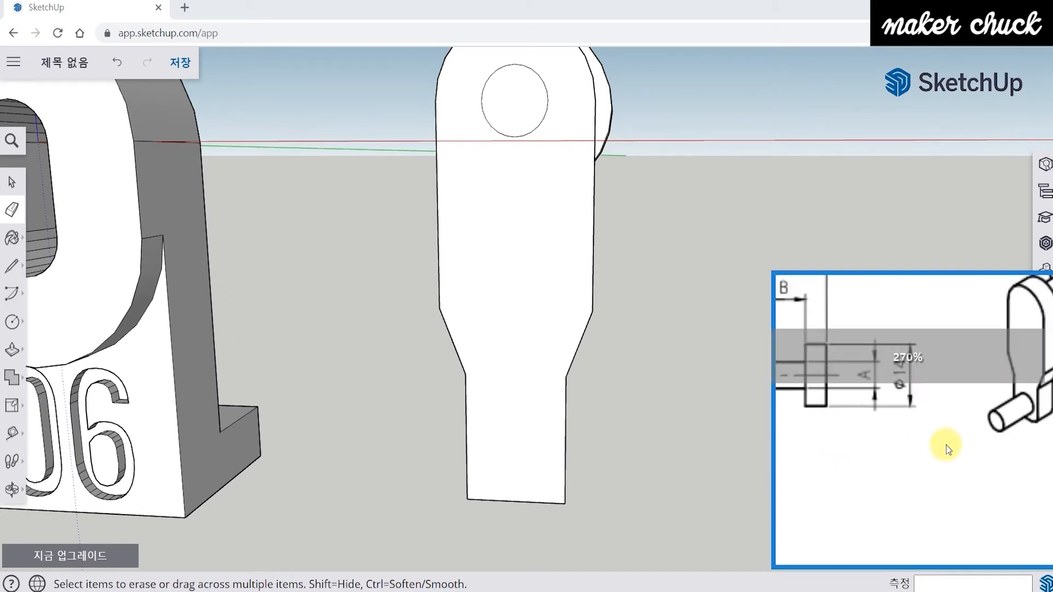
left_click_drag(998, 438, 977, 437)
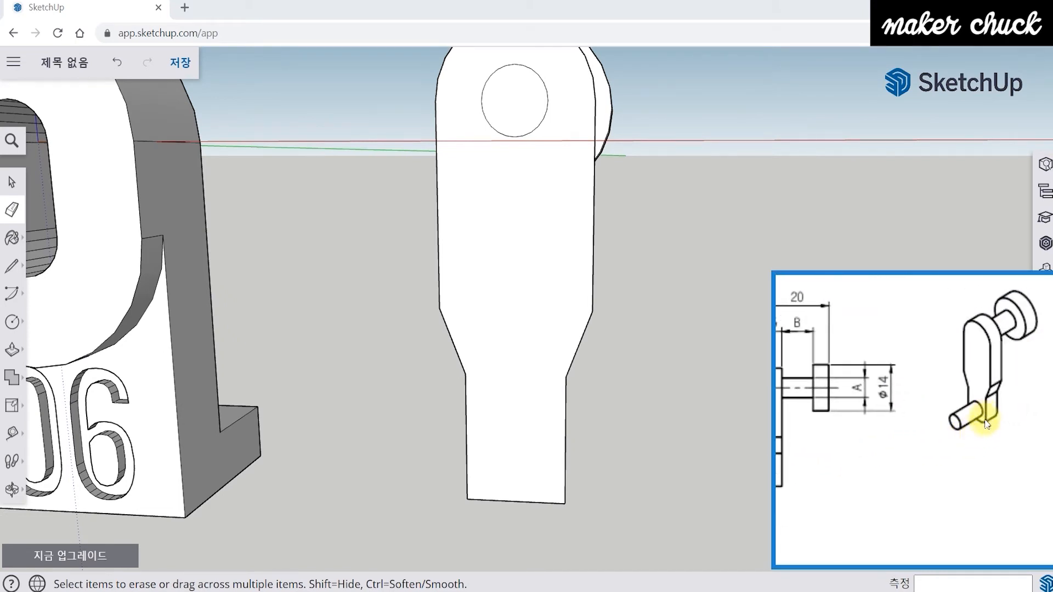
left_click_drag(893, 444, 1004, 420)
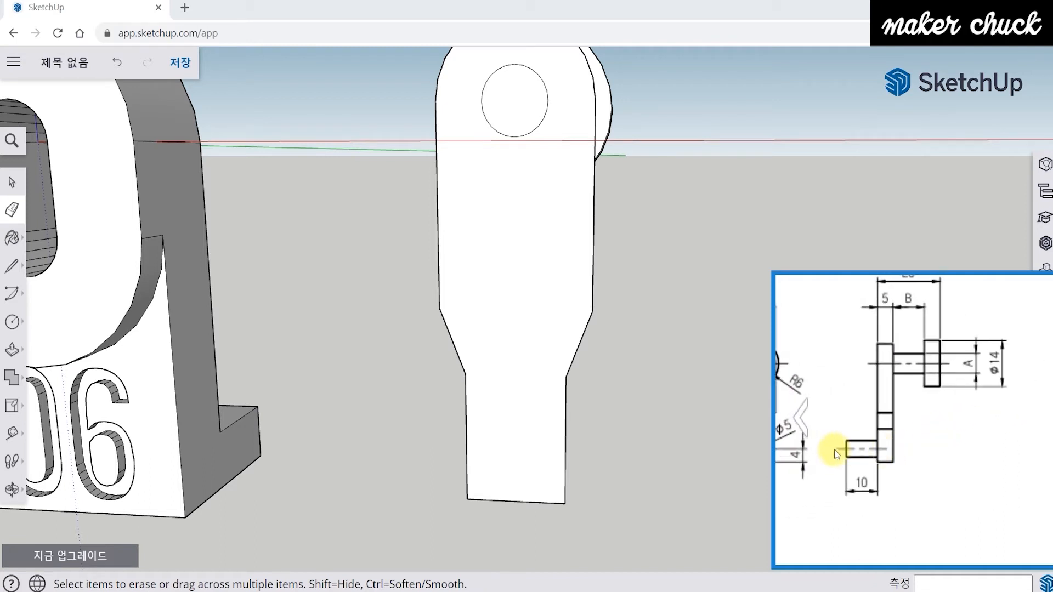
mouse_move(793, 483)
left_mouse_down()
mouse_move(959, 440)
mouse_move(872, 430)
left_mouse_up()
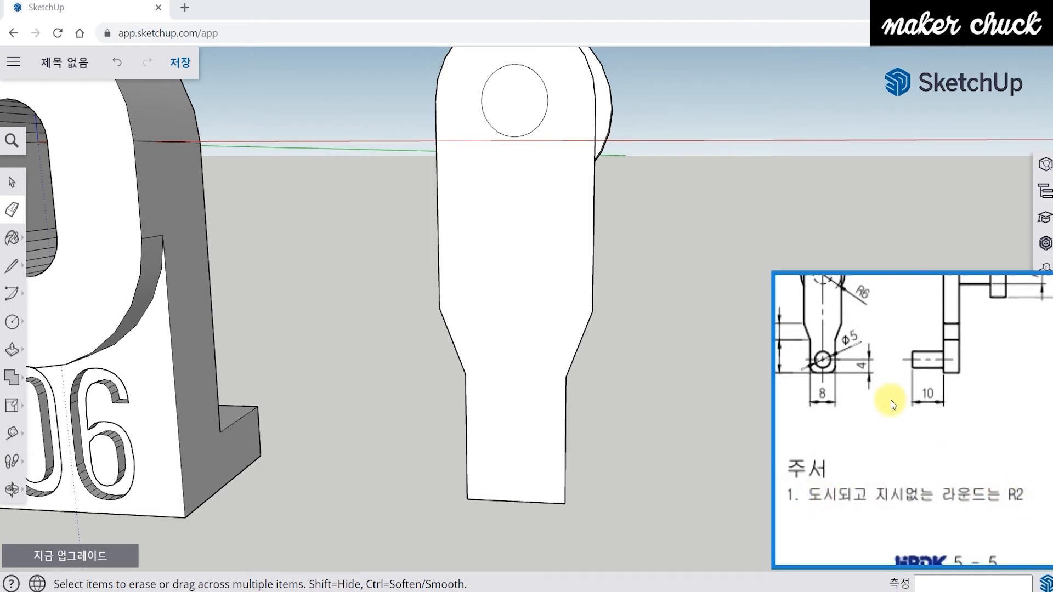
scroll(871, 419, "up", 5)
left_click_drag(867, 419, 903, 433)
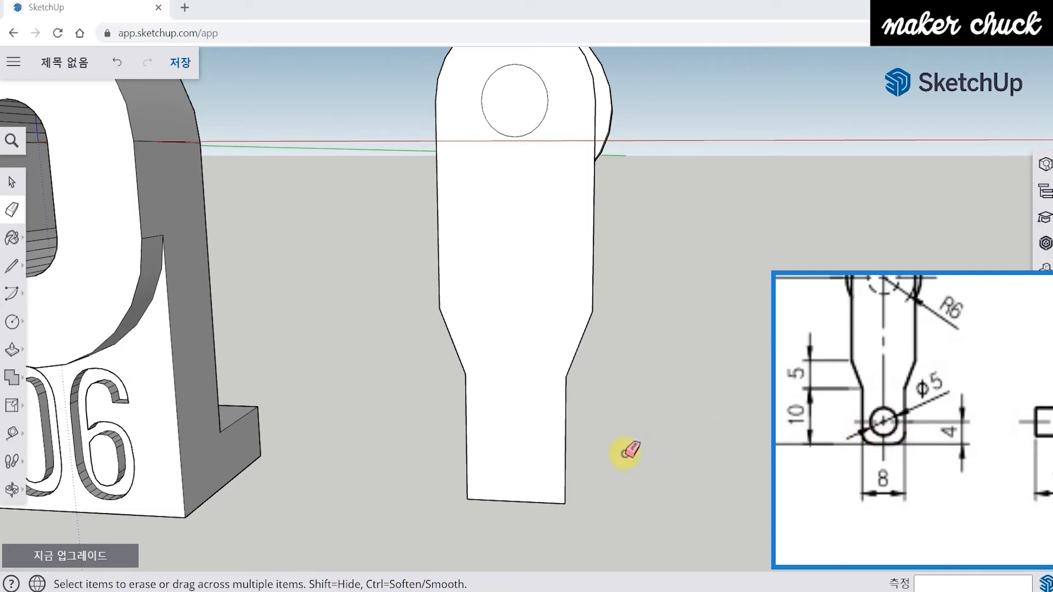
- Place a horizontal guide 2 mm above the arm's bottom edge with the Tape Measure
middle_click_drag(629, 450, 471, 397)
left_click(14, 445)
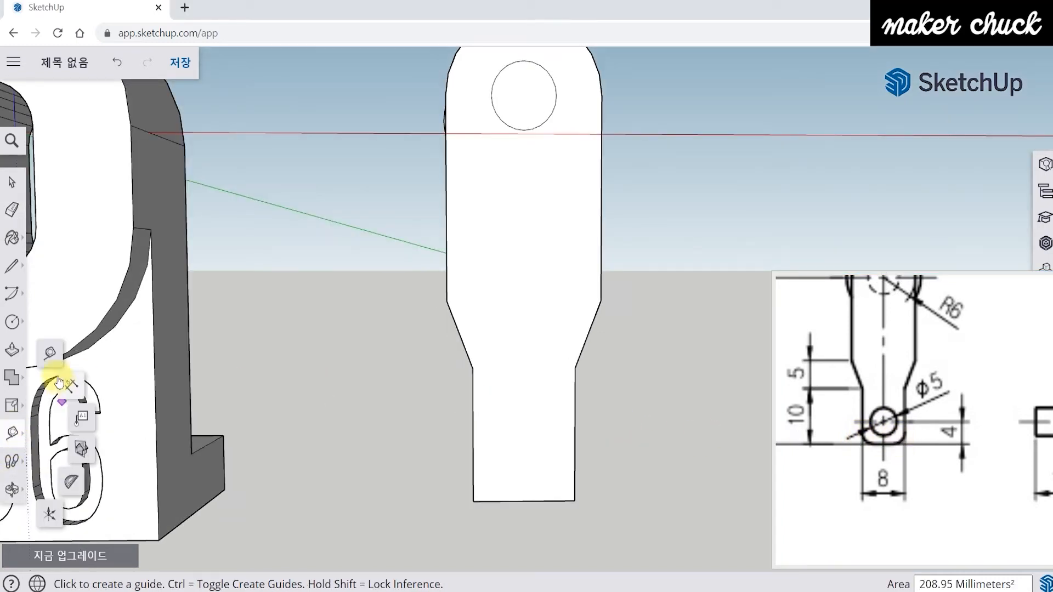
middle_click_drag(293, 441, 454, 472)
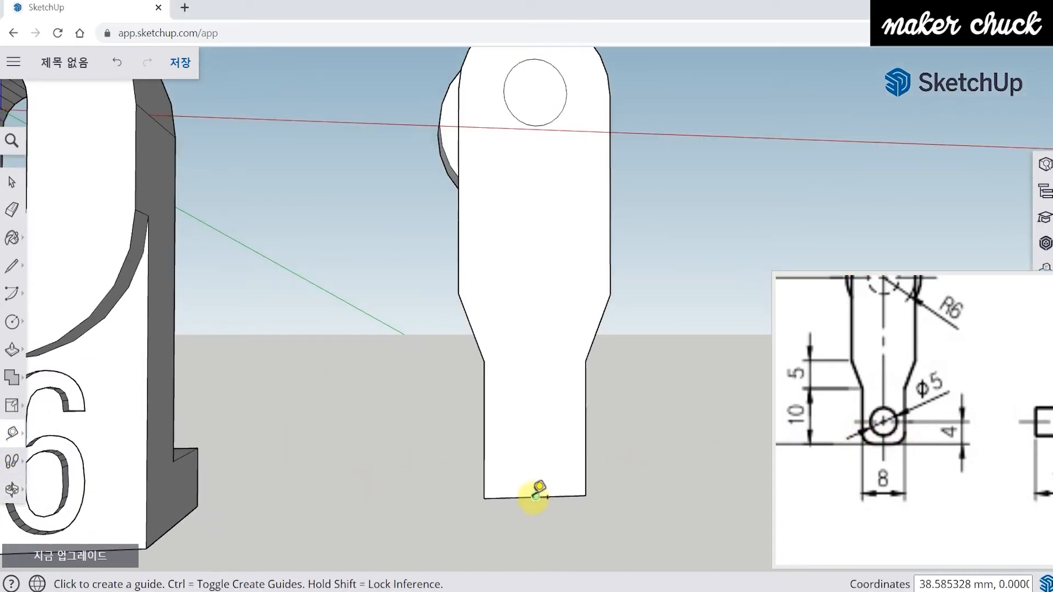
left_click(536, 497)
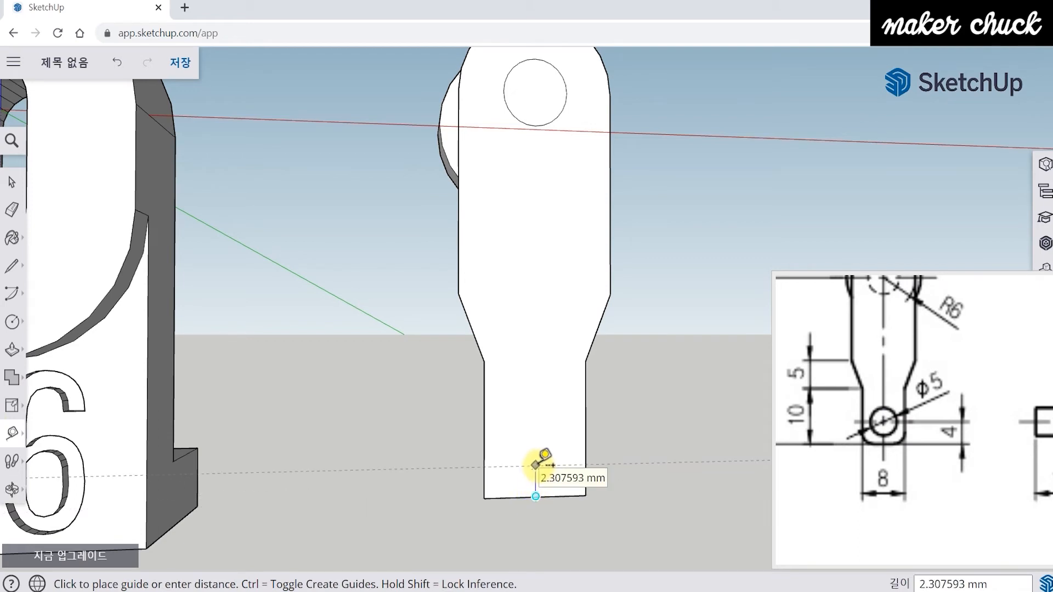
type("2")
key("Return")
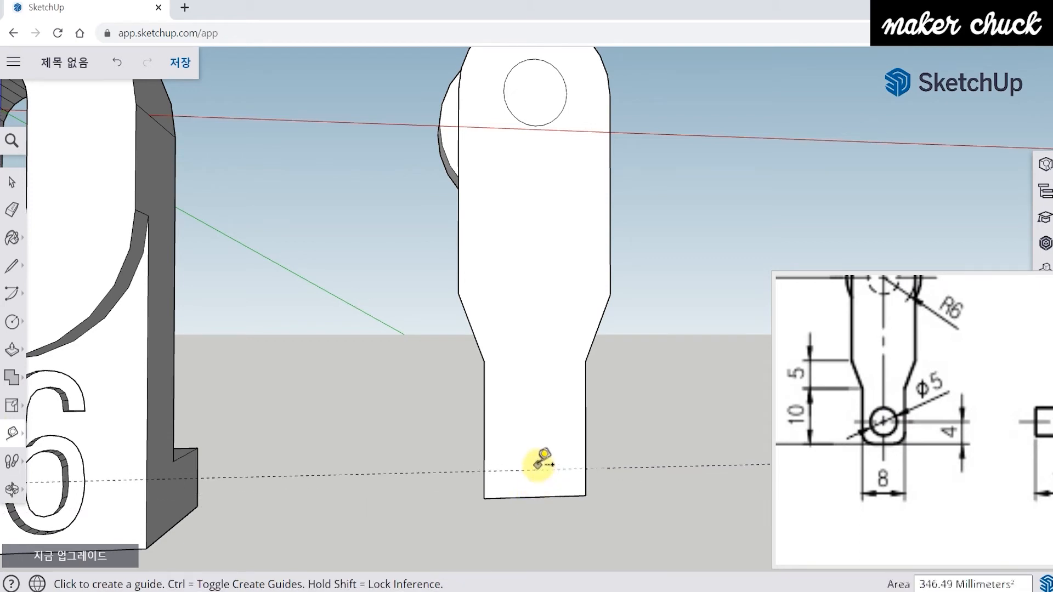
- Place two vertical guides on the arm's narrow end, each 2 mm inward from one of its side edges
left_click(484, 450)
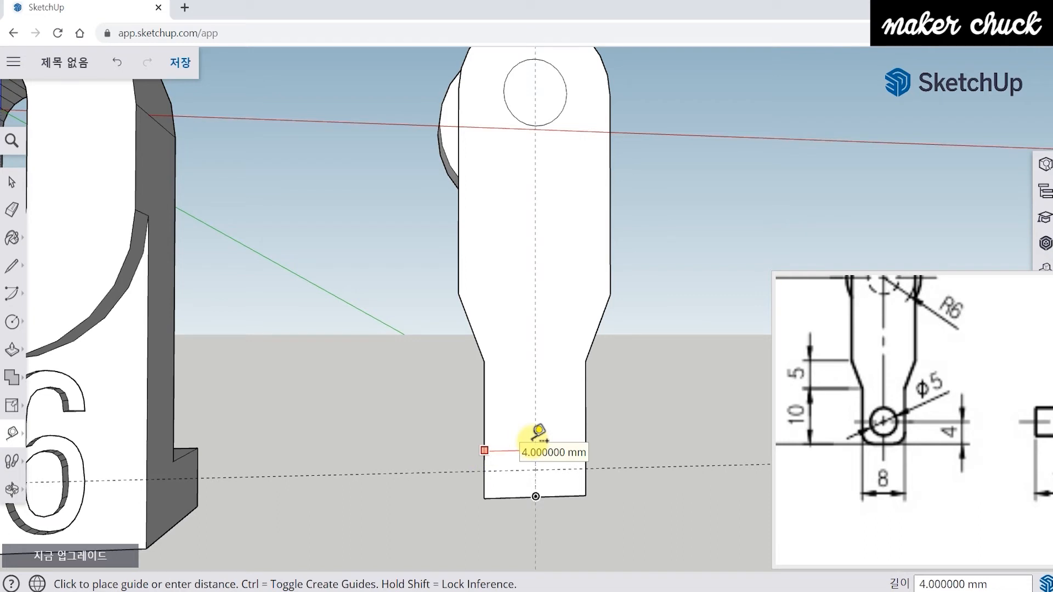
type("2")
key("Return")
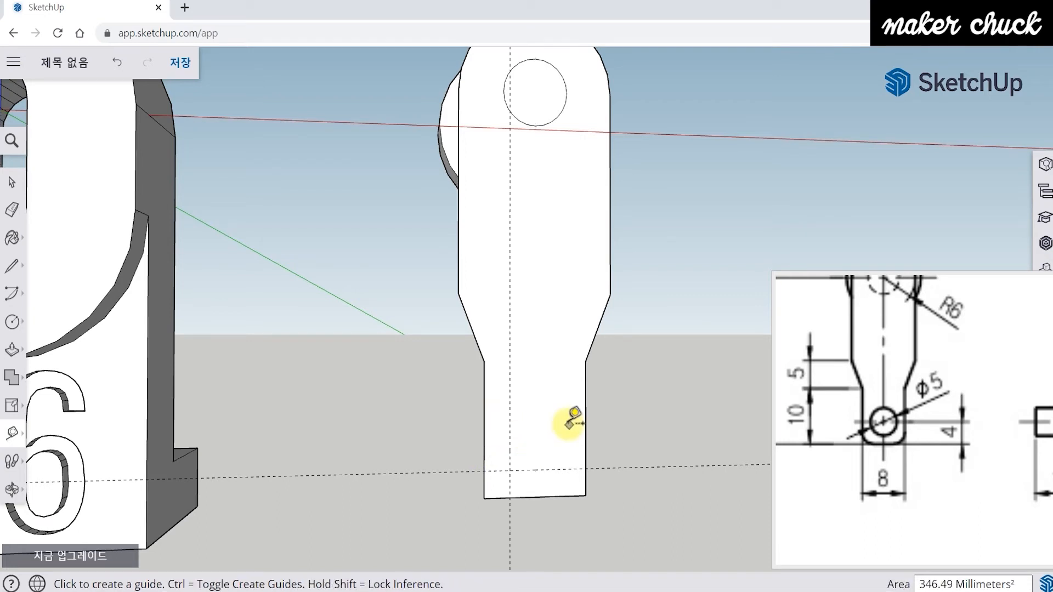
left_click(585, 427)
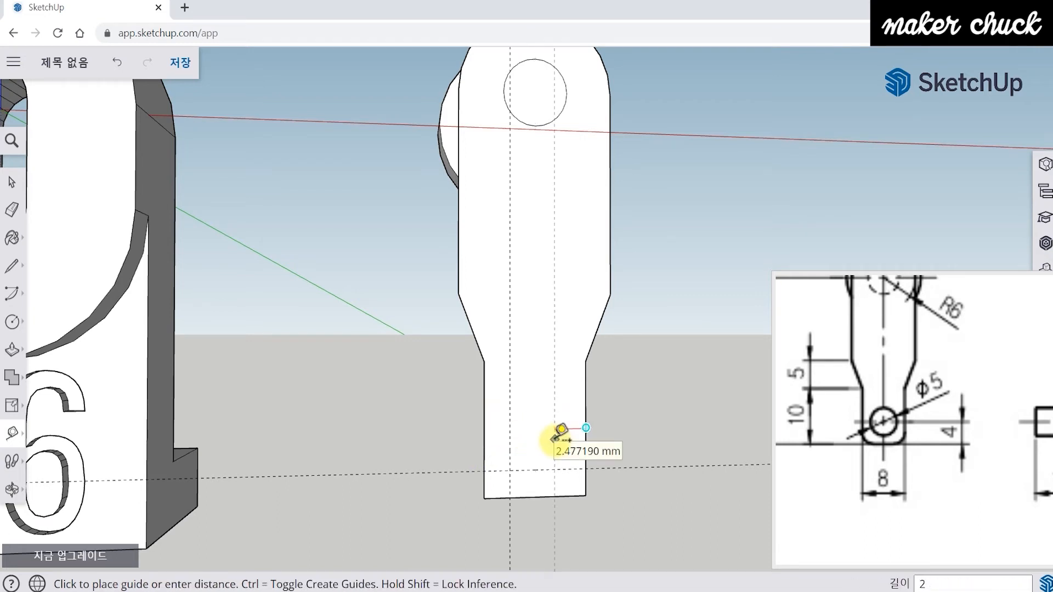
key("Return")
- Draw two circles of 2 mm radius centred on the guide intersections in the arm's lower corners
scroll(620, 501, "up", 4)
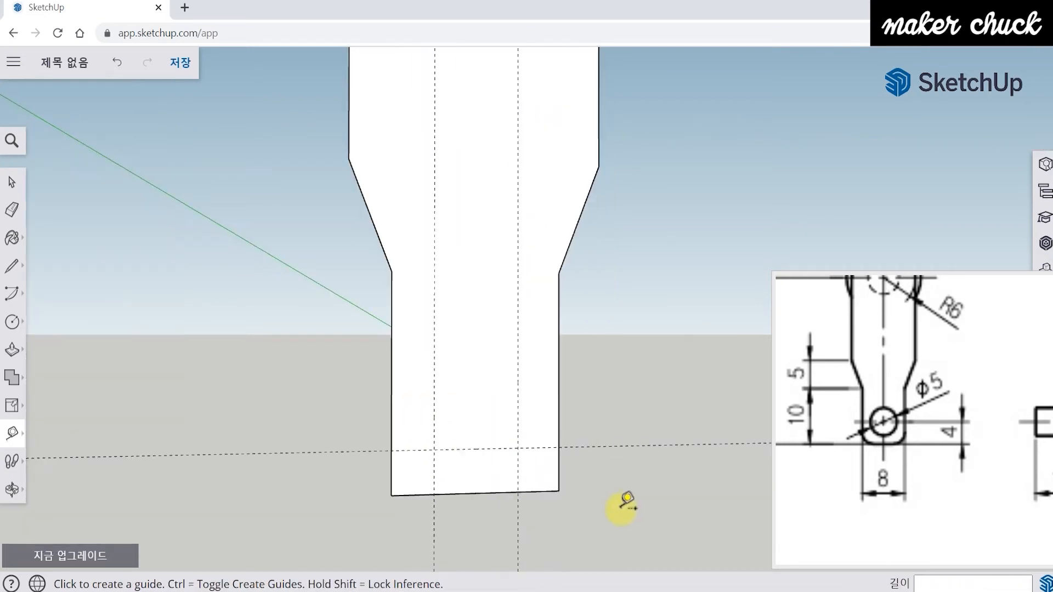
left_click(16, 326)
left_click(74, 329)
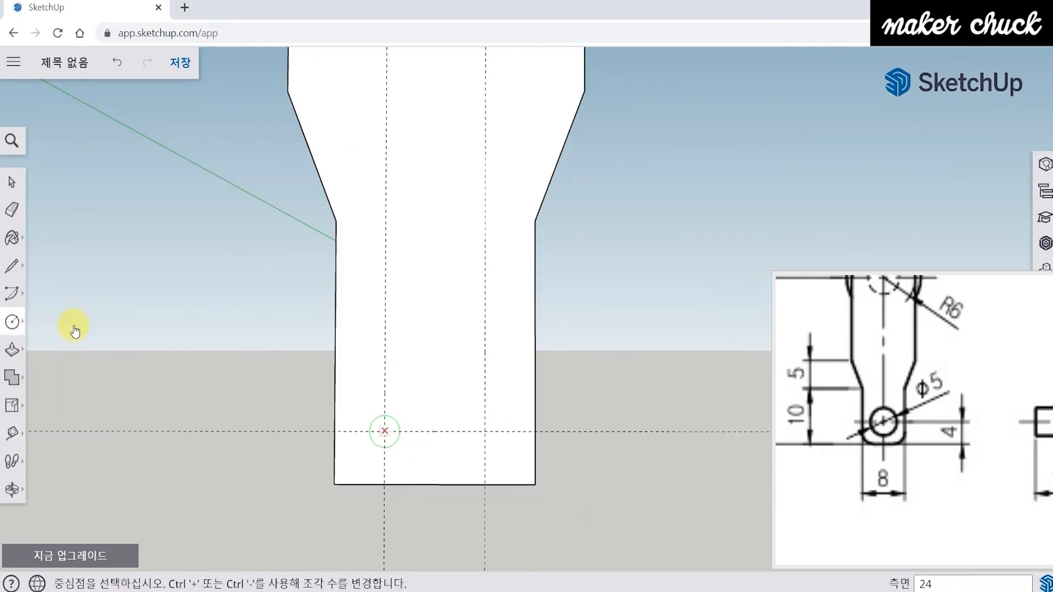
left_click(384, 432)
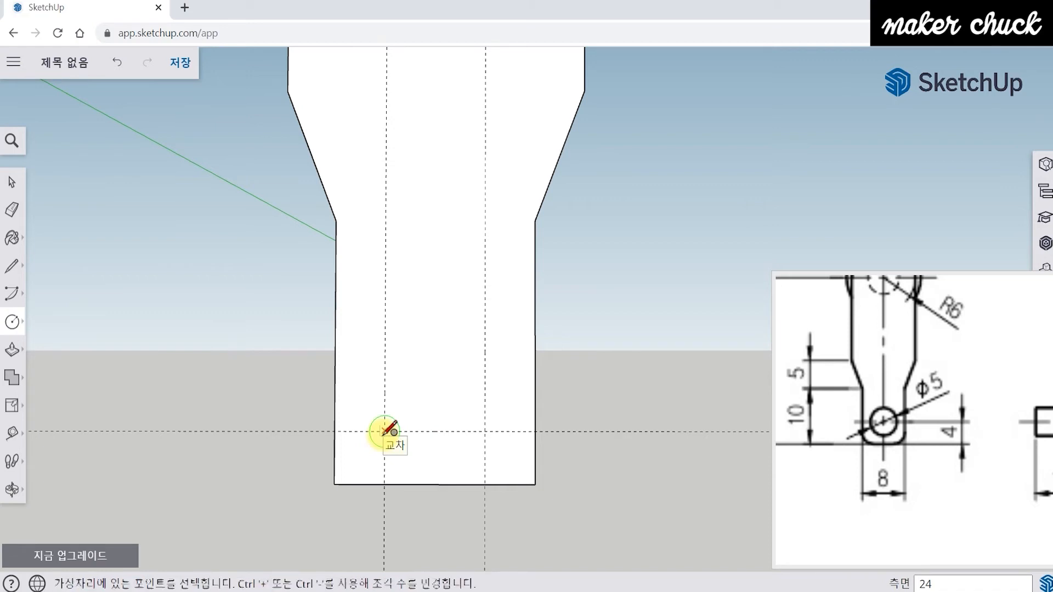
left_click(385, 485)
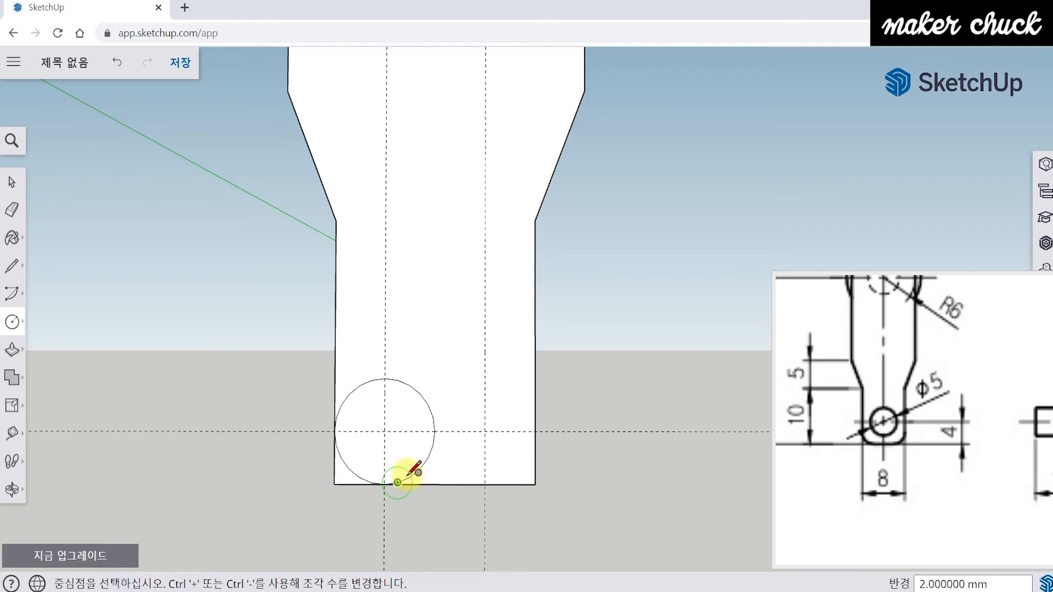
left_click(485, 432)
left_click(534, 431)
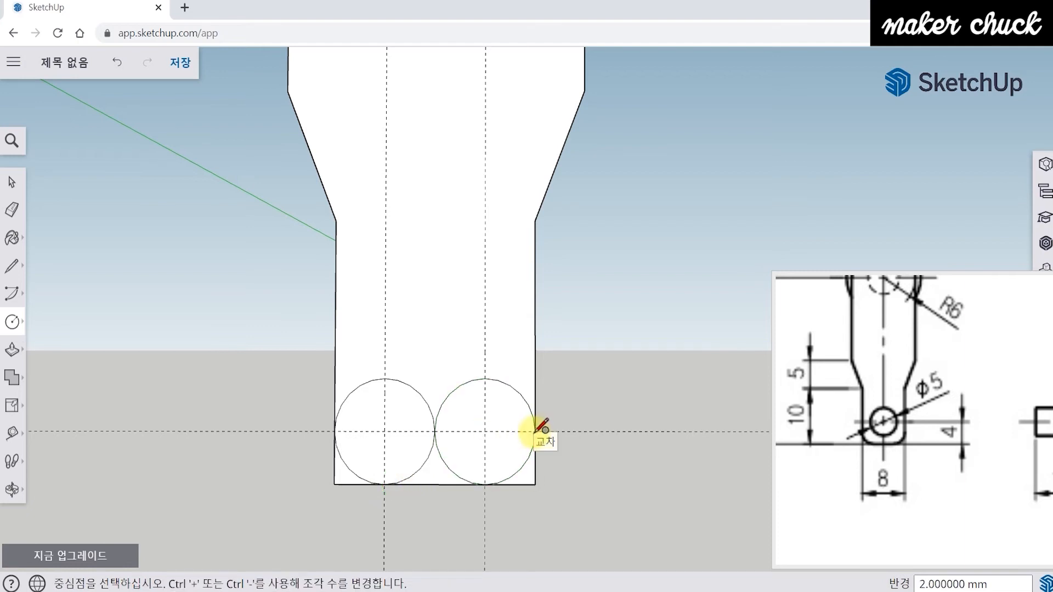
- Erase the two square corners, the guides and the inner circle arcs to leave rounded lower corners on the arm
key("e")
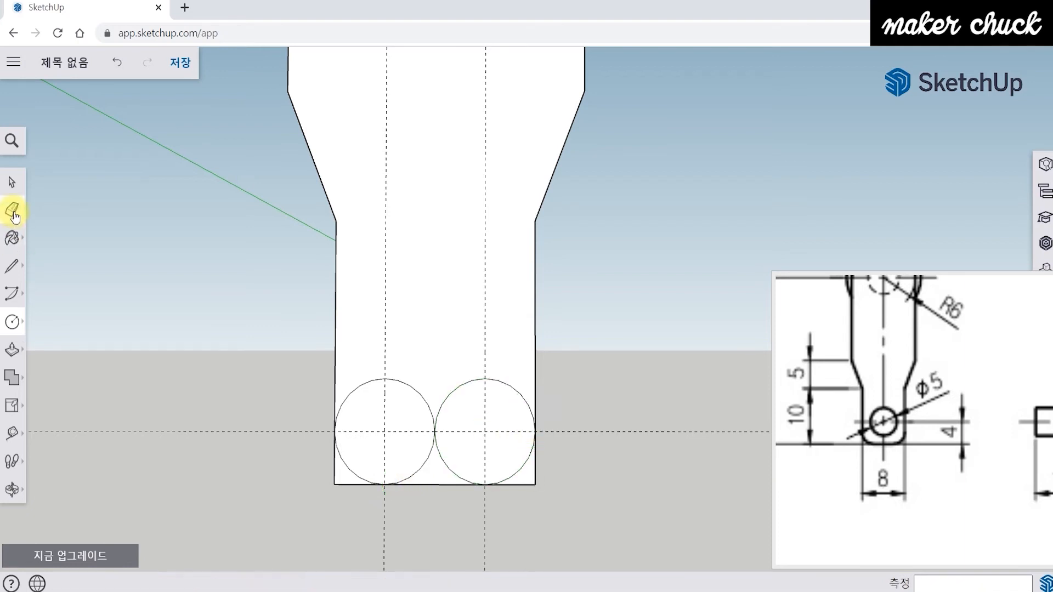
left_click_drag(334, 486, 346, 489)
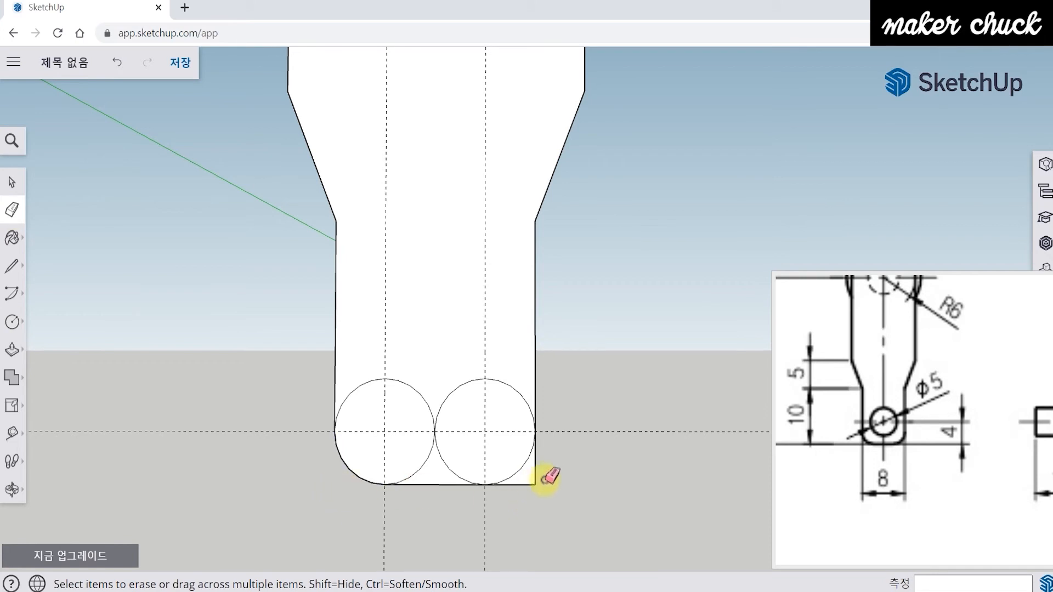
left_click_drag(533, 486, 496, 510)
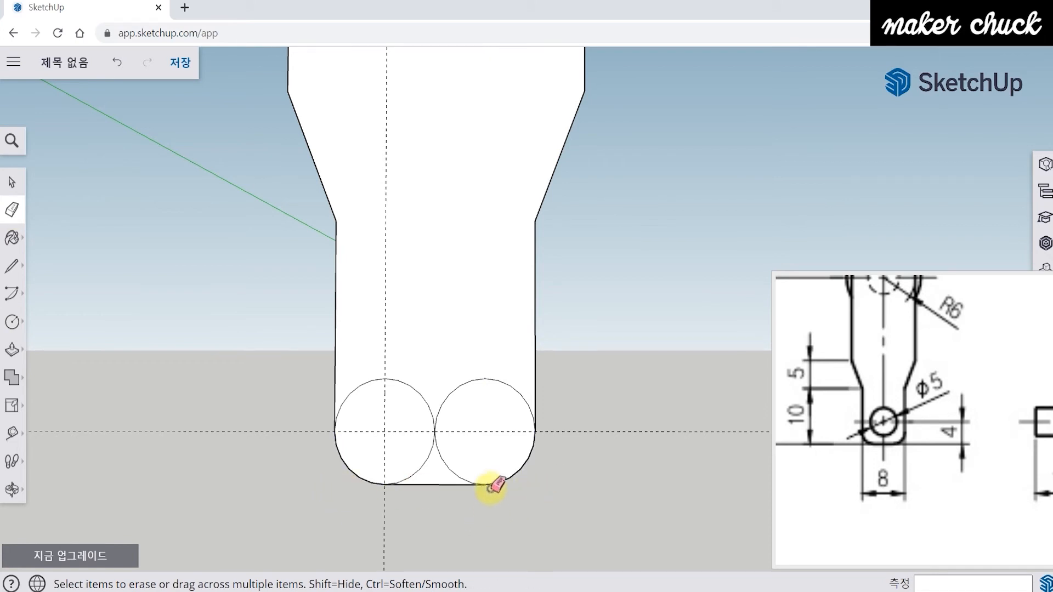
left_click_drag(462, 423, 425, 442)
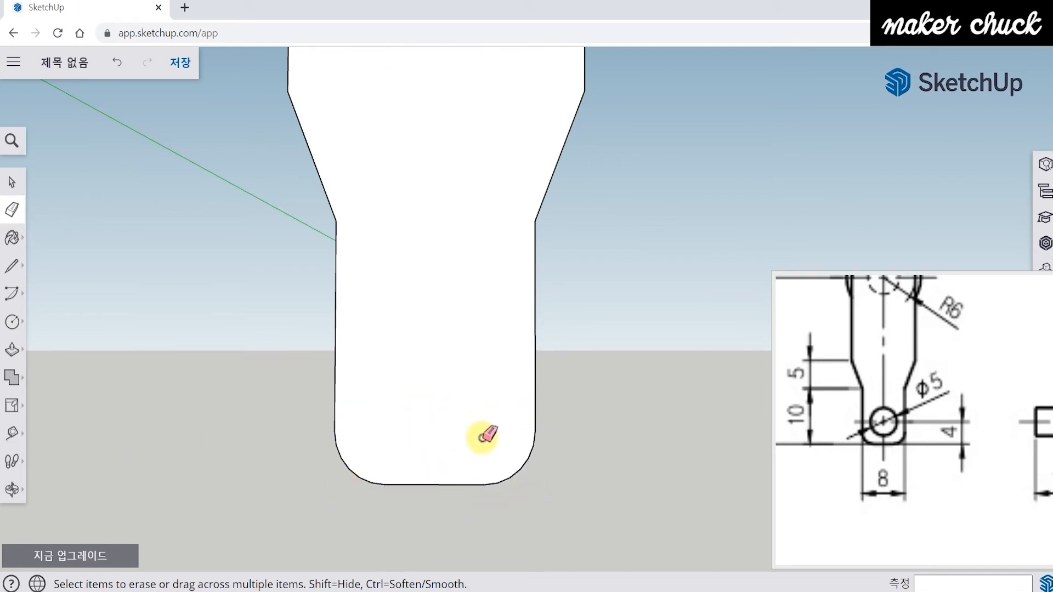
- Push/Pull the arm's outlined front face outward by 5 mm, following the thickness in the drawing's side view
scroll(477, 433, "down", 10)
scroll(925, 441, "up", 3)
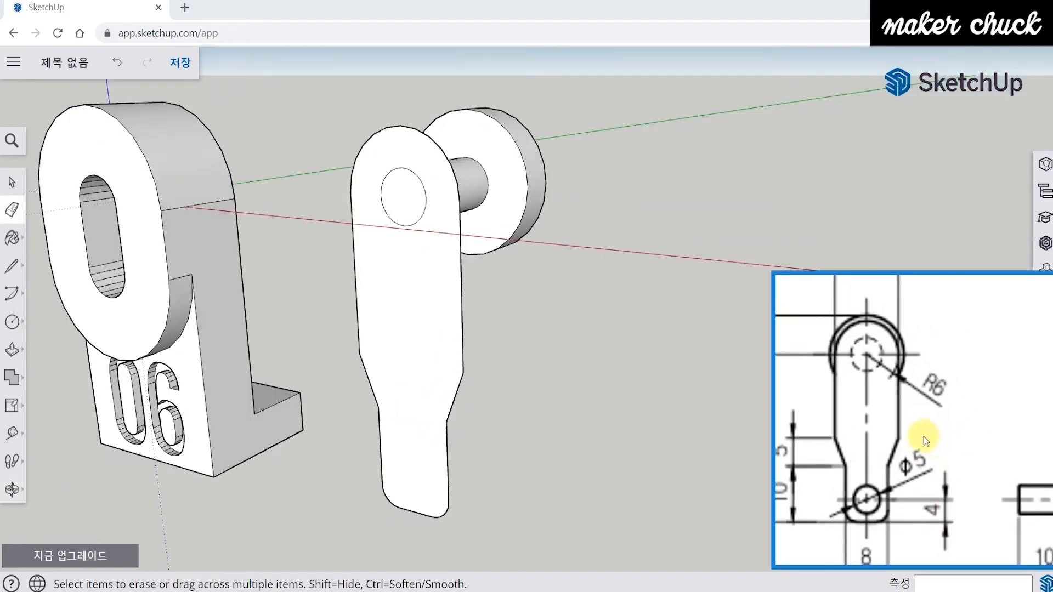
scroll(927, 440, "down", 4)
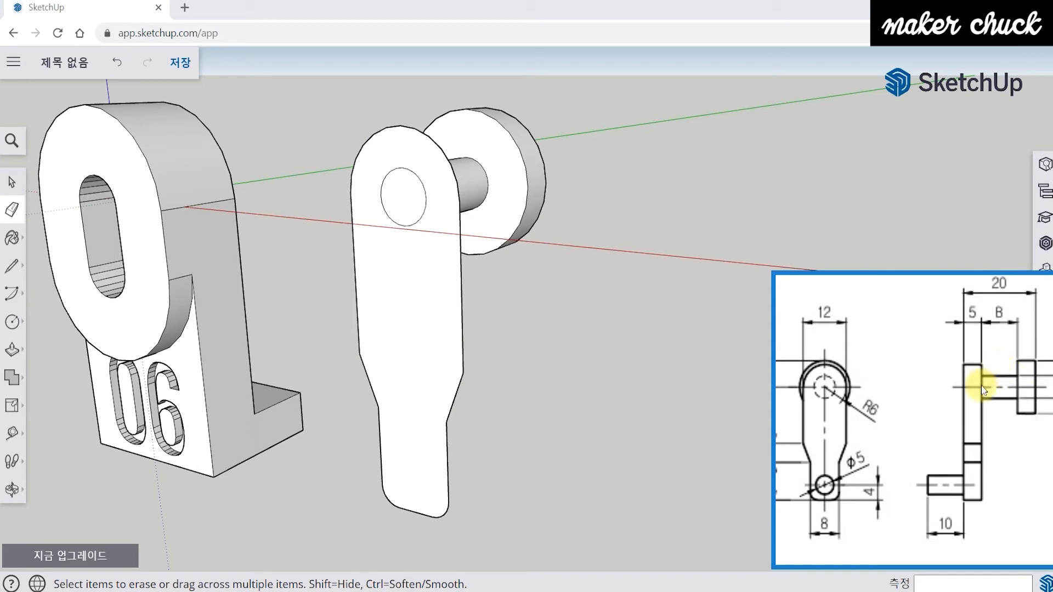
left_click_drag(980, 386, 961, 404)
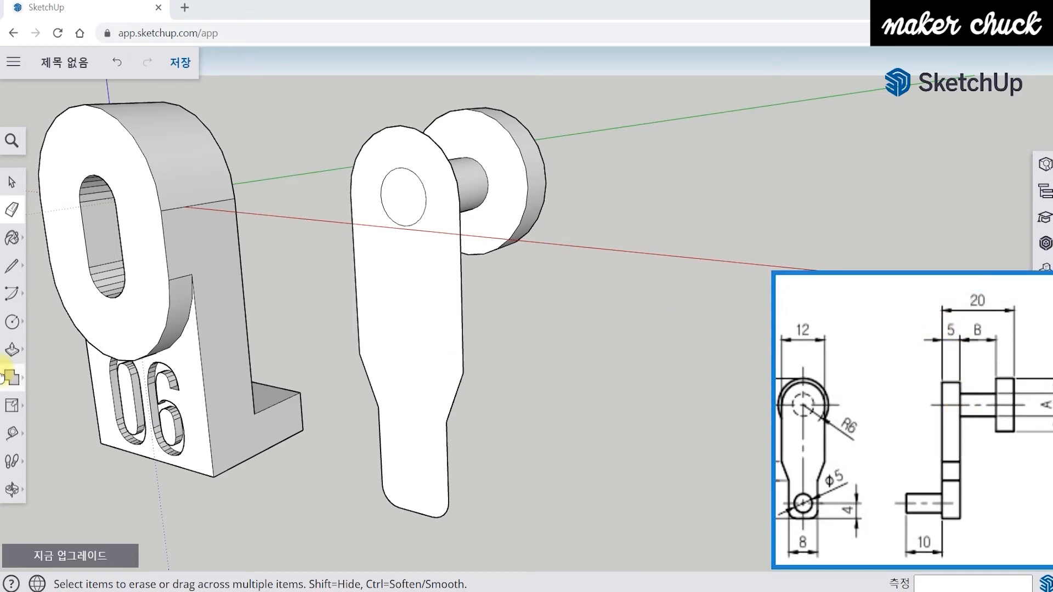
left_click(12, 349)
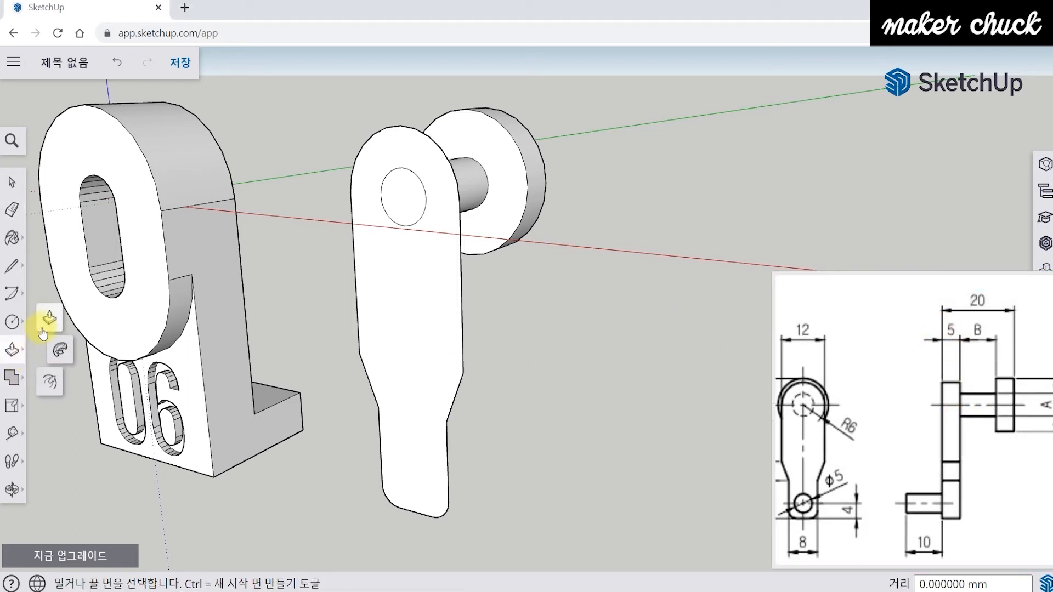
left_click(400, 306)
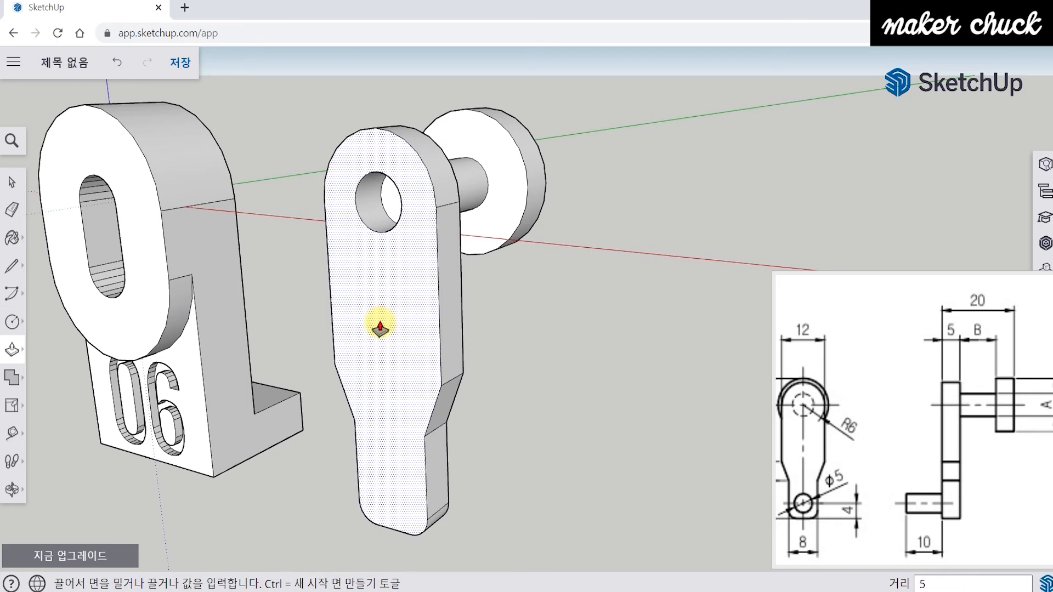
key("Return")
- Push/Pull the circular face inside the arm's upper hole by 5 mm to fill it, and erase the remaining circle edge
middle_click_drag(376, 329, 377, 219)
left_click(392, 219)
key("Return")
middle_click_drag(376, 226, 317, 208)
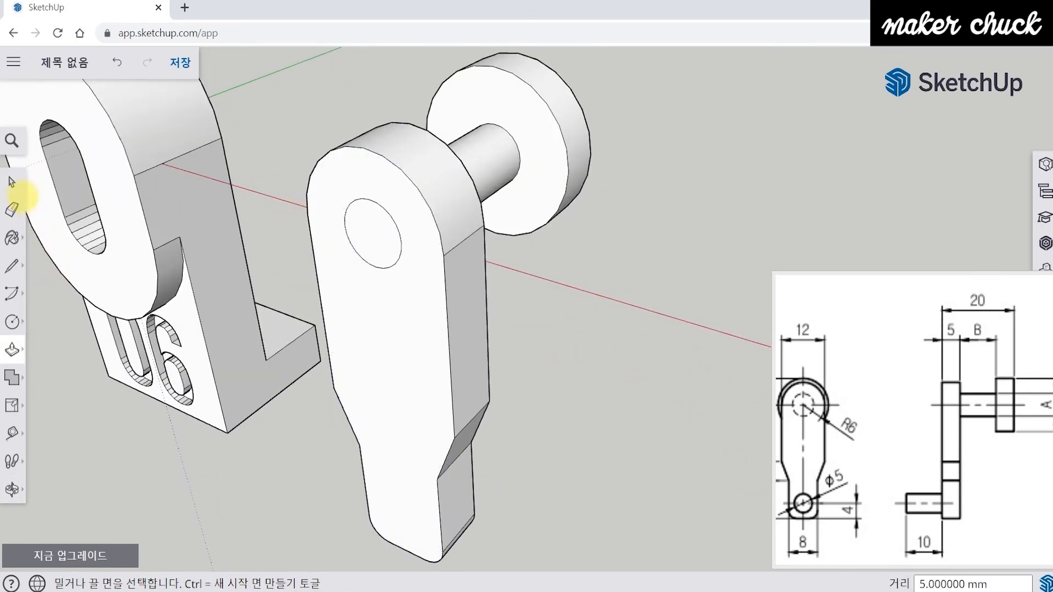
left_click(12, 209)
left_click(376, 202)
- Place a horizontal guide 4 mm above the bottom edge of the arm's front face with the Tape Measure
mouse_move(660, 251)
middle_mouse_down()
mouse_move(371, 249)
mouse_move(689, 268)
mouse_move(536, 377)
mouse_move(698, 289)
mouse_move(555, 418)
mouse_move(595, 316)
mouse_move(580, 390)
mouse_move(625, 251)
mouse_move(888, 411)
middle_mouse_up()
left_click_drag(928, 471, 944, 437)
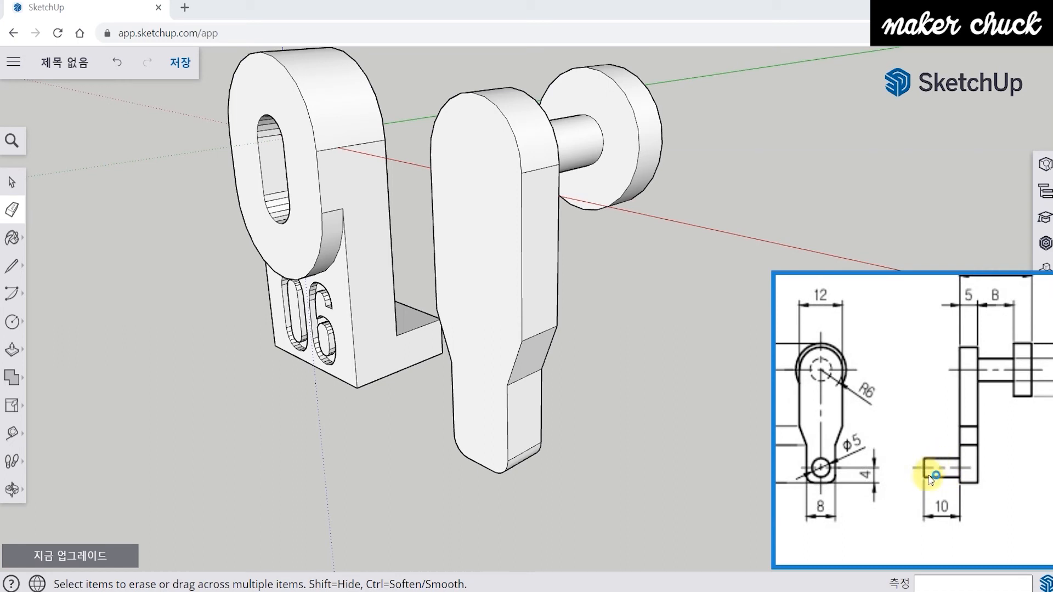
mouse_move(915, 478)
left_mouse_down()
mouse_move(933, 470)
mouse_move(887, 453)
left_mouse_up()
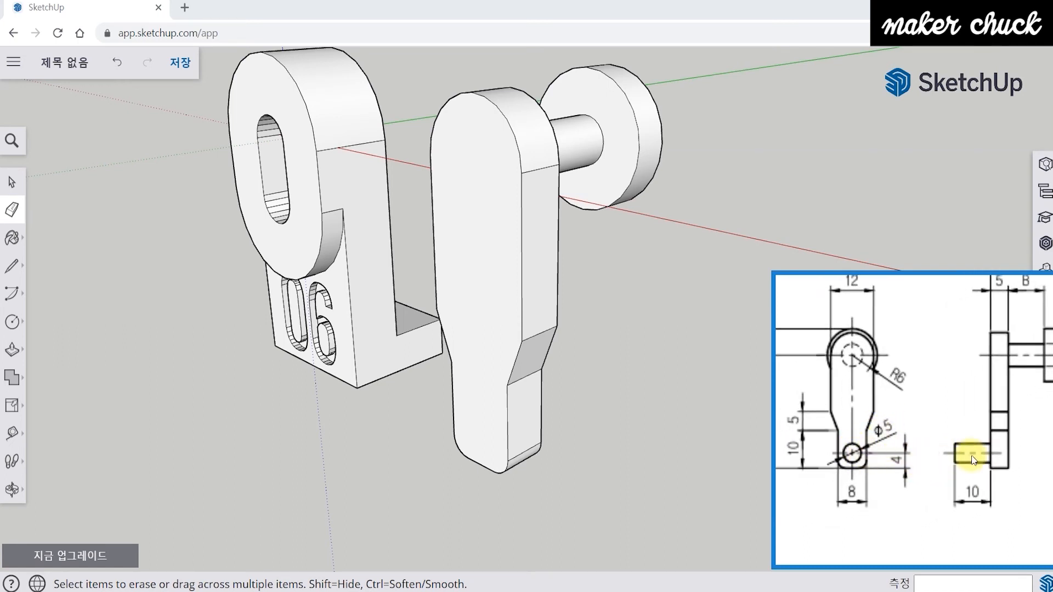
left_click_drag(888, 460, 905, 461)
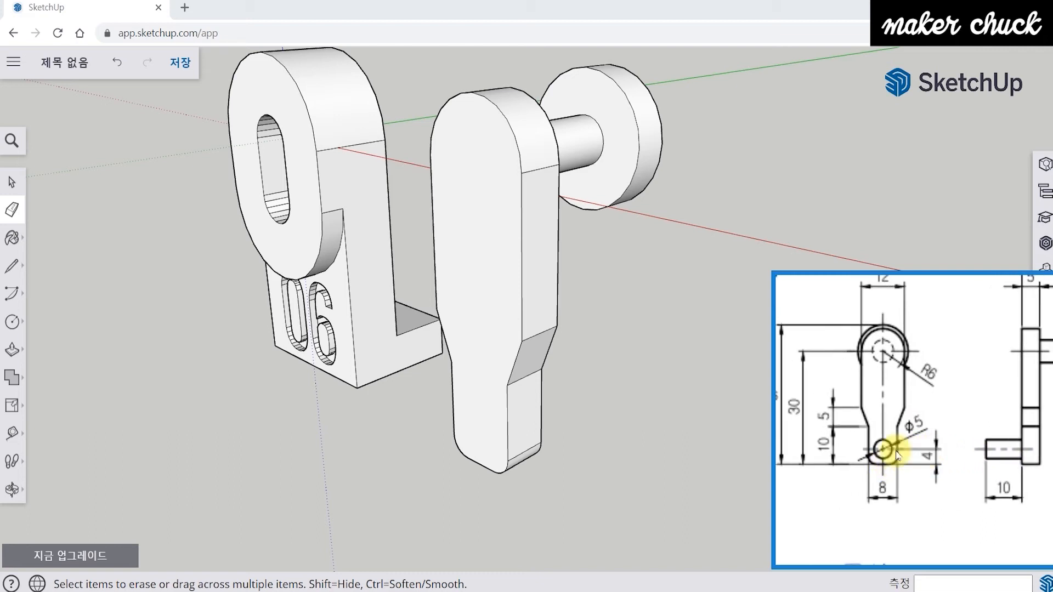
scroll(884, 453, "up", 3)
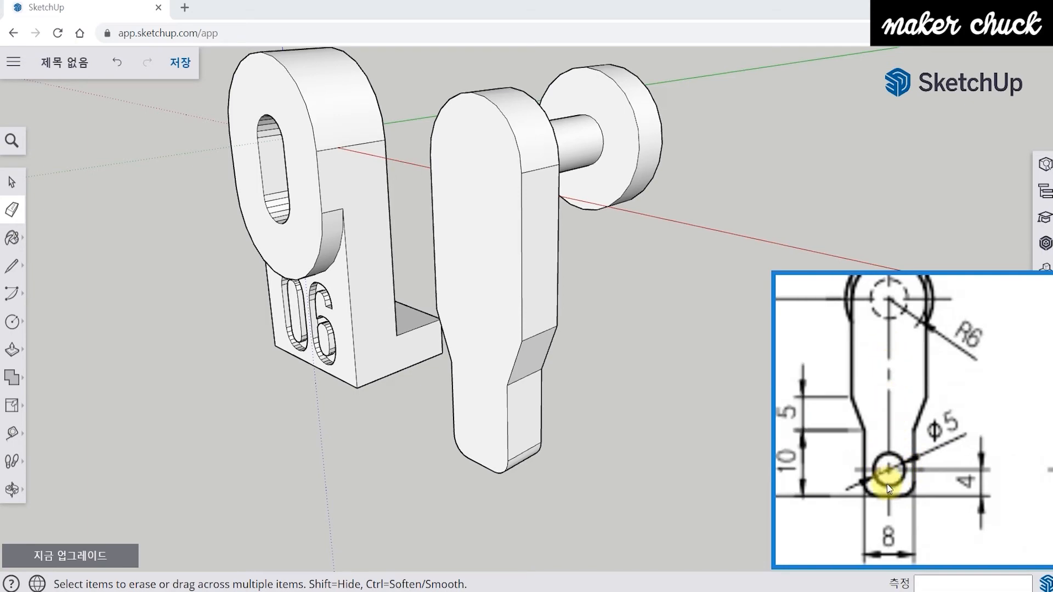
mouse_move(477, 488)
middle_mouse_down()
mouse_move(571, 482)
mouse_move(574, 469)
mouse_move(594, 465)
middle_mouse_up()
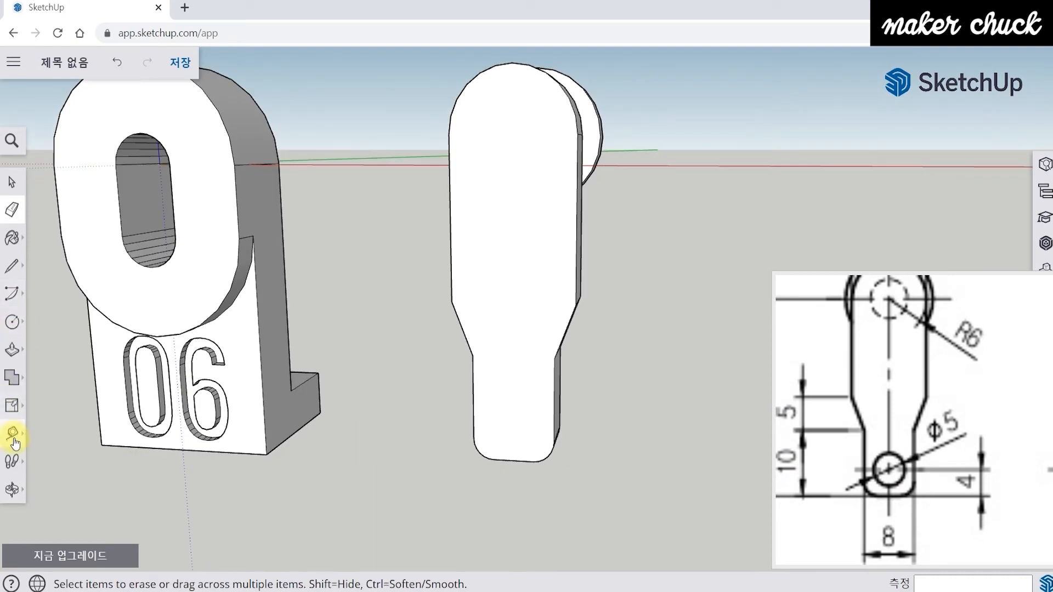
left_click(12, 436)
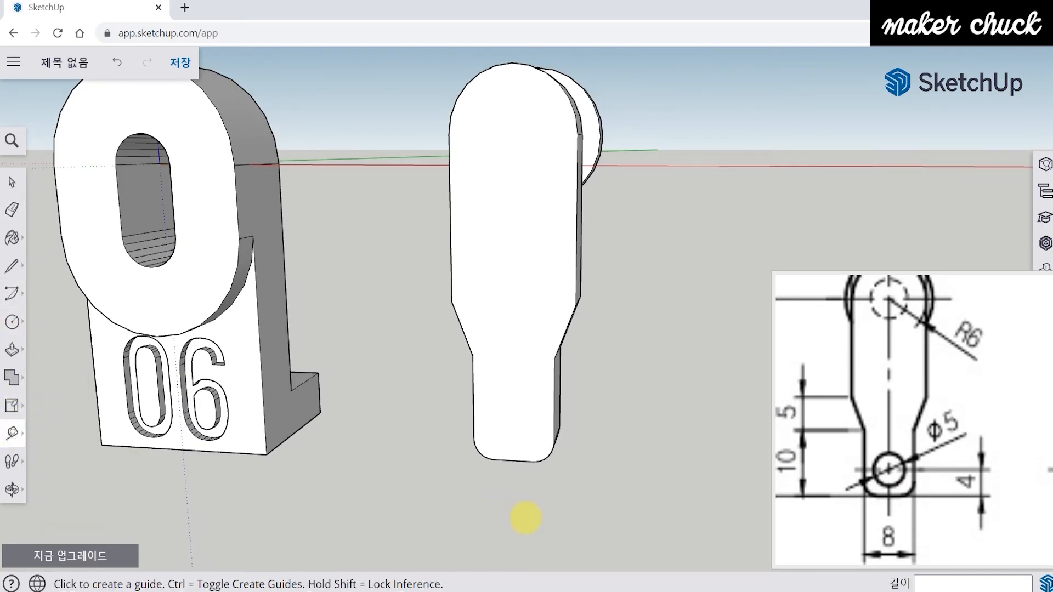
scroll(493, 482, "up", 10)
left_click(480, 438)
left_click(442, 436)
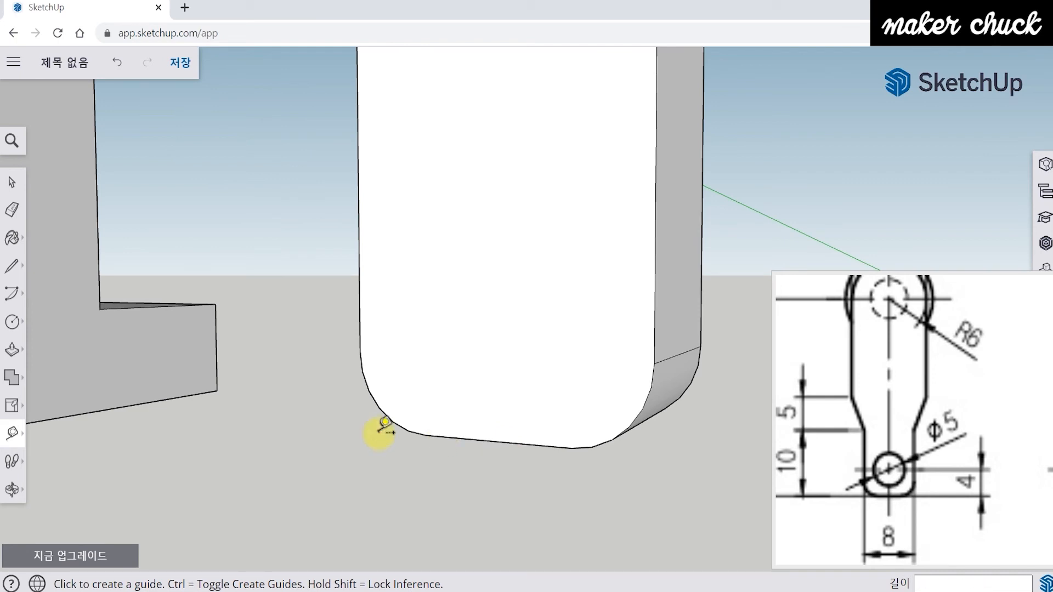
left_click(515, 442)
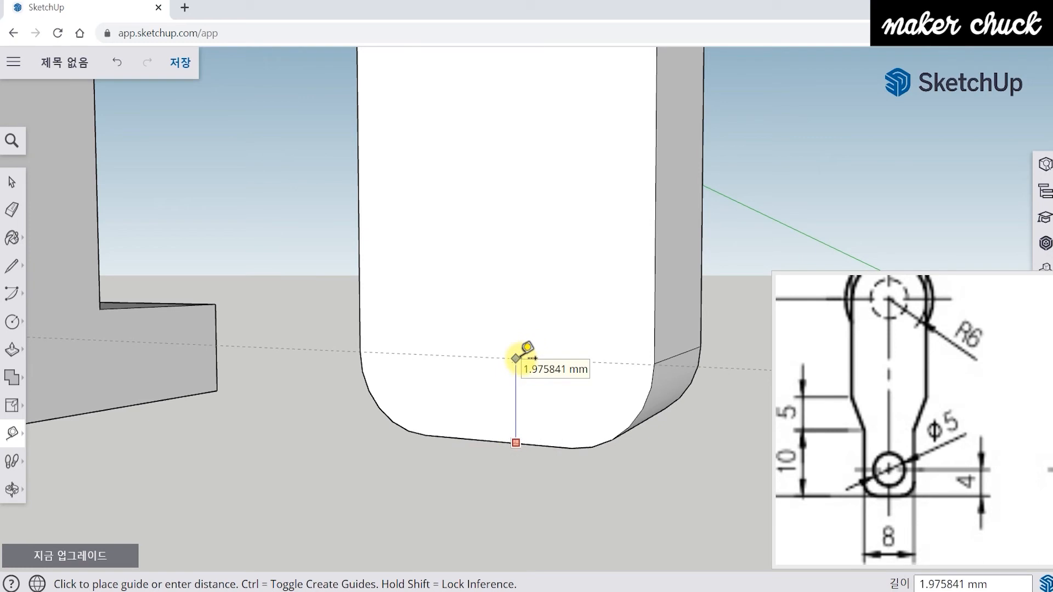
key("Return")
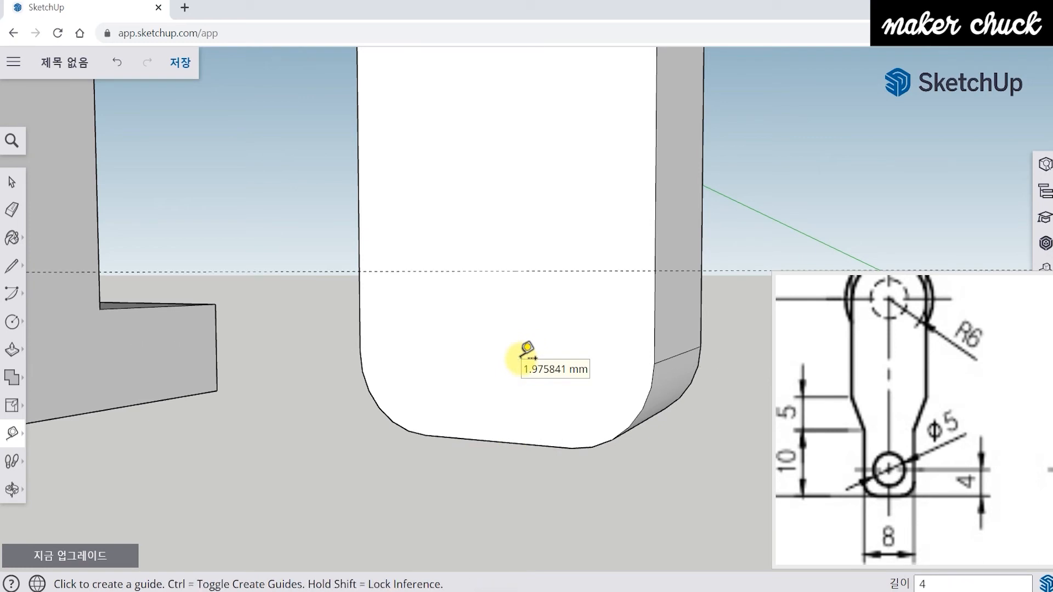
- Draw a line along the guide across the full width of the arm's narrow lower end
middle_click_drag(494, 337, 501, 417)
left_click(6, 265)
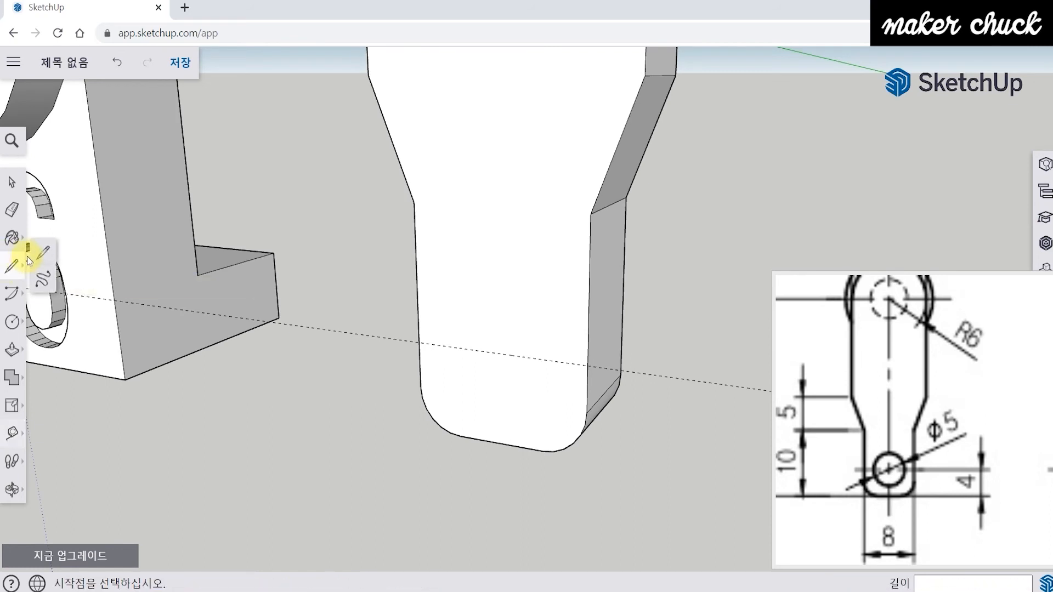
left_click(418, 341)
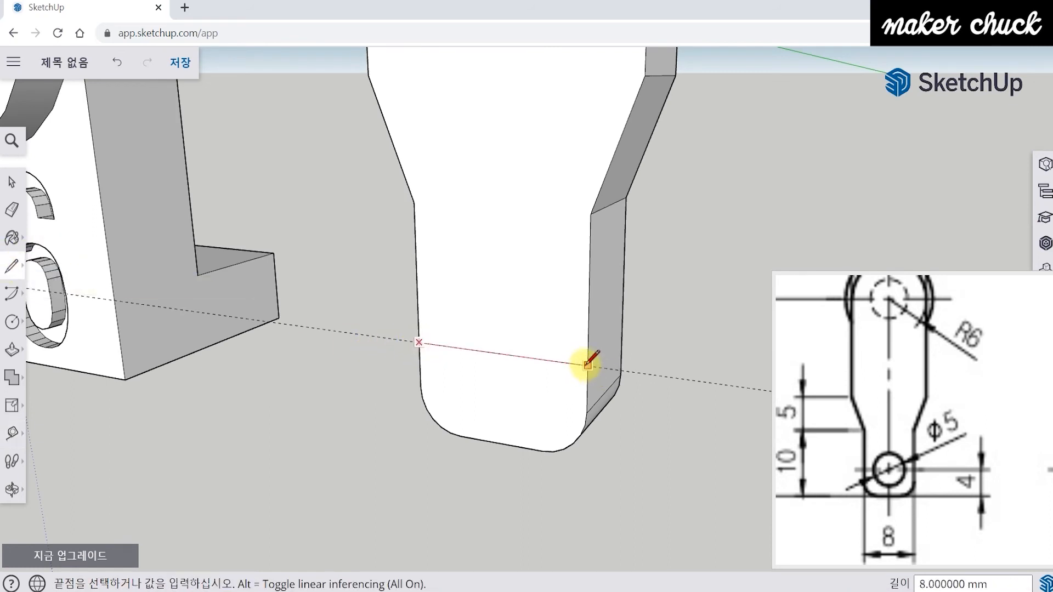
mouse_move(588, 365)
middle_mouse_down()
mouse_move(764, 336)
mouse_move(618, 347)
mouse_move(616, 388)
mouse_move(594, 383)
middle_mouse_up()
left_click(619, 348)
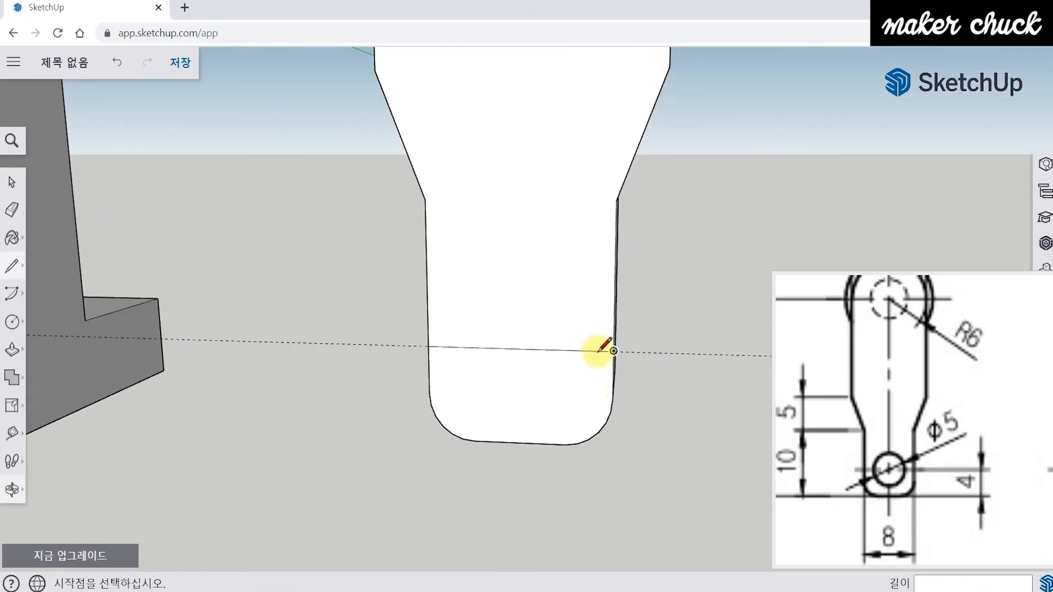
- Draw a circle of 2.5 mm radius centred on the line's midpoint, and erase the line and the guide
left_click(20, 333)
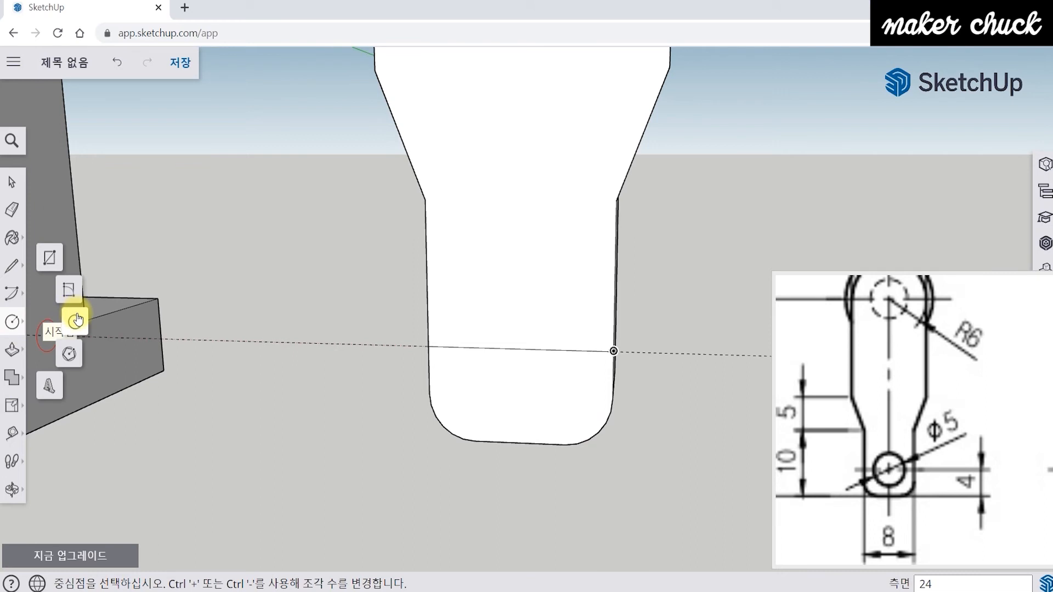
left_click(75, 331)
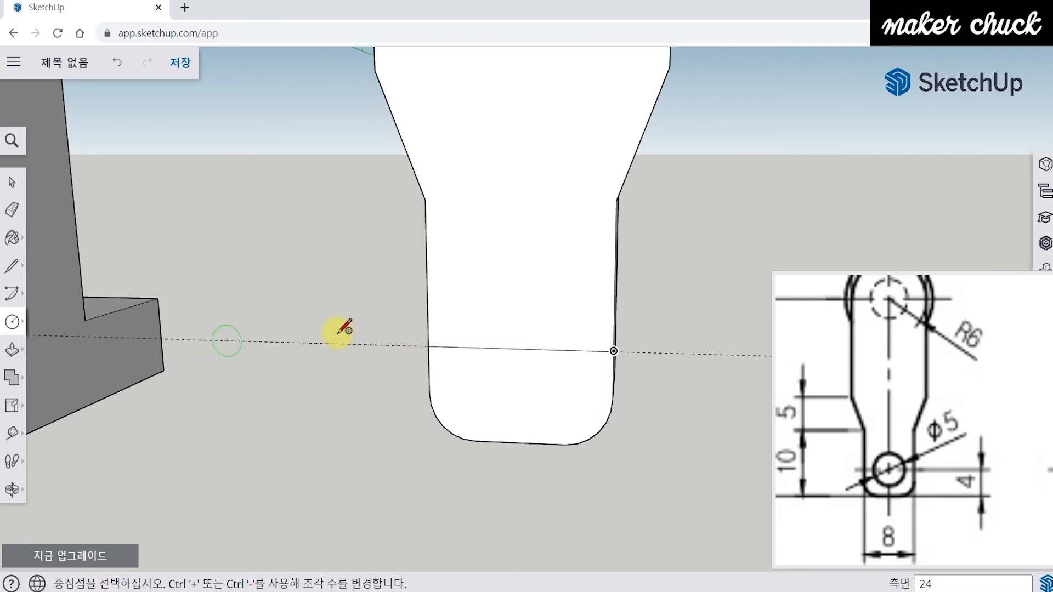
left_click(519, 348)
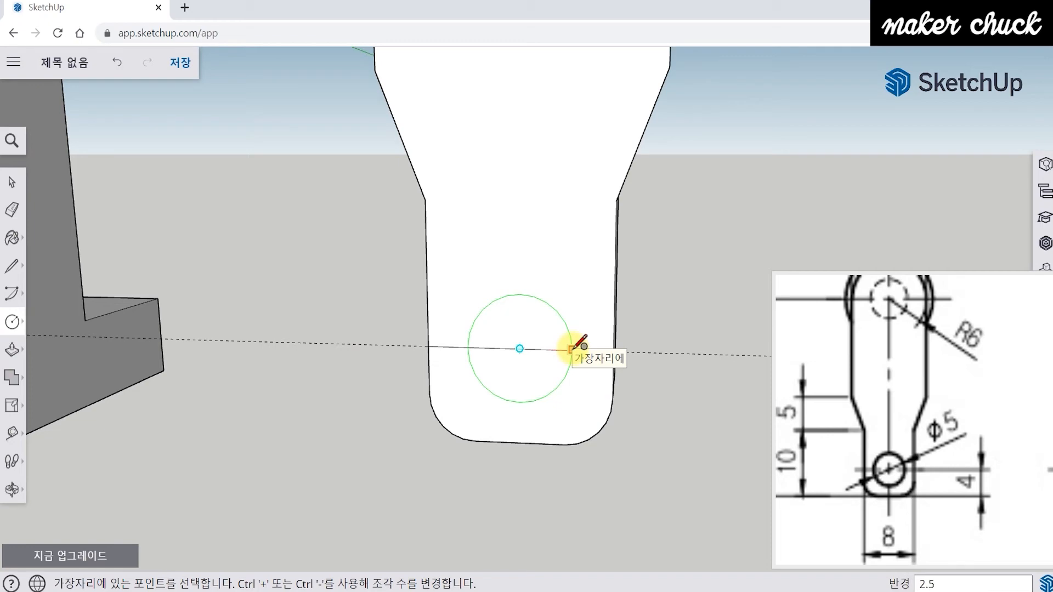
left_click(572, 349)
middle_click_drag(575, 348, 546, 375)
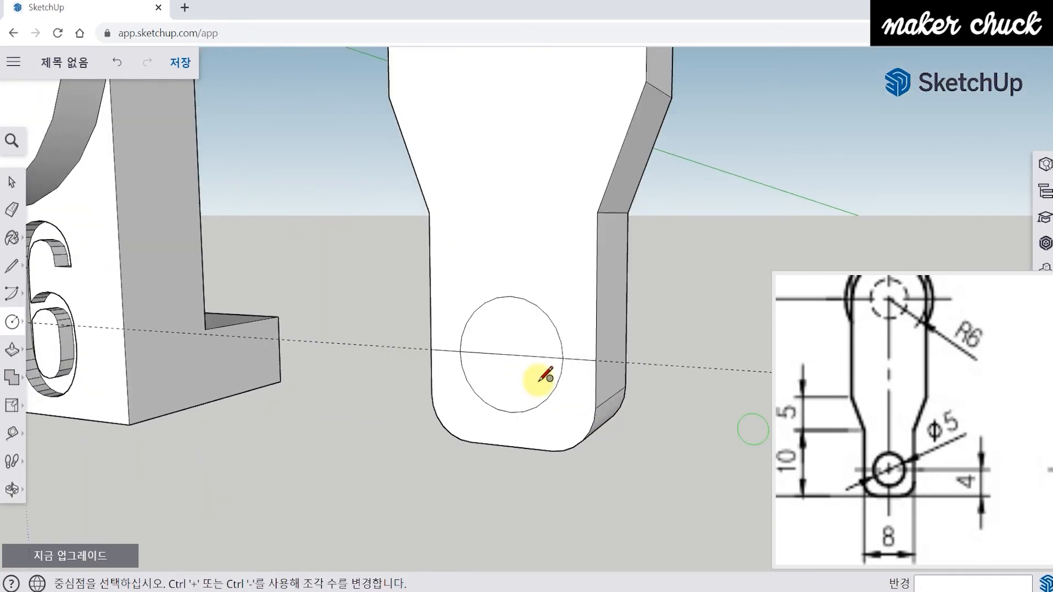
left_click(13, 267)
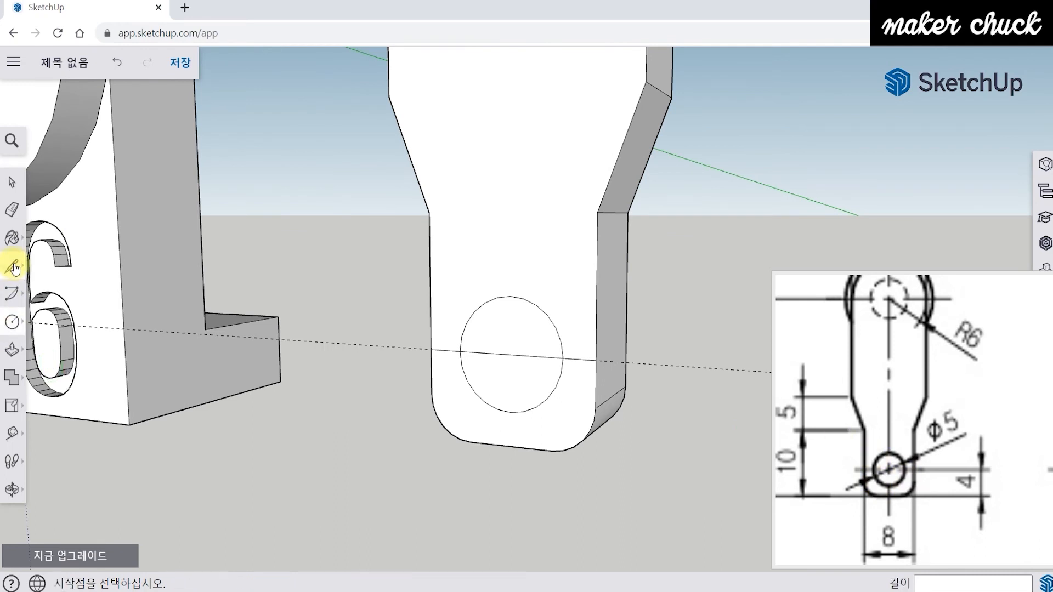
left_click(11, 209)
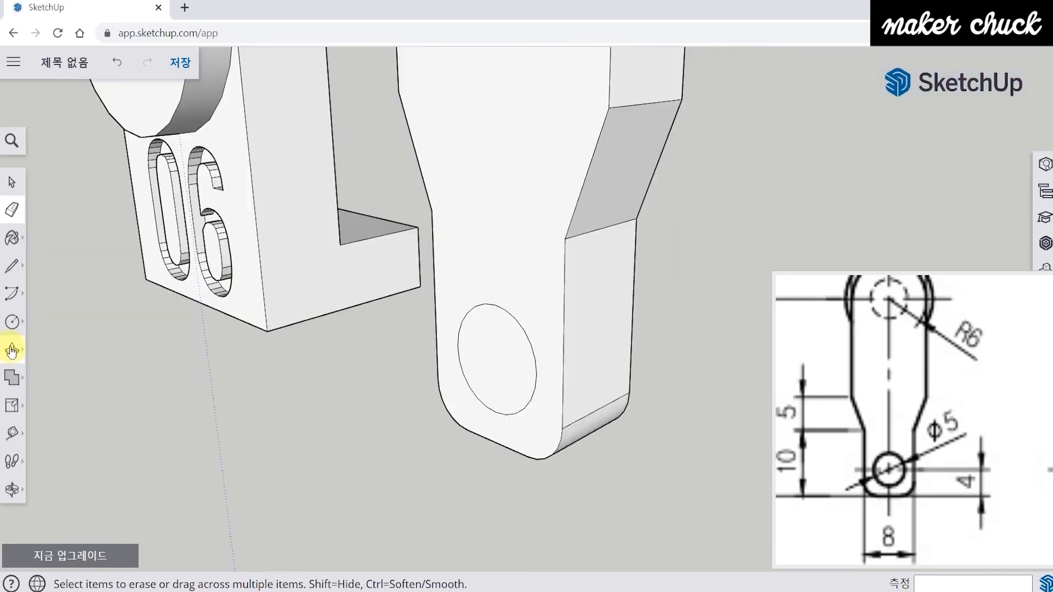
- Push/Pull the circle on the arm's lower end outward by 10 mm to form the handle pin
left_click(11, 349)
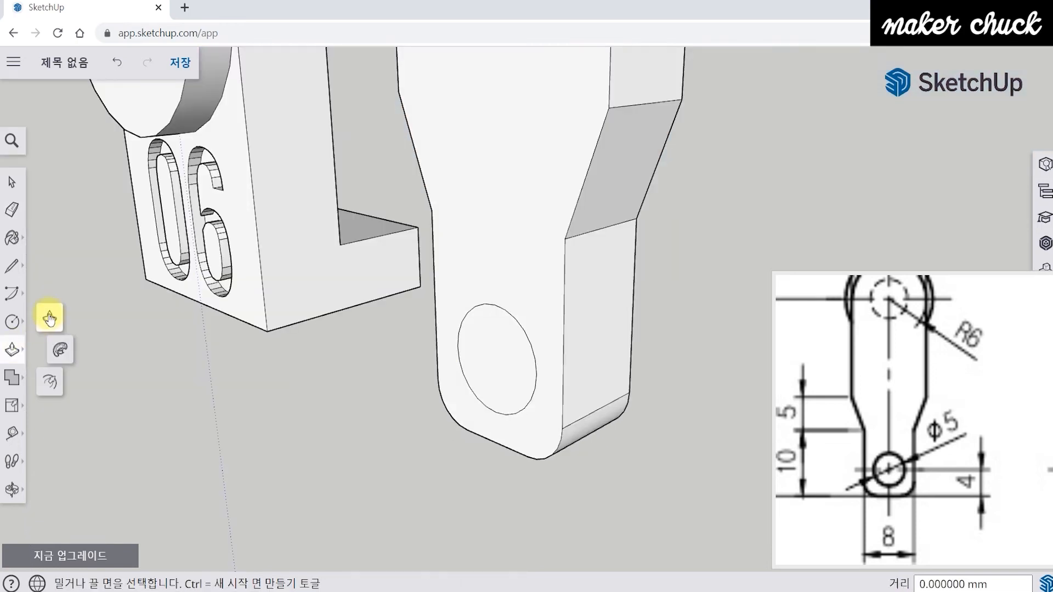
left_click(501, 376)
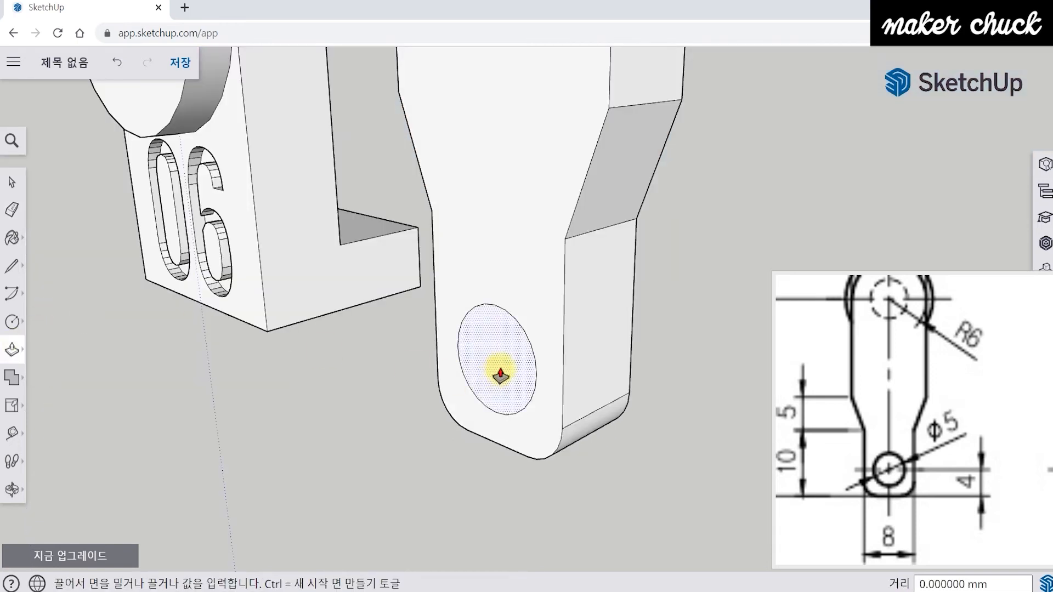
type("10")
key("Return")
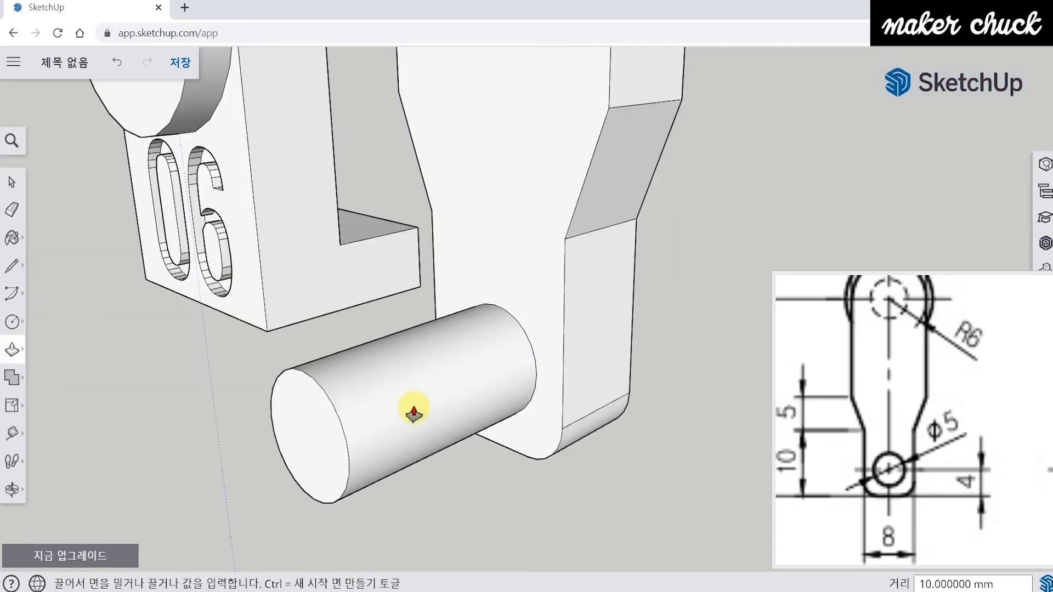
- Compare part 2, including its arm, pin and round flange, with the side view in the reference drawing
left_click(954, 436)
scroll(911, 444, "down", 3)
scroll(924, 441, "up", 1)
scroll(935, 466, "up", 4, "ctrl")
scroll(936, 473, "up", 4, "ctrl")
mouse_move(939, 493)
left_mouse_down()
mouse_move(952, 435)
mouse_move(927, 432)
left_mouse_up()
middle_click_drag(691, 385, 635, 428)
scroll(635, 421, "down", 3)
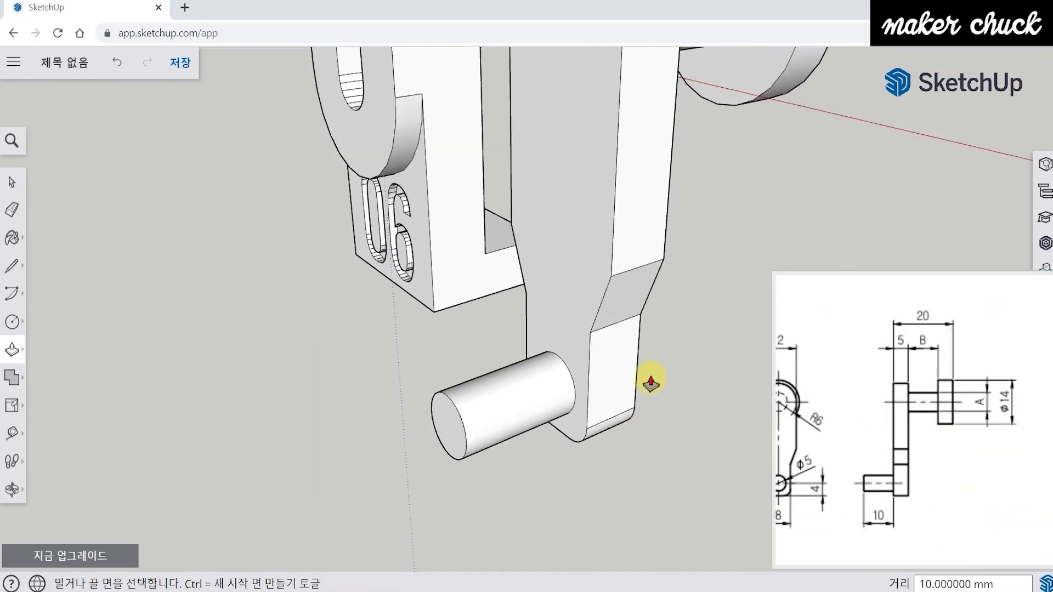
scroll(651, 378, "down", 3)
mouse_move(653, 373)
middle_mouse_down("shift")
mouse_move(583, 409)
mouse_move(613, 393)
mouse_move(645, 418)
middle_mouse_up("shift")
- Select all connected geometry of part 2 and make it a group
left_click(13, 180)
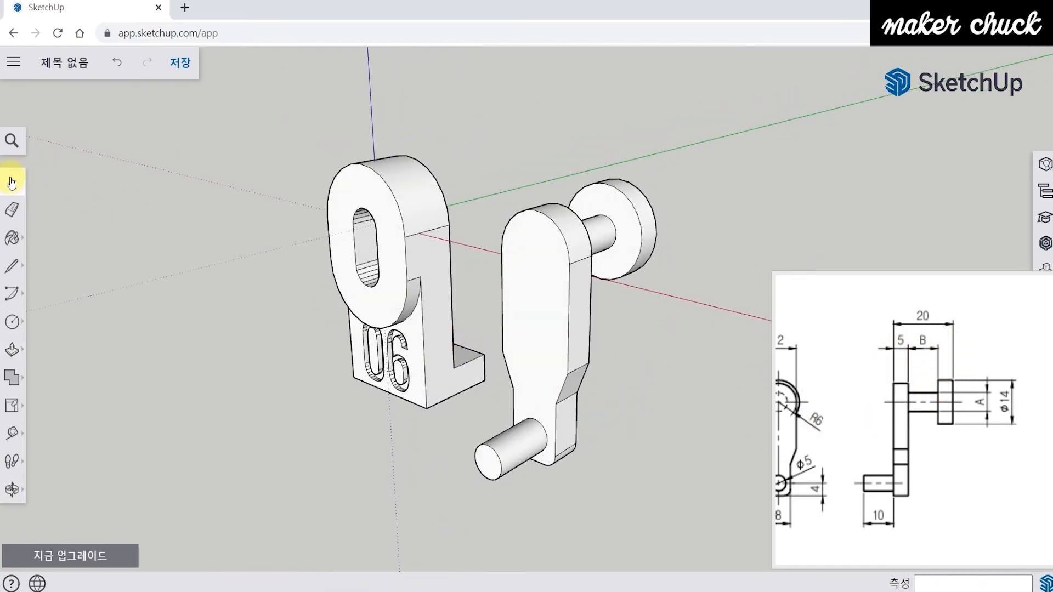
triple_click(541, 316)
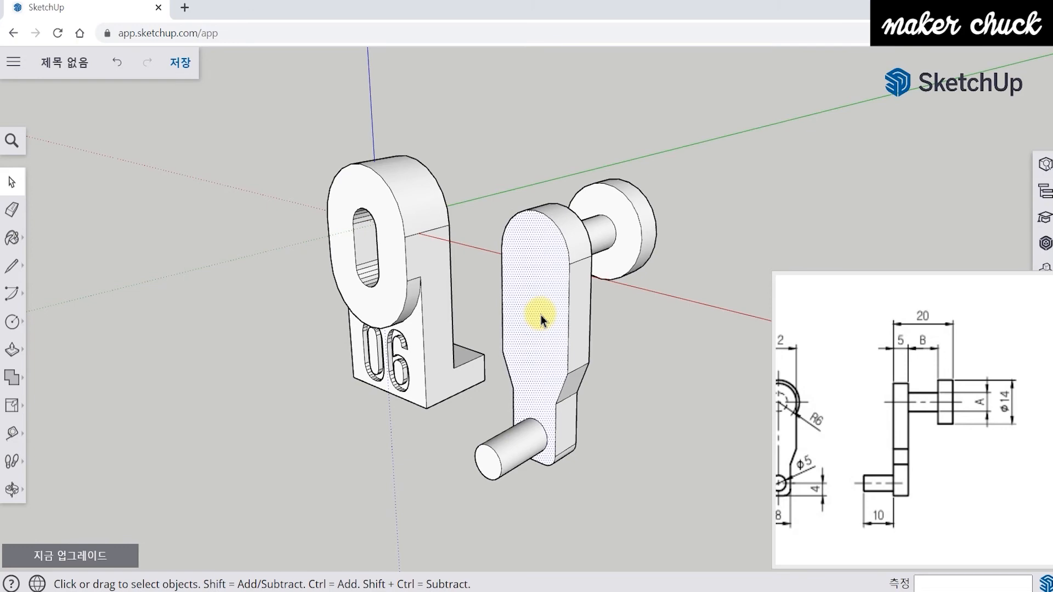
right_click(540, 315)
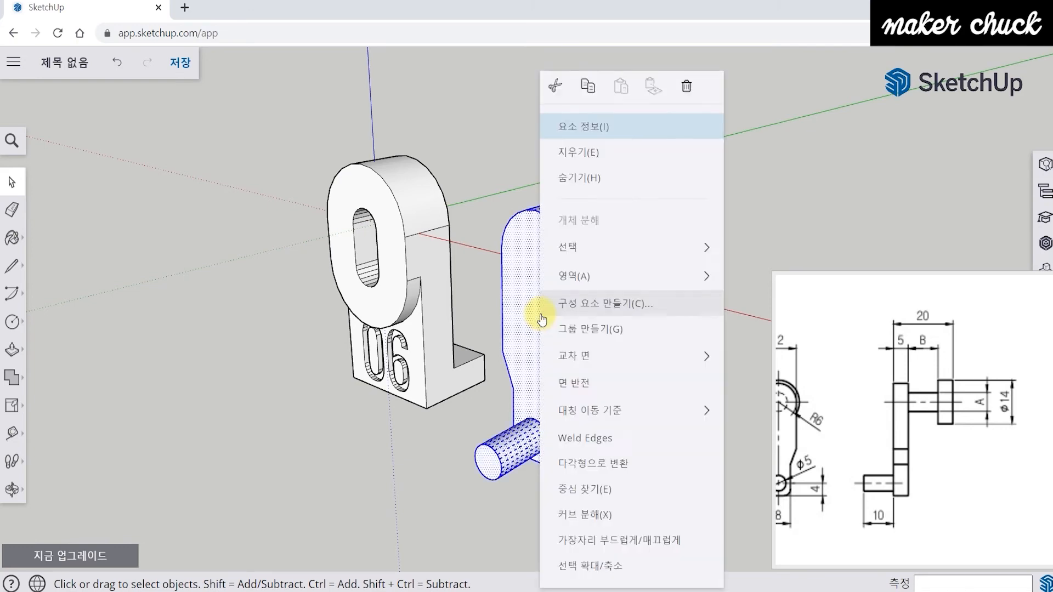
left_click(576, 329)
- Select part 1 and part 2 in turn to check that each is a separate group
middle_click_drag(365, 418, 482, 423)
left_click(436, 355)
left_click(602, 388)
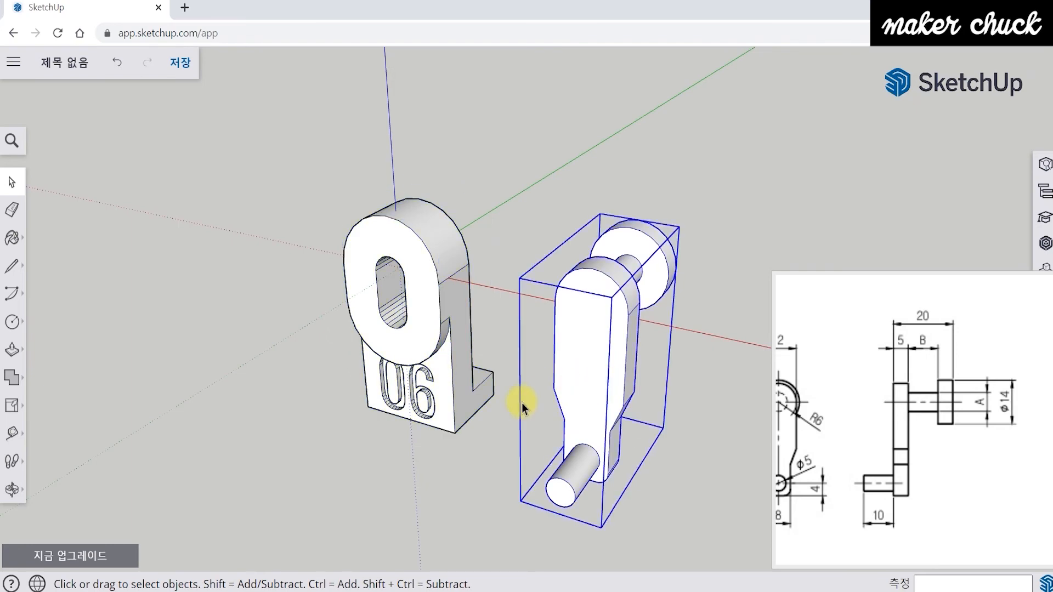
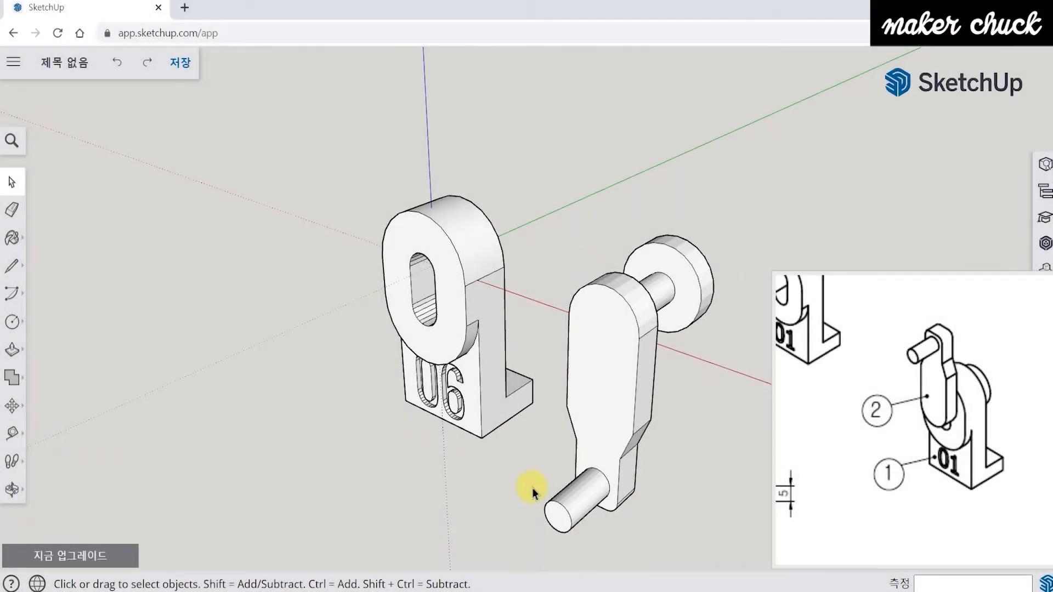
left_click(615, 438)
left_click(503, 398)
left_click(605, 395)
left_click(470, 352)
left_click(463, 498)
scroll(423, 340, "up", 2)
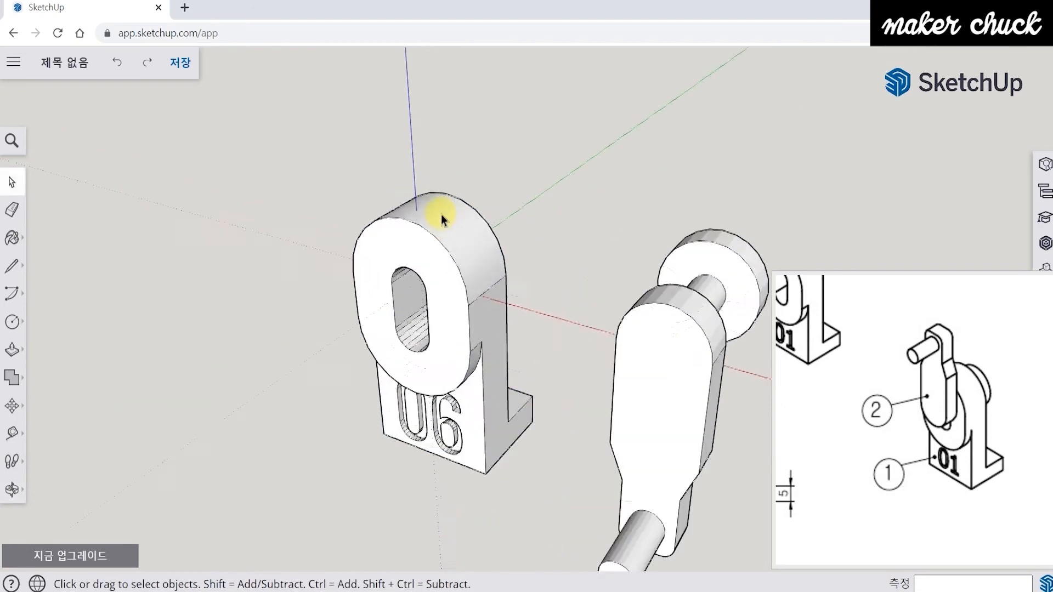
scroll(399, 344, "up", 3)
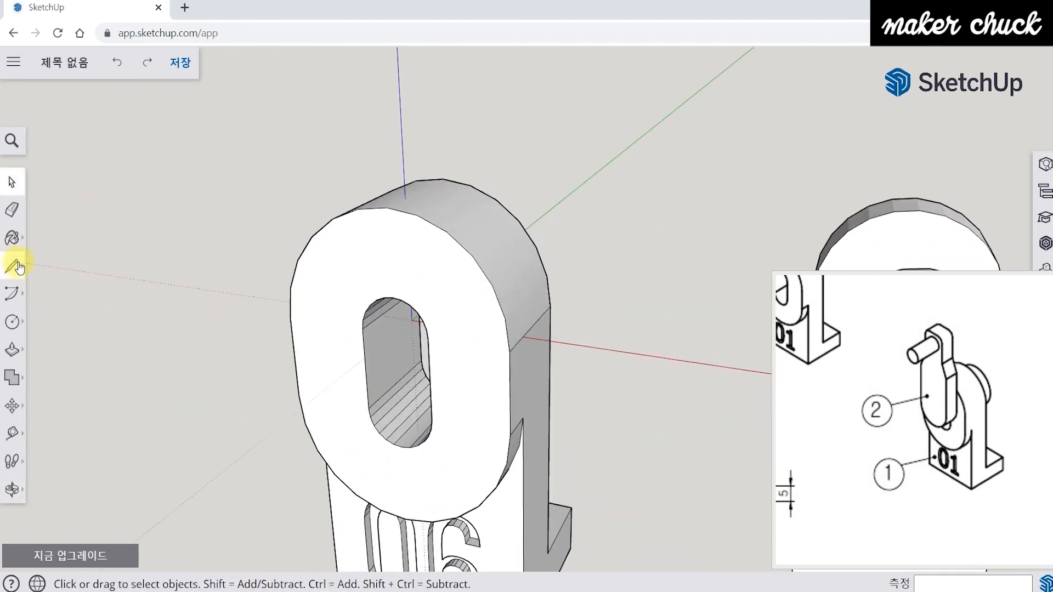
- Draw a straight guide line across part 1's slot opening, joining the two lower endpoints of its upper arc
left_click(19, 267)
left_click(52, 255)
middle_click_drag(220, 364, 241, 310)
scroll(413, 322, "up", 3)
mouse_move(417, 327)
middle_mouse_down()
mouse_move(433, 357)
mouse_move(465, 364)
middle_mouse_up()
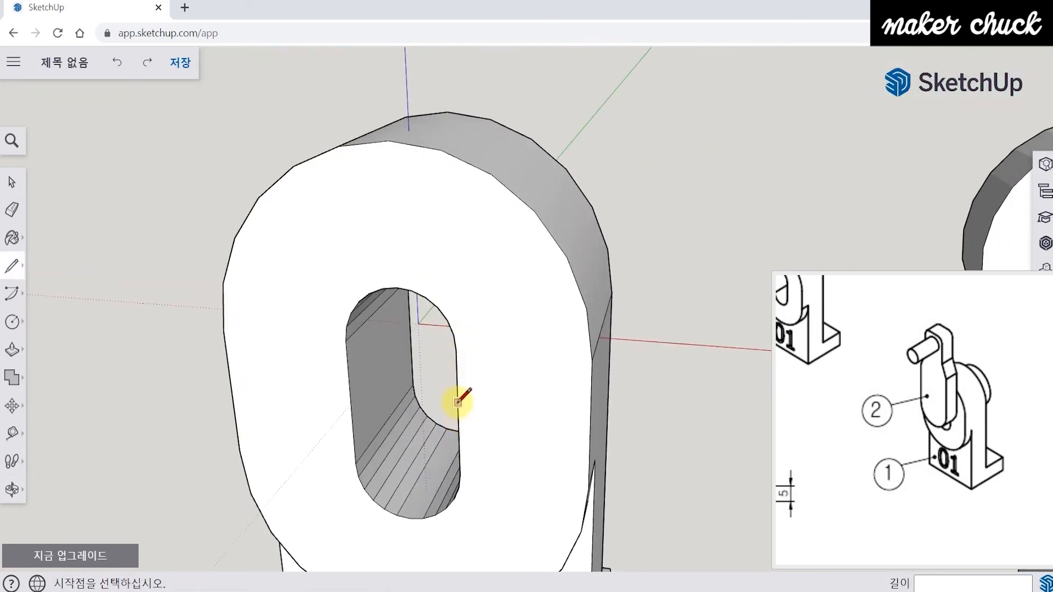
left_click(455, 349)
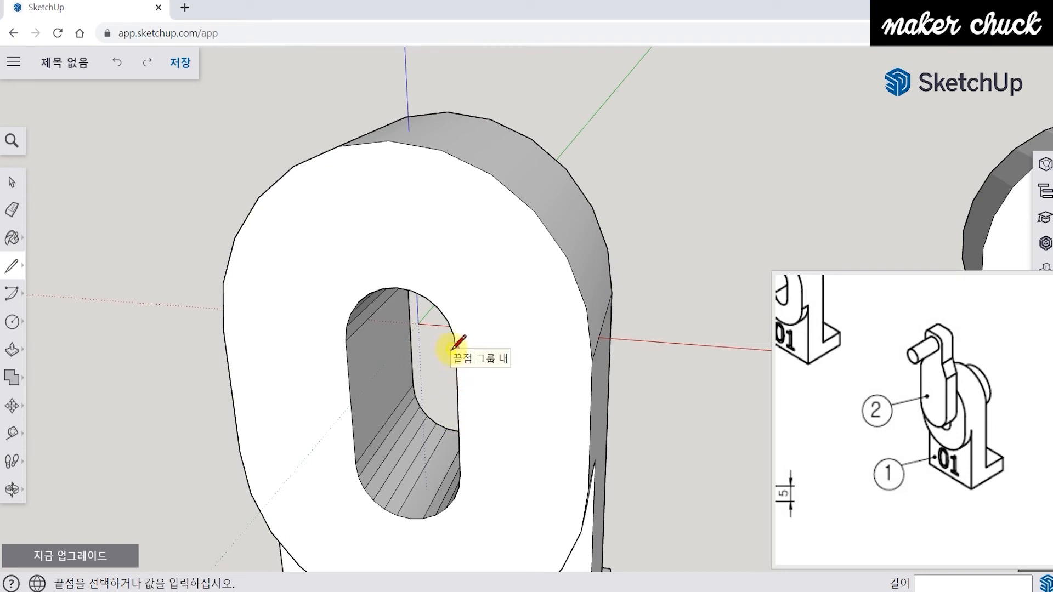
left_click(345, 340)
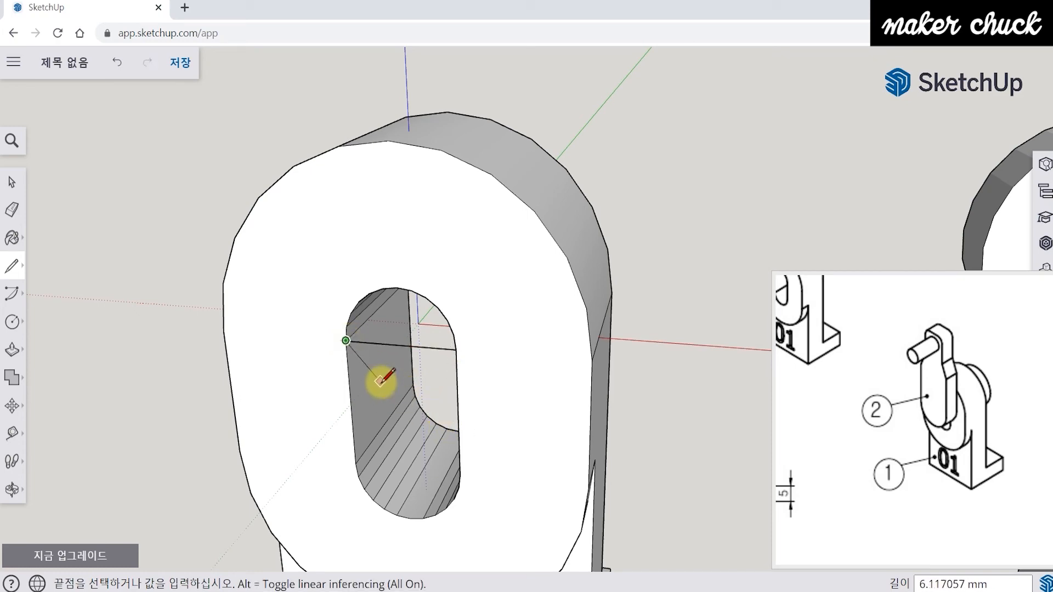
key("space")
- Draw a horizontal guide line from the centre of part 2's round flange face to the flange's edge
middle_click_drag(465, 408, 549, 303)
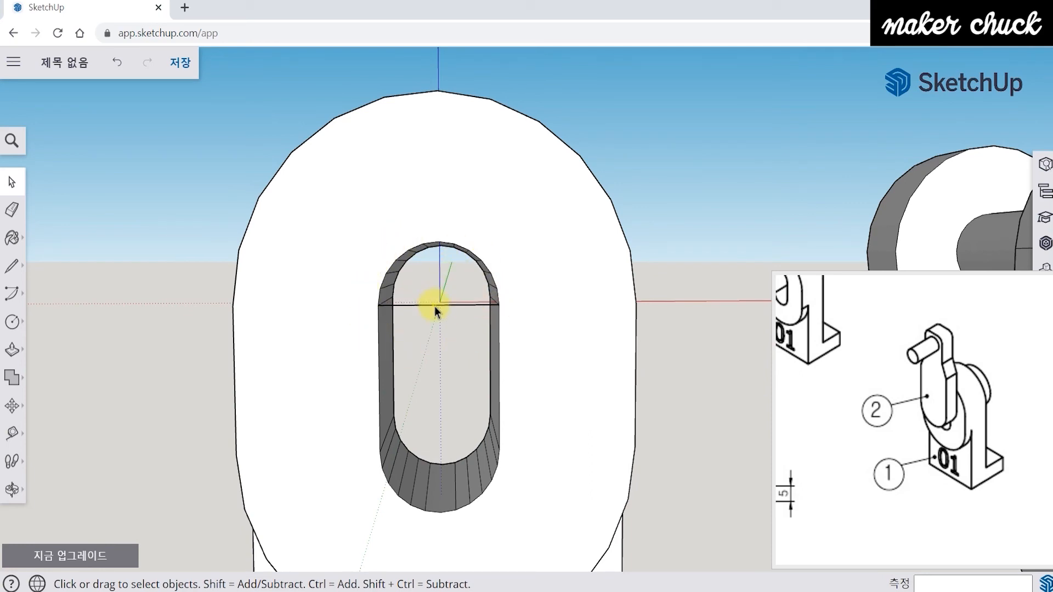
middle_click_drag(448, 308, 340, 387)
scroll(345, 376, "down", 4)
mouse_move(618, 357)
middle_mouse_down()
mouse_move(388, 369)
mouse_move(341, 411)
middle_mouse_up()
scroll(212, 311, "up", 5)
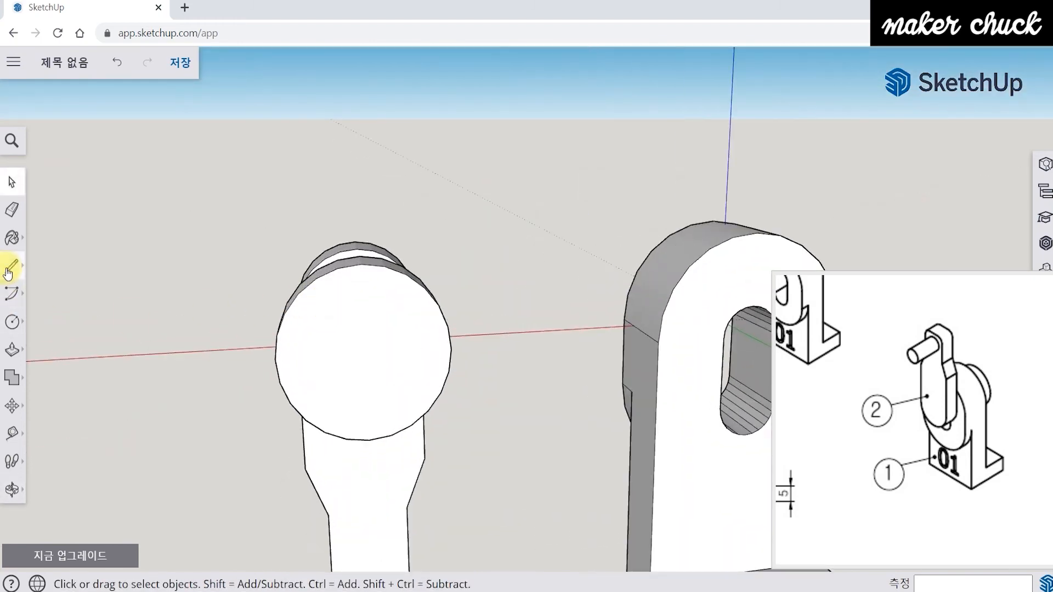
left_click(8, 272)
middle_click_drag(89, 277, 133, 320)
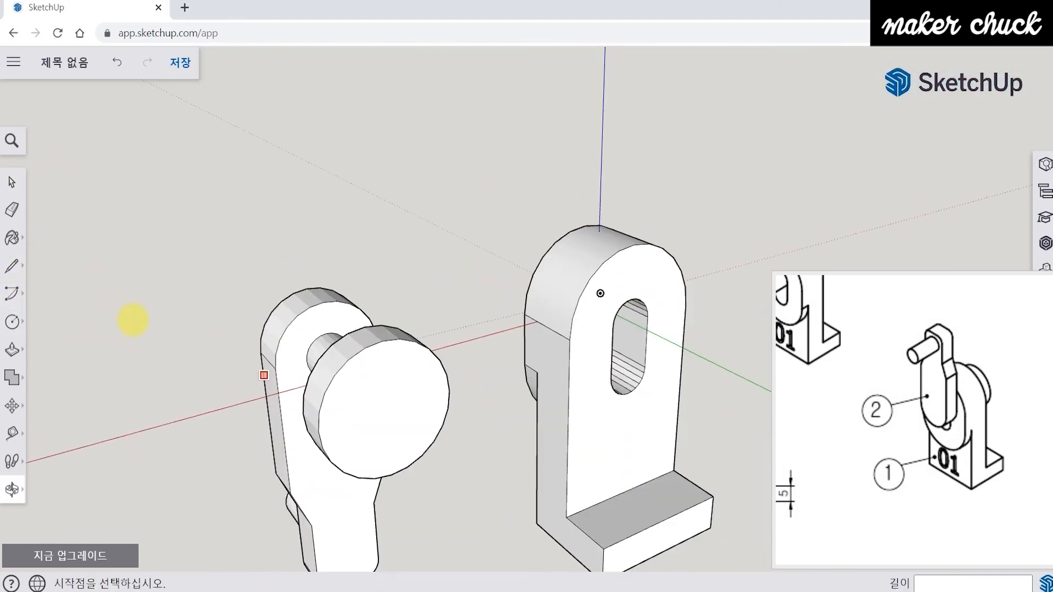
scroll(466, 387, "up", 2)
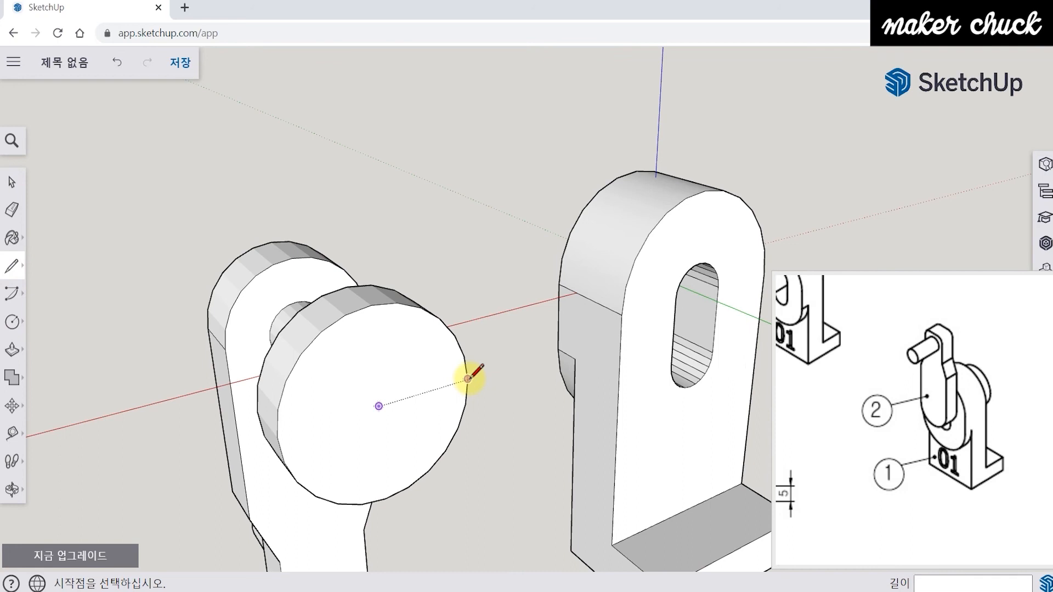
middle_click_drag(468, 378, 466, 365)
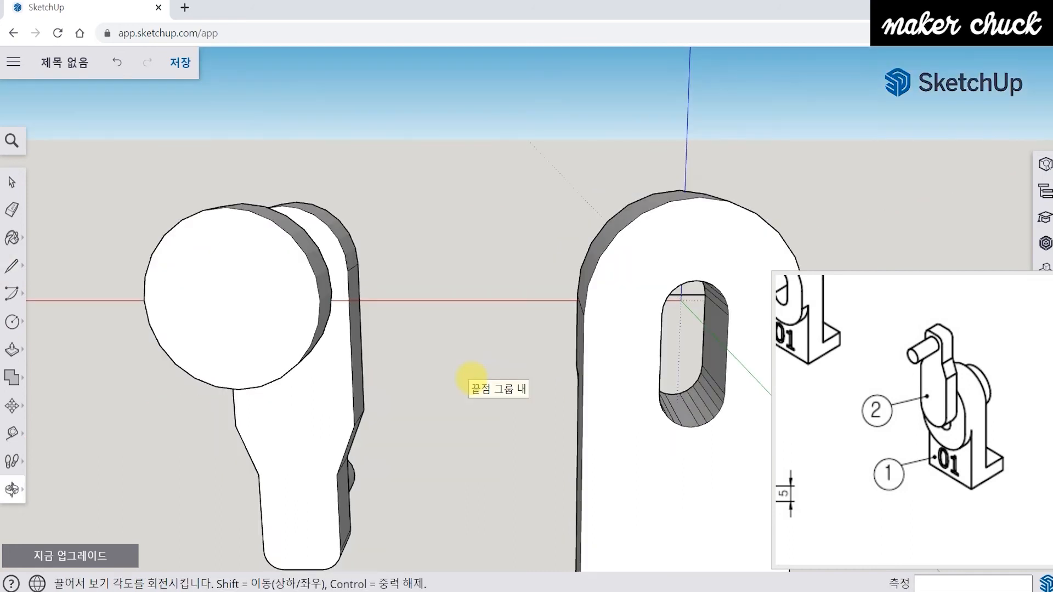
left_click(309, 299)
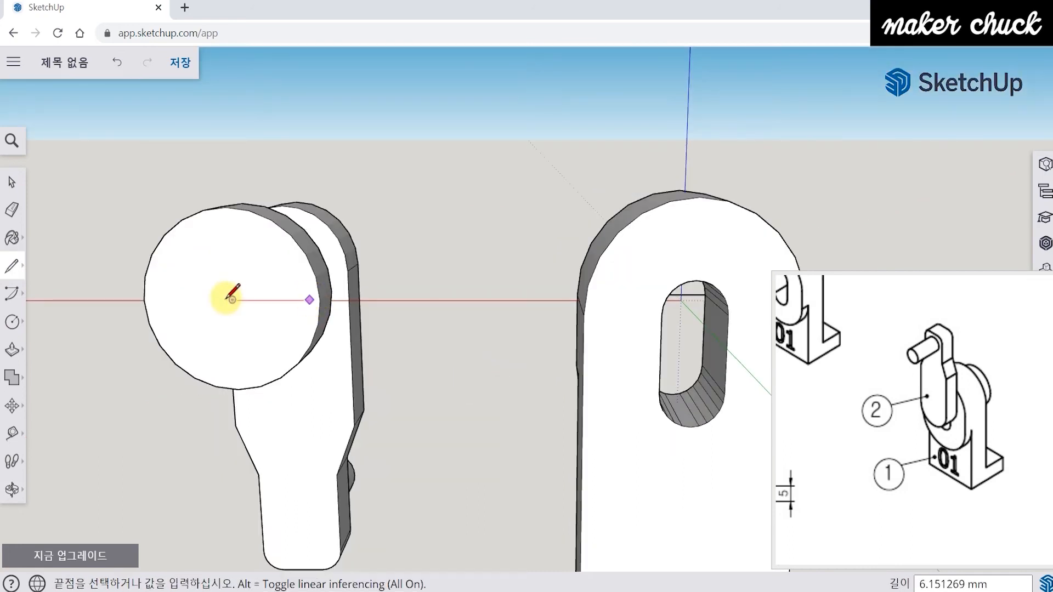
left_click(321, 300)
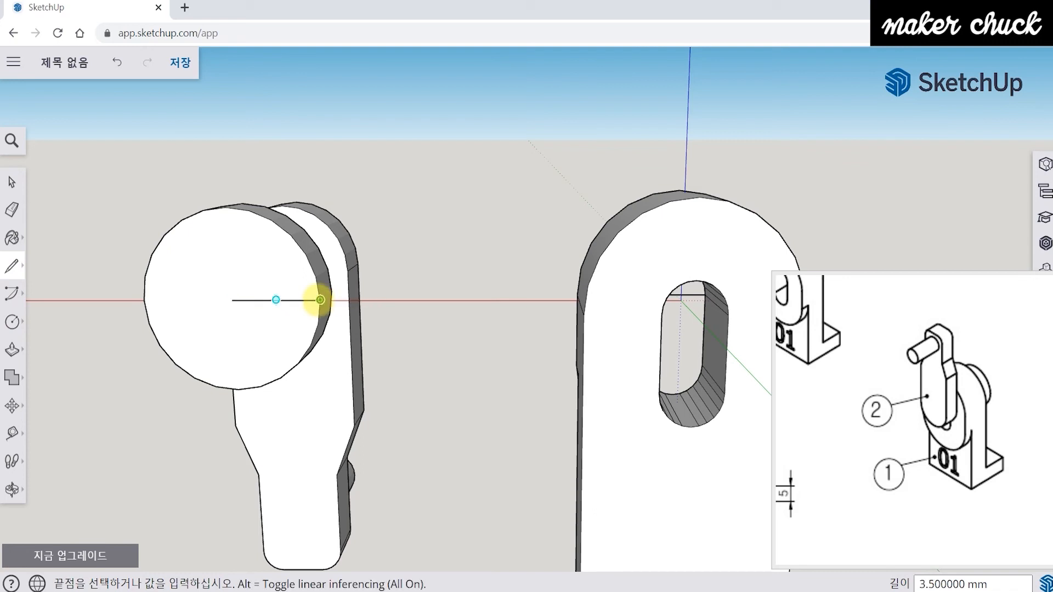
left_click(12, 181)
middle_click_drag(275, 298, 270, 310)
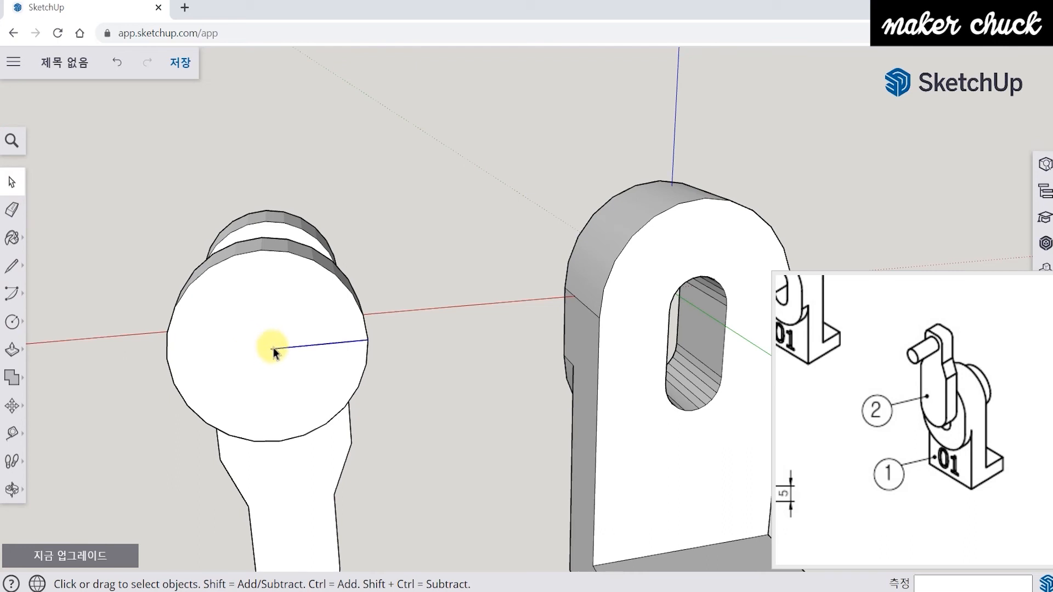
- Select part 2 with its guide line and move it from the flange face's centre to the midpoint of the slot's guide line
middle_click_drag(355, 369, 442, 397)
scroll(442, 397, "down", 2)
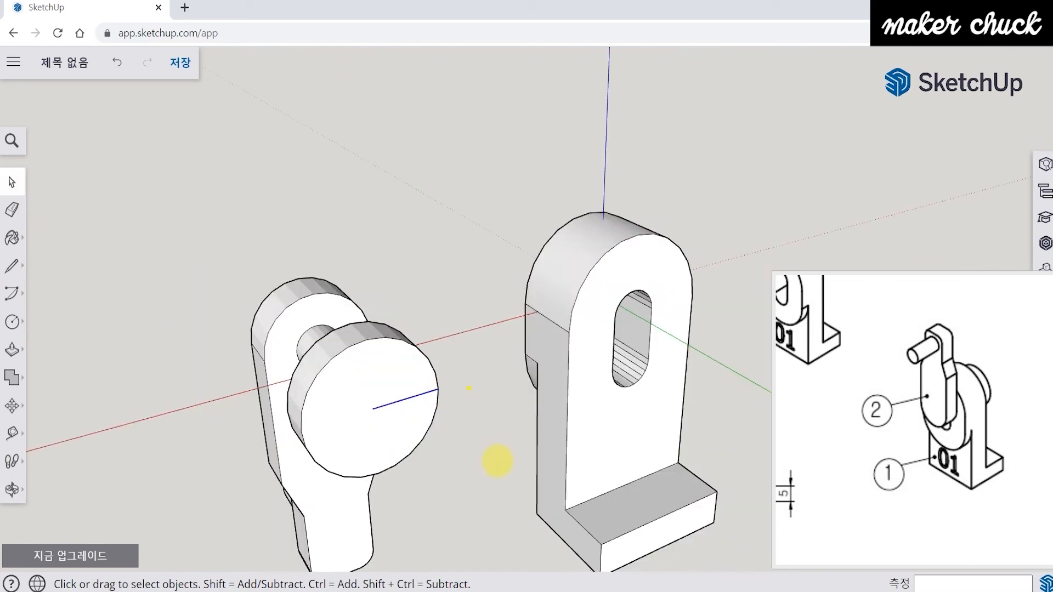
middle_click_drag(498, 464, 469, 390, "shift")
middle_click_drag(142, 291, 254, 313)
left_click_drag(428, 101, 141, 524)
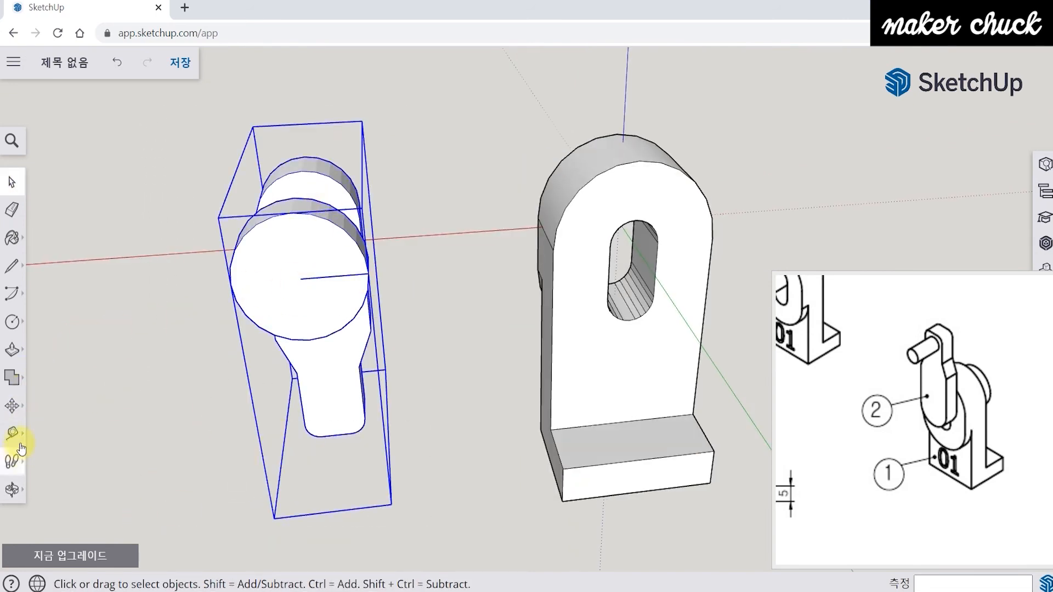
left_click(11, 407)
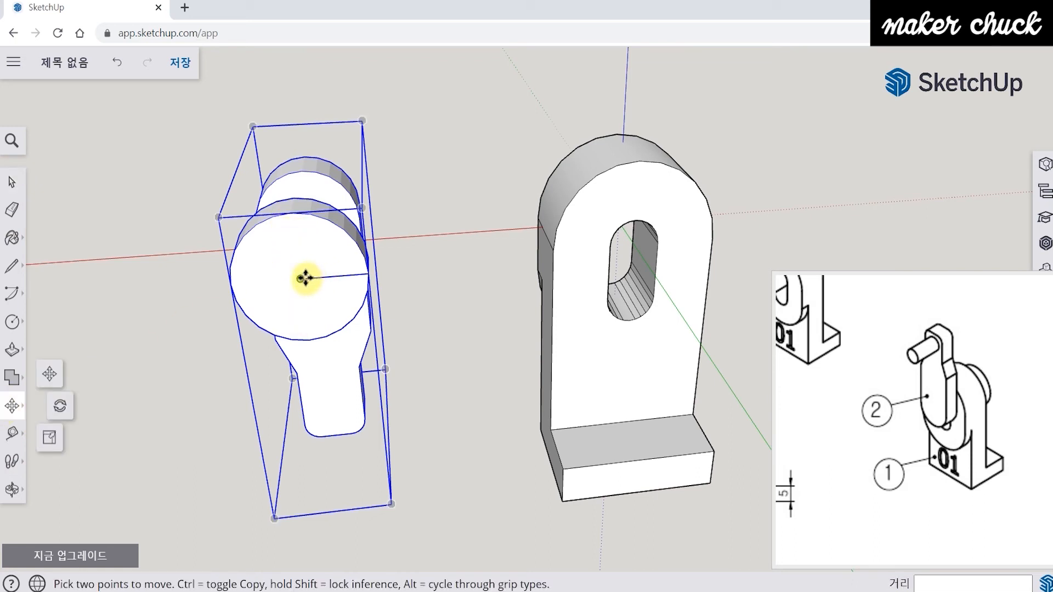
left_click(306, 278)
middle_click_drag(710, 164, 411, 274)
scroll(529, 286, "up", 3)
middle_click_drag(538, 286, 379, 381)
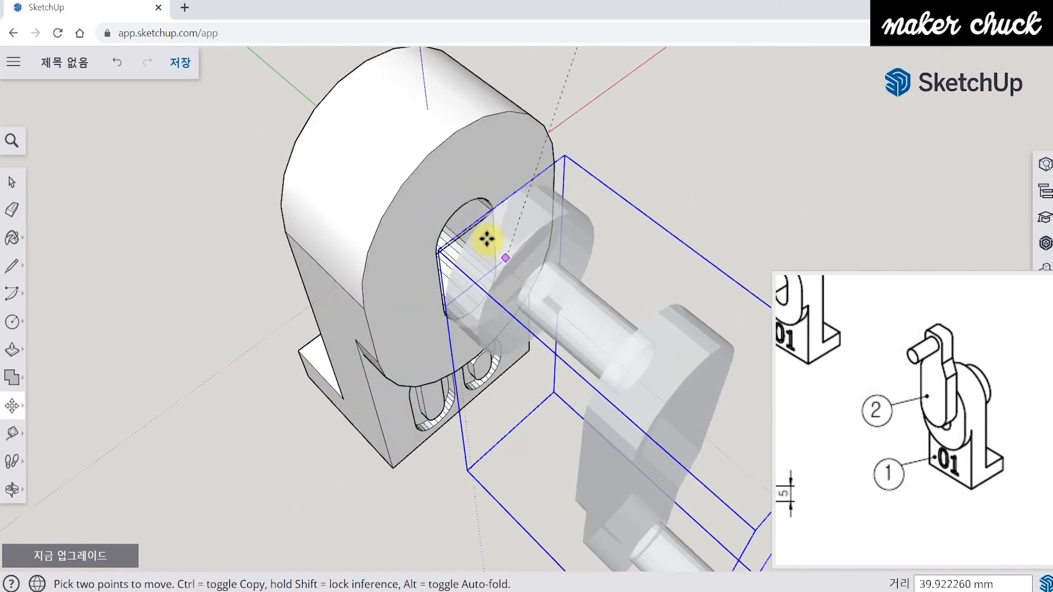
mouse_move(472, 228)
middle_mouse_down()
mouse_move(489, 134)
mouse_move(488, 200)
mouse_move(473, 222)
middle_mouse_up()
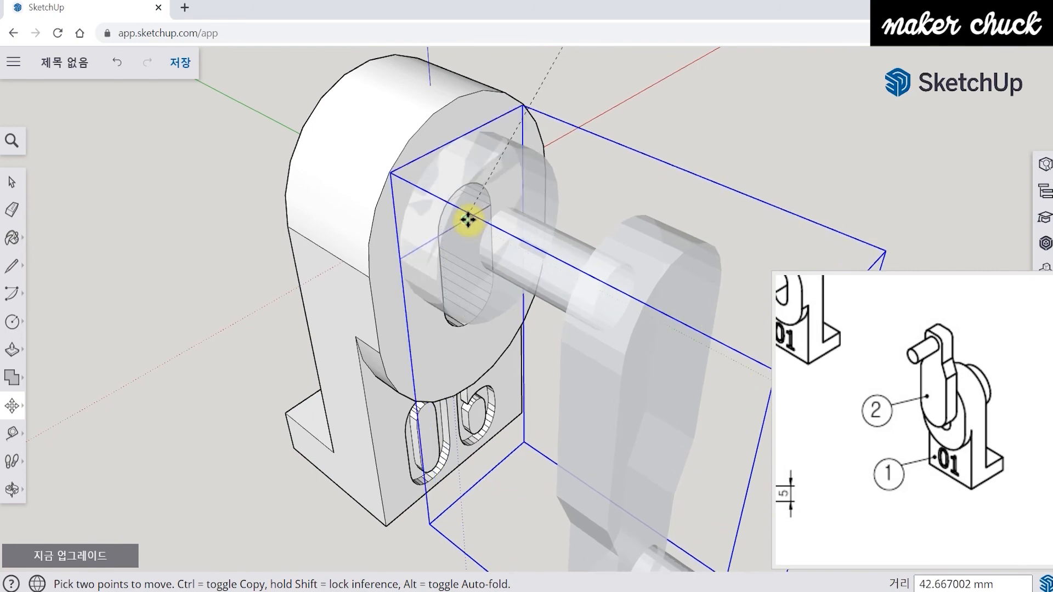
left_click(468, 219)
- Examine the alignment of part 2's flange with part 1's slot from several sides, using the X-ray style
middle_click_drag(477, 275, 549, 241)
middle_click_drag(579, 305, 597, 360)
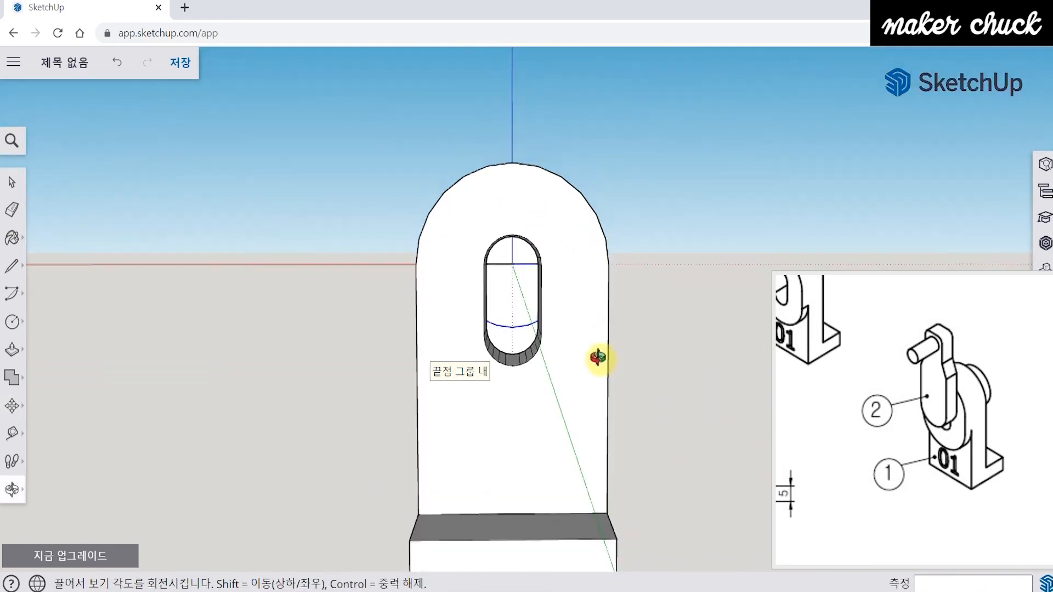
scroll(537, 279, "up", 5)
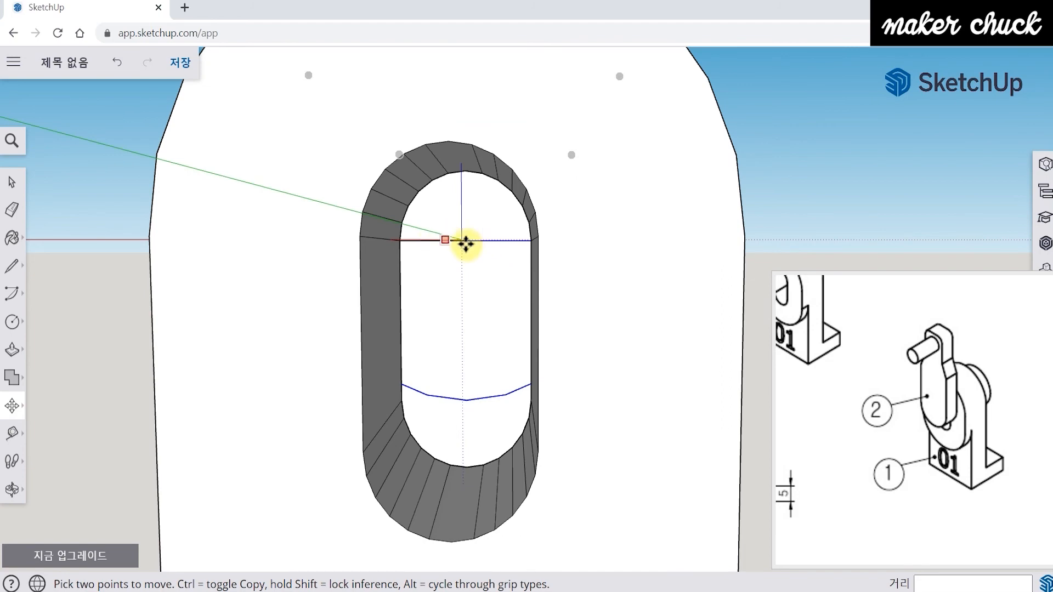
middle_click_drag(477, 249, 451, 315)
scroll(451, 315, "down", 5)
middle_click_drag(603, 287, 333, 357)
mouse_move(967, 313)
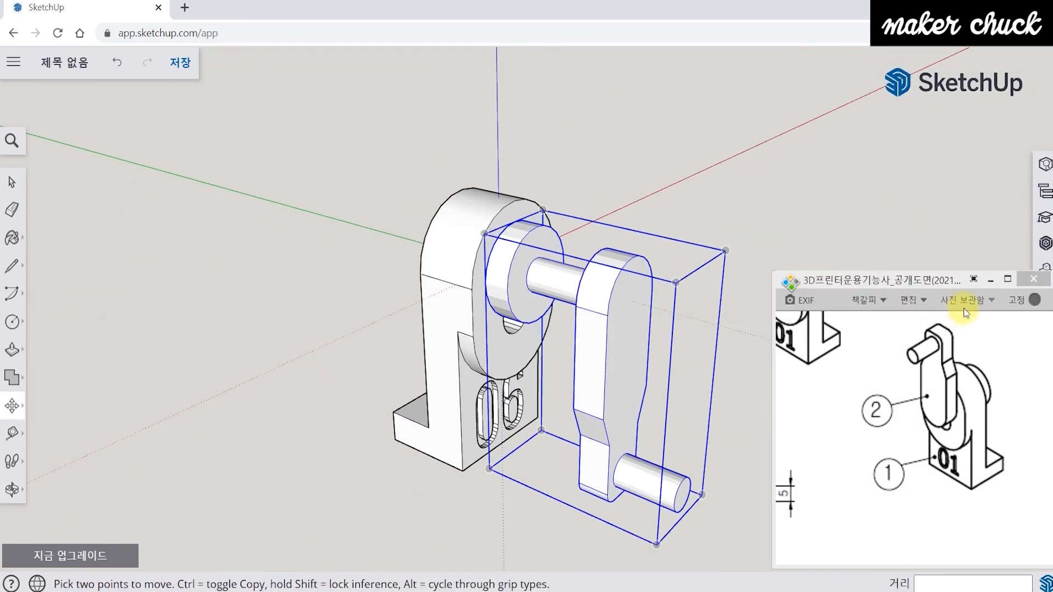
left_click(990, 282)
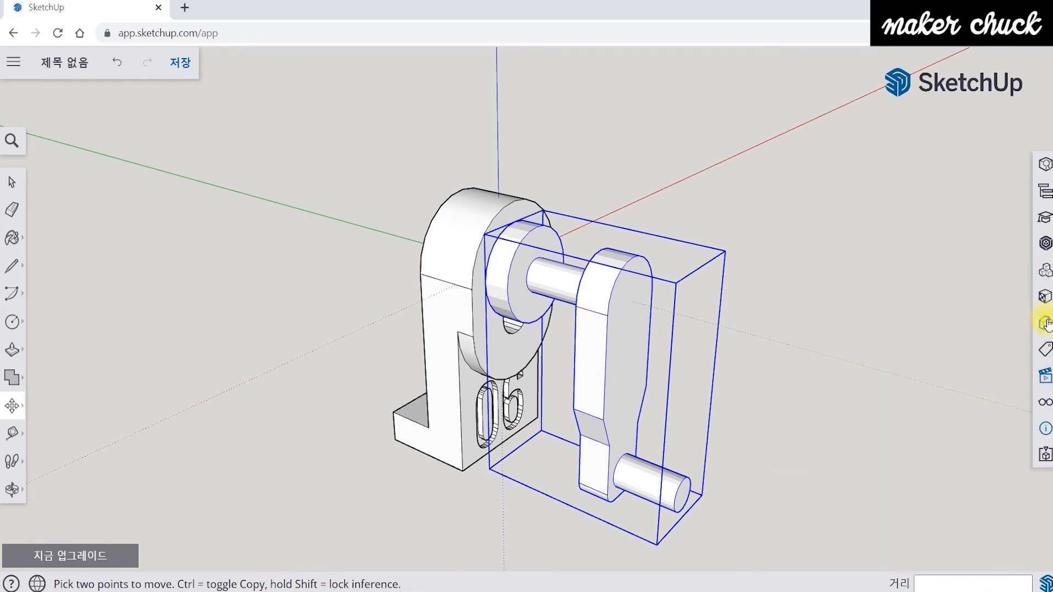
left_click(1045, 324)
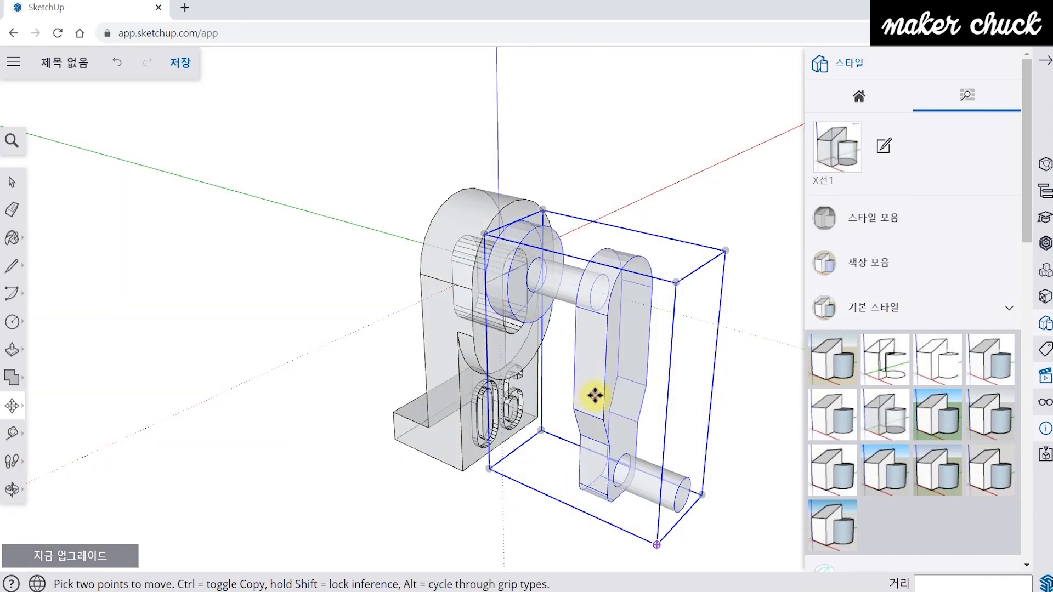
middle_click_drag(595, 393, 399, 399)
key("m")
scroll(455, 254, "up", 5)
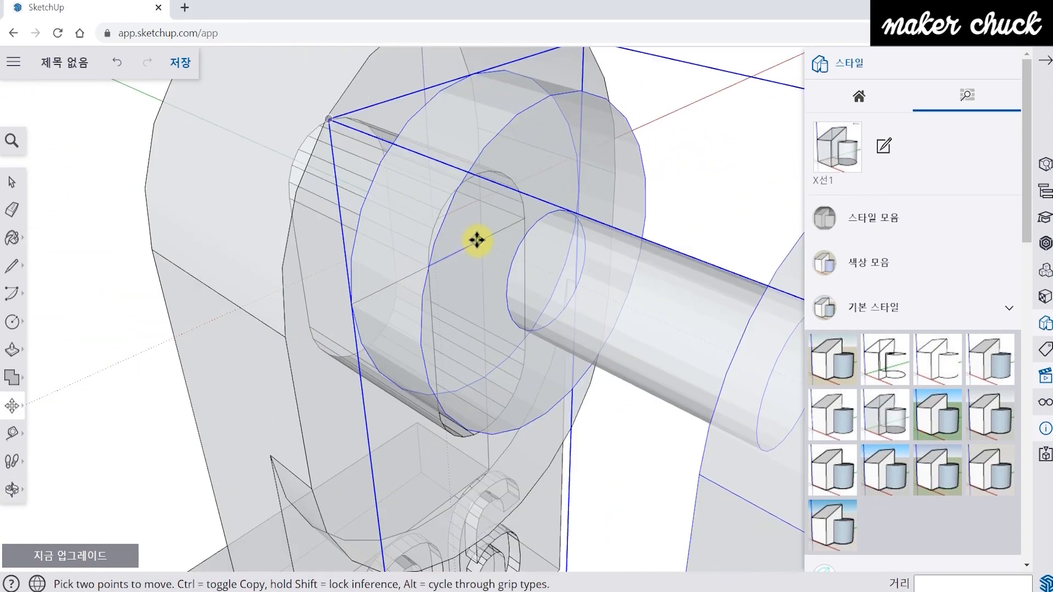
left_click(477, 240)
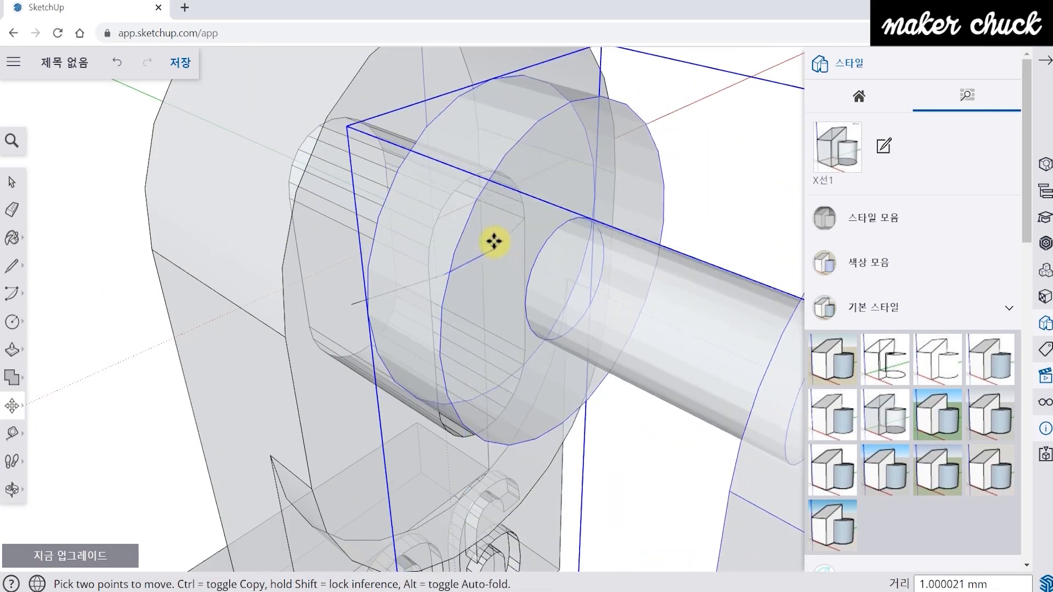
key("space")
- Deselect part 2 and set the display back to the opaque 3D printing style
middle_click_drag(522, 326, 647, 327)
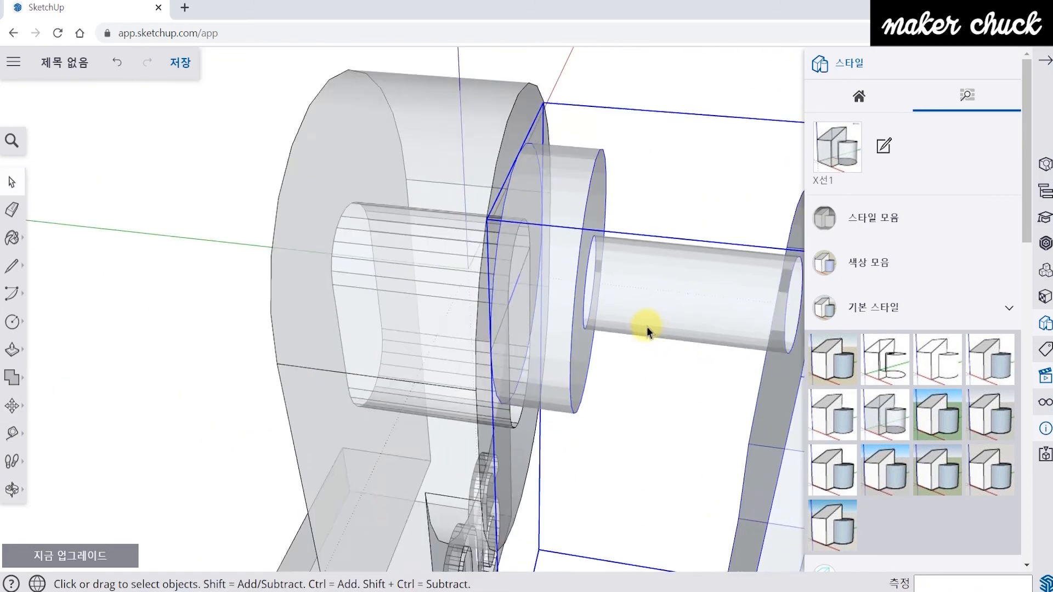
scroll(647, 332, "down", 10)
mouse_move(558, 344)
middle_mouse_down()
mouse_move(481, 358)
mouse_move(546, 341)
middle_mouse_up()
scroll(559, 347, "up", 3)
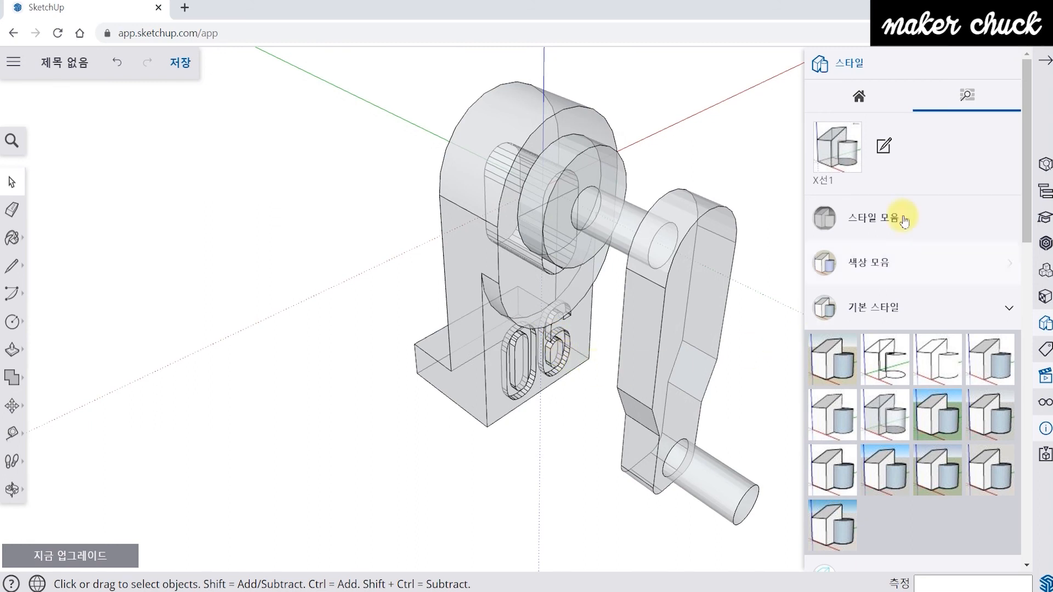
left_click(842, 528)
mouse_move(710, 329)
middle_mouse_down()
mouse_move(614, 383)
mouse_move(700, 524)
mouse_move(764, 364)
mouse_move(751, 398)
middle_mouse_up()
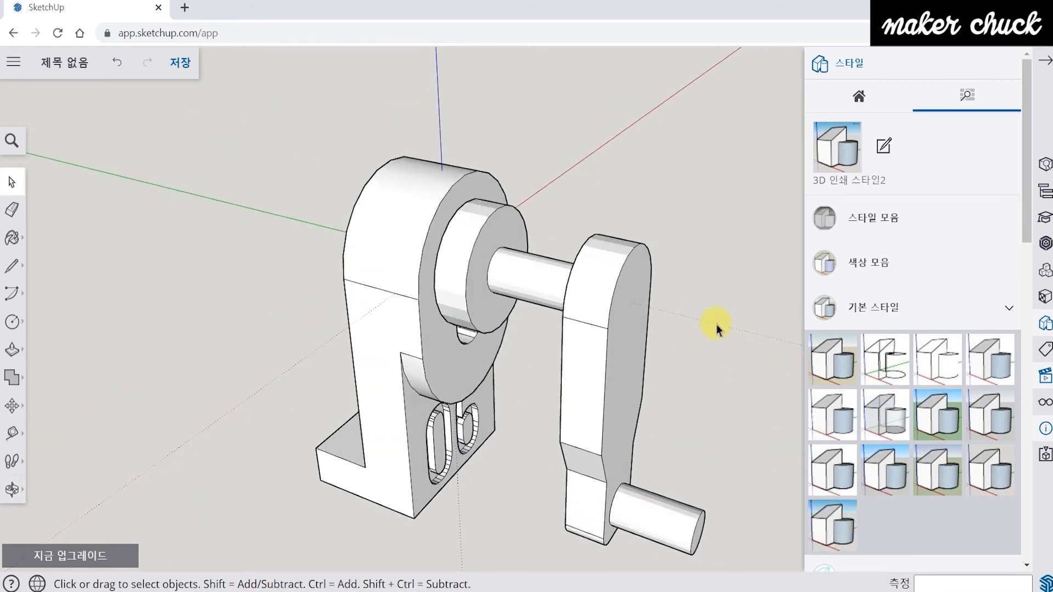
left_click(1045, 60)
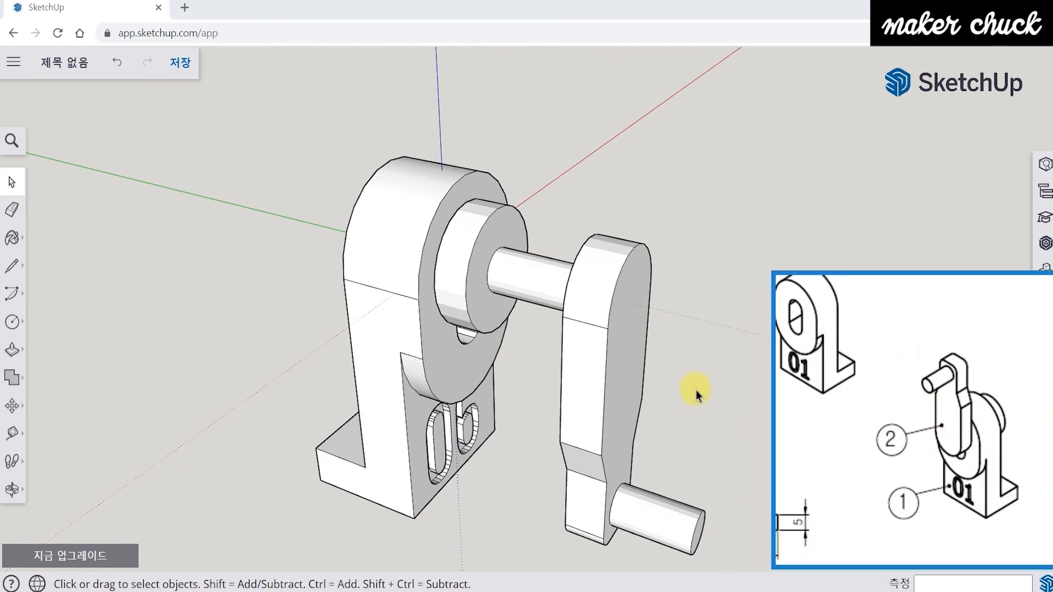
- Select part 2 and move it 14.5 mm along the green axis so its flange passes through to part 1's far side
middle_click_drag(686, 362, 614, 335)
left_click(557, 286)
mouse_move(553, 291)
middle_mouse_down()
mouse_move(496, 317)
mouse_move(542, 280)
middle_mouse_up()
middle_click_drag(591, 358, 558, 351)
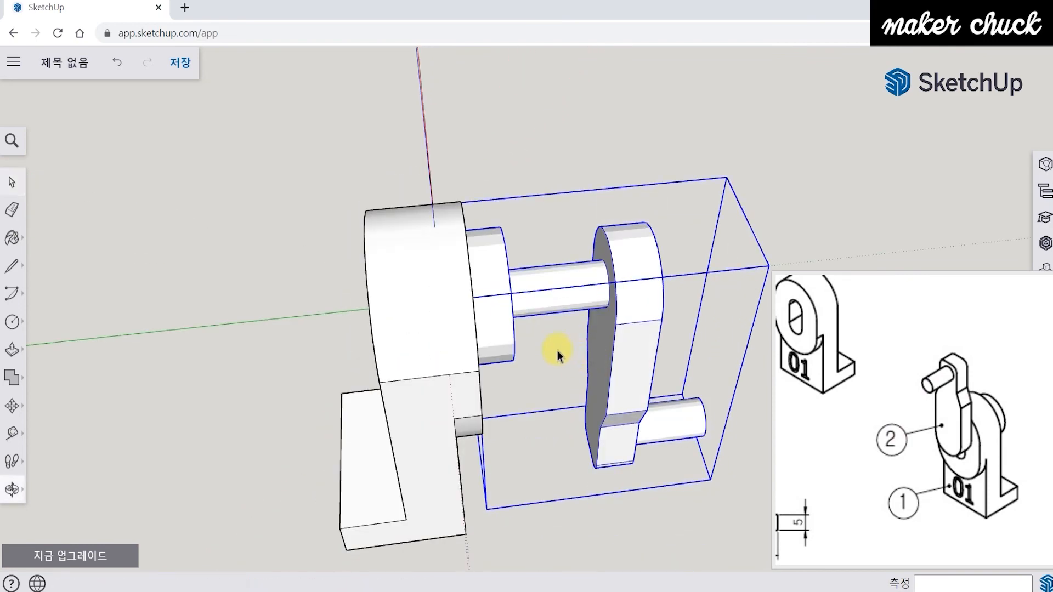
middle_click_drag(376, 263, 192, 363)
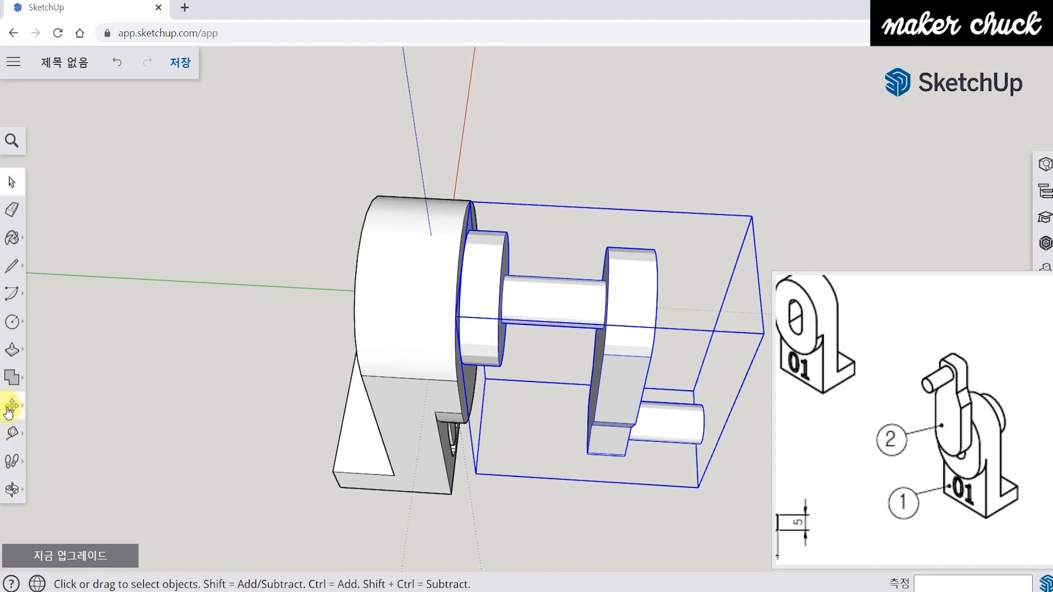
left_click(10, 409)
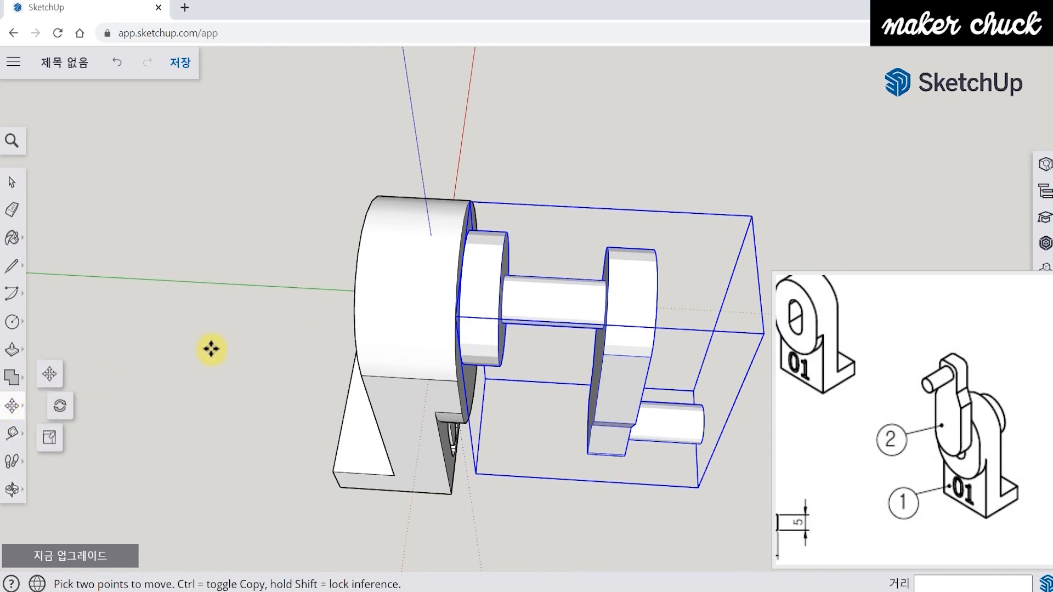
left_click(595, 288)
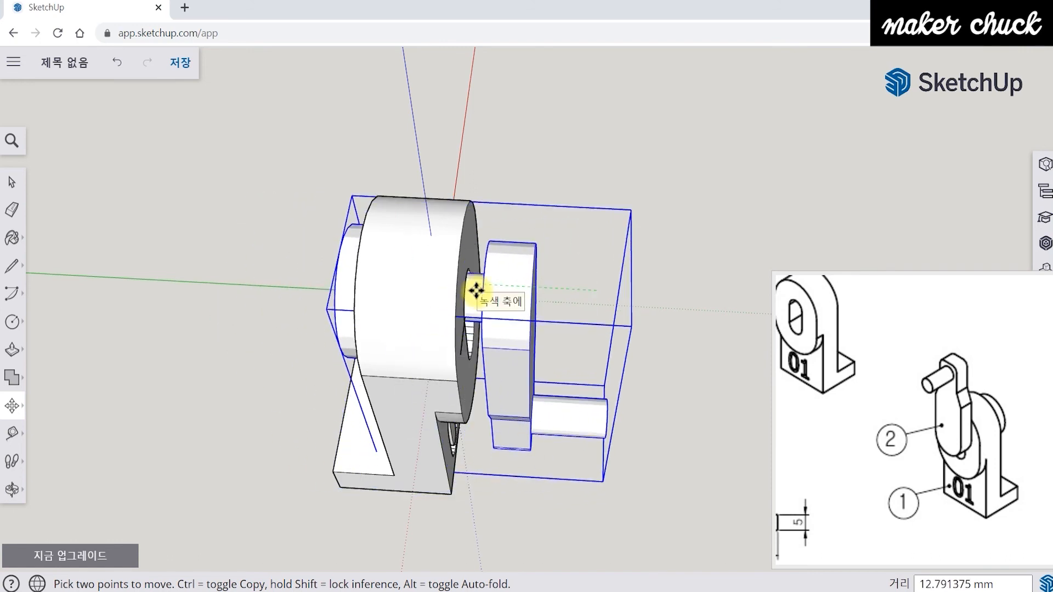
key("Return")
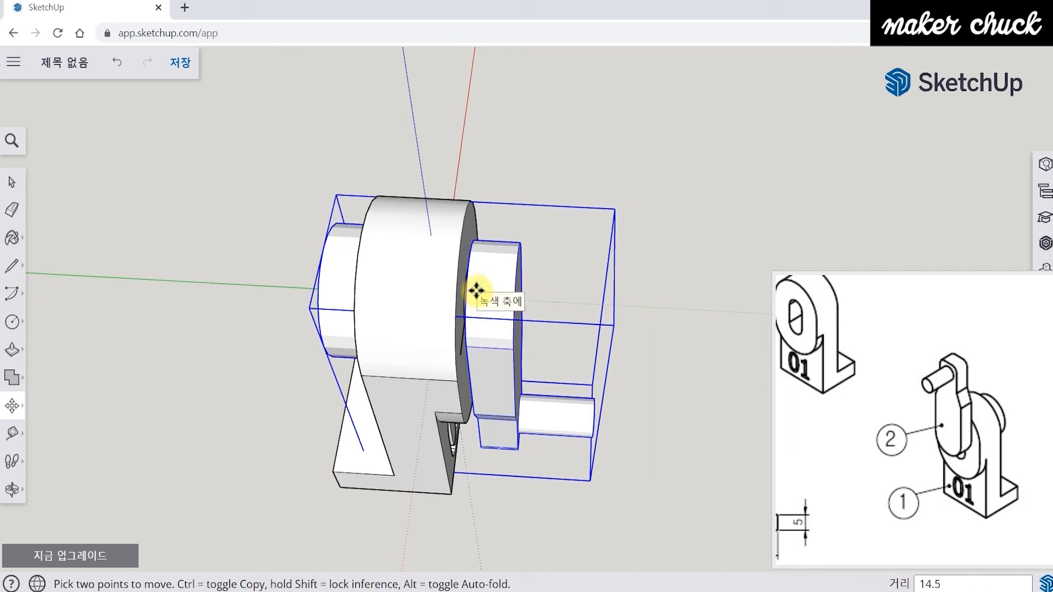
- Switch to the X-ray style and examine how part 2's shaft sits inside part 1's slot
middle_click_drag(476, 291, 225, 325)
scroll(487, 291, "up", 4)
middle_click_drag(488, 293, 472, 422)
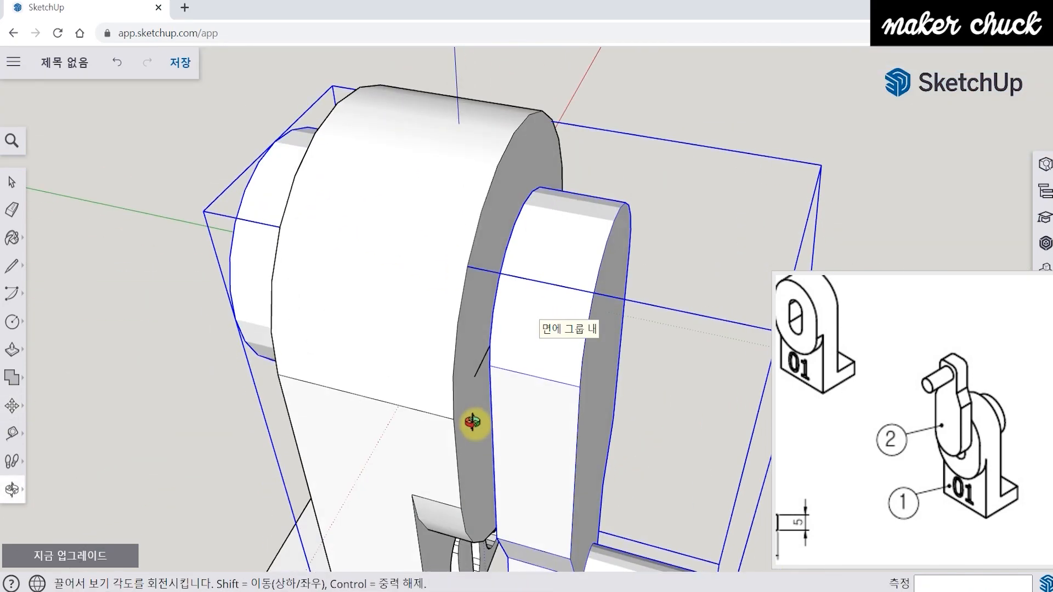
scroll(500, 342, "up", 4)
scroll(502, 340, "down", 6)
middle_click_drag(607, 348, 528, 296)
left_click(992, 278)
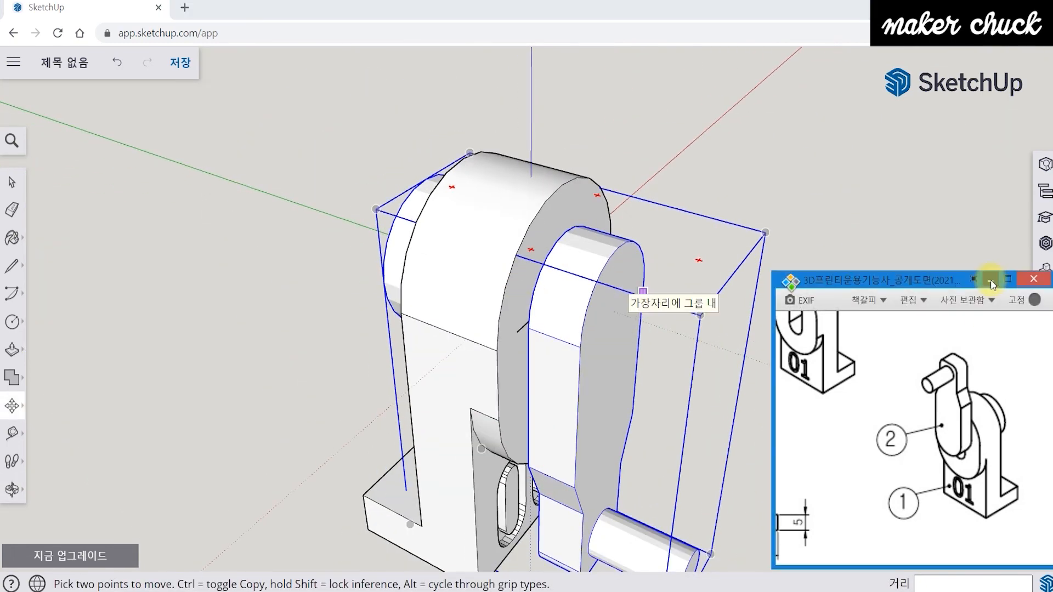
left_click(1046, 328)
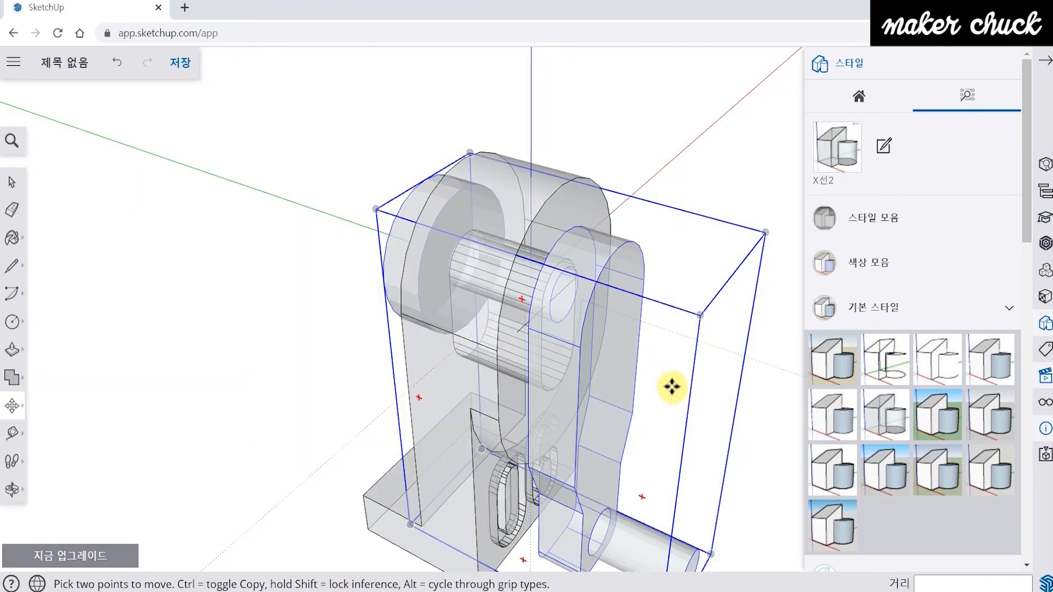
- Deselect part 2, then set the display back to the opaque 3D printing style and hide the style settings
middle_click_drag(672, 387, 566, 348)
scroll(529, 294, "up", 3)
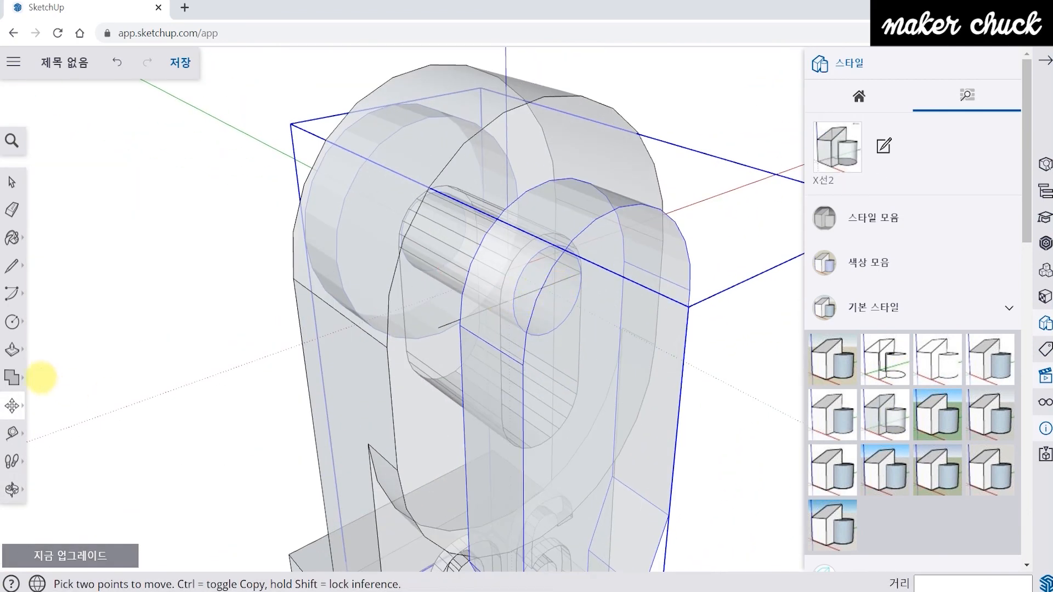
left_click(11, 210)
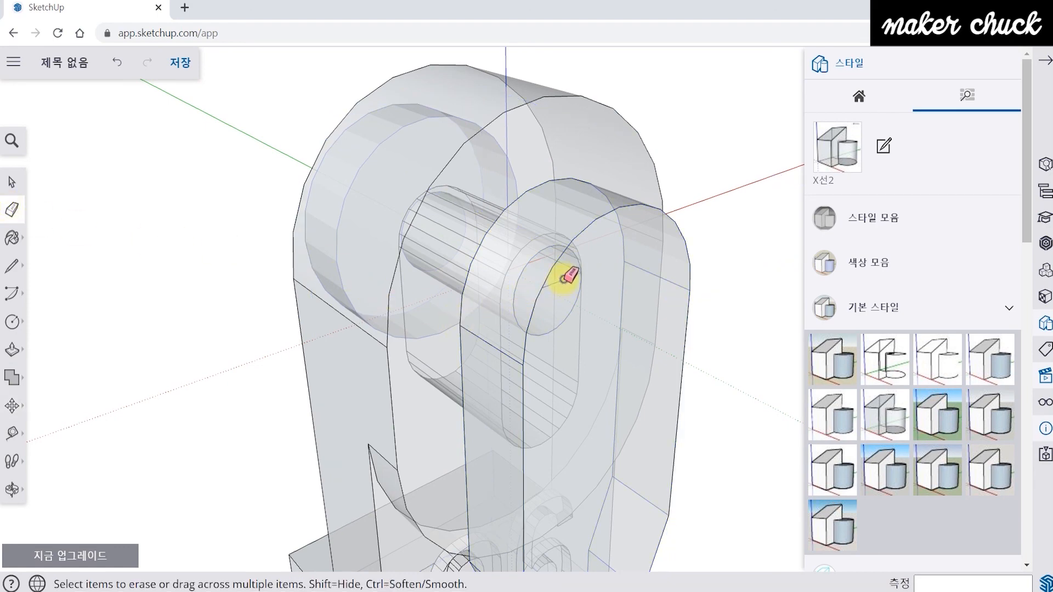
middle_click_drag(584, 309, 959, 168)
scroll(650, 364, "down", 3)
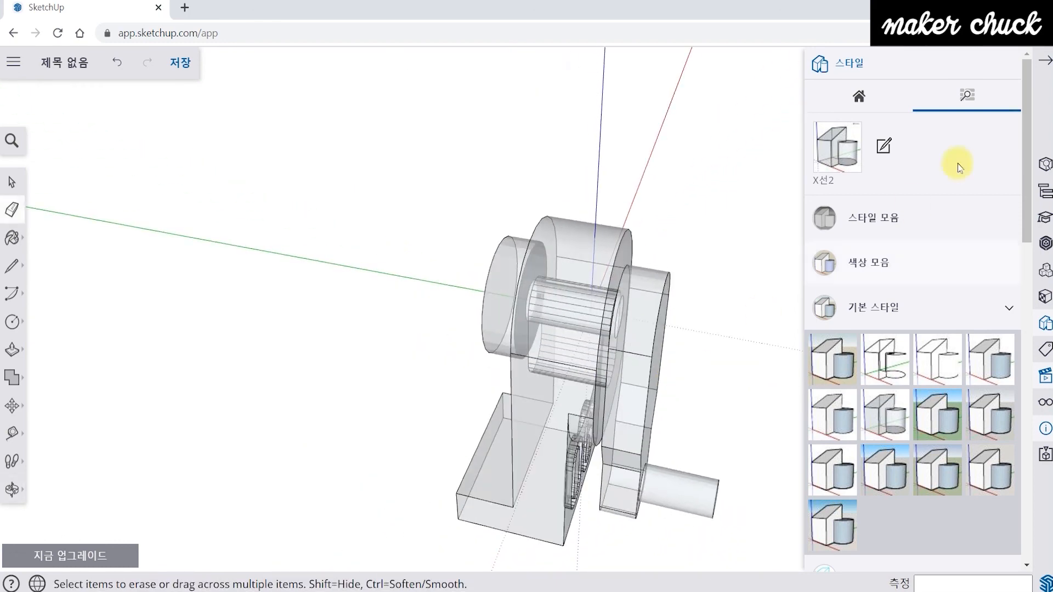
left_click(1046, 64)
left_click(1045, 323)
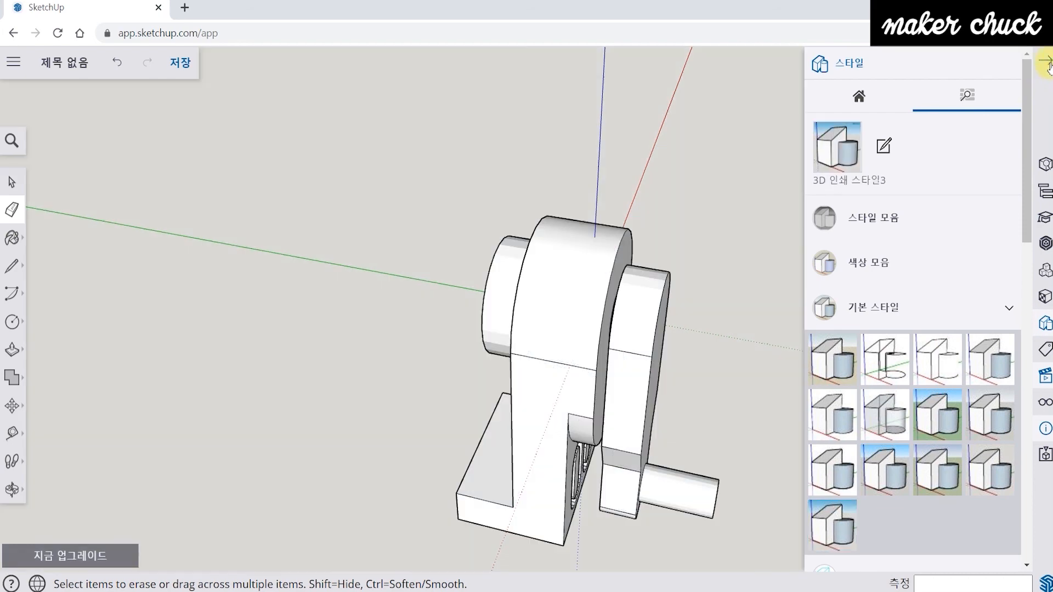
left_click(1046, 62)
- Examine the fit between part 2 and part 1 from the front, side and flange end
scroll(646, 324, "up", 5)
mouse_move(646, 324)
middle_mouse_down()
mouse_move(564, 322)
mouse_move(570, 284)
mouse_move(548, 292)
mouse_move(630, 318)
mouse_move(487, 301)
middle_mouse_up()
mouse_move(422, 293)
middle_mouse_down()
mouse_move(557, 284)
mouse_move(532, 278)
mouse_move(597, 347)
mouse_move(628, 348)
middle_mouse_up()
scroll(532, 282, "up", 2)
scroll(596, 347, "down", 5)
scroll(554, 386, "up", 2)
mouse_move(554, 386)
middle_mouse_down()
mouse_move(623, 238)
mouse_move(607, 192)
mouse_move(532, 201)
mouse_move(526, 423)
mouse_move(776, 419)
mouse_move(449, 393)
middle_mouse_up()
scroll(538, 420, "down", 3)
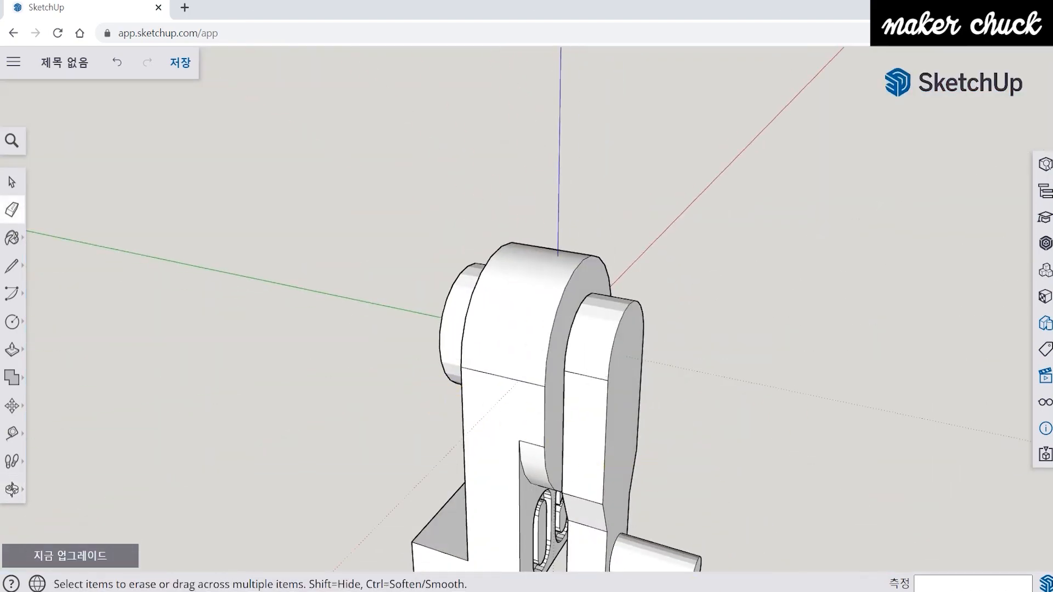
mouse_move(705, 479)
middle_mouse_down()
mouse_move(660, 357)
mouse_move(630, 348)
mouse_move(637, 378)
mouse_move(359, 378)
middle_mouse_up()
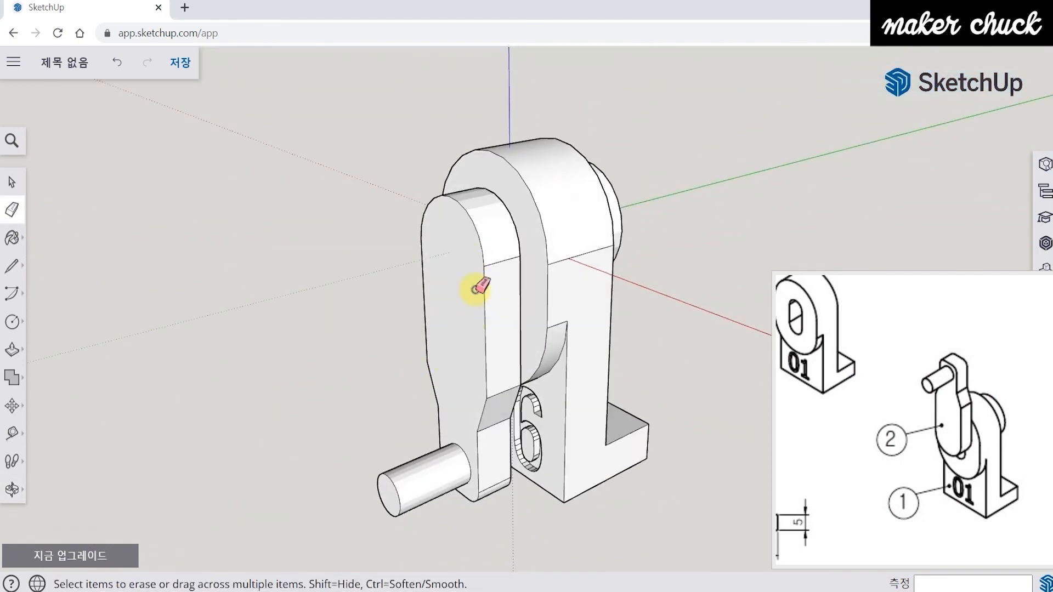
middle_click_drag(580, 337, 175, 362)
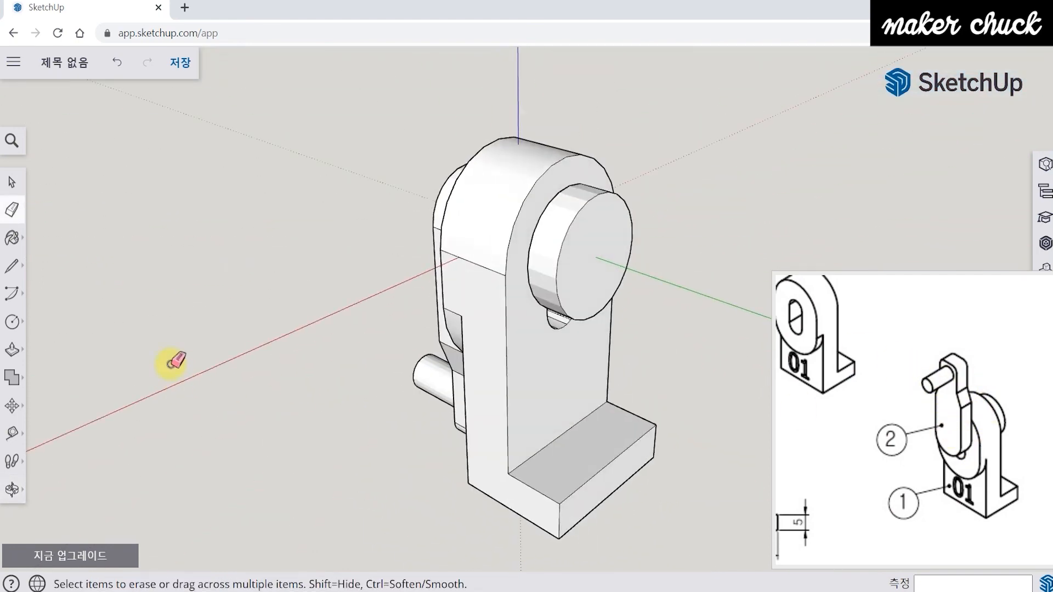
- Rotate part 2 by 180° about the centre of its round flange so the crank arm points upward
left_click(12, 183)
left_click(580, 254)
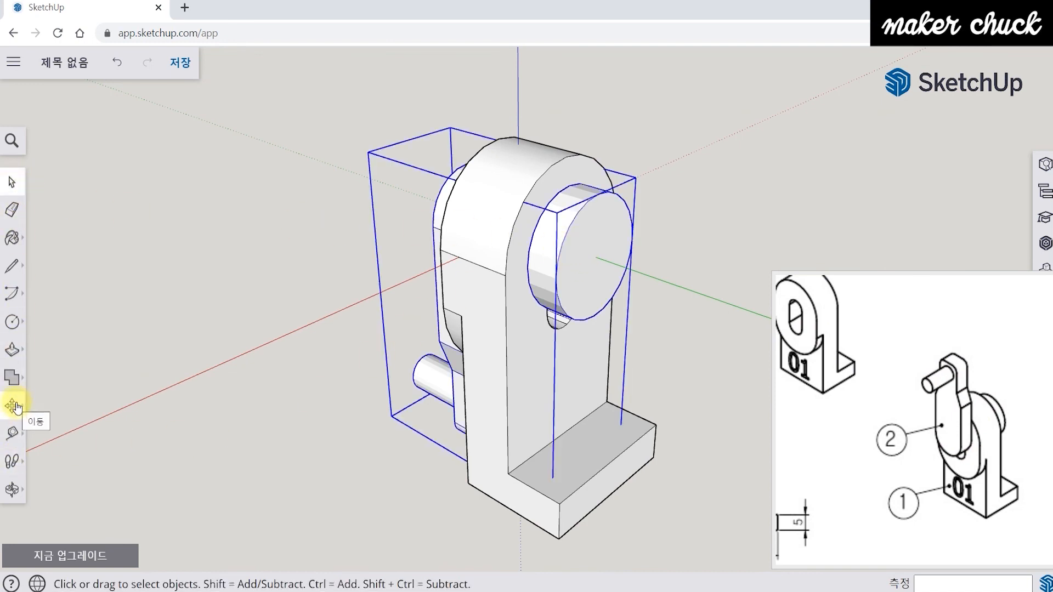
left_click(16, 406)
left_click(61, 408)
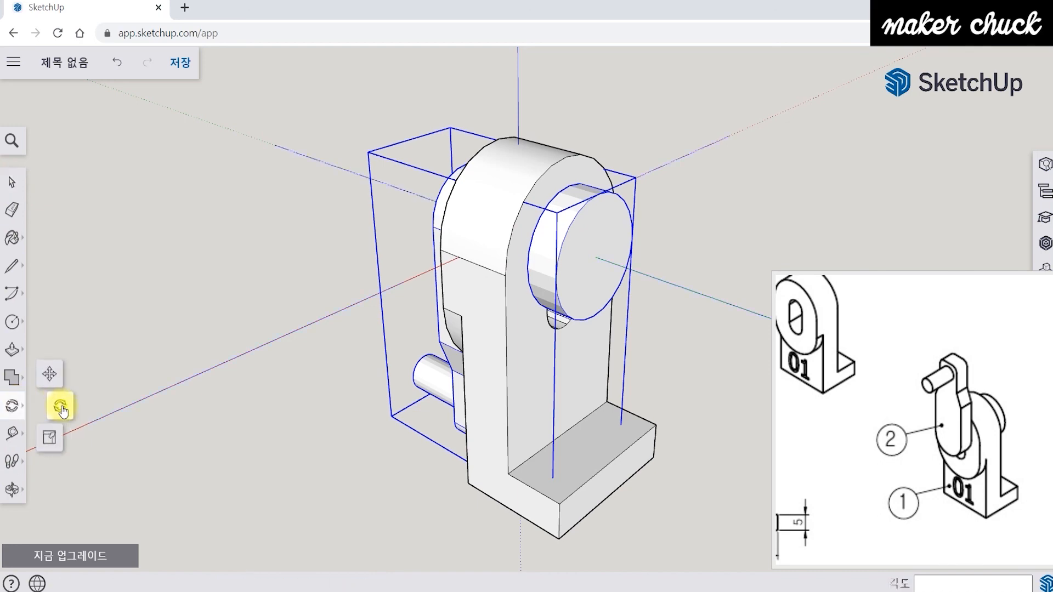
middle_click_drag(649, 509, 365, 377)
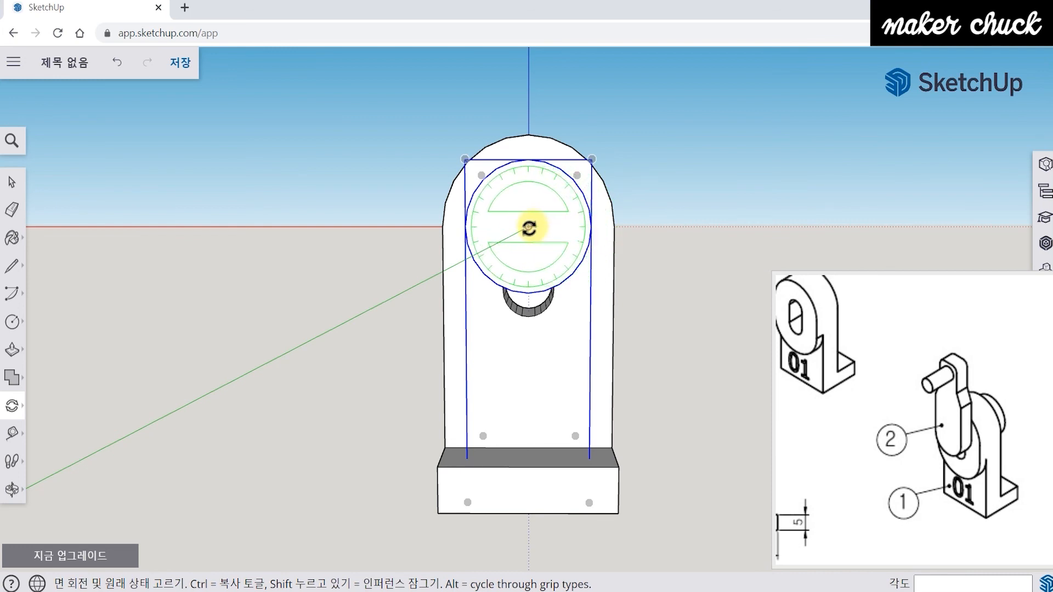
left_click(529, 228)
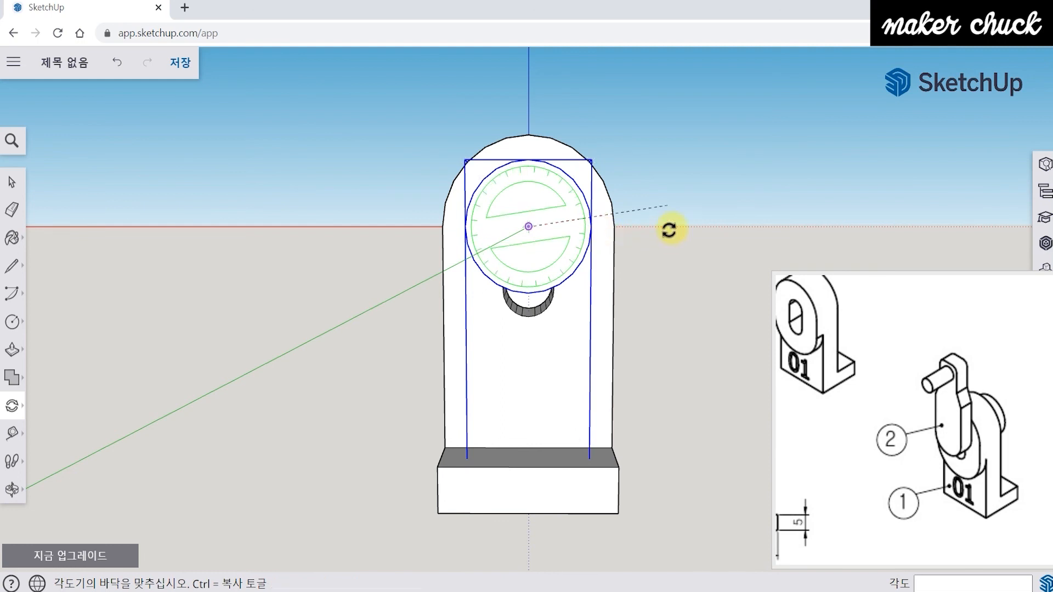
left_click(665, 207)
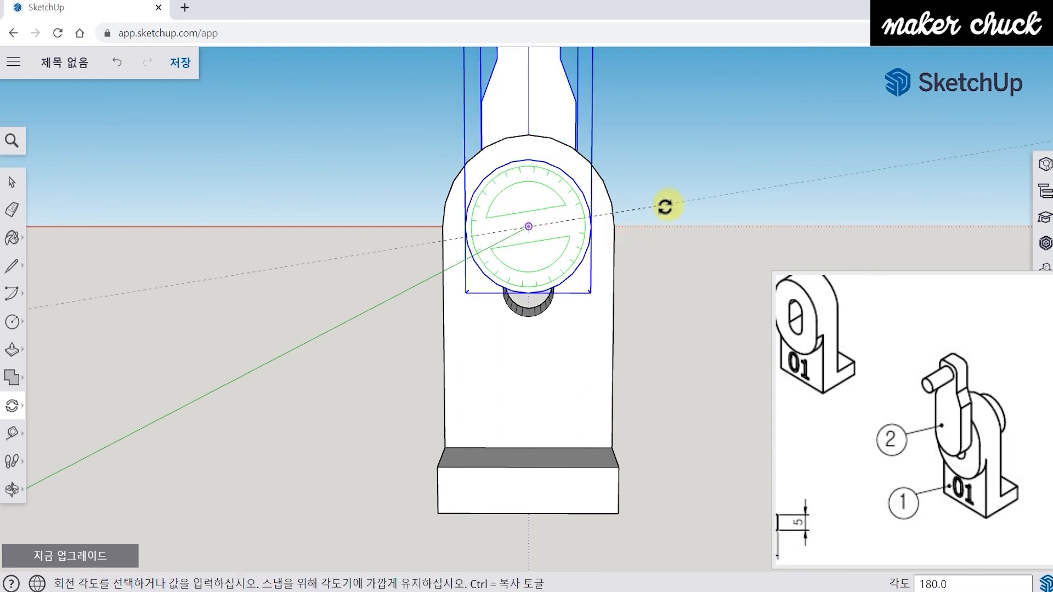
left_click(425, 245)
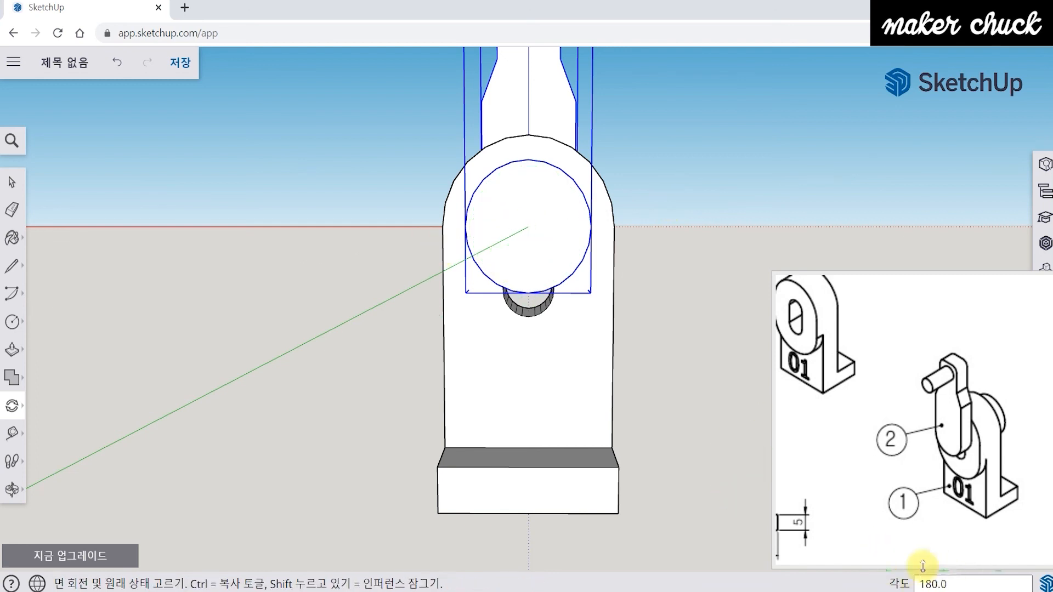
- Deselect part 2 and examine the upright crank from the handle side of the assembly
mouse_move(825, 501)
middle_mouse_down()
mouse_move(545, 408)
mouse_move(505, 376)
mouse_move(525, 365)
mouse_move(364, 439)
mouse_move(400, 427)
mouse_move(47, 378)
middle_mouse_up()
middle_click_drag(318, 335, 724, 360)
middle_click_drag(433, 388, 599, 388)
left_click(15, 184)
middle_click_drag(399, 324, 378, 314)
left_click(377, 314)
scroll(454, 174, "up", 1)
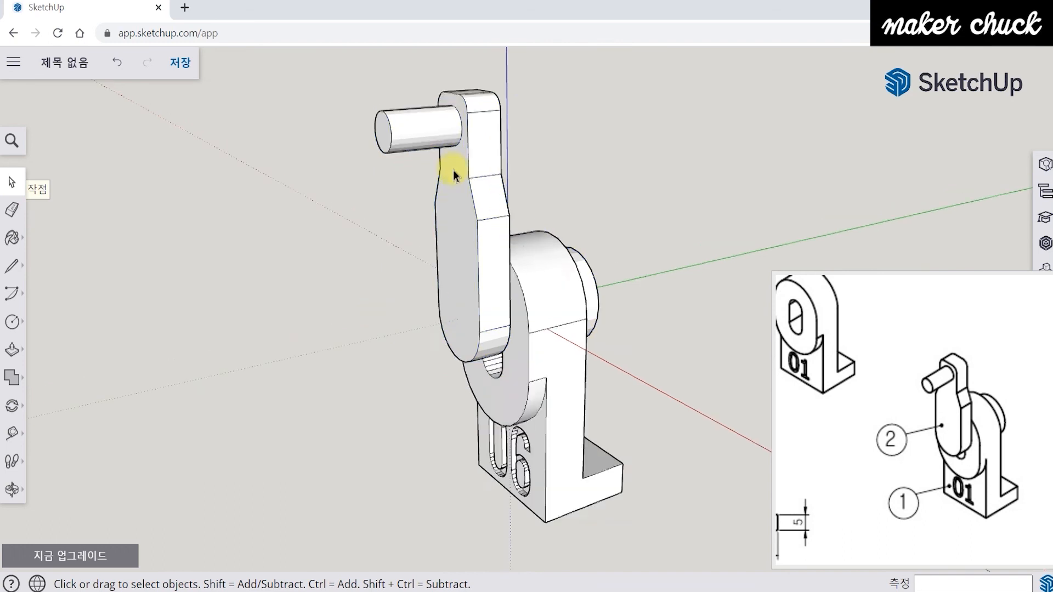
mouse_move(576, 417)
middle_mouse_down()
mouse_move(597, 361)
mouse_move(600, 387)
middle_mouse_up()
- Compare the assembly with the reference drawing's side view and isometric assembly view, matching the viewing angle
left_click_drag(784, 450, 920, 409)
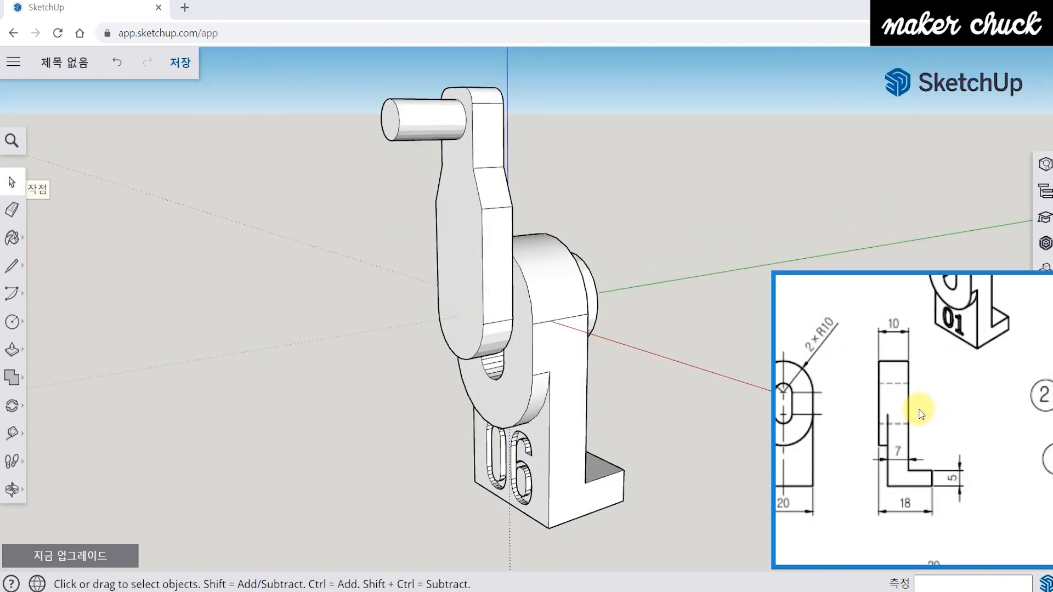
left_click_drag(921, 414, 924, 416)
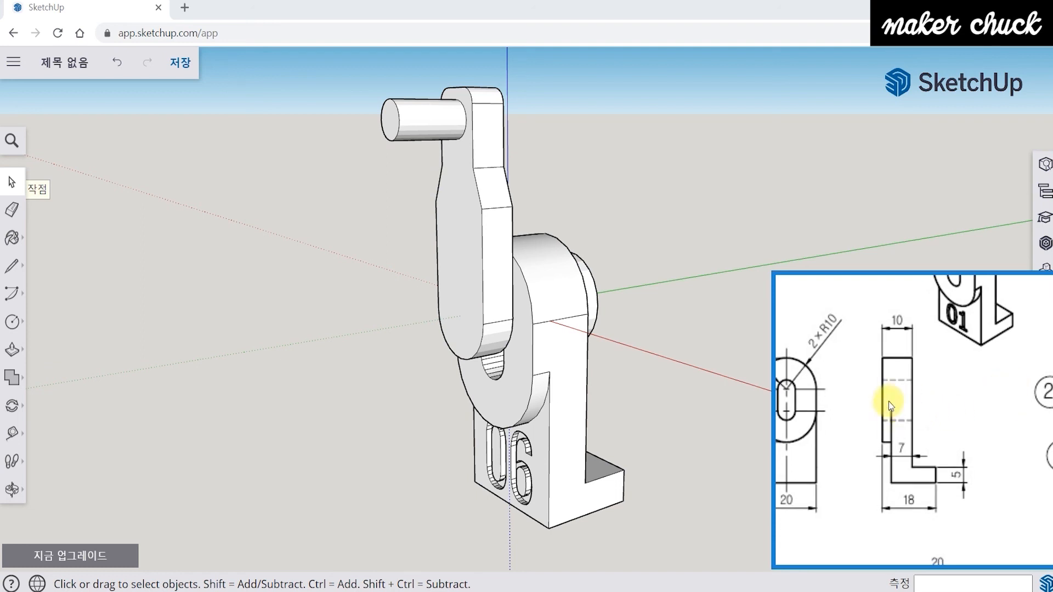
mouse_move(915, 460)
left_mouse_down()
mouse_move(905, 361)
mouse_move(915, 363)
left_mouse_up()
mouse_move(892, 443)
left_mouse_down()
mouse_move(914, 434)
mouse_move(825, 504)
left_mouse_up()
left_click_drag(933, 420, 913, 464)
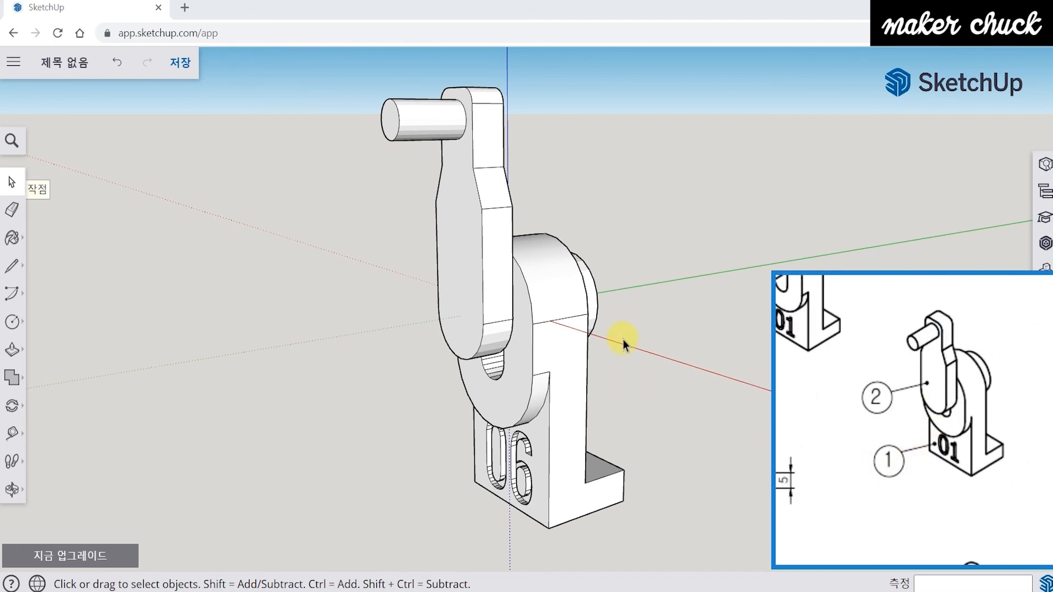
middle_click_drag(623, 339, 784, 375)
left_click_drag(945, 328, 944, 368)
mouse_move(633, 351)
middle_mouse_down()
mouse_move(674, 404)
mouse_move(653, 371)
mouse_move(649, 406)
middle_mouse_up()
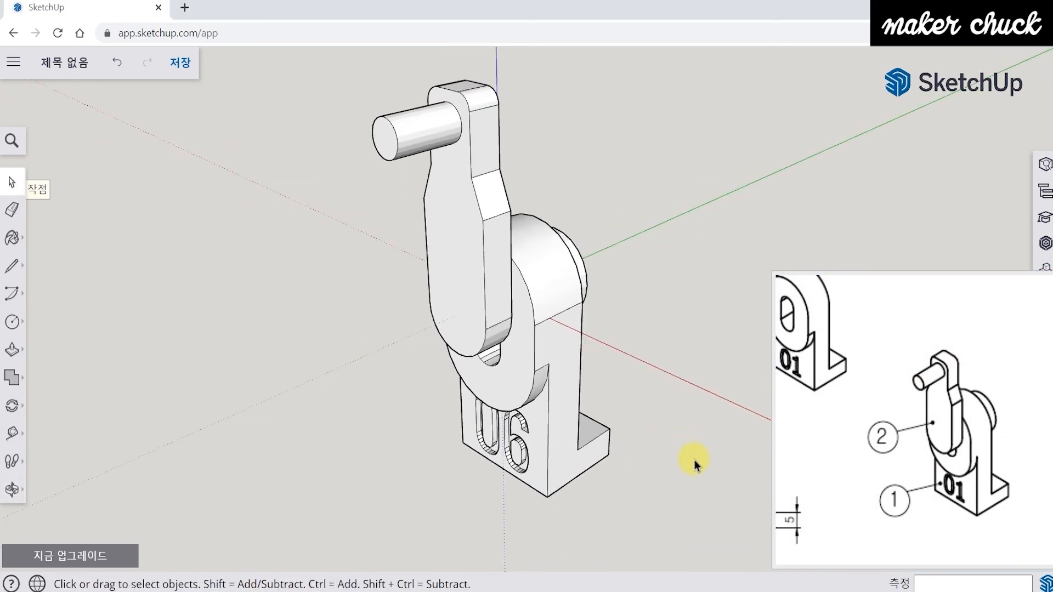
mouse_move(626, 476)
middle_mouse_down()
mouse_move(616, 453)
mouse_move(646, 464)
middle_mouse_up()
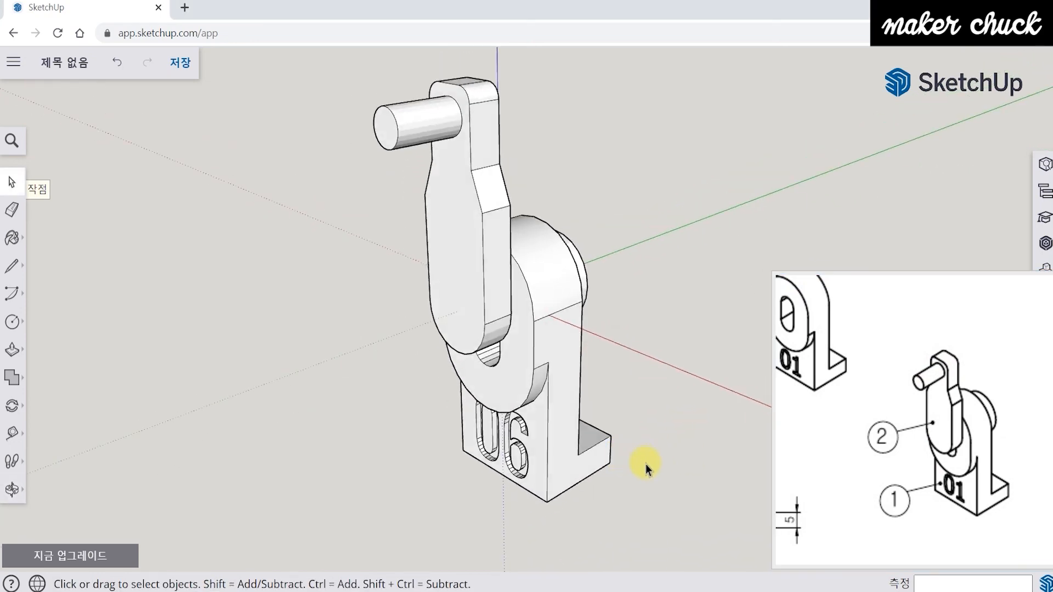